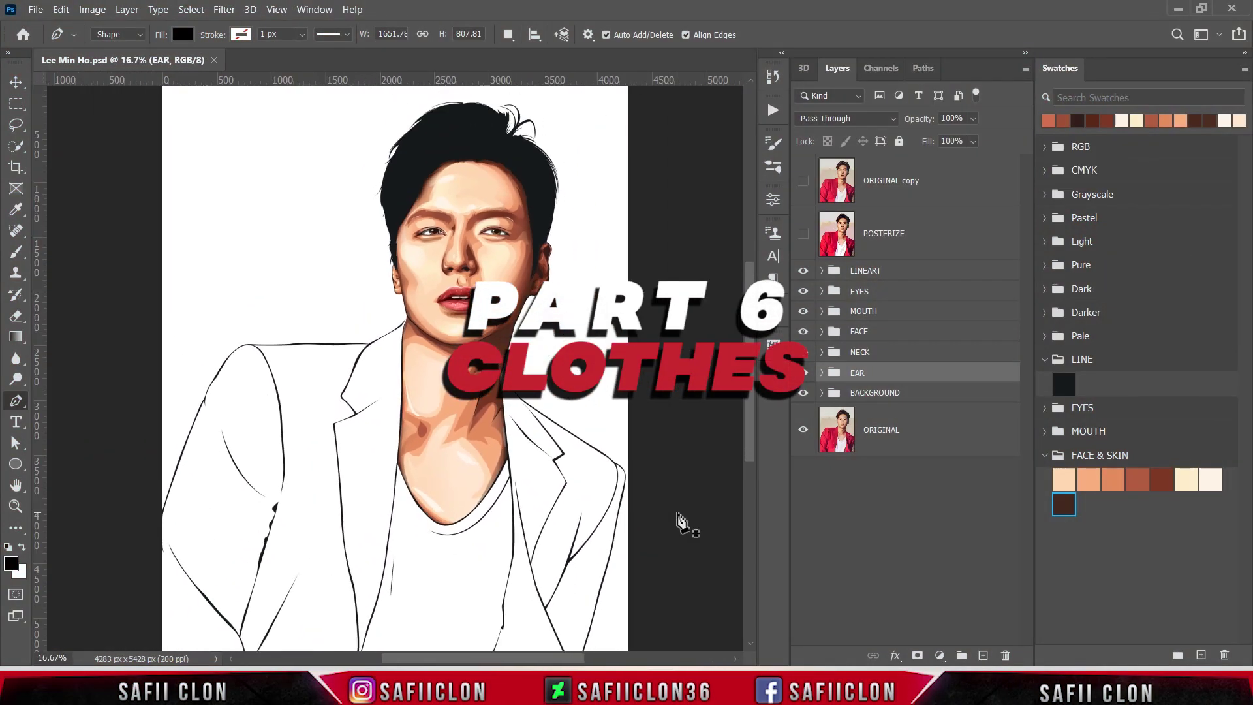
Select the BACKGROUND group and set up the standard Pen Tool in Shape mode.
{"action": "left_click", "coordinate": [917, 394]}
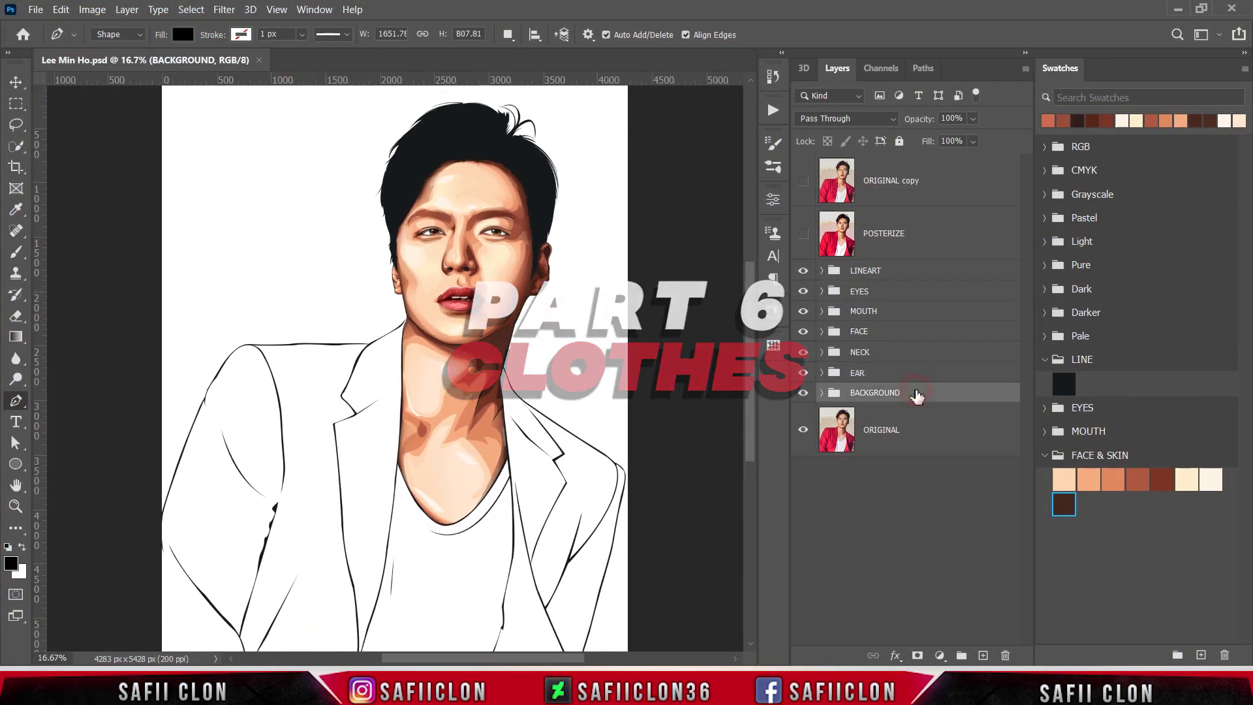
{"action": "right_click", "coordinate": [16, 400]}
{"action": "left_click", "coordinate": [54, 401]}
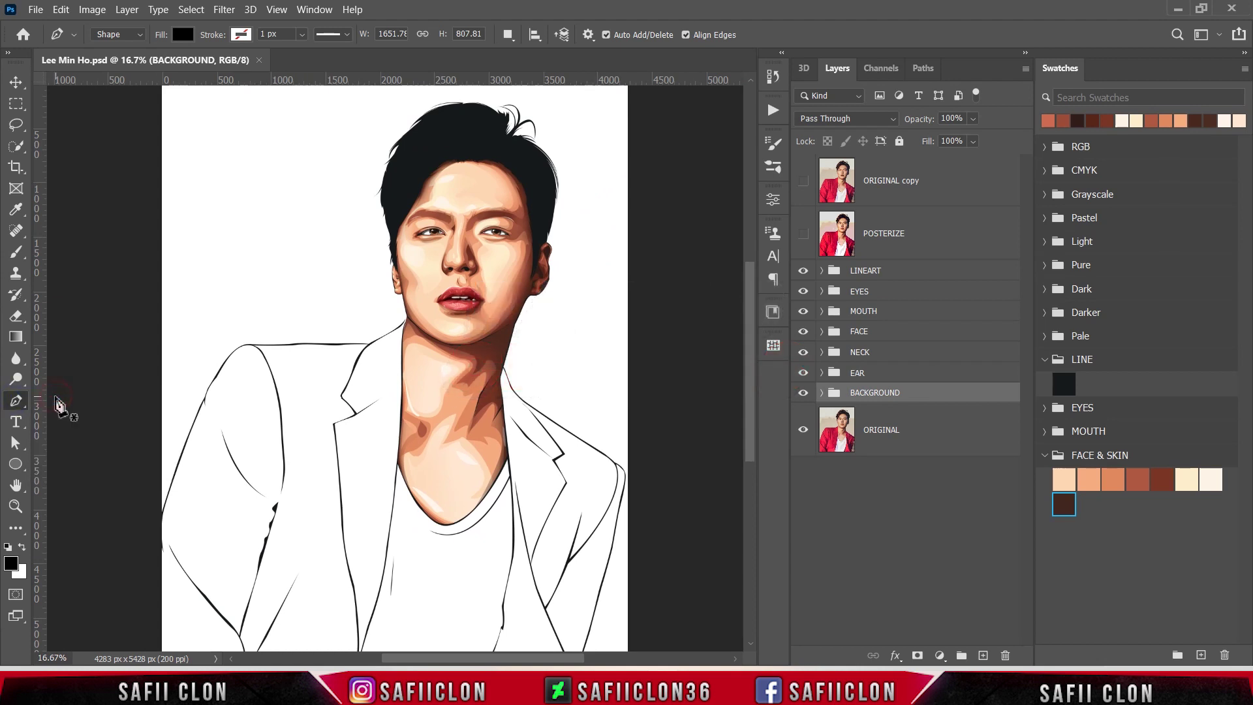
{"action": "left_click", "coordinate": [512, 36]}
{"action": "left_click", "coordinate": [542, 56]}
Show the POSTERIZE reference photo and place the first anchor at the jacket edge.
{"action": "left_click", "coordinate": [804, 236]}
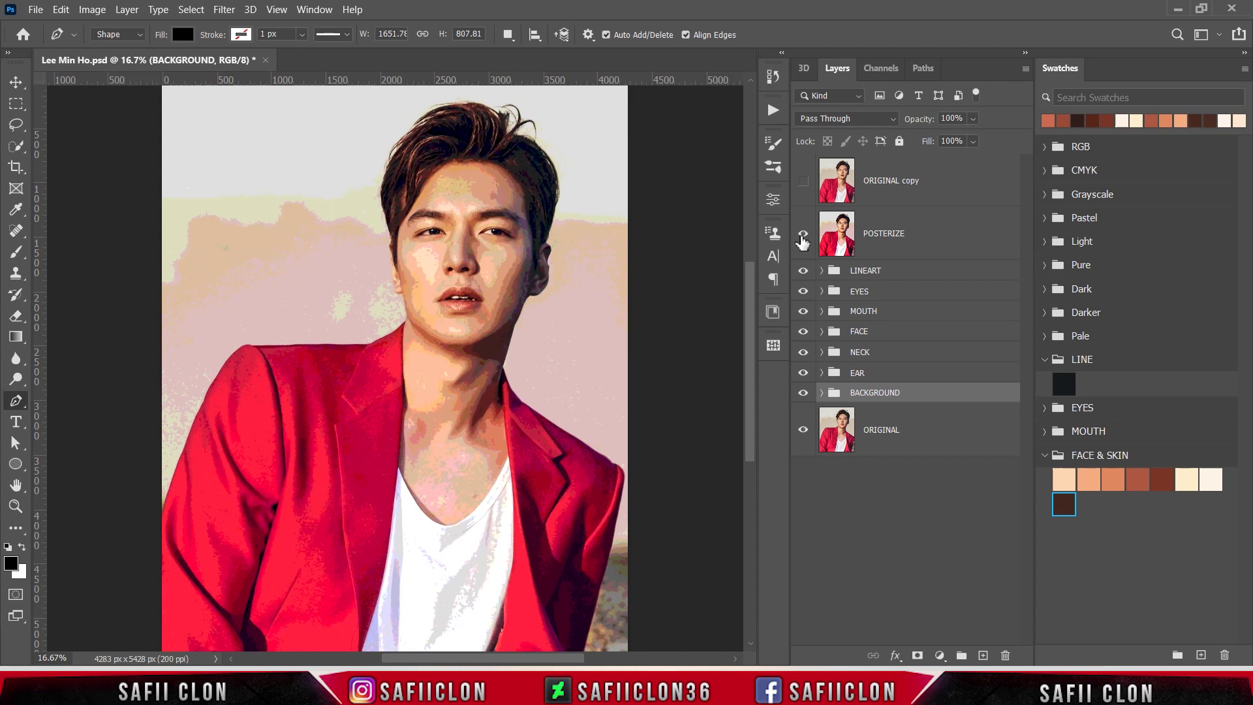
{"action": "left_click_drag", "start_coordinate": [750, 399], "coordinate": [751, 460]}
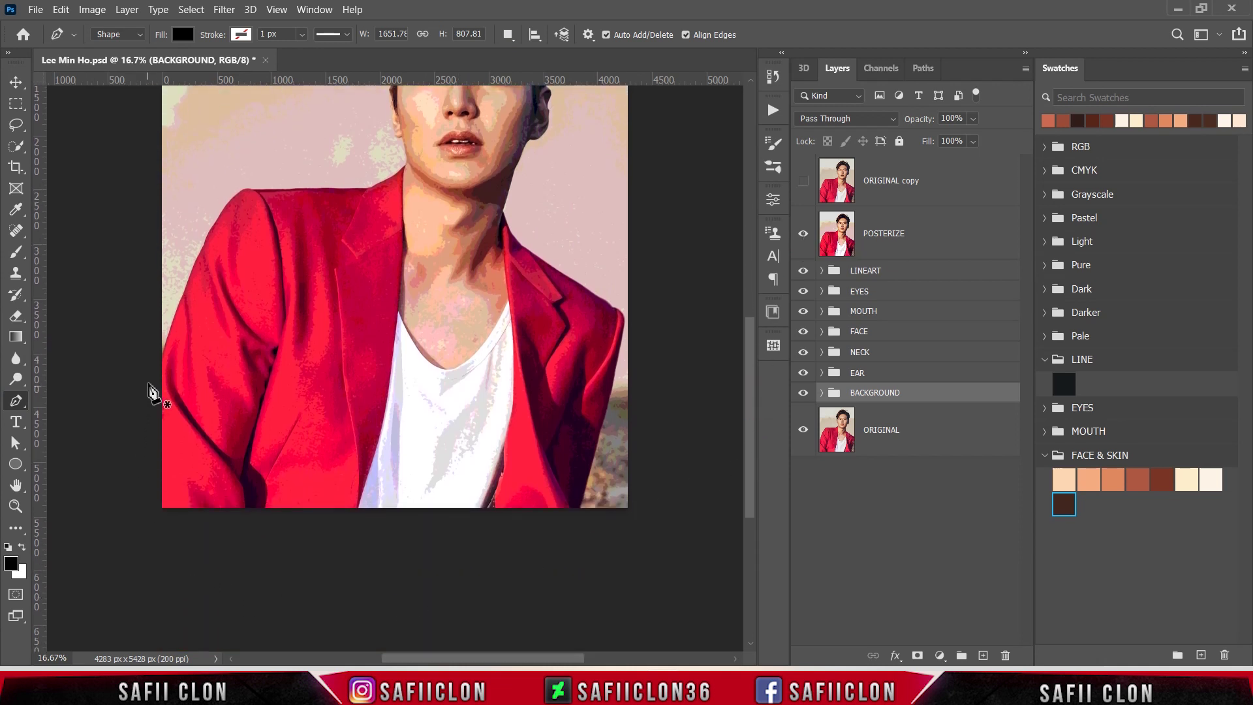
{"action": "left_click", "coordinate": [152, 371]}
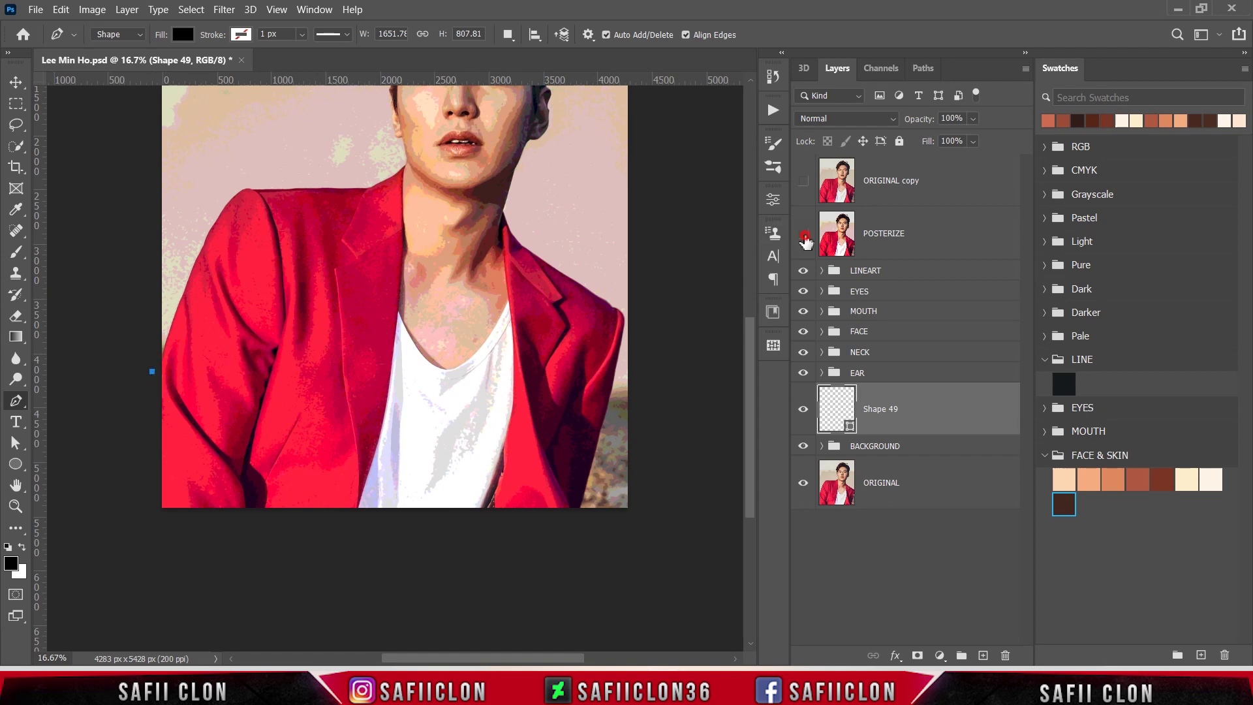
Trace the jacket's left edge and outer arm up to the shoulder with curved anchors.
{"action": "left_click", "coordinate": [804, 236]}
{"action": "key", "text": "ctrl+plus"}
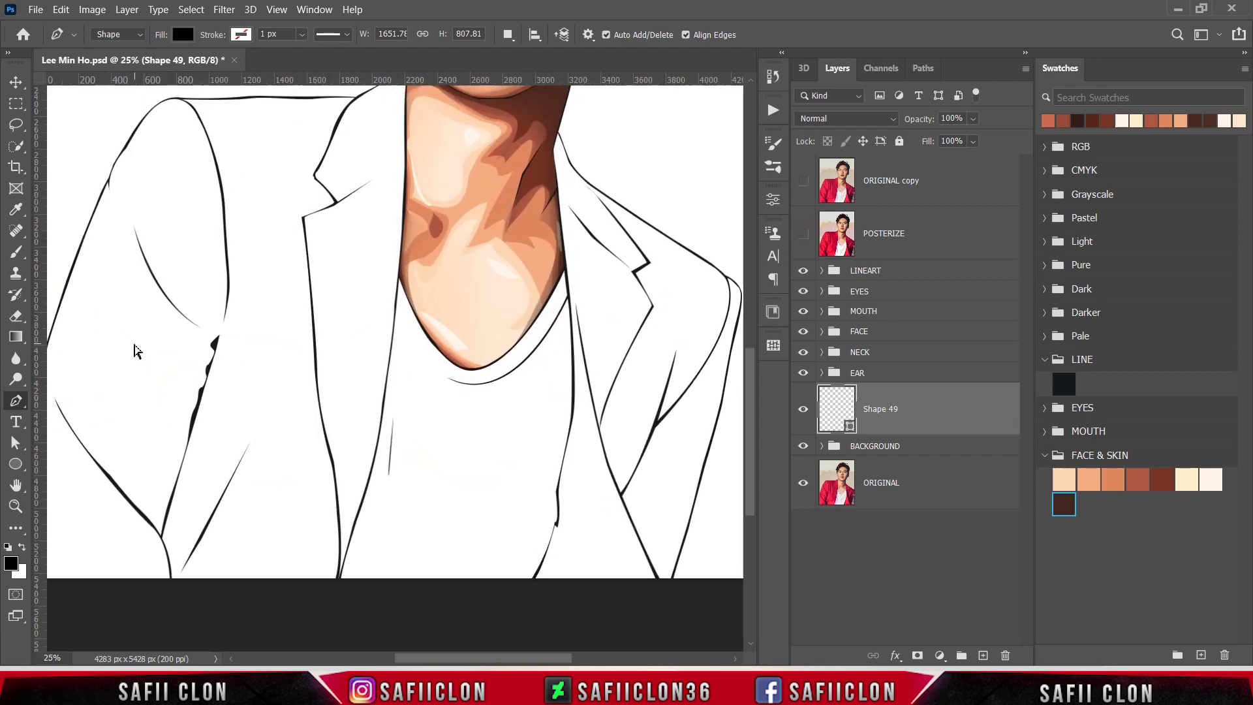
{"action": "key", "text": "ctrl+plus"}
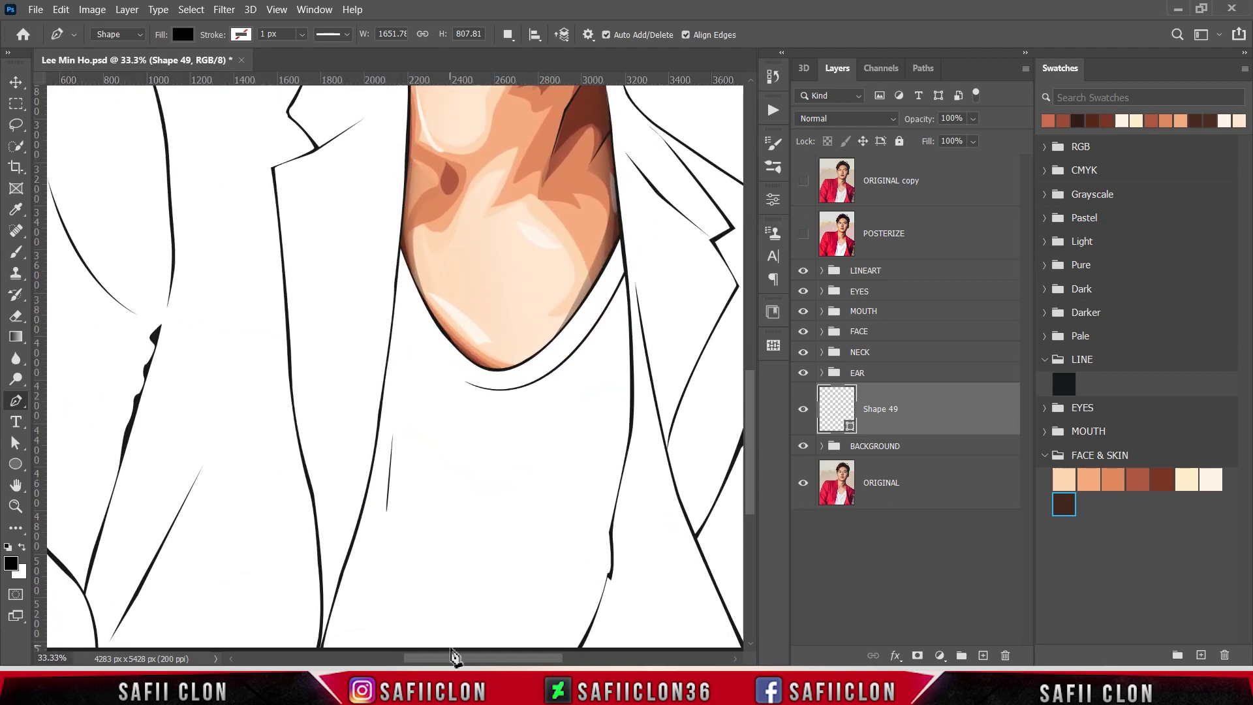
{"action": "left_click_drag", "start_coordinate": [455, 656], "coordinate": [377, 656]}
{"action": "scroll", "coordinate": [261, 404], "scroll_direction": "up", "scroll_amount": 2}
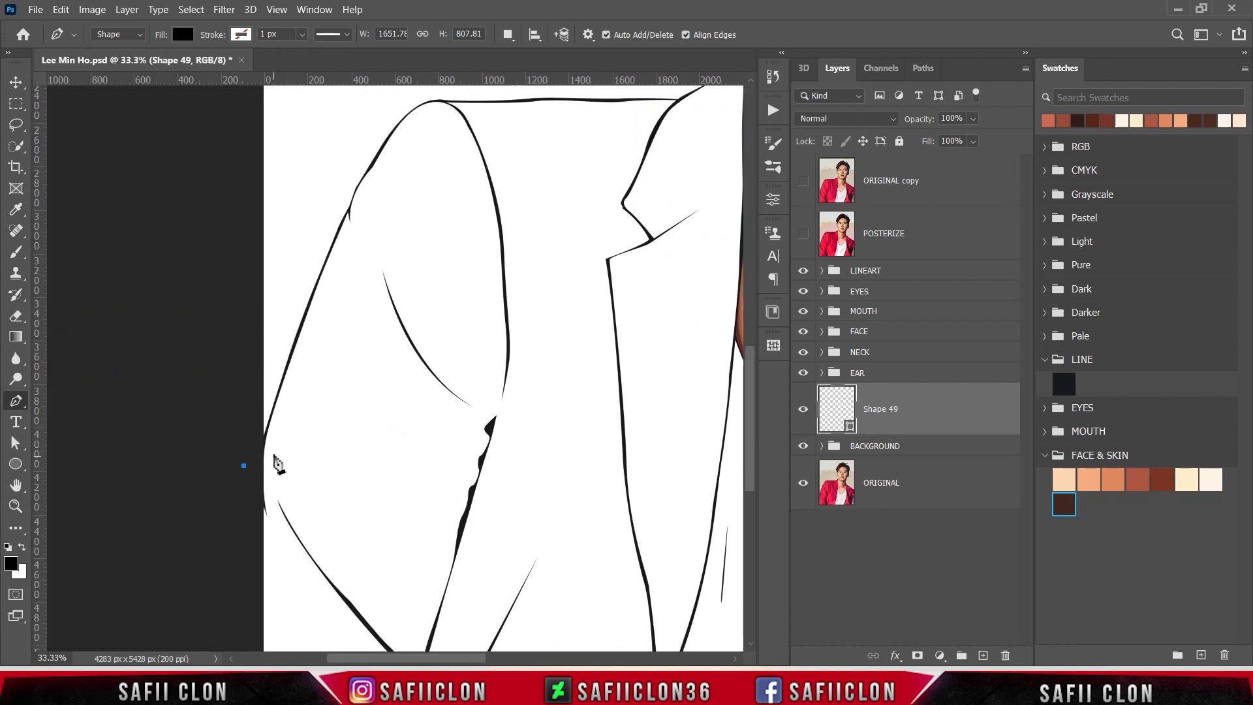
{"action": "left_click", "coordinate": [266, 449]}
{"action": "left_click_drag", "start_coordinate": [296, 338], "coordinate": [306, 323]}
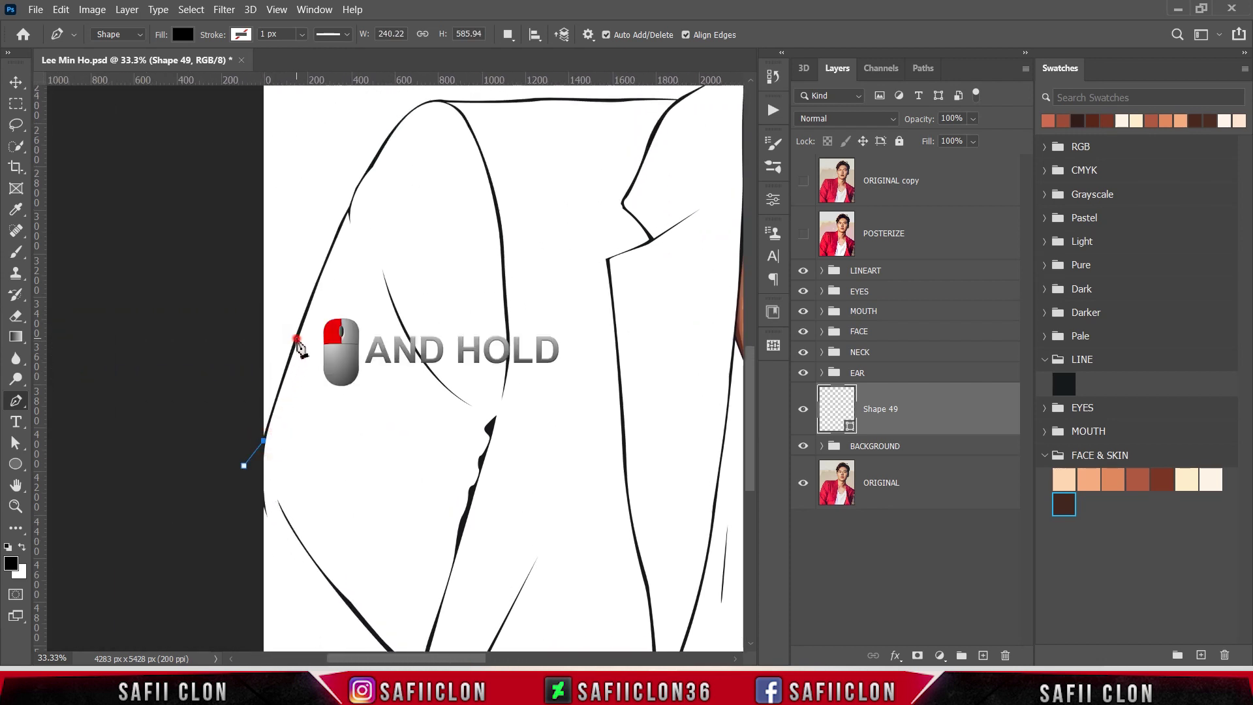
{"action": "left_click_drag", "start_coordinate": [348, 212], "coordinate": [356, 201]}
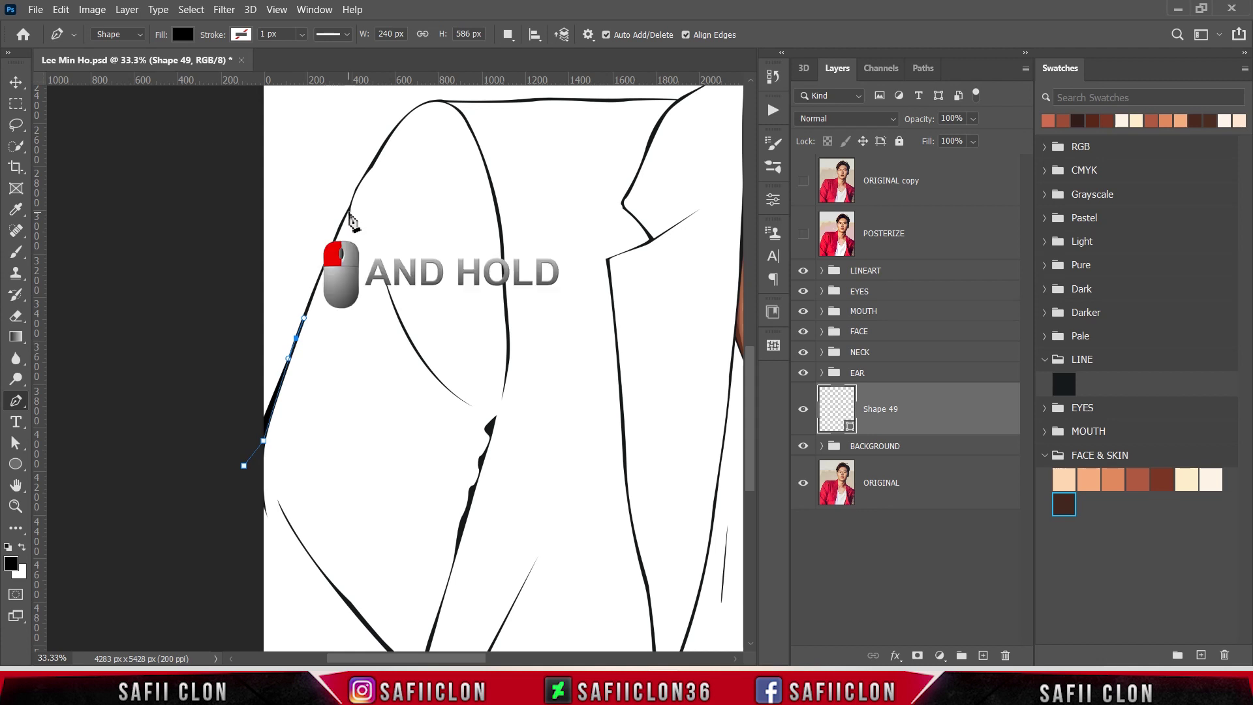
{"action": "left_click", "coordinate": [348, 212], "text": "alt"}
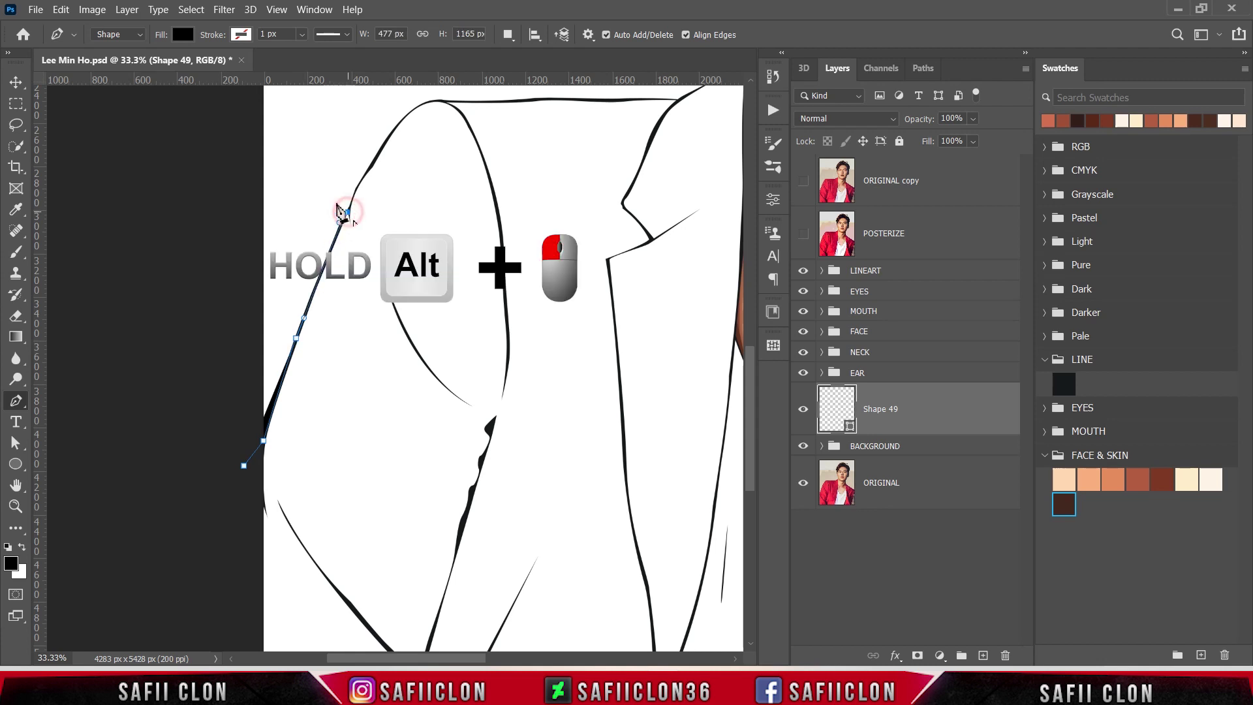
{"action": "left_click_drag", "start_coordinate": [371, 165], "coordinate": [473, 170]}
Continue the outline across the shoulder top to where the collar meets the neck.
{"action": "scroll", "coordinate": [404, 167], "scroll_direction": "up", "scroll_amount": 2}
{"action": "left_click", "coordinate": [530, 166]}
{"action": "left_click", "coordinate": [615, 167]}
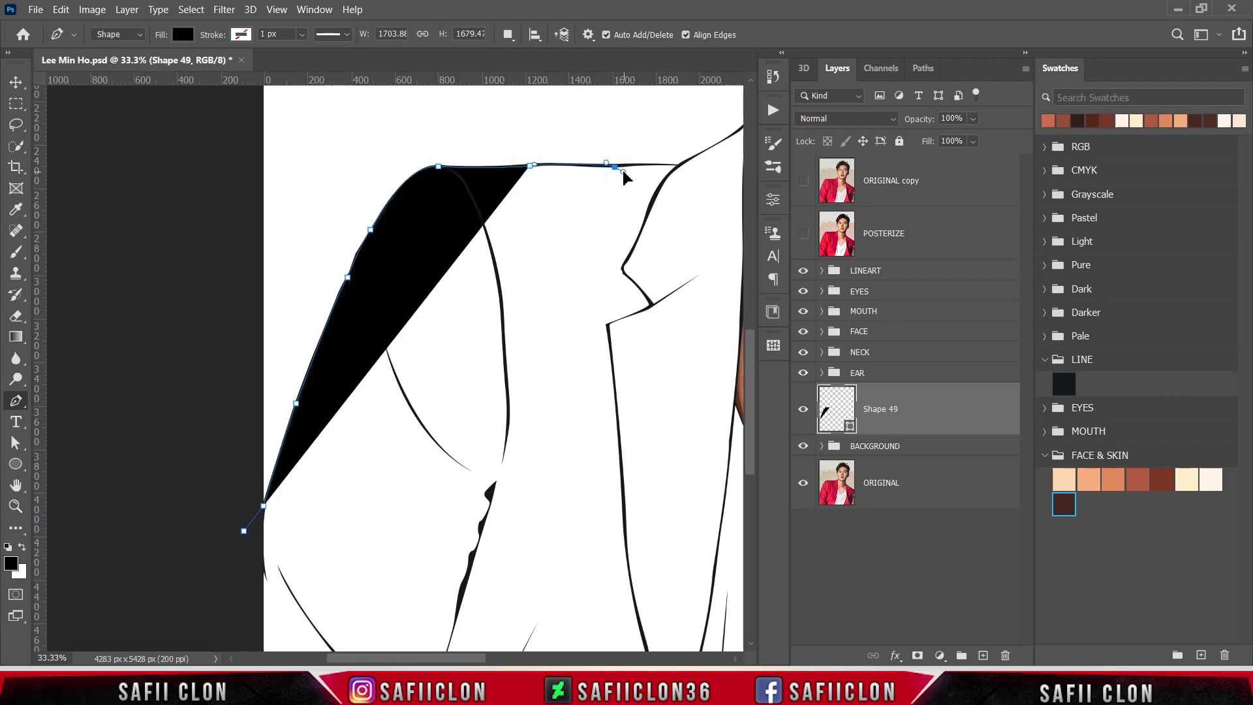
{"action": "left_click", "coordinate": [678, 166]}
{"action": "scroll", "coordinate": [661, 210], "scroll_direction": "right", "scroll_amount": 3}
{"action": "scroll", "coordinate": [531, 355], "scroll_direction": "up", "scroll_amount": 1}
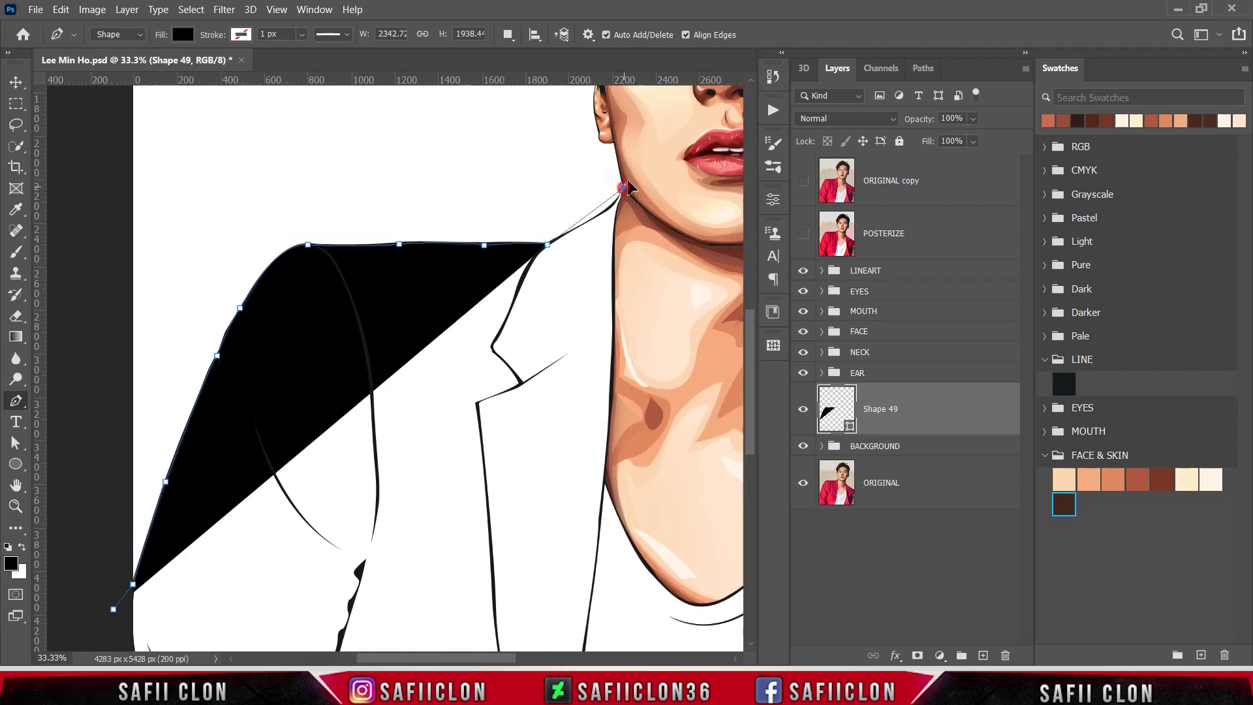
{"action": "left_click_drag", "start_coordinate": [624, 189], "coordinate": [630, 168]}
{"action": "scroll", "coordinate": [637, 316], "scroll_direction": "down", "scroll_amount": 2}
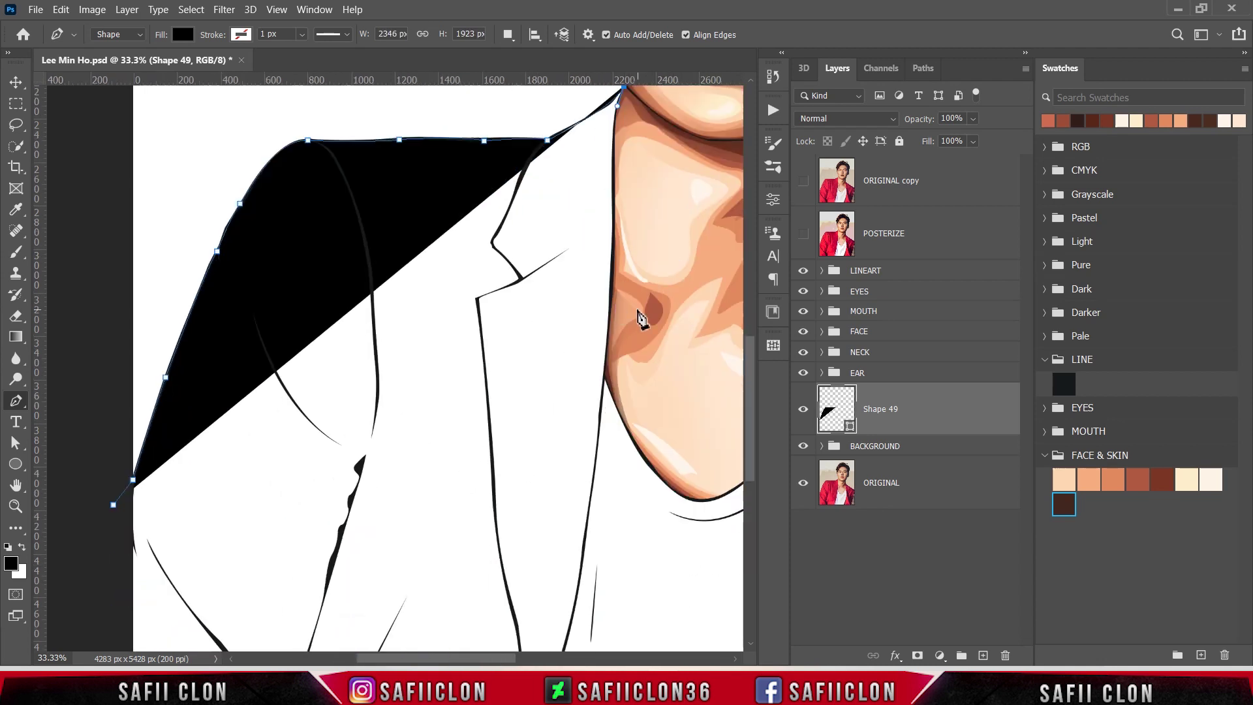
{"action": "left_click_drag", "start_coordinate": [602, 389], "coordinate": [636, 322]}
{"action": "scroll", "coordinate": [589, 408], "scroll_direction": "down", "scroll_amount": 3}
Trace down the jacket's inner edge, along the lower edge, and up the shirt's right side.
{"action": "left_click", "coordinate": [585, 403]}
{"action": "left_click_drag", "start_coordinate": [564, 517], "coordinate": [530, 621]}
{"action": "scroll", "coordinate": [555, 535], "scroll_direction": "down", "scroll_amount": 2}
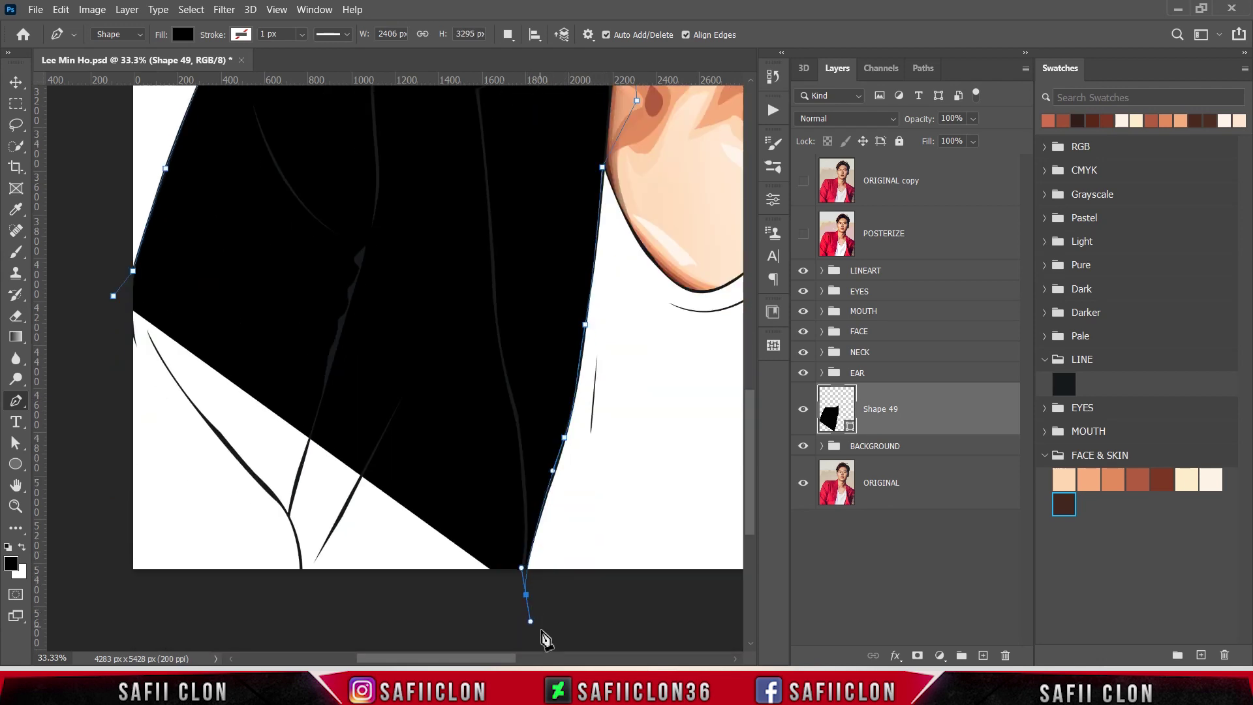
{"action": "scroll", "coordinate": [546, 638], "scroll_direction": "right", "scroll_amount": 5}
{"action": "left_click", "coordinate": [803, 234]}
{"action": "left_click", "coordinate": [530, 581]}
{"action": "left_click", "coordinate": [543, 553]}
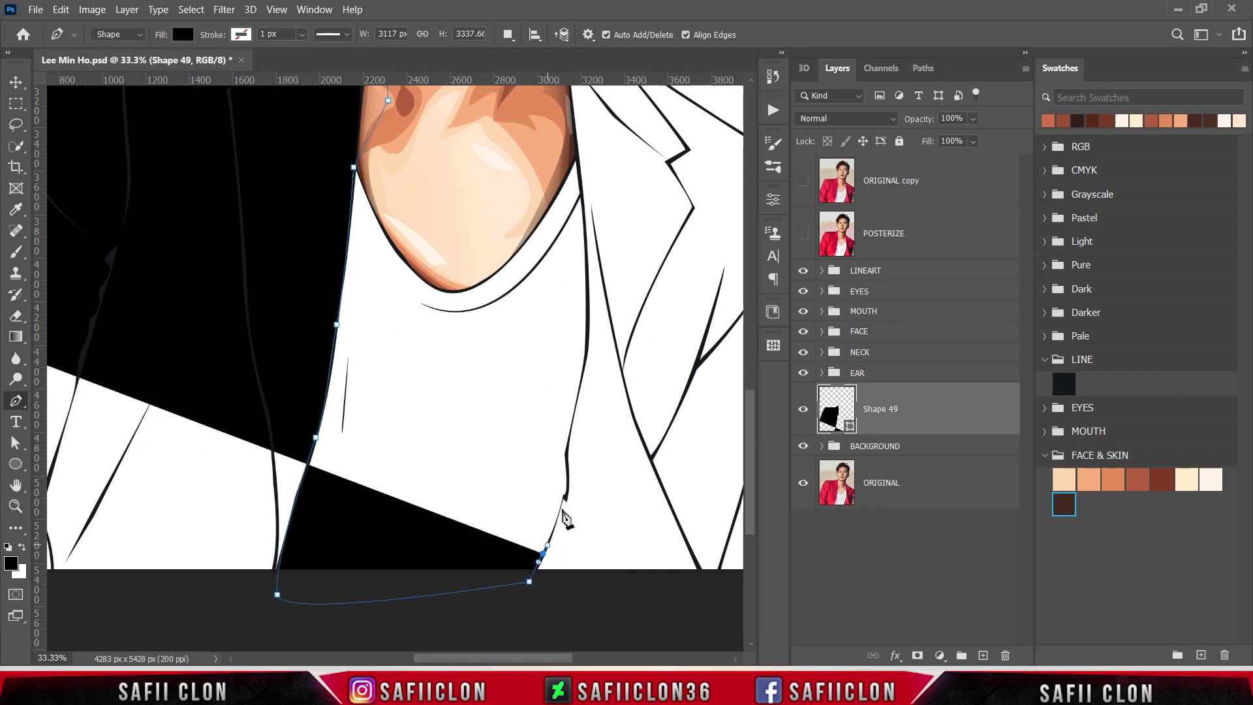
{"action": "left_click", "coordinate": [565, 497]}
{"action": "left_click", "coordinate": [565, 456]}
{"action": "left_click", "coordinate": [585, 364]}
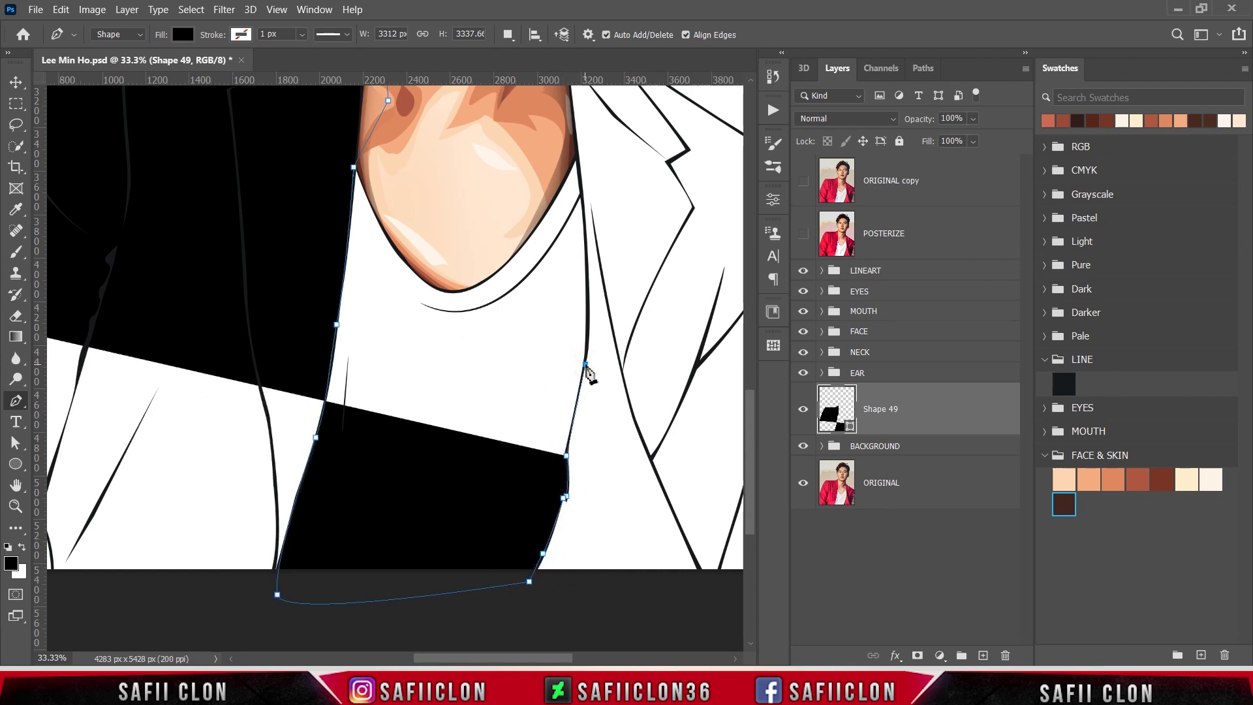
Outline up beside the neck, around the lapel notch and the right collar.
{"action": "scroll", "coordinate": [585, 370], "scroll_direction": "up", "scroll_amount": 2}
{"action": "left_click_drag", "start_coordinate": [586, 328], "coordinate": [588, 352]}
{"action": "scroll", "coordinate": [590, 364], "scroll_direction": "up", "scroll_amount": 3}
{"action": "left_click", "coordinate": [571, 320]}
{"action": "left_click", "coordinate": [556, 230]}
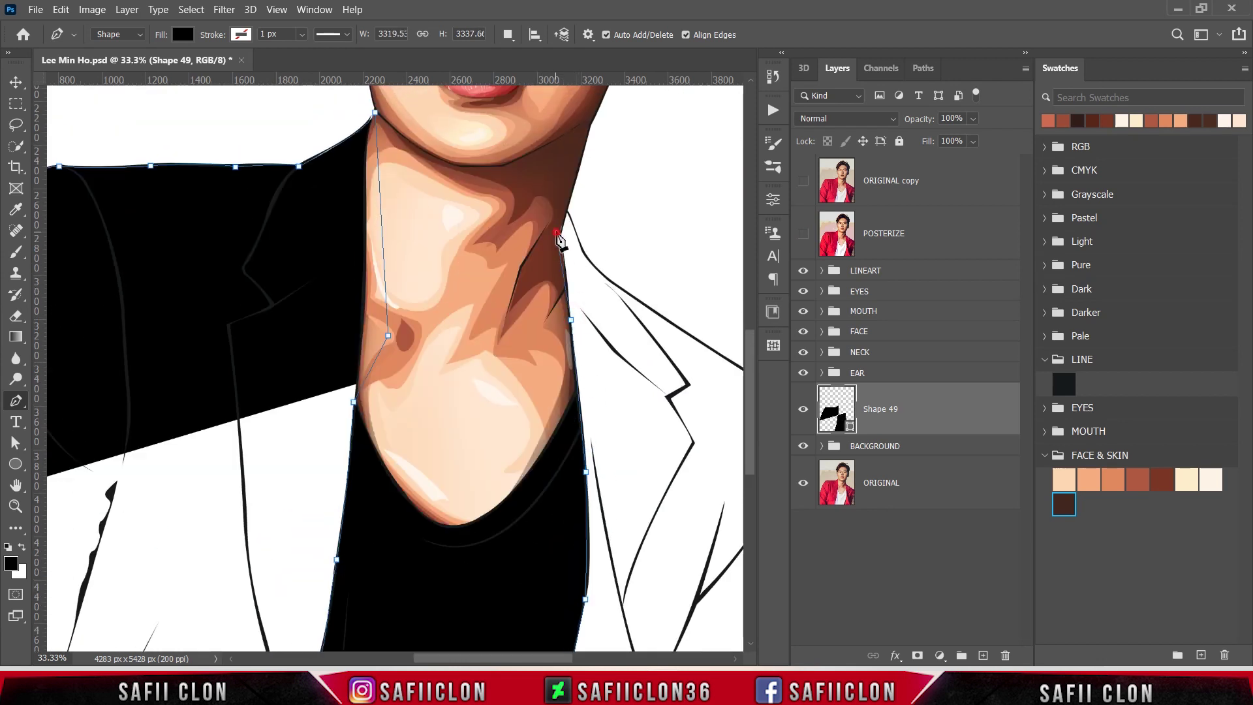
{"action": "left_click", "coordinate": [589, 177]}
{"action": "left_click", "coordinate": [567, 204]}
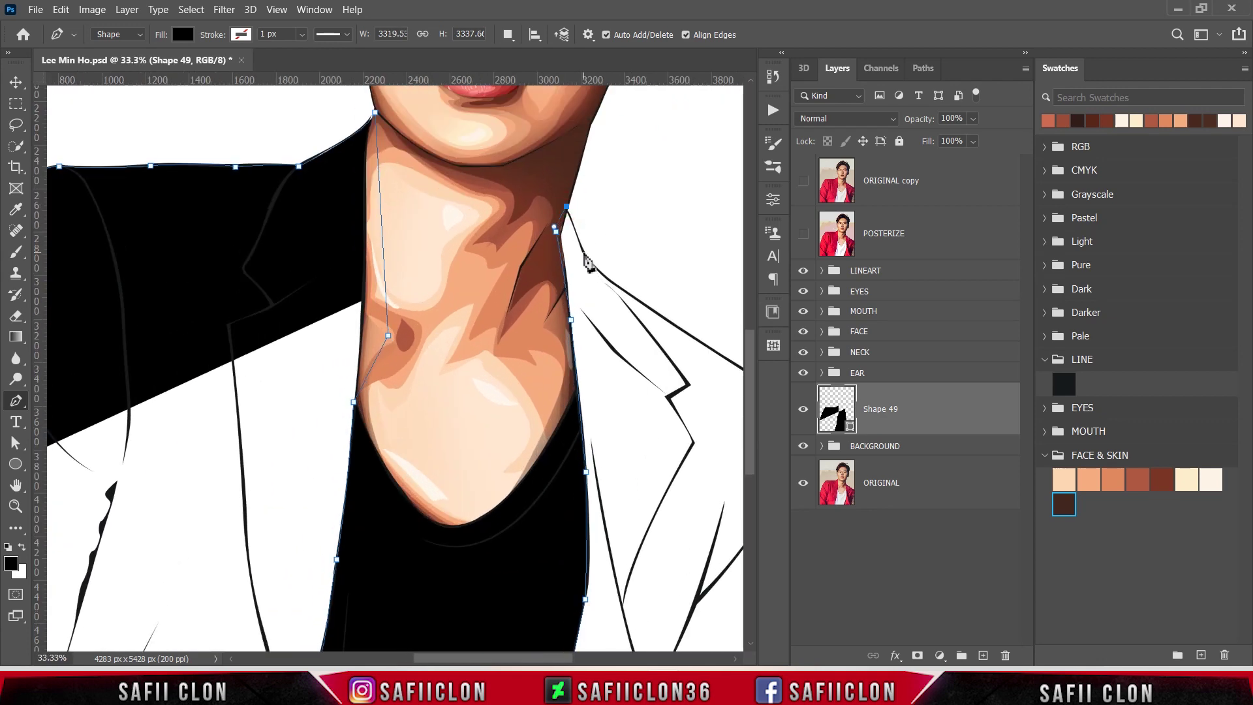
{"action": "left_click", "coordinate": [585, 250]}
{"action": "key", "text": "ctrl+plus"}
{"action": "left_click_drag", "start_coordinate": [541, 662], "coordinate": [599, 662]}
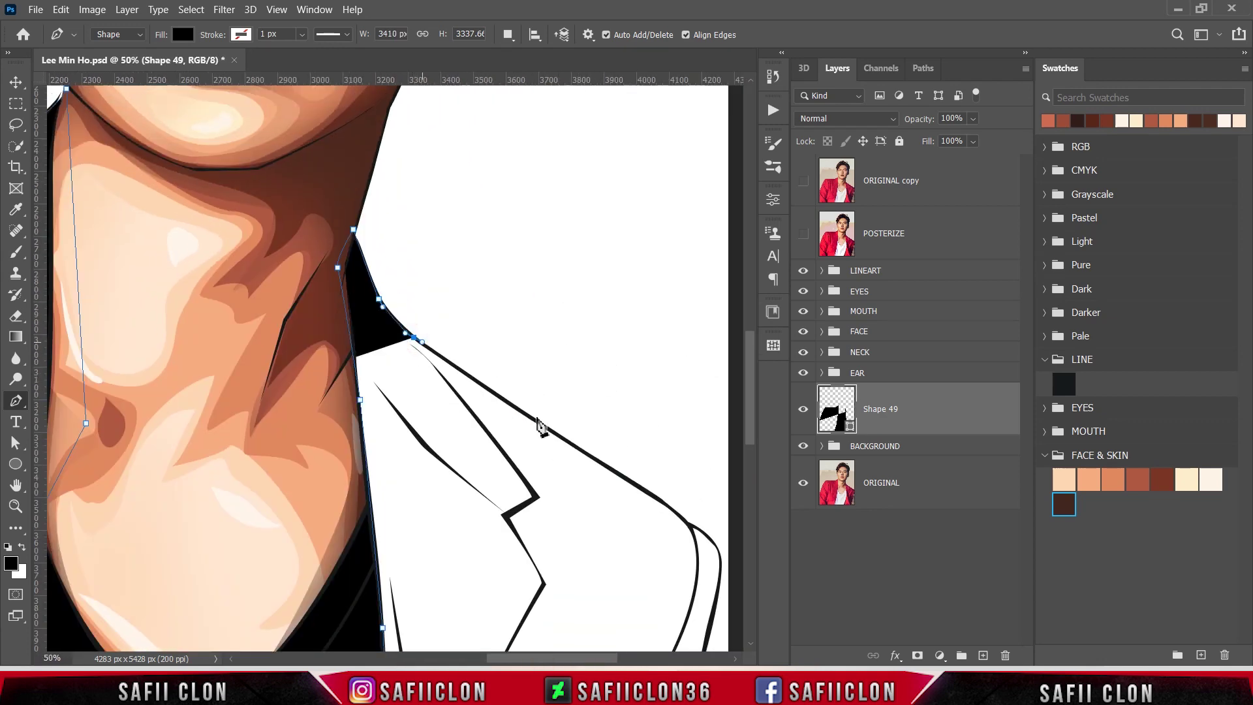
Trace around the right shoulder's curve and down the right sleeve.
{"action": "left_click", "coordinate": [543, 430]}
{"action": "scroll", "coordinate": [543, 431], "scroll_direction": "down", "scroll_amount": 3}
{"action": "left_click", "coordinate": [666, 361]}
{"action": "left_click", "coordinate": [690, 383]}
{"action": "mouse_move", "coordinate": [721, 413]}
{"action": "left_mouse_down"}
{"action": "mouse_move", "coordinate": [724, 434]}
{"action": "mouse_move", "coordinate": [699, 461]}
{"action": "left_mouse_up"}
{"action": "scroll", "coordinate": [720, 418], "scroll_direction": "down", "scroll_amount": 3}
{"action": "scroll", "coordinate": [686, 435], "scroll_direction": "down", "scroll_amount": 3}
{"action": "left_click", "coordinate": [672, 438]}
{"action": "scroll", "coordinate": [653, 428], "scroll_direction": "down", "scroll_amount": 3}
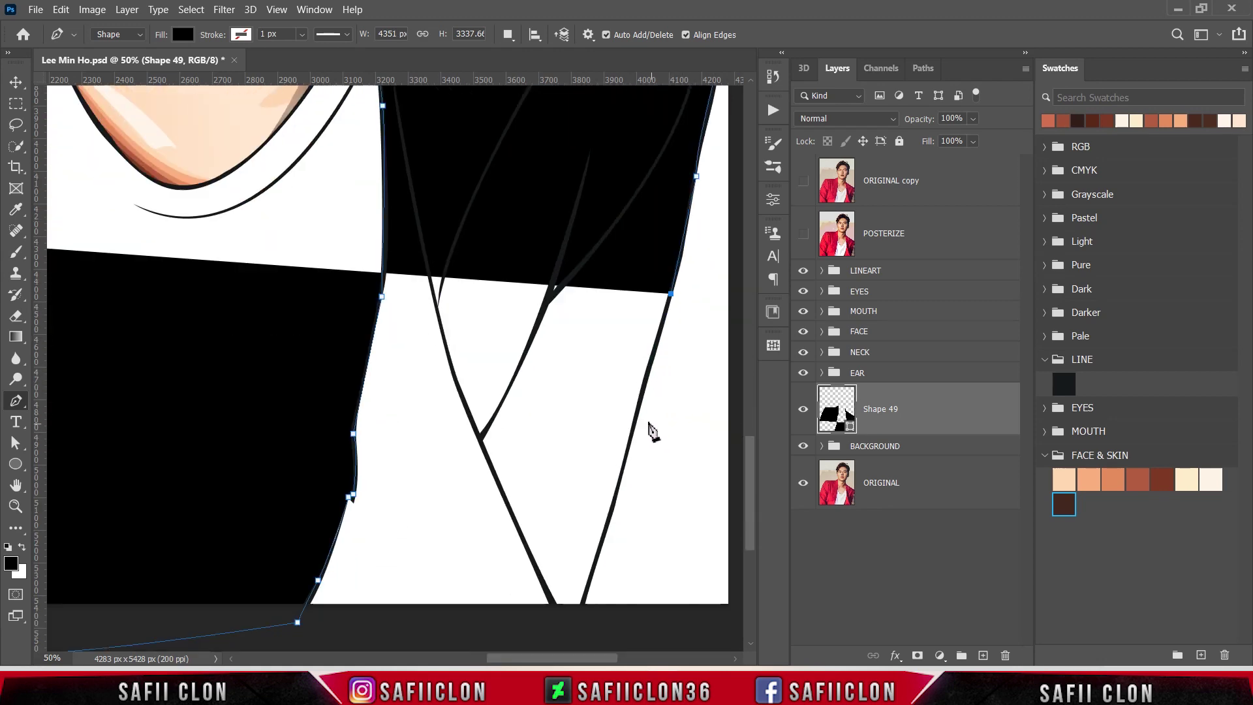
{"action": "left_click", "coordinate": [626, 490]}
{"action": "scroll", "coordinate": [613, 555], "scroll_direction": "down", "scroll_amount": 3}
{"action": "mouse_move", "coordinate": [583, 556]}
{"action": "left_mouse_down"}
{"action": "mouse_move", "coordinate": [588, 580]}
{"action": "mouse_move", "coordinate": [574, 541]}
{"action": "left_mouse_up"}
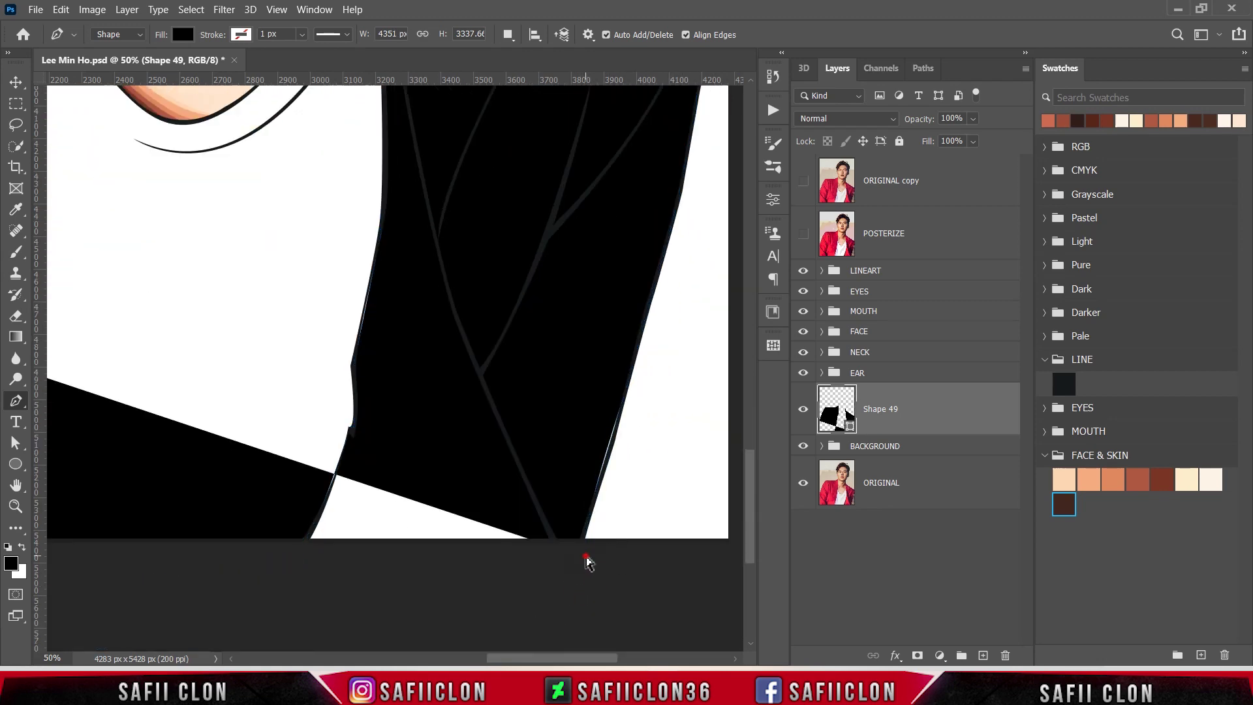
Finish the left side below the hem and close the jacket shape at its starting anchor.
{"action": "scroll", "coordinate": [404, 597], "scroll_direction": "down", "scroll_amount": 3}
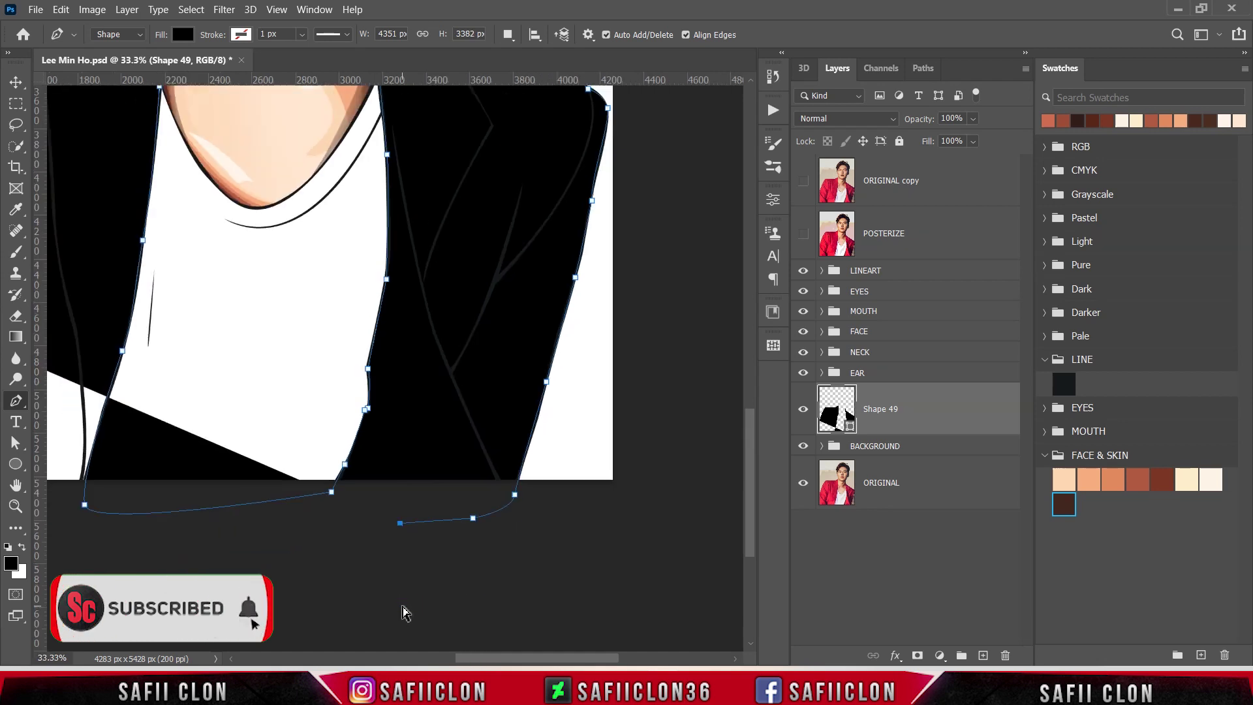
{"action": "left_click", "coordinate": [206, 543]}
{"action": "left_click", "coordinate": [143, 496]}
{"action": "left_click", "coordinate": [128, 421]}
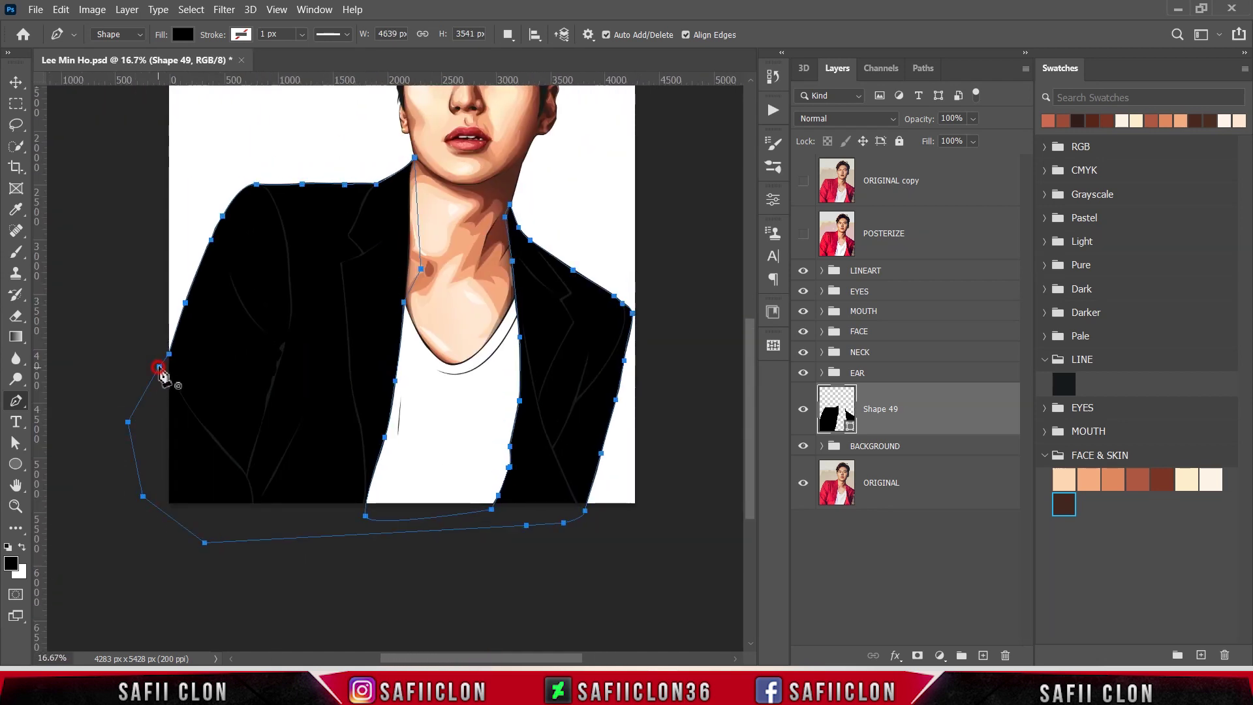
{"action": "left_click", "coordinate": [159, 367]}
{"action": "scroll", "coordinate": [444, 466], "scroll_direction": "up", "scroll_amount": 1}
{"action": "scroll", "coordinate": [459, 473], "scroll_direction": "up", "scroll_amount": 1}
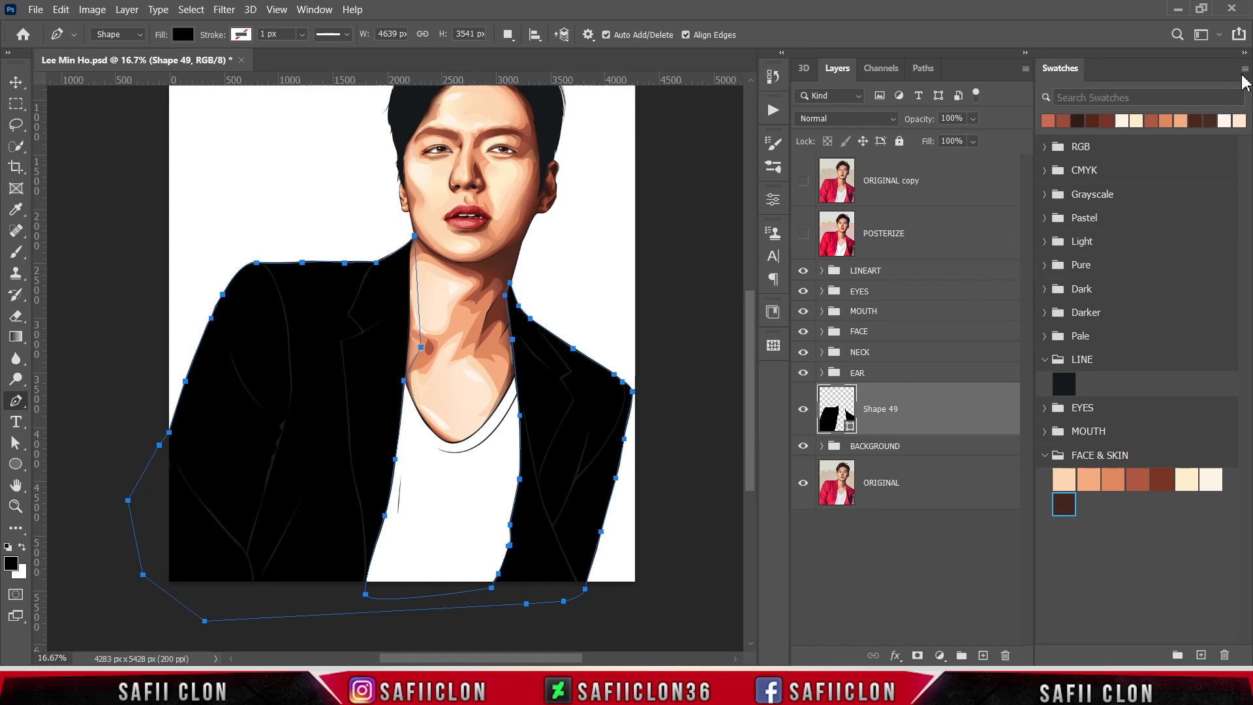
Load the CLOTHES.aco swatches and expand the CLOTHES colour group.
{"action": "left_click", "coordinate": [1244, 72]}
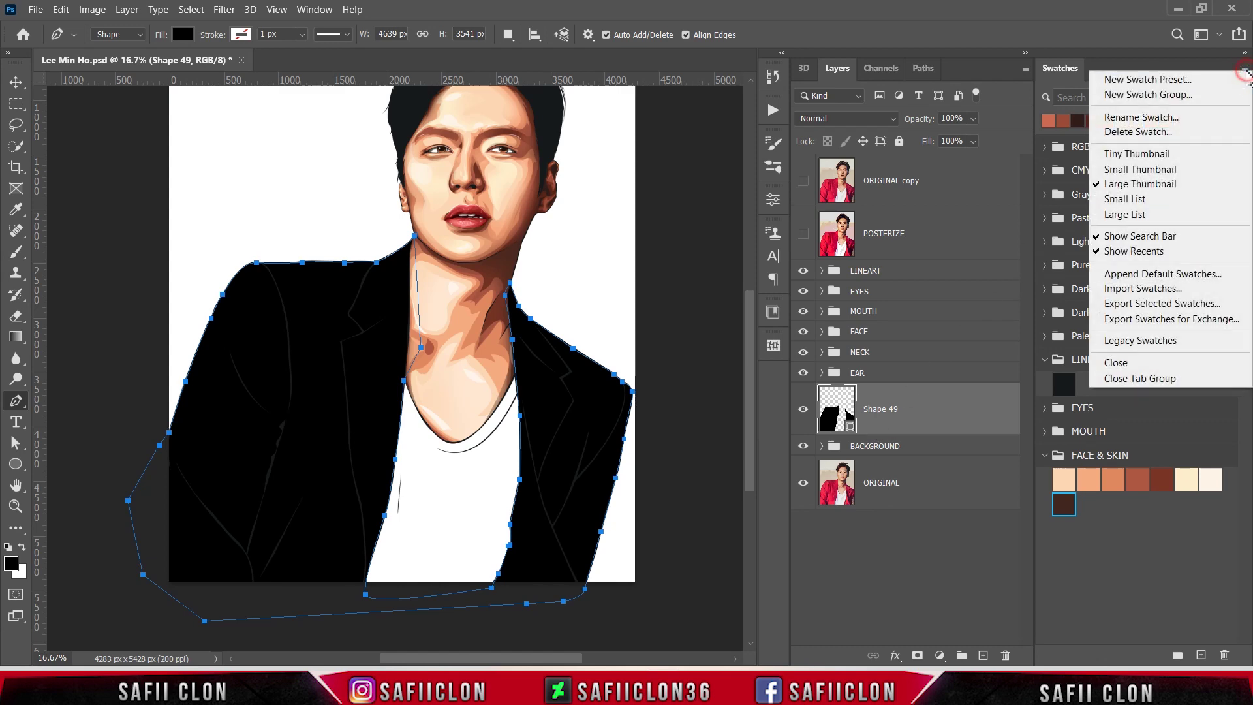
{"action": "left_click", "coordinate": [1150, 296]}
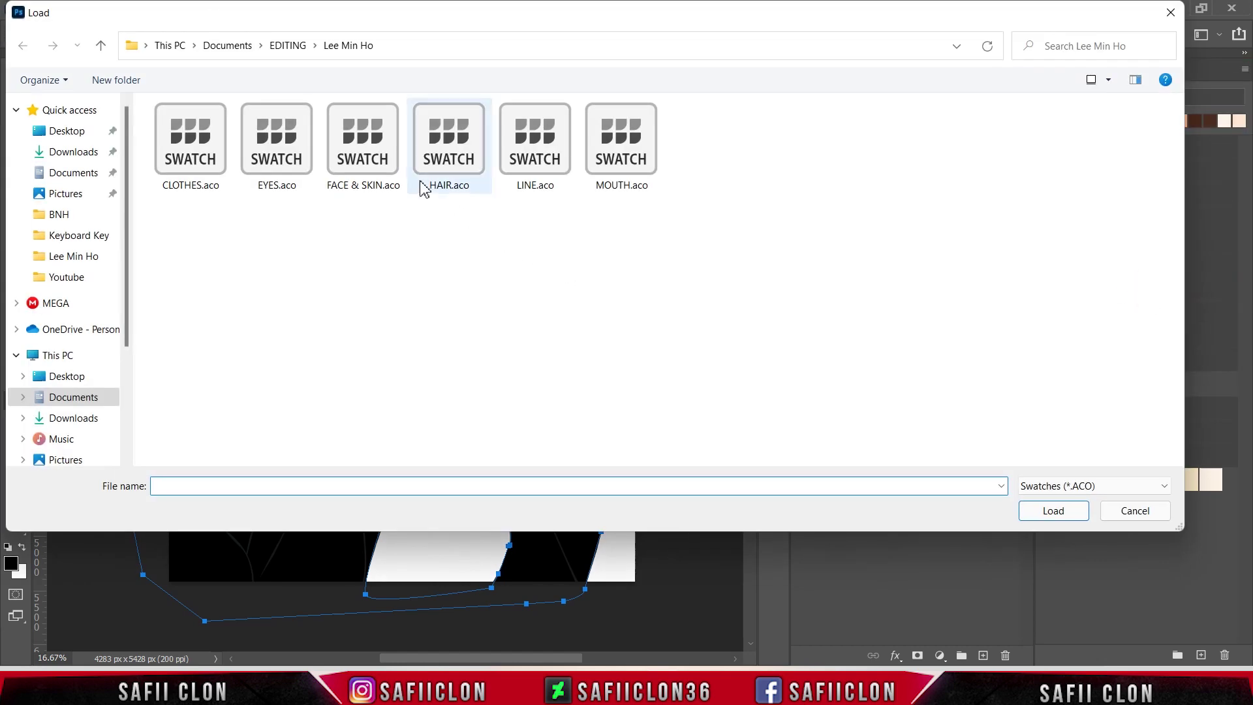
{"action": "left_click", "coordinate": [202, 151]}
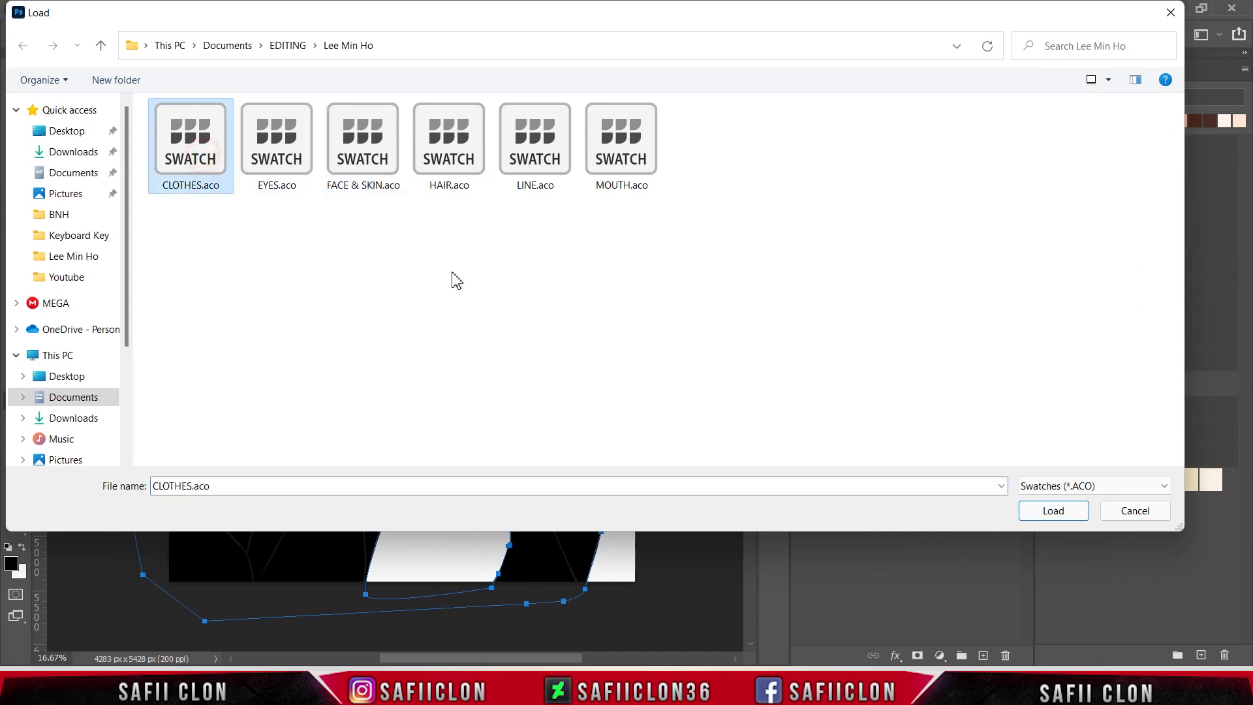
{"action": "left_click", "coordinate": [1061, 514]}
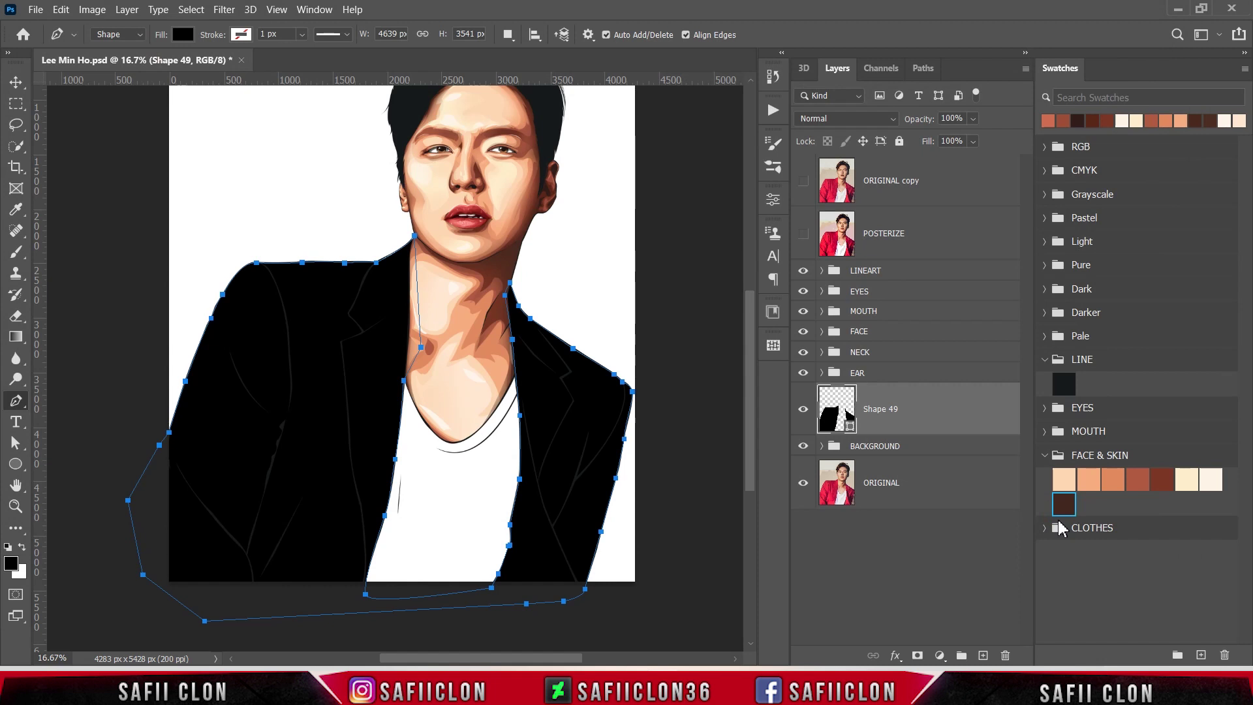
{"action": "left_click", "coordinate": [1045, 455]}
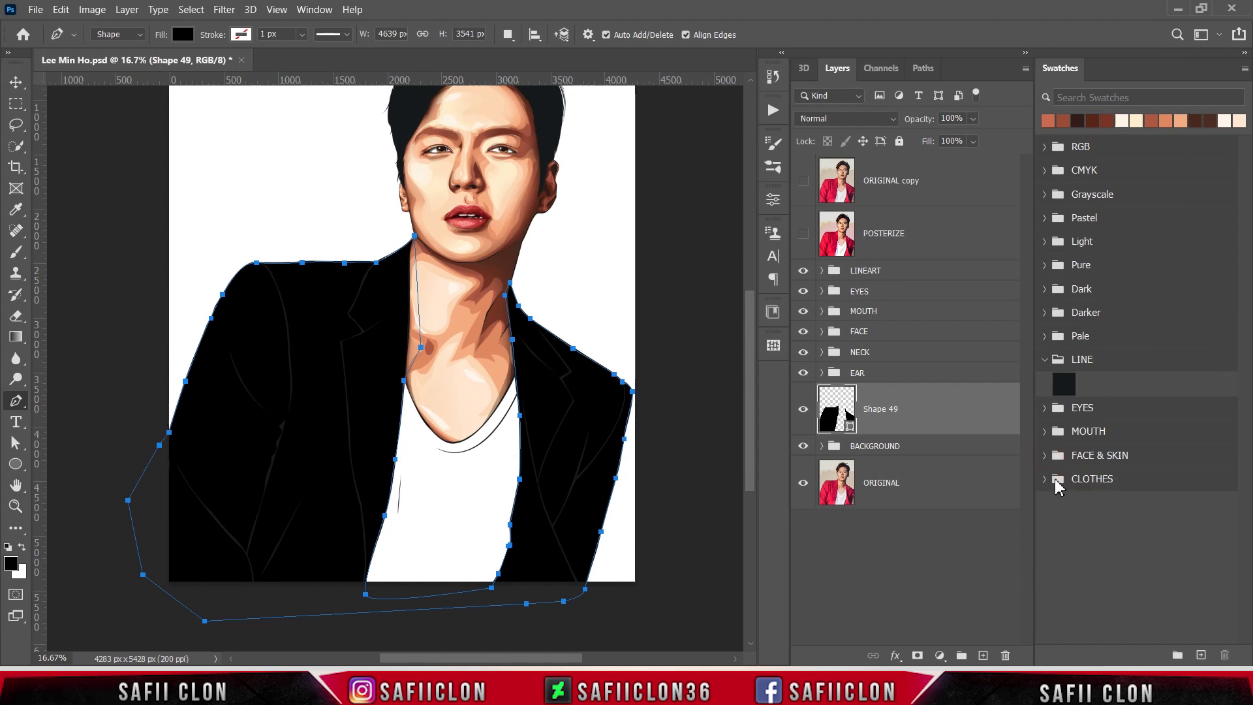
{"action": "left_click", "coordinate": [1045, 479]}
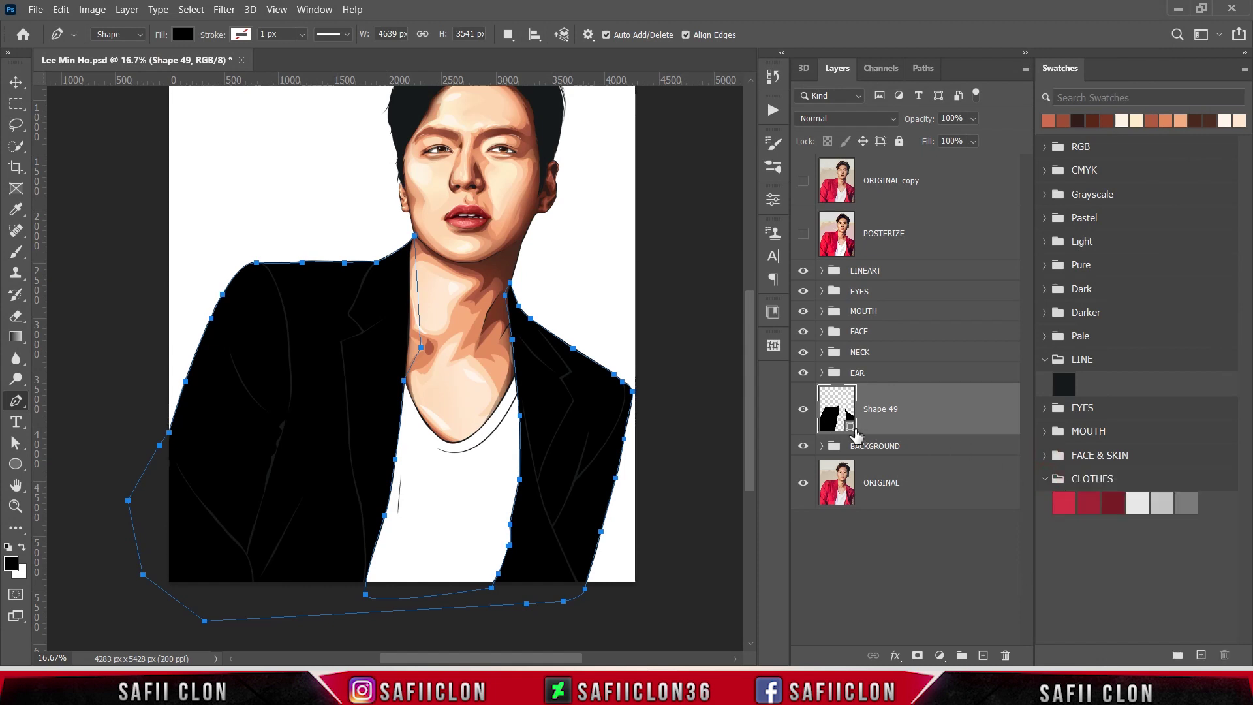
Fill the jacket shape with red #ce2a45 and make new paths draw on a new layer.
{"action": "double_click", "coordinate": [852, 428]}
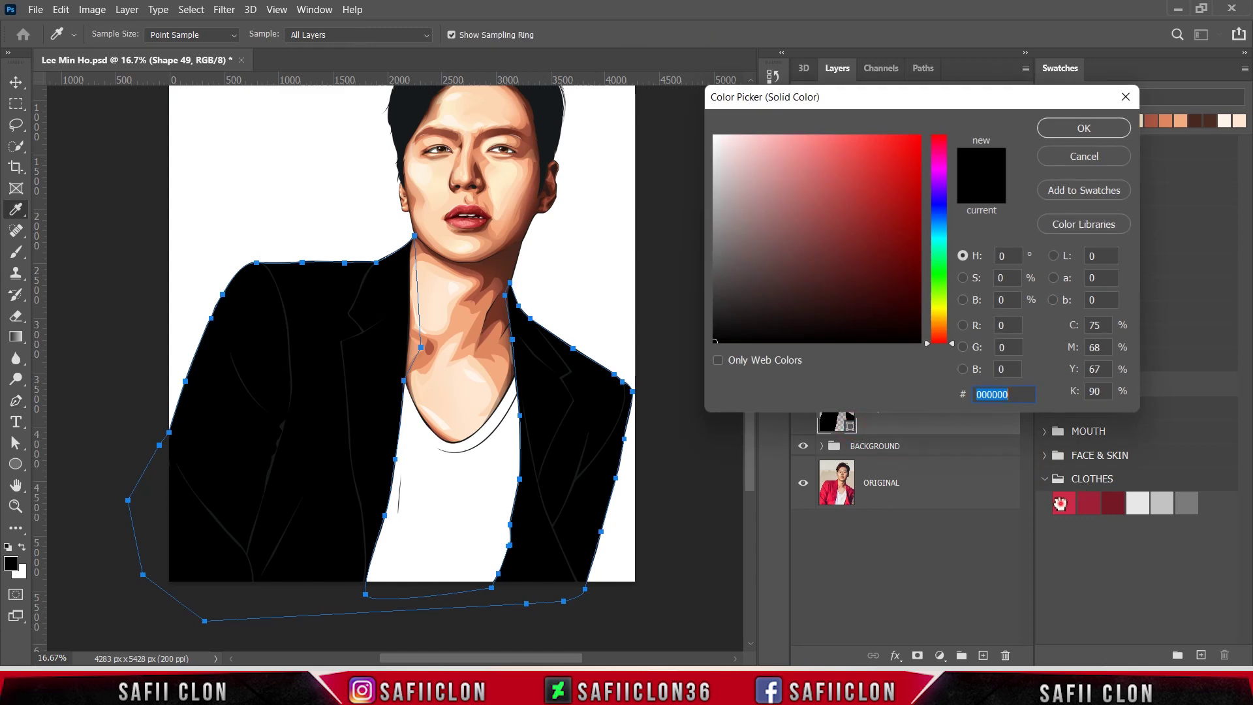
{"action": "left_click", "coordinate": [1060, 503]}
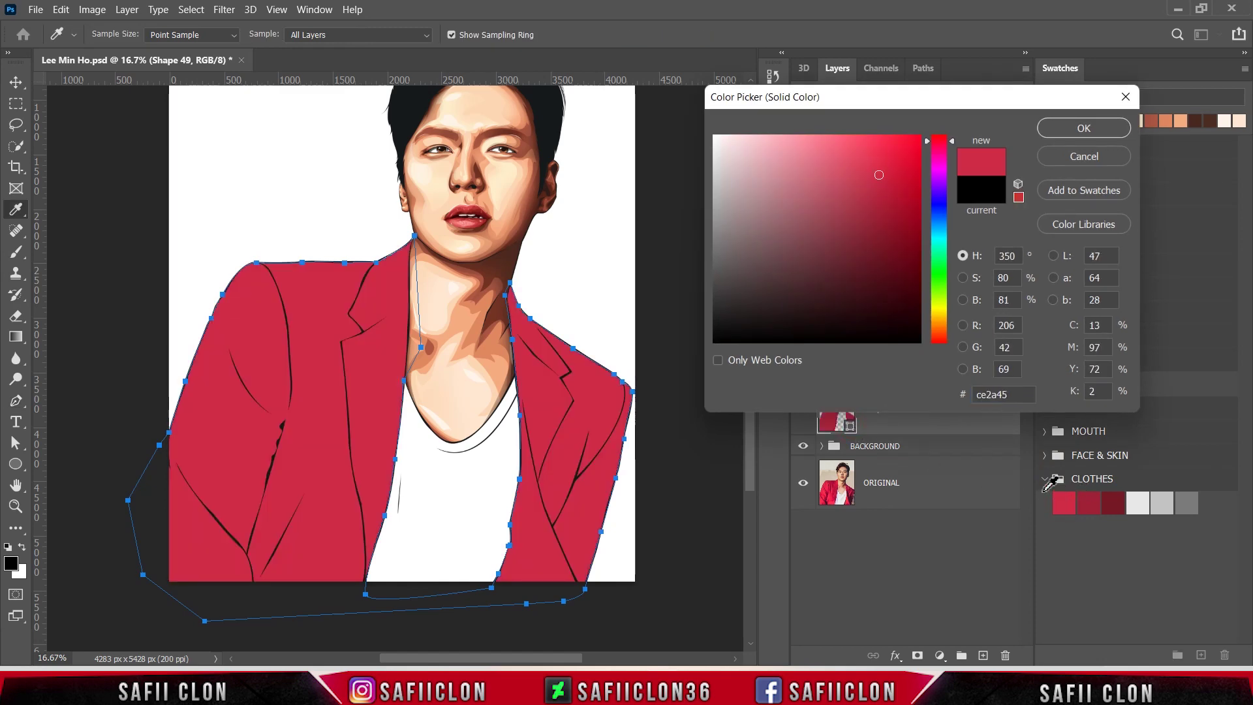
{"action": "left_click", "coordinate": [1071, 131]}
{"action": "left_click", "coordinate": [508, 34]}
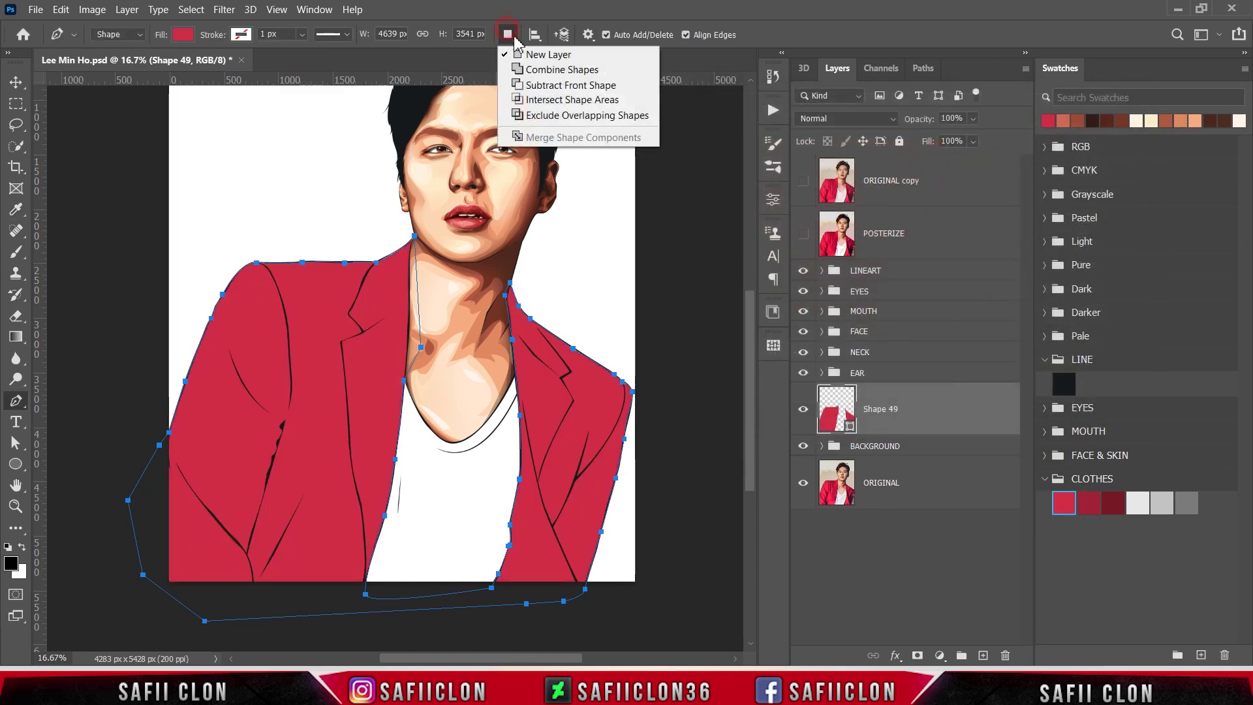
{"action": "left_click", "coordinate": [538, 54]}
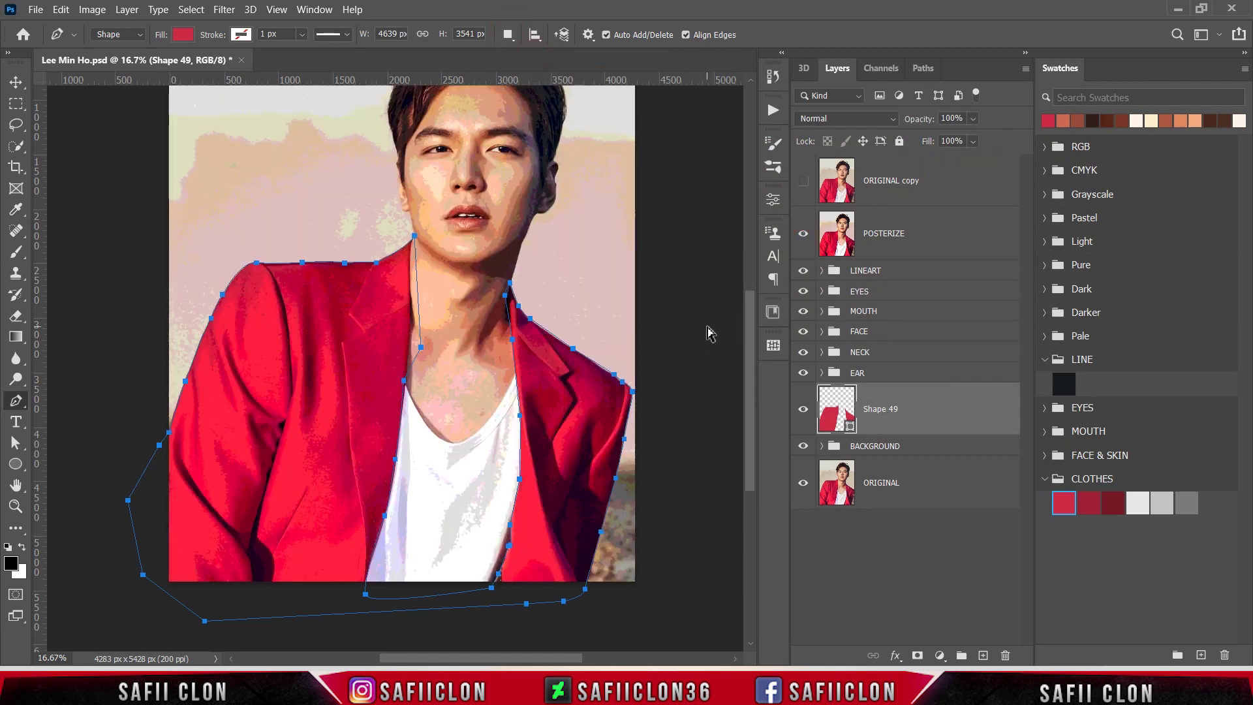
{"action": "key", "text": "ctrl+plus"}
{"action": "key", "text": "ctrl+plus"}
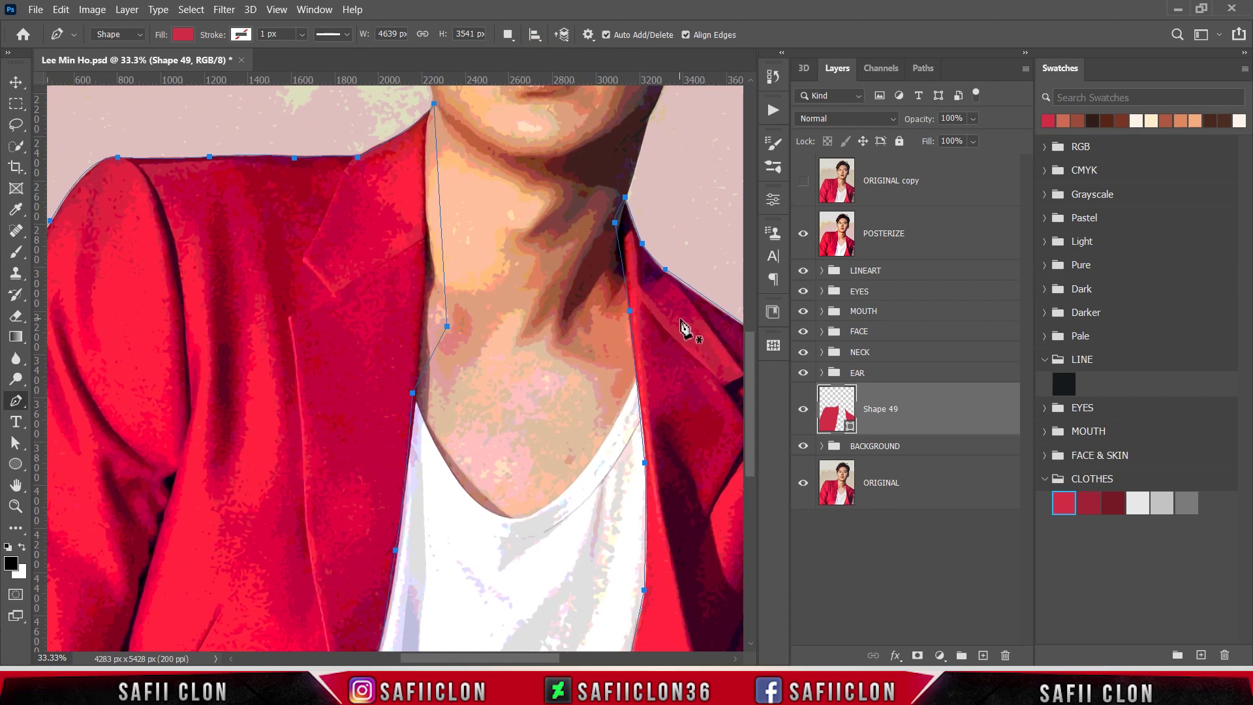
Delete the extra anchor beside the neck, then pan down to the lower jacket.
{"action": "left_click", "coordinate": [636, 230]}
{"action": "scroll", "coordinate": [392, 366], "scroll_direction": "left", "scroll_amount": 3}
{"action": "scroll", "coordinate": [391, 366], "scroll_direction": "up", "scroll_amount": 1}
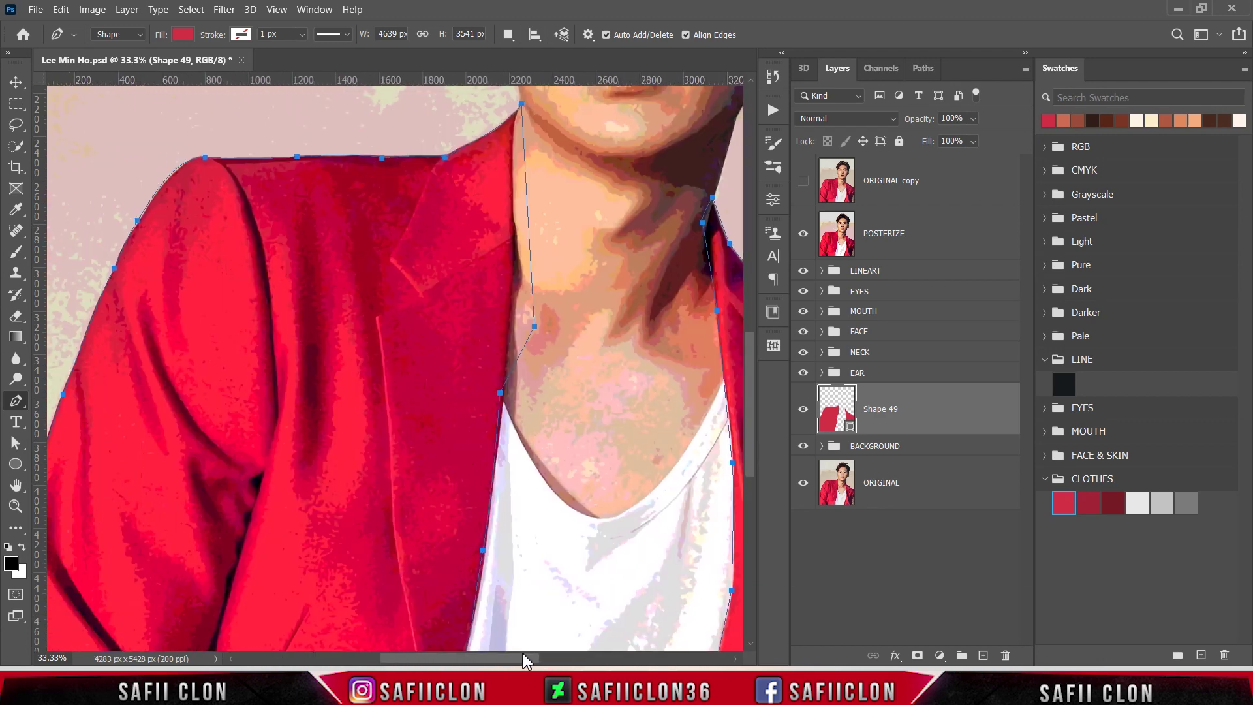
{"action": "scroll", "coordinate": [515, 411], "scroll_direction": "up", "scroll_amount": 1}
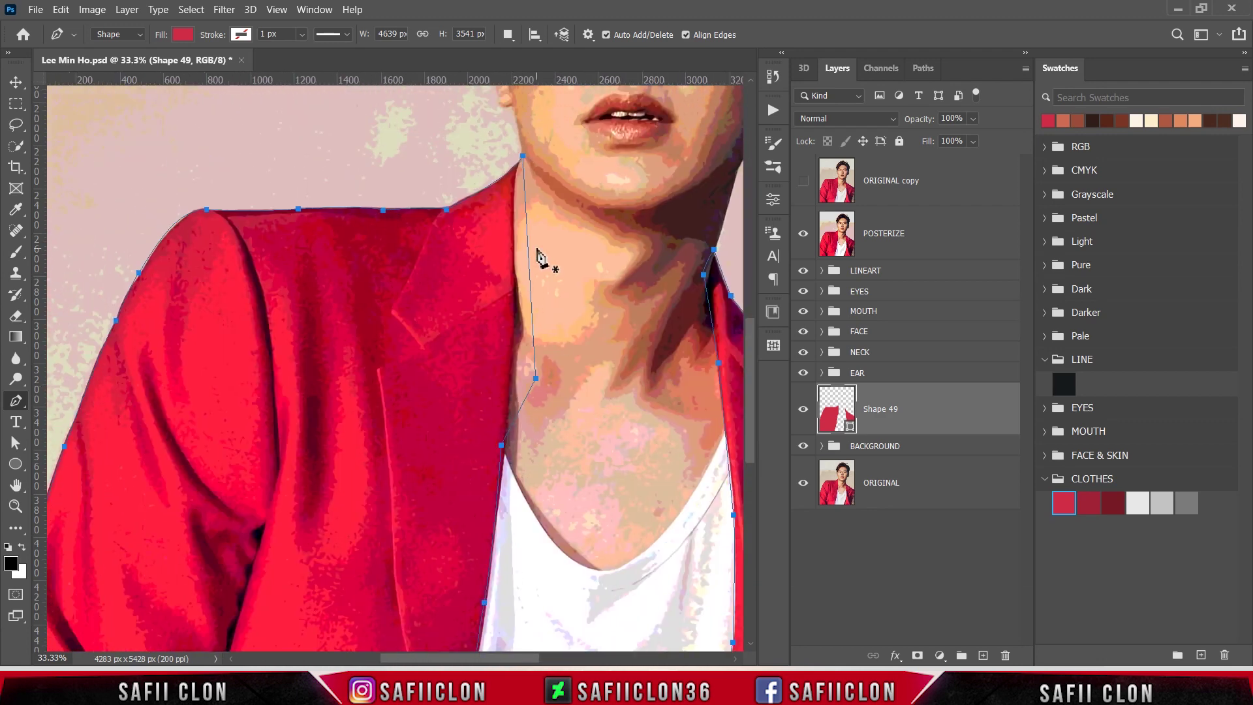
{"action": "scroll", "coordinate": [339, 326], "scroll_direction": "down", "scroll_amount": 3}
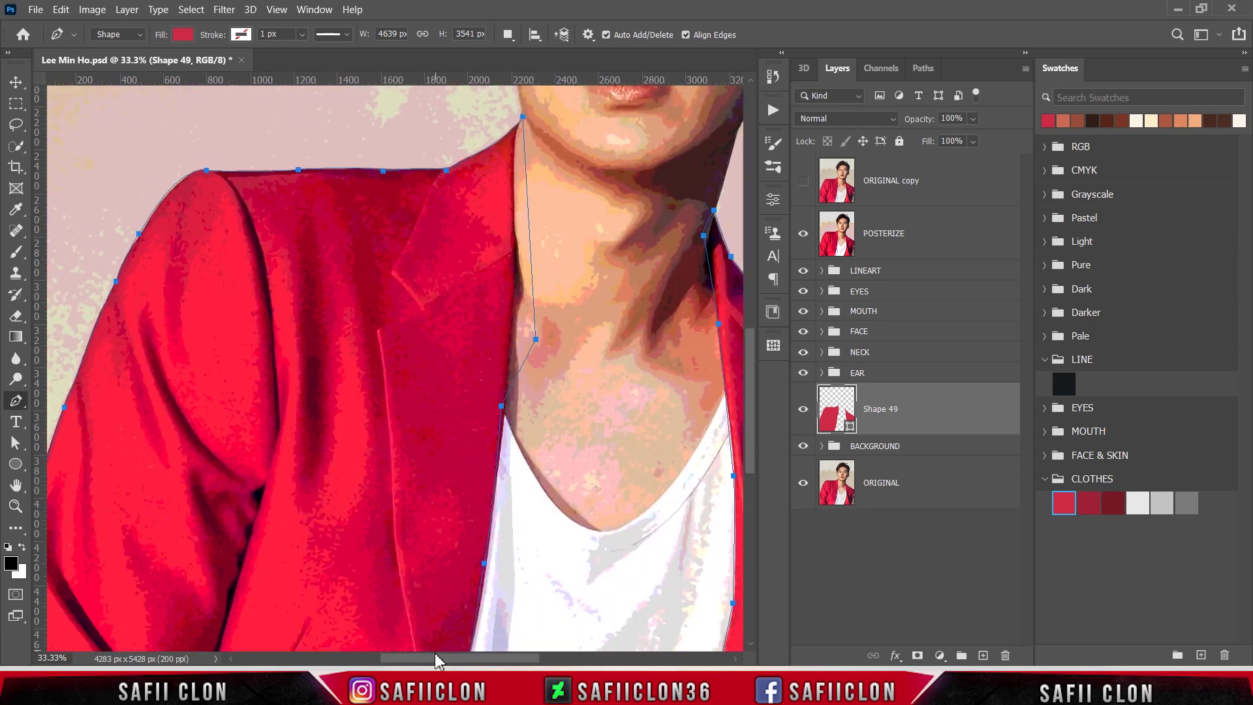
{"action": "scroll", "coordinate": [417, 647], "scroll_direction": "left", "scroll_amount": 5}
{"action": "scroll", "coordinate": [339, 601], "scroll_direction": "down", "scroll_amount": 5}
{"action": "scroll", "coordinate": [261, 529], "scroll_direction": "down", "scroll_amount": 5}
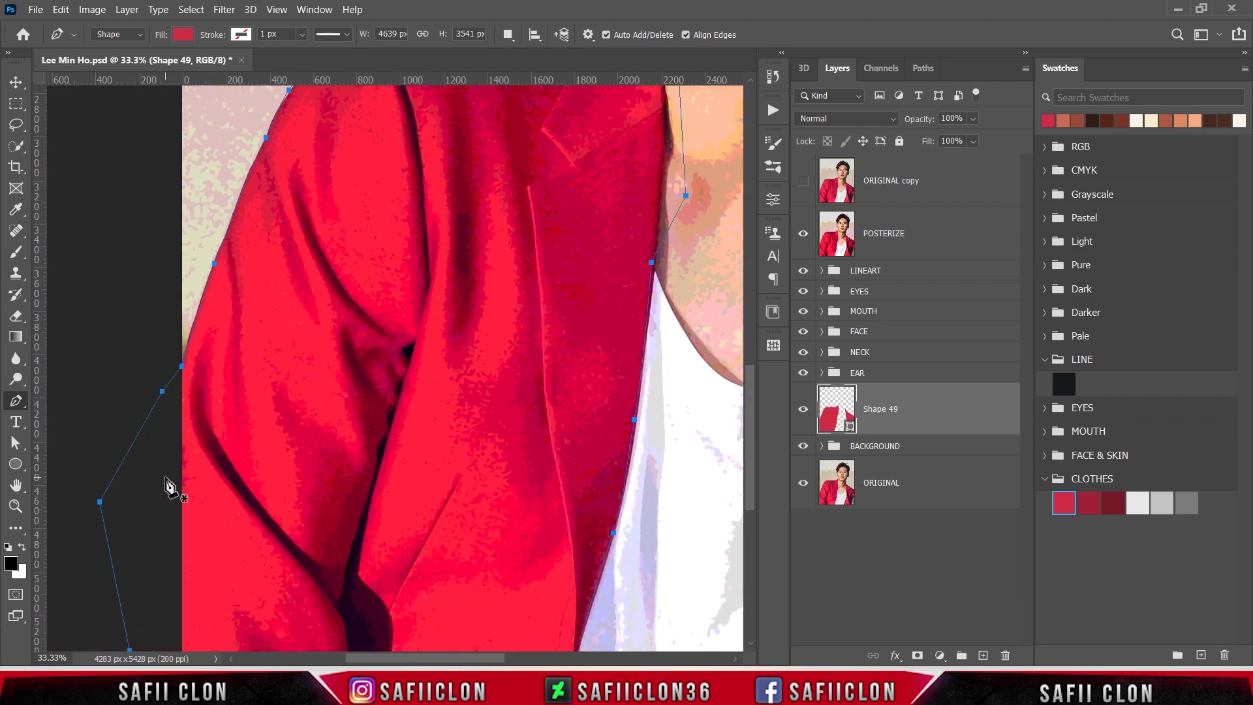
{"action": "scroll", "coordinate": [169, 489], "scroll_direction": "down", "scroll_amount": 3}
{"action": "scroll", "coordinate": [168, 492], "scroll_direction": "down", "scroll_amount": 3}
{"action": "scroll", "coordinate": [196, 529], "scroll_direction": "down", "scroll_amount": 2}
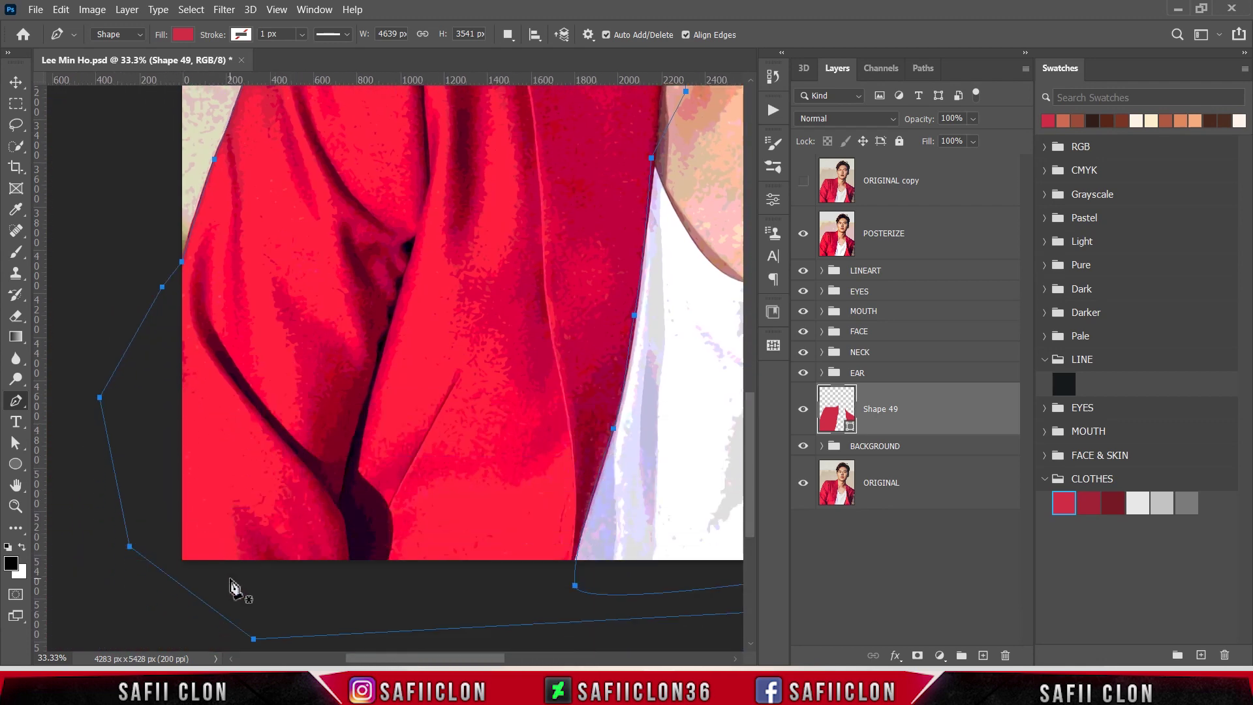
Start the Shape 50 sleeve-fold shape along the lower fold, undoing one misplaced anchor.
{"action": "left_click", "coordinate": [223, 577]}
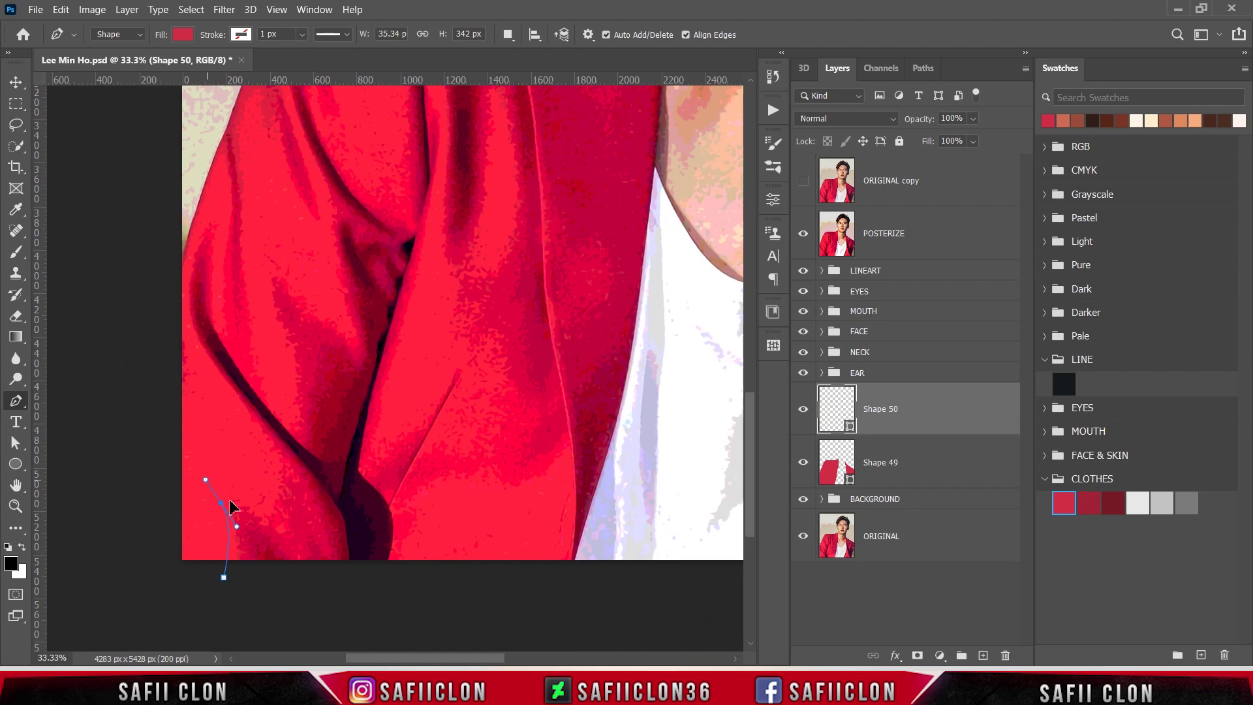
{"action": "left_click", "coordinate": [282, 496]}
{"action": "left_click", "coordinate": [272, 469]}
{"action": "left_click_drag", "start_coordinate": [317, 538], "coordinate": [328, 582]}
{"action": "scroll", "coordinate": [175, 330], "scroll_direction": "up", "scroll_amount": 3}
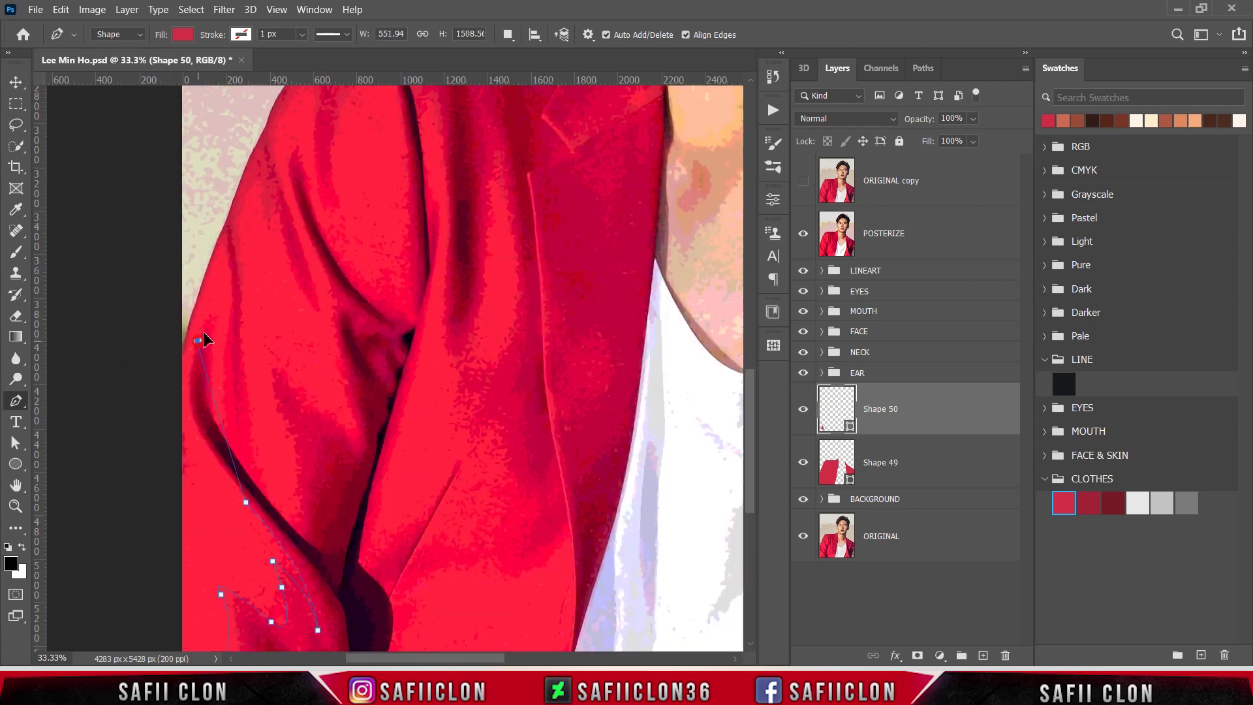
{"action": "left_click_drag", "start_coordinate": [197, 340], "coordinate": [235, 270]}
{"action": "left_click_drag", "start_coordinate": [288, 516], "coordinate": [303, 541]}
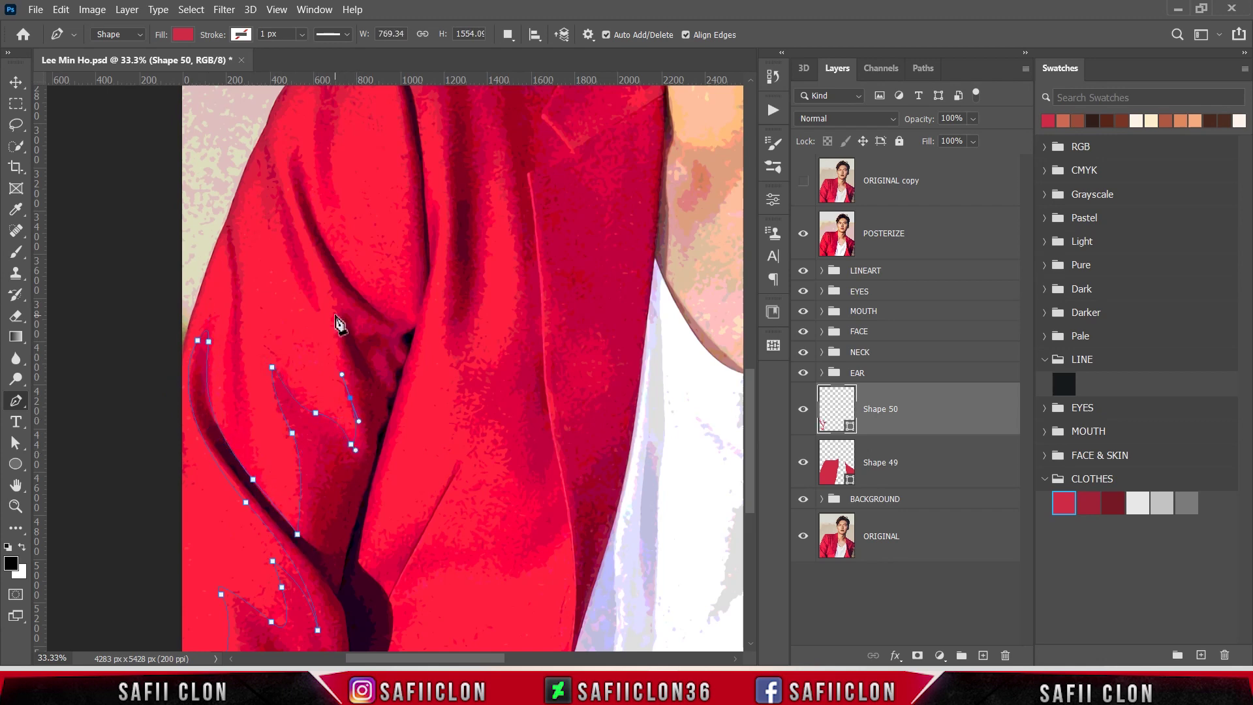
{"action": "left_click_drag", "start_coordinate": [334, 311], "coordinate": [331, 289]}
{"action": "scroll", "coordinate": [336, 375], "scroll_direction": "up", "scroll_amount": 3}
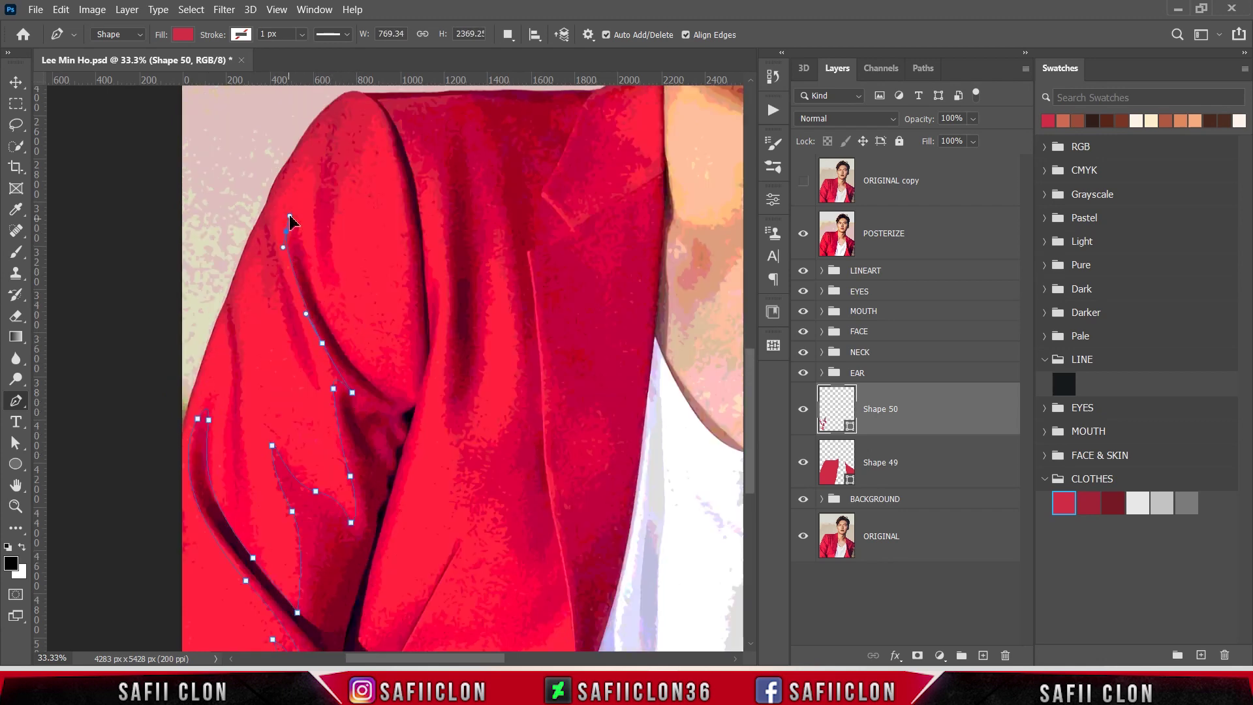
{"action": "key", "text": "ctrl+z"}
Trace the fold up and back down, then along the sleeve's outer edge to the shoulder top.
{"action": "left_click_drag", "start_coordinate": [407, 397], "coordinate": [410, 315]}
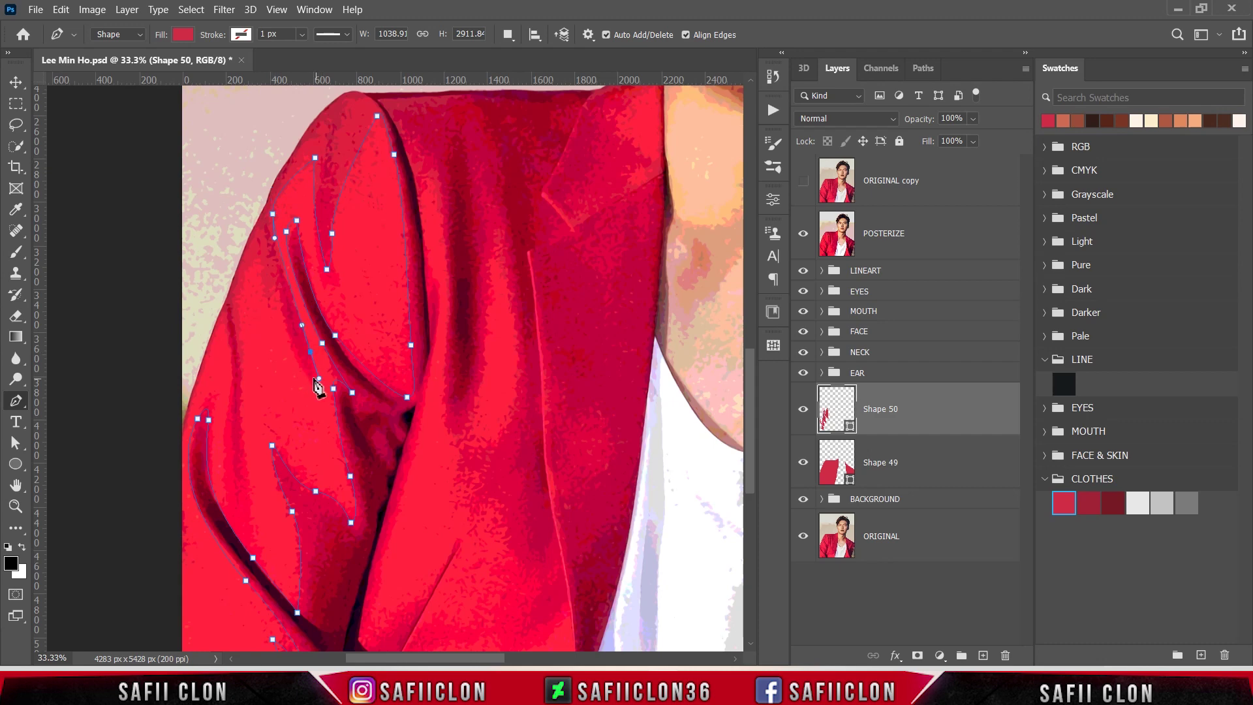
{"action": "left_click_drag", "start_coordinate": [241, 308], "coordinate": [243, 341]}
{"action": "left_click", "coordinate": [174, 455]}
{"action": "left_click", "coordinate": [156, 330]}
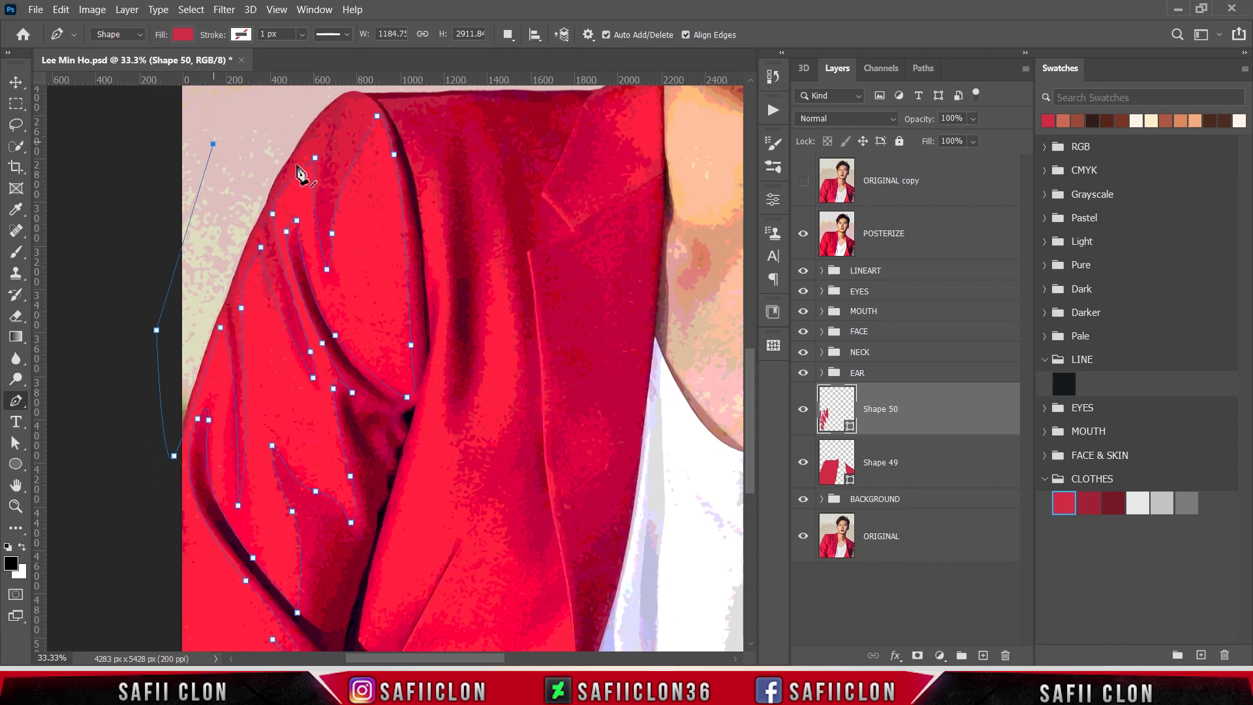
{"action": "scroll", "coordinate": [299, 176], "scroll_direction": "up", "scroll_amount": 1}
{"action": "left_click", "coordinate": [213, 184]}
{"action": "left_click", "coordinate": [329, 116]}
{"action": "left_click_drag", "start_coordinate": [418, 246], "coordinate": [420, 278]}
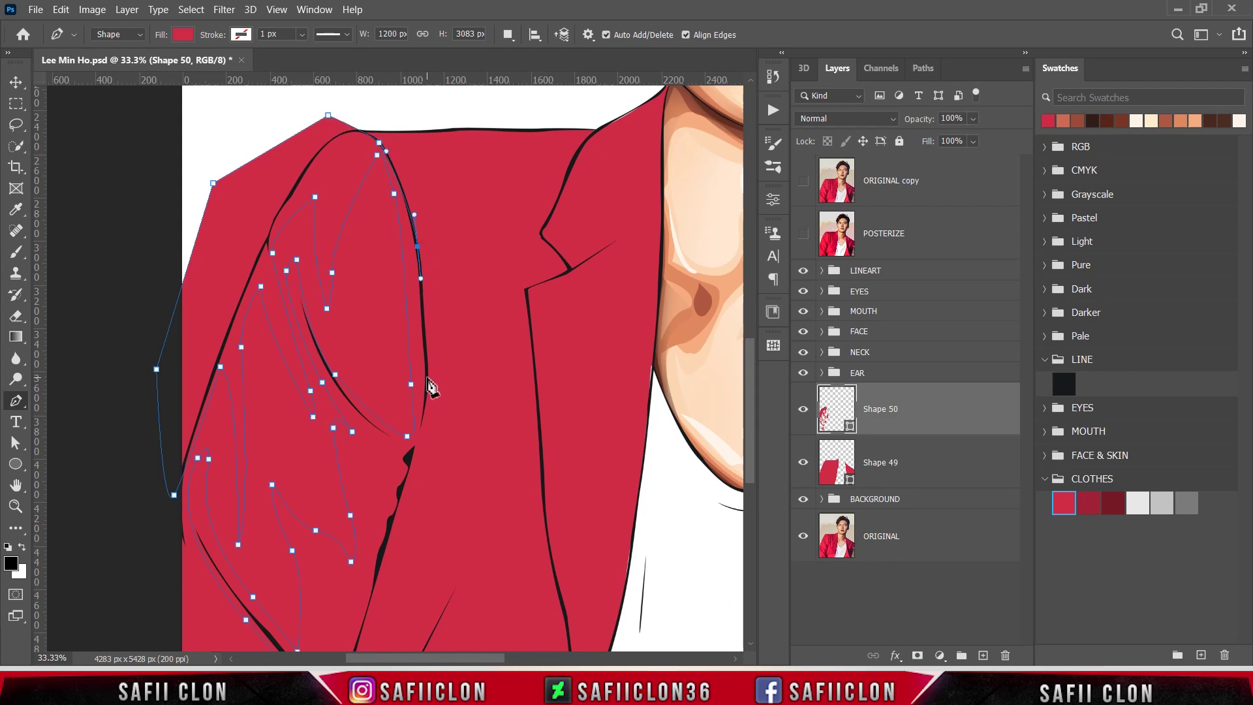
{"action": "left_click_drag", "start_coordinate": [427, 377], "coordinate": [426, 399]}
Curve back down the sleeve fold, finish below the hem, and zoom out.
{"action": "scroll", "coordinate": [748, 403], "scroll_direction": "down", "scroll_amount": 4}
{"action": "left_click_drag", "start_coordinate": [415, 307], "coordinate": [409, 335]}
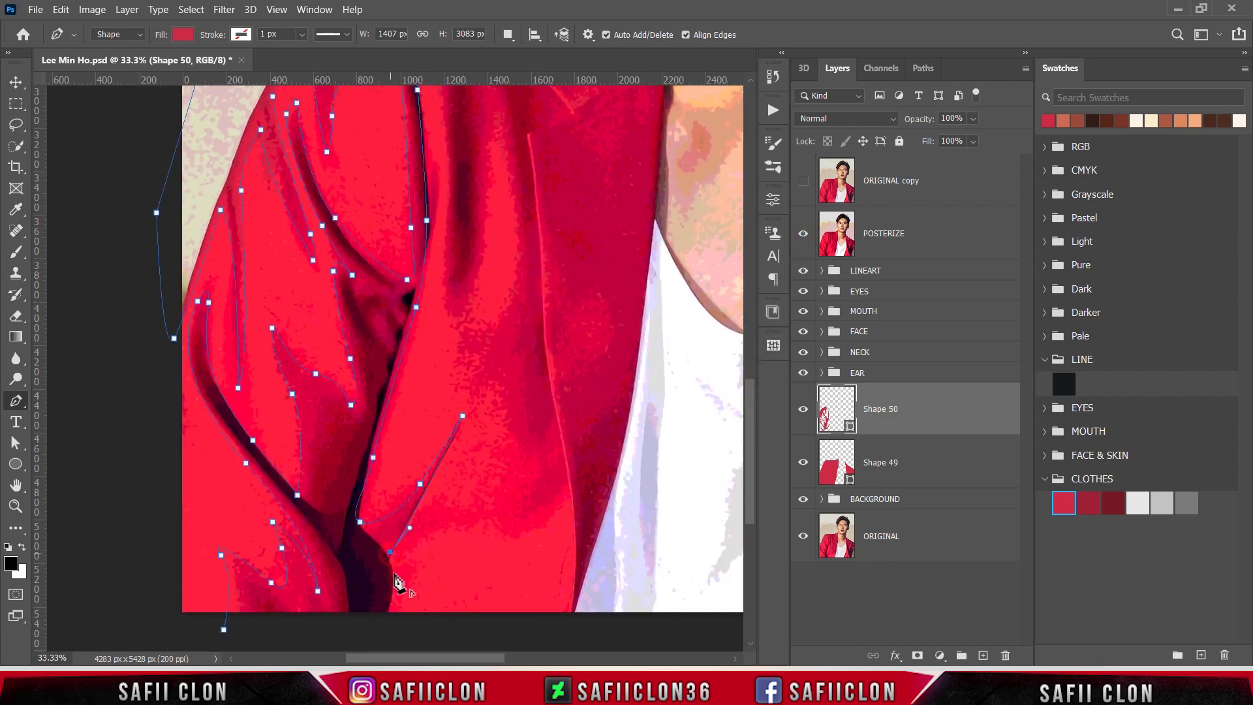
{"action": "scroll", "coordinate": [385, 571], "scroll_direction": "down", "scroll_amount": 2}
{"action": "left_click_drag", "start_coordinate": [387, 544], "coordinate": [375, 562]}
{"action": "left_click", "coordinate": [263, 581]}
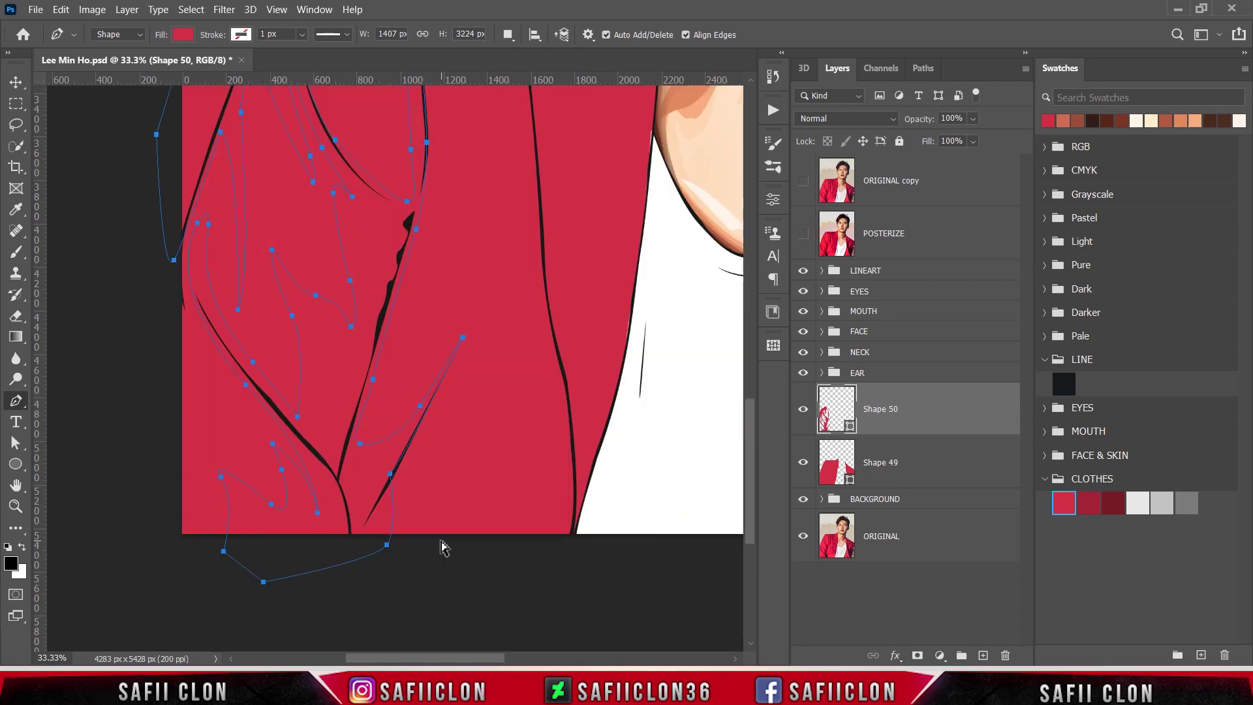
{"action": "key", "text": "ctrl+minus"}
{"action": "scroll", "coordinate": [540, 508], "scroll_direction": "up", "scroll_amount": 2}
{"action": "scroll", "coordinate": [536, 504], "scroll_direction": "up", "scroll_amount": 1}
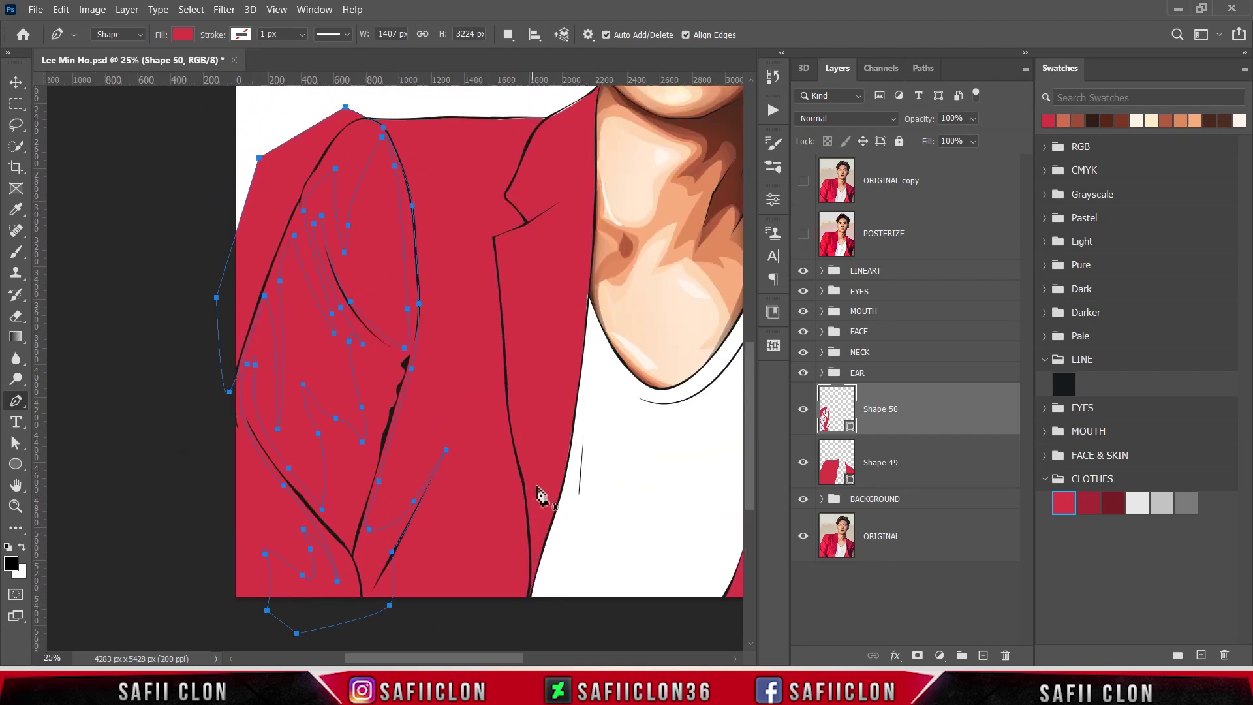
Fill Shape 50 with dark red #9e2035 and clip it to the jacket shape.
{"action": "double_click", "coordinate": [851, 429]}
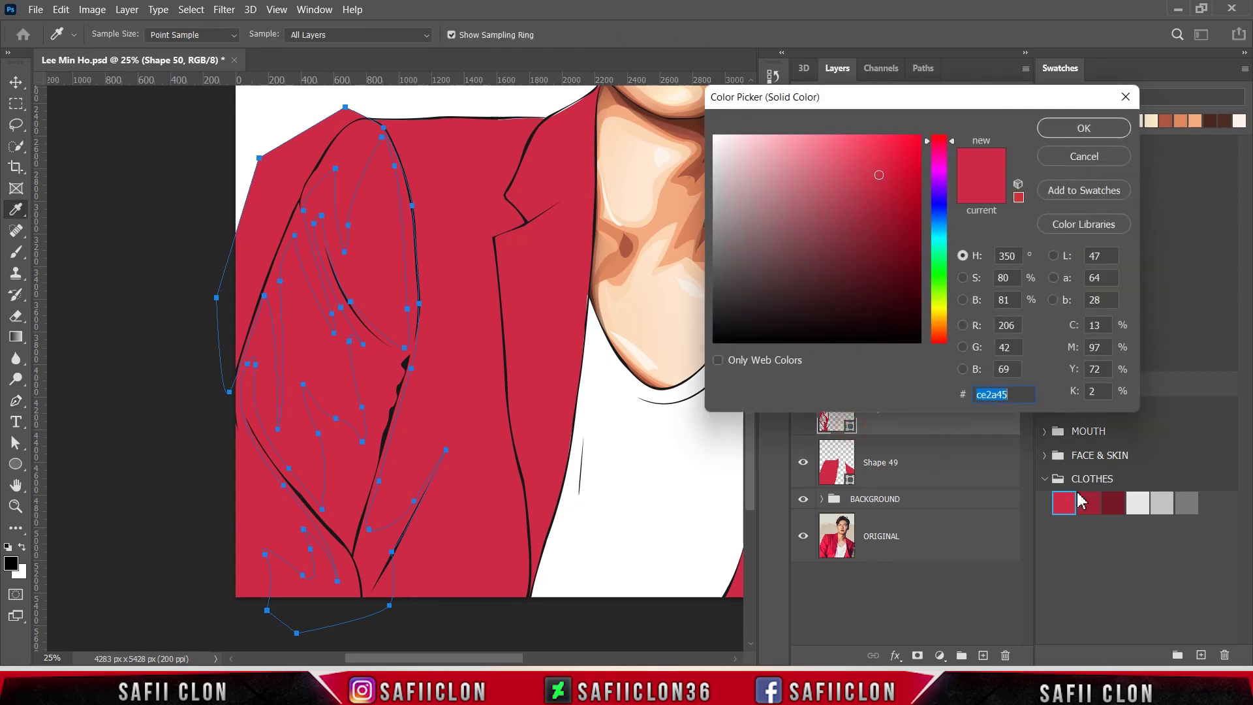
{"action": "left_click", "coordinate": [1089, 498]}
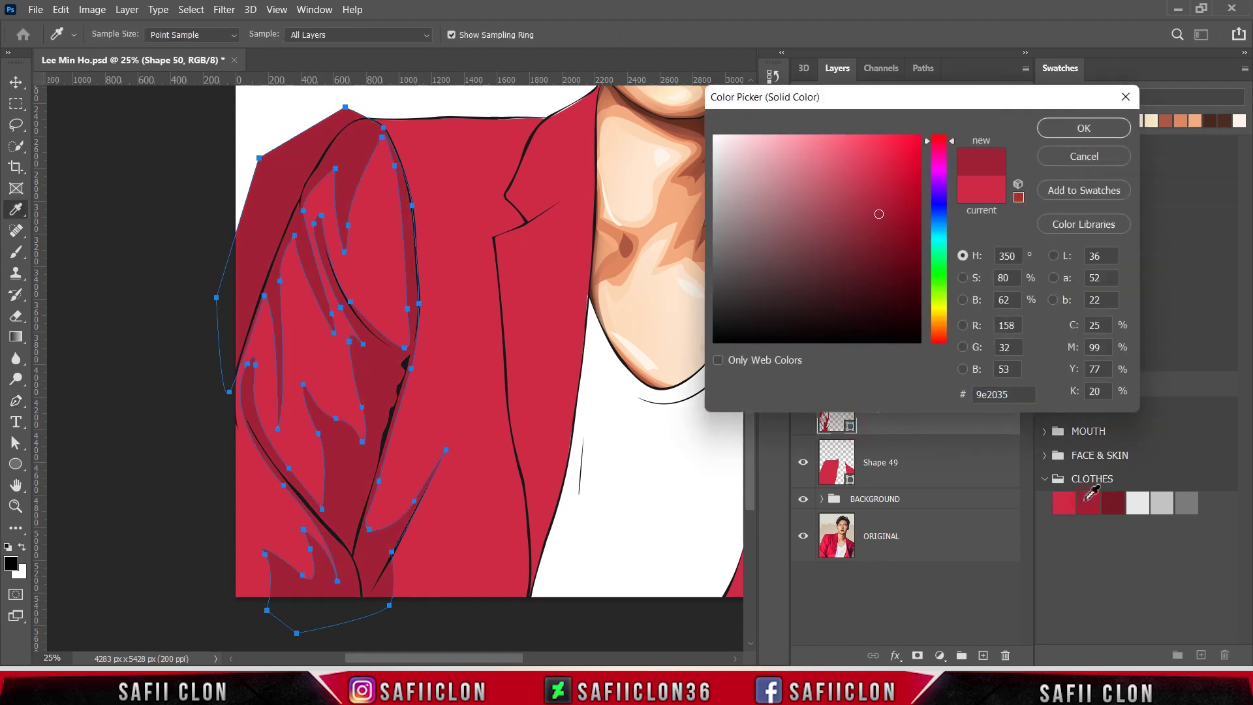
{"action": "left_click", "coordinate": [1084, 128]}
{"action": "right_click", "coordinate": [919, 411]}
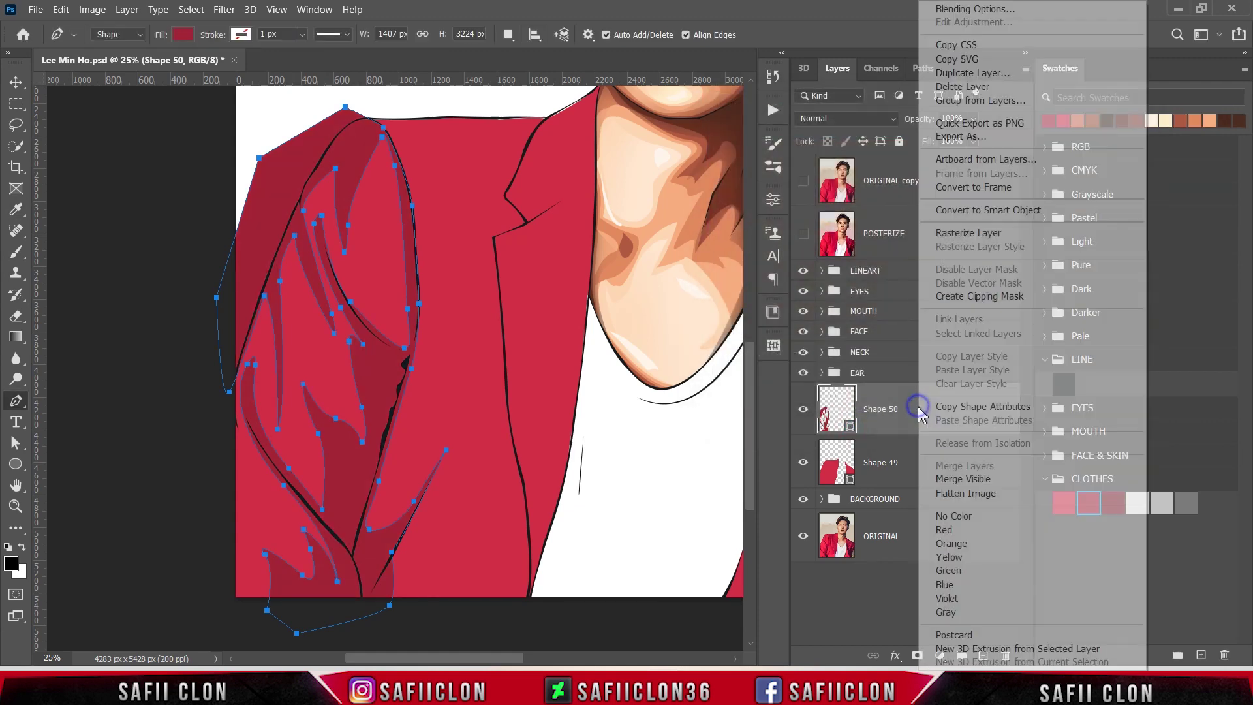
{"action": "left_click", "coordinate": [976, 297]}
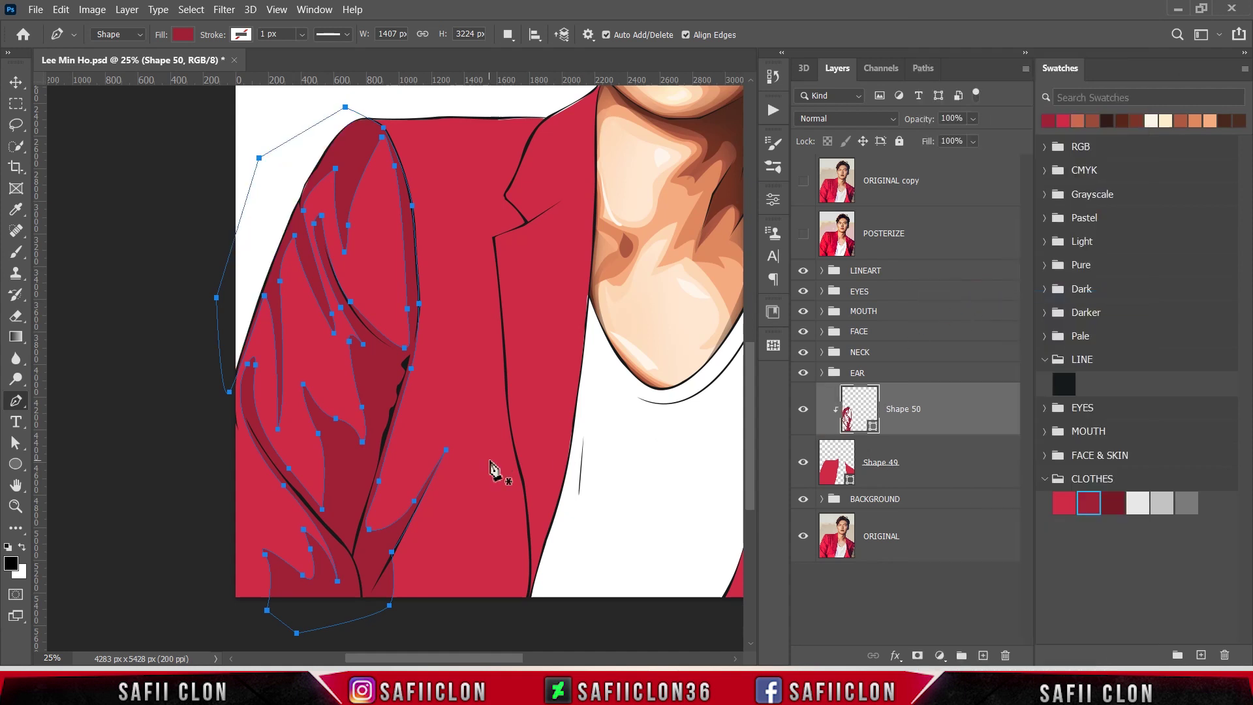
Set the path operation to Combine Shapes and show the POSTERIZE reference again.
{"action": "left_click", "coordinate": [508, 34]}
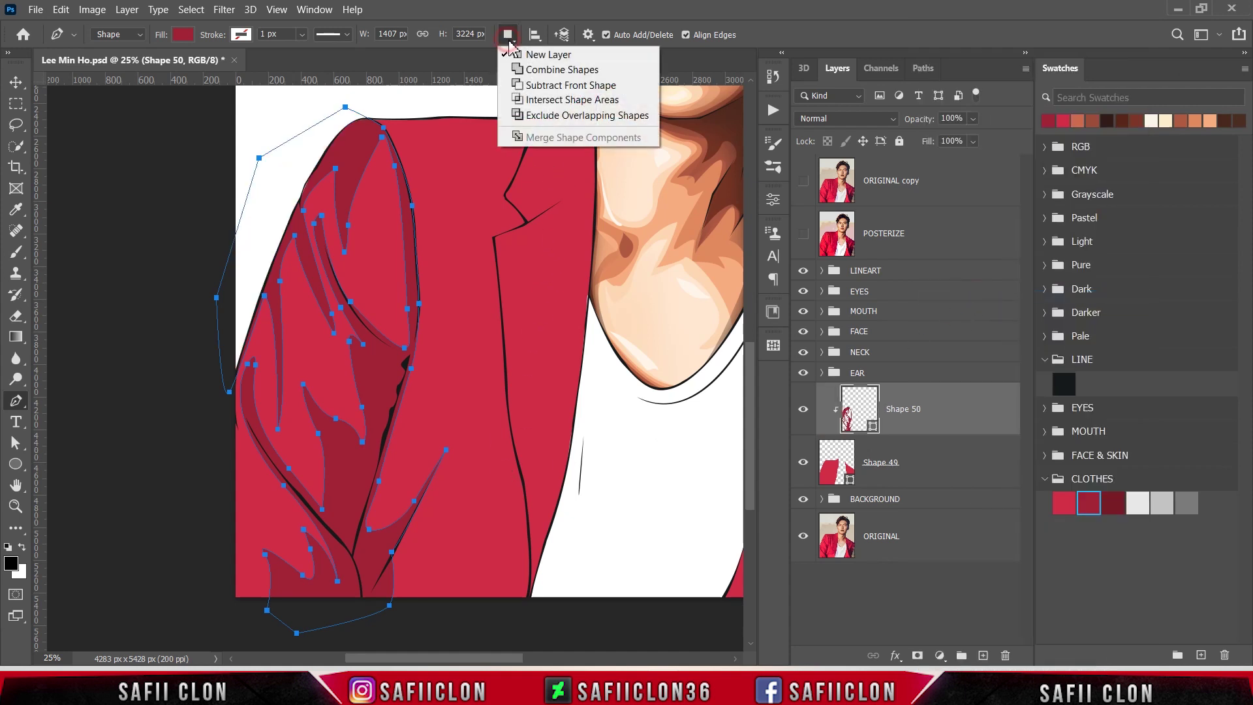
{"action": "left_click", "coordinate": [537, 66]}
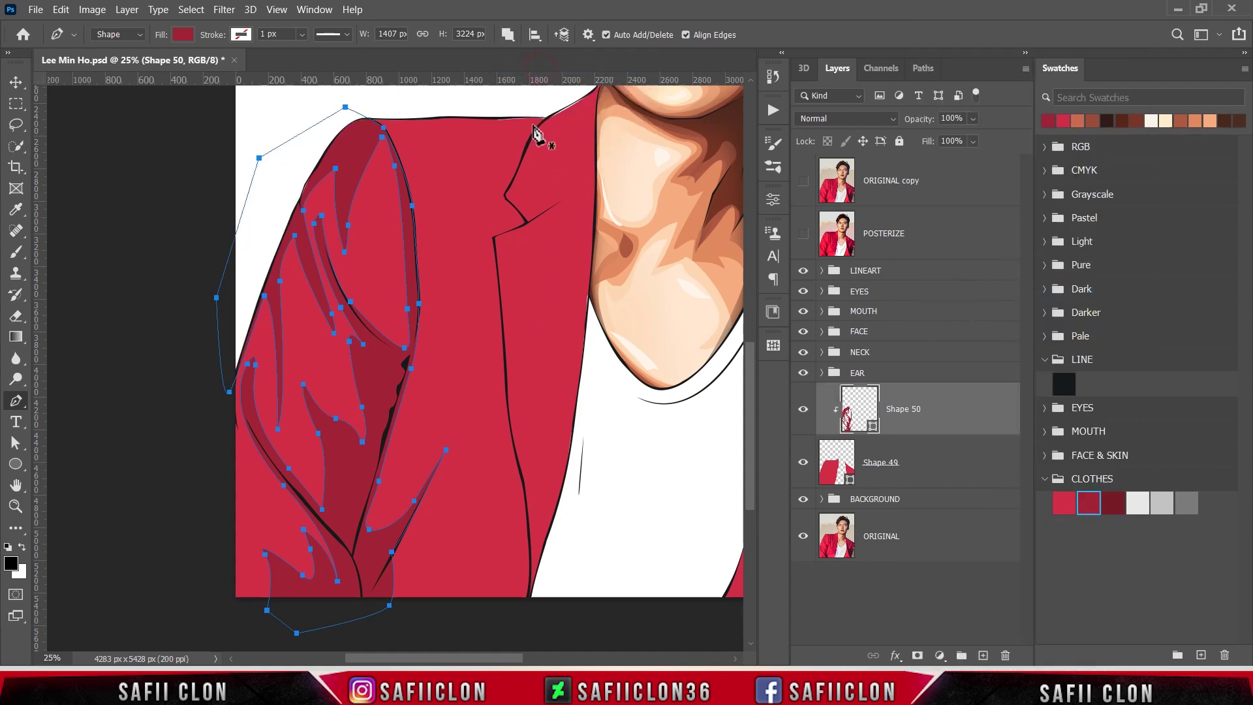
{"action": "left_click", "coordinate": [803, 234]}
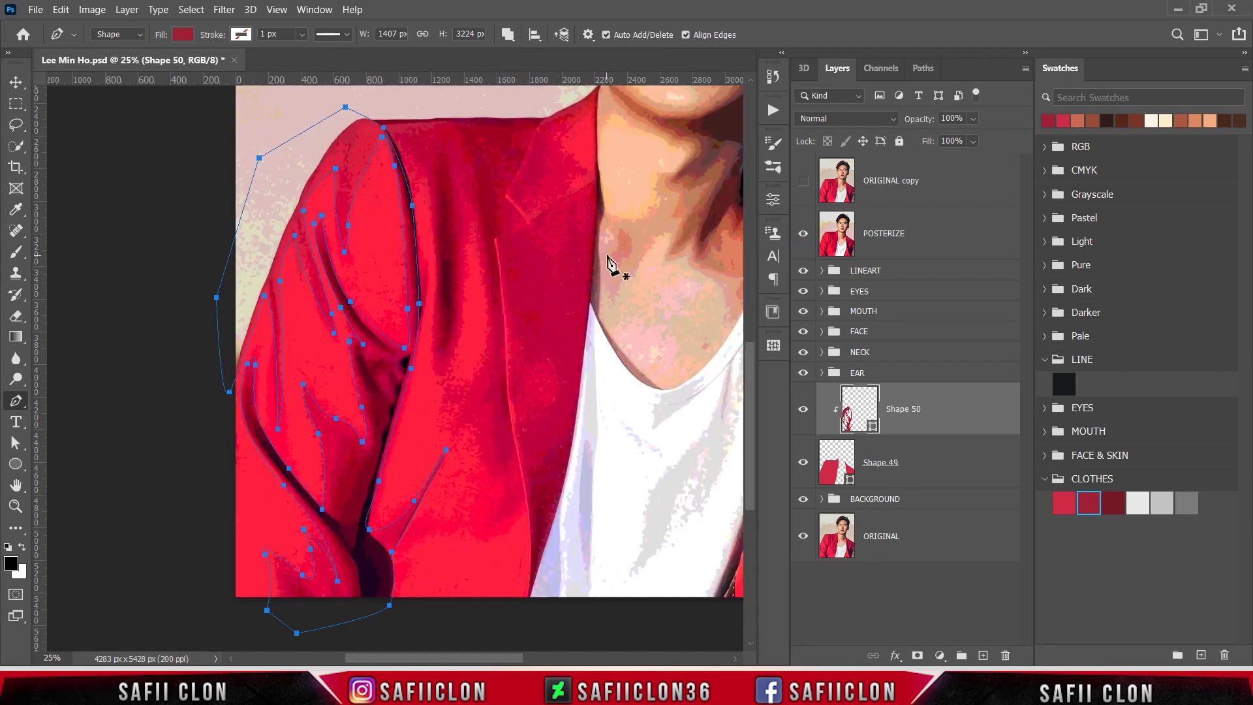
Zoom in and start a dark red fold shape from the shoulder down the left sleeve.
{"action": "key", "text": "ctrl+plus"}
{"action": "scroll", "coordinate": [569, 251], "scroll_direction": "up", "scroll_amount": 3}
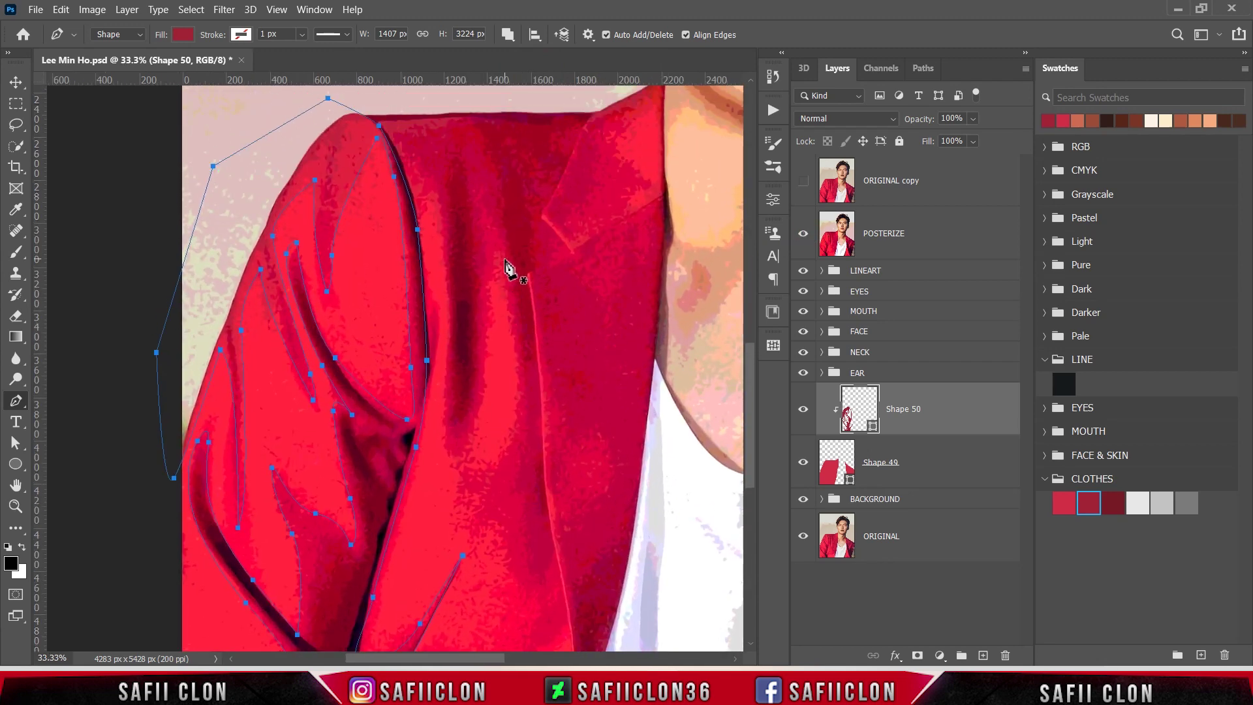
{"action": "left_click", "coordinate": [405, 237]}
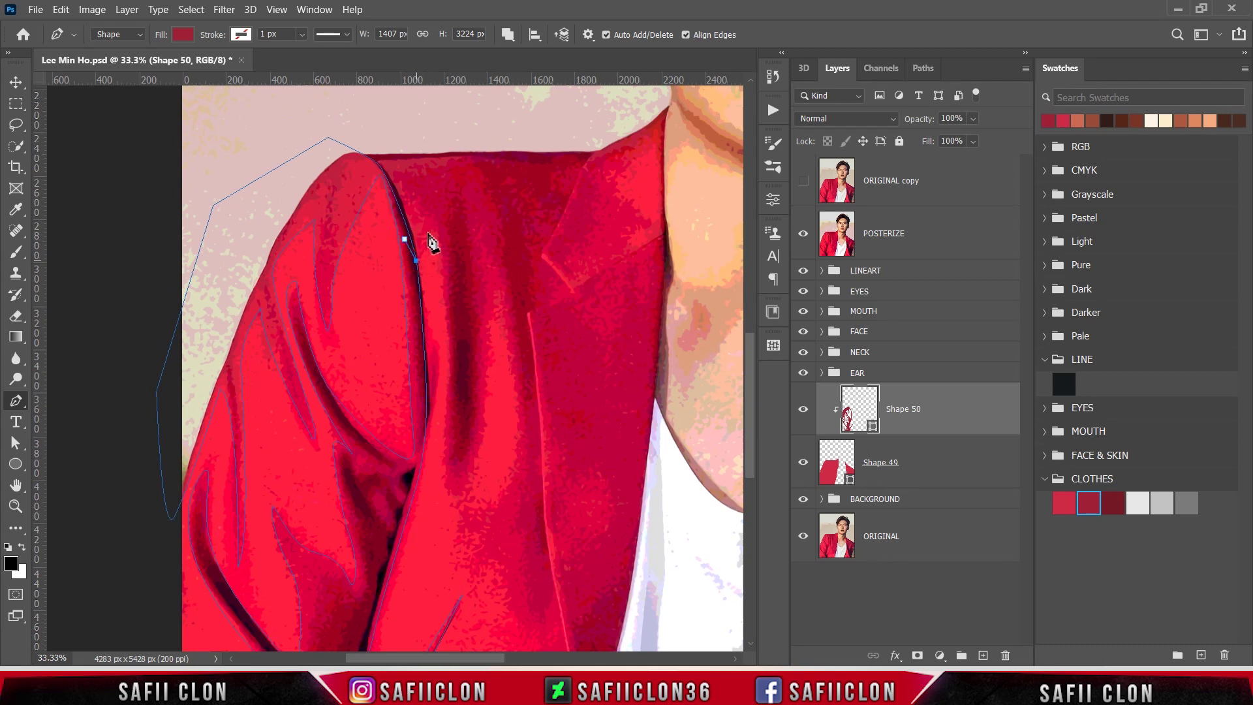
{"action": "left_click_drag", "start_coordinate": [448, 365], "coordinate": [444, 444]}
{"action": "scroll", "coordinate": [455, 463], "scroll_direction": "down", "scroll_amount": 1}
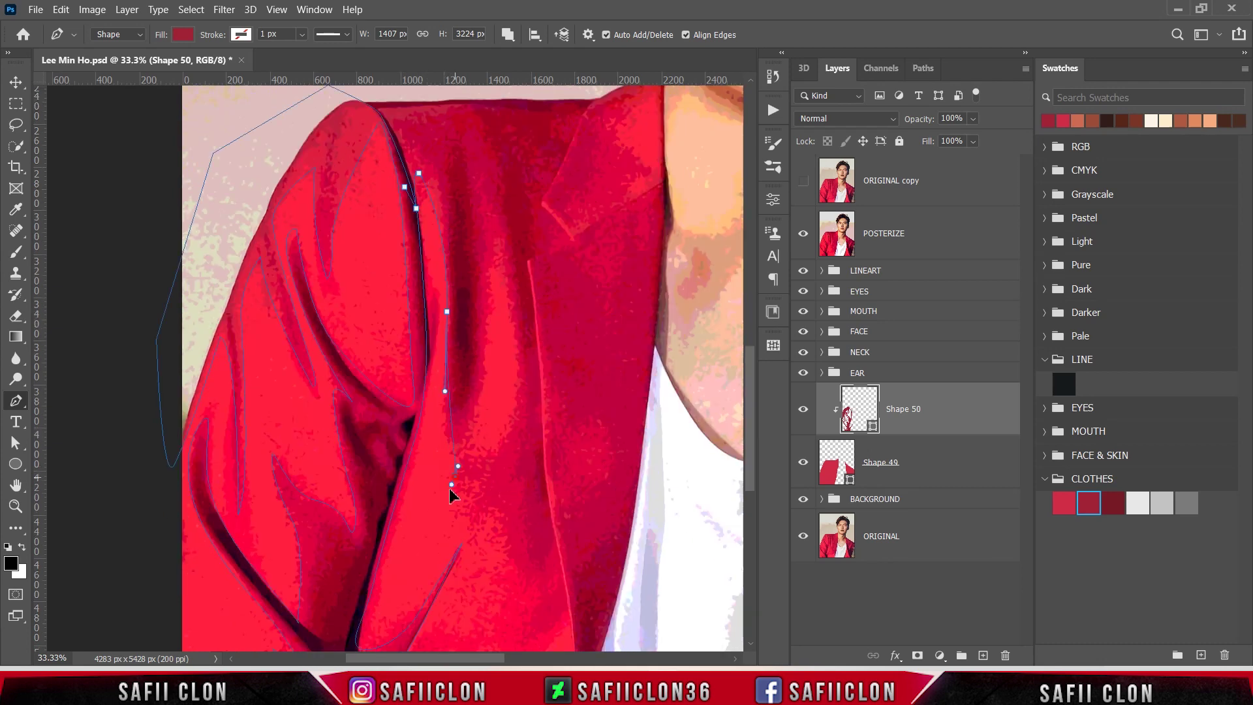
{"action": "left_click", "coordinate": [488, 189]}
{"action": "scroll", "coordinate": [500, 450], "scroll_direction": "down", "scroll_amount": 2}
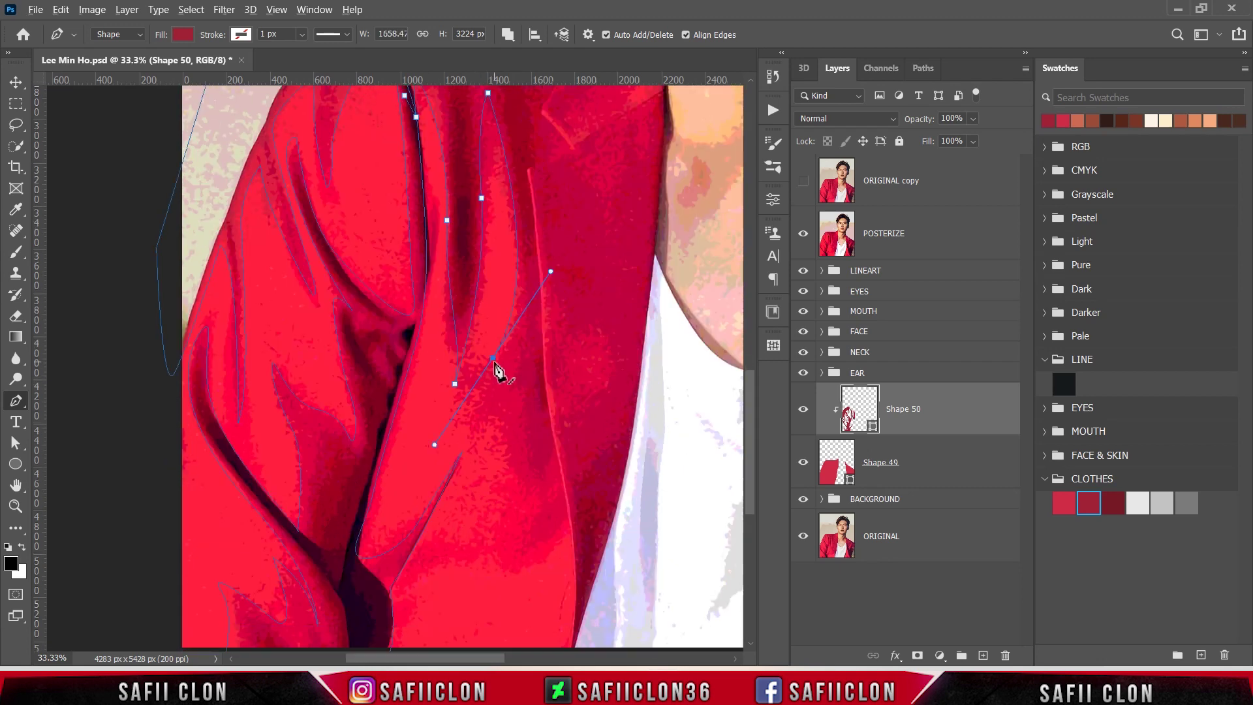
{"action": "left_click_drag", "start_coordinate": [492, 357], "coordinate": [477, 397]}
{"action": "left_click_drag", "start_coordinate": [487, 430], "coordinate": [519, 486]}
Carry the fold outline down the jacket front and around the shoulder, closing it.
{"action": "scroll", "coordinate": [503, 513], "scroll_direction": "down", "scroll_amount": 3}
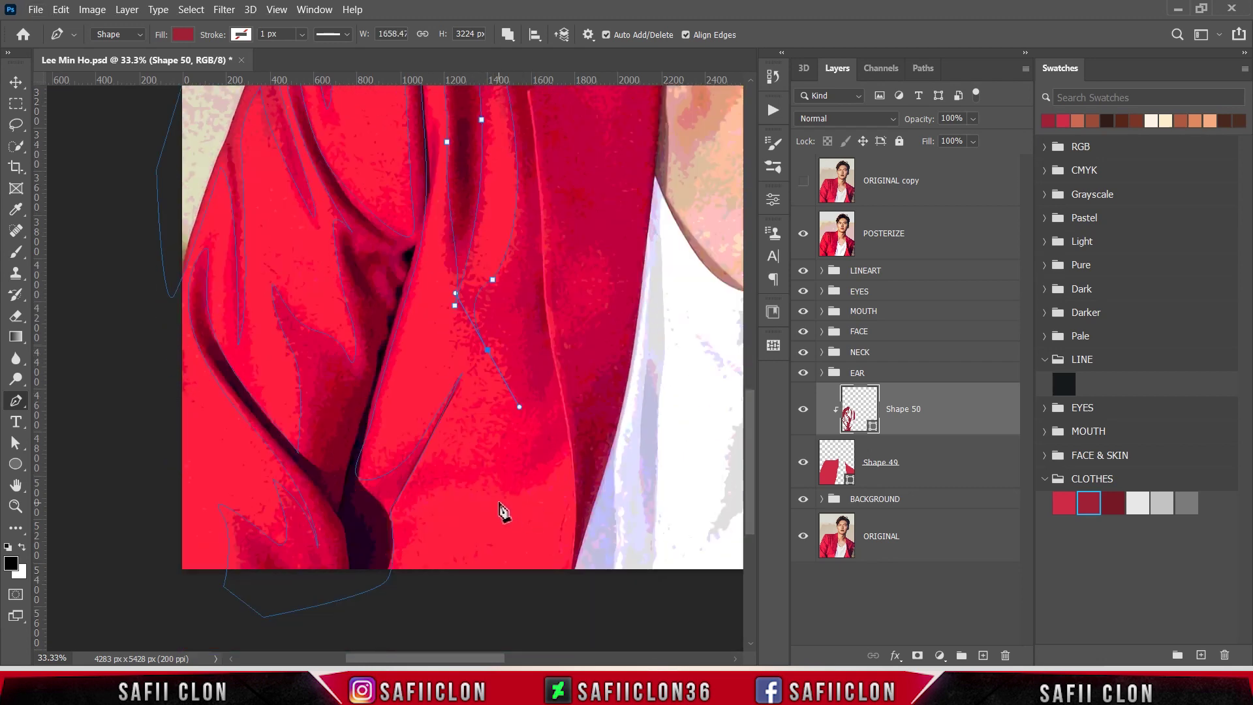
{"action": "left_click", "coordinate": [567, 440]}
{"action": "scroll", "coordinate": [540, 420], "scroll_direction": "up", "scroll_amount": 3}
{"action": "scroll", "coordinate": [559, 601], "scroll_direction": "down", "scroll_amount": 3}
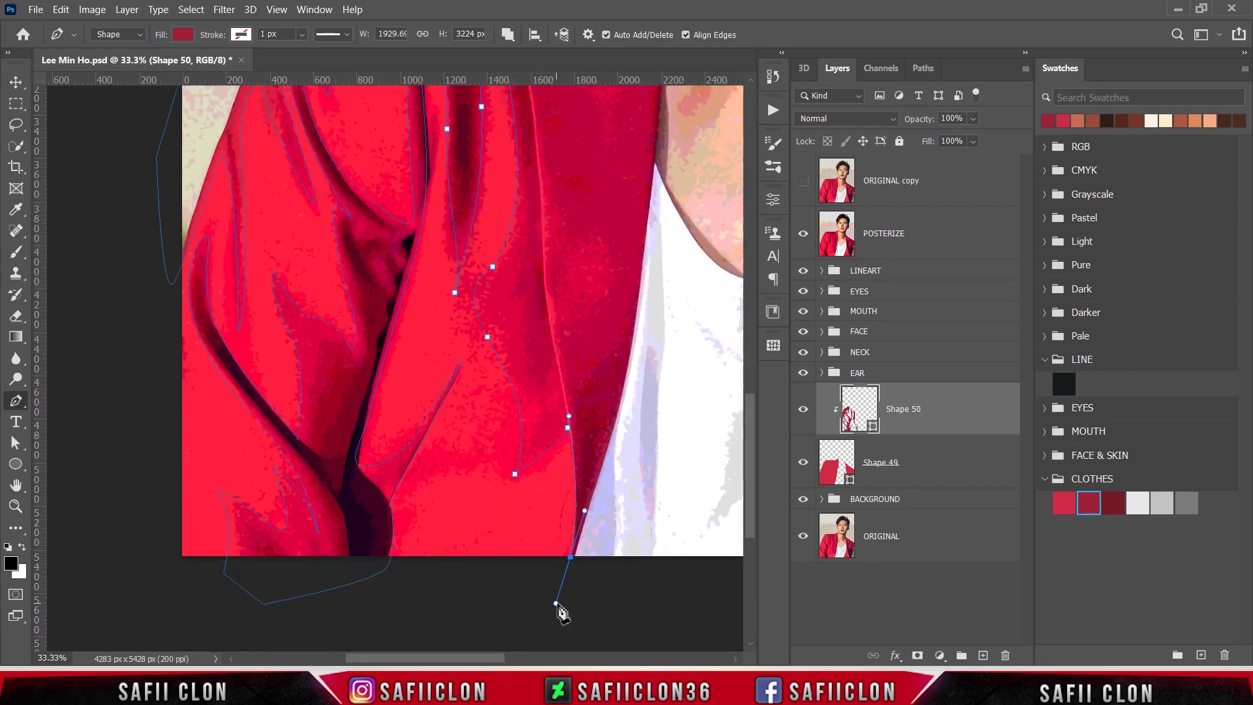
{"action": "scroll", "coordinate": [587, 522], "scroll_direction": "up", "scroll_amount": 3}
{"action": "left_click_drag", "start_coordinate": [653, 466], "coordinate": [657, 407]}
{"action": "scroll", "coordinate": [658, 407], "scroll_direction": "up", "scroll_amount": 7}
{"action": "left_click_drag", "start_coordinate": [674, 333], "coordinate": [671, 287]}
{"action": "left_click_drag", "start_coordinate": [652, 146], "coordinate": [683, 145]}
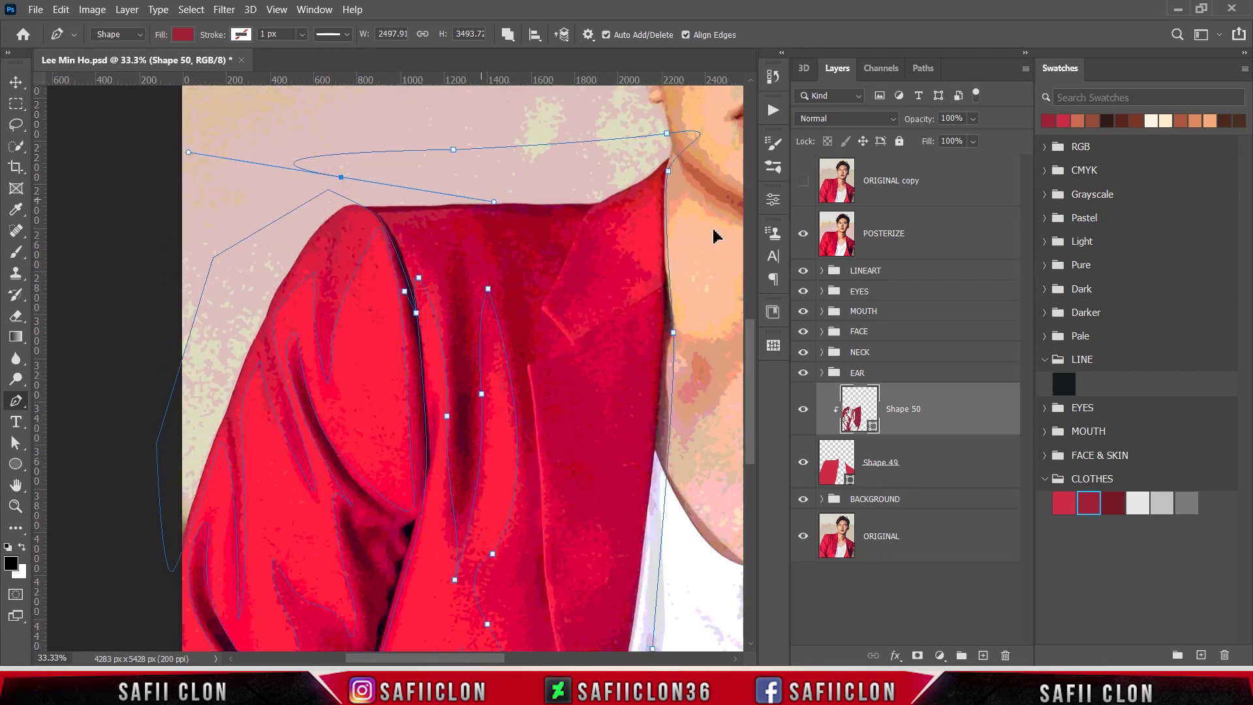
{"action": "left_click", "coordinate": [803, 233]}
Toggle the posterized photo off and back on to preview the flat shading.
{"action": "left_click", "coordinate": [451, 161]}
{"action": "left_click", "coordinate": [344, 188]}
{"action": "left_click", "coordinate": [356, 214]}
Start the right lapel fold outline, placing points from the lower jacket up to the collar tip.
{"action": "scroll", "coordinate": [577, 273], "scroll_direction": "down", "scroll_amount": 3}
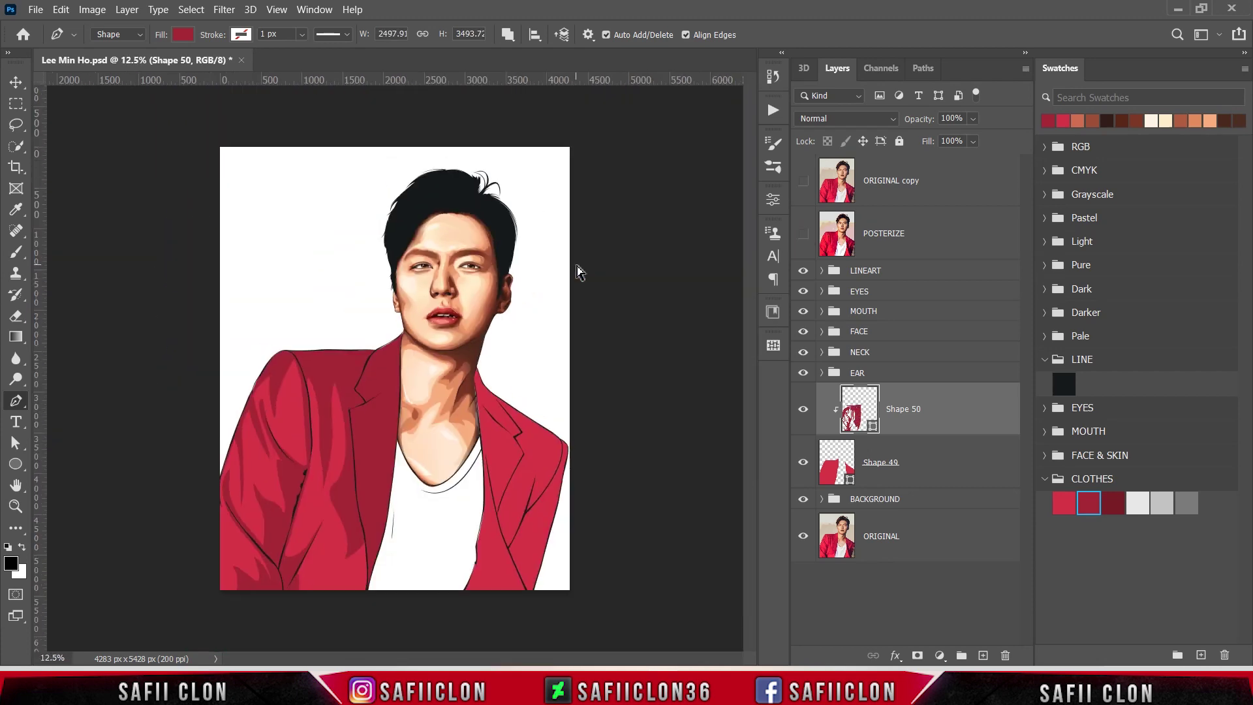
{"action": "scroll", "coordinate": [489, 322], "scroll_direction": "up", "scroll_amount": 2}
{"action": "scroll", "coordinate": [559, 244], "scroll_direction": "down", "scroll_amount": 1}
{"action": "scroll", "coordinate": [660, 332], "scroll_direction": "down", "scroll_amount": 3}
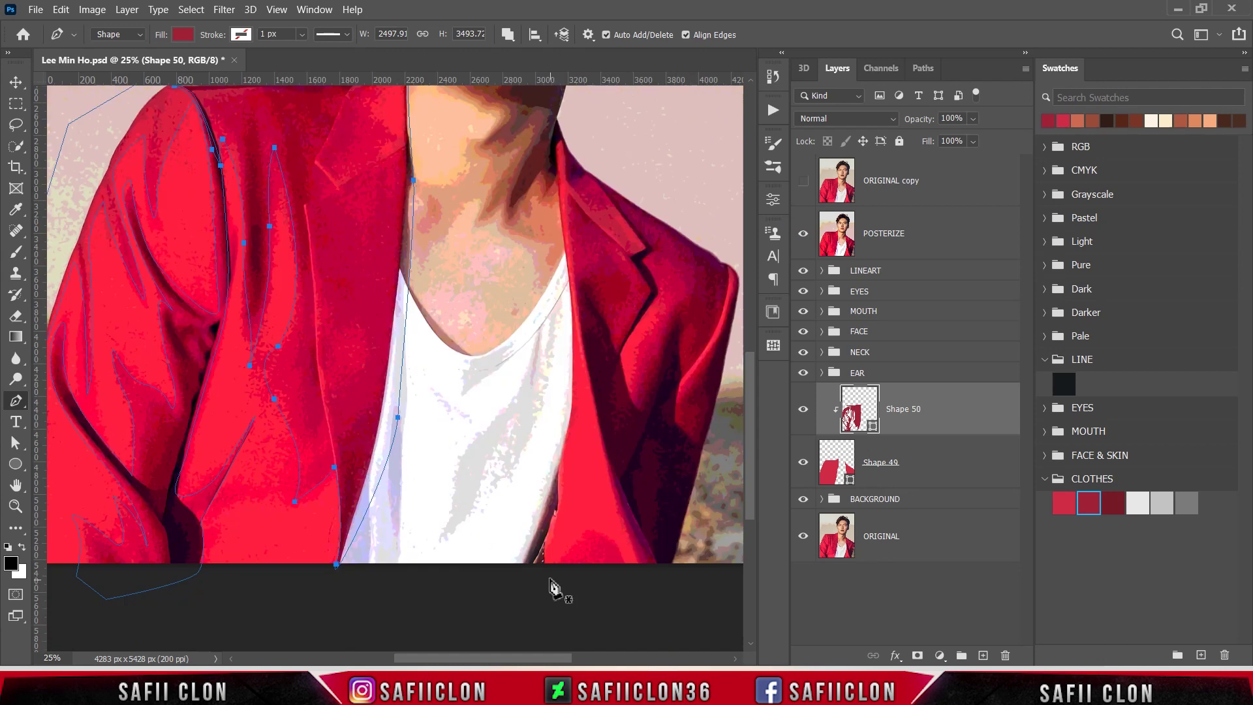
{"action": "left_click", "coordinate": [591, 510]}
{"action": "left_click_drag", "start_coordinate": [620, 588], "coordinate": [587, 597]}
{"action": "left_click", "coordinate": [550, 576]}
{"action": "scroll", "coordinate": [580, 364], "scroll_direction": "up", "scroll_amount": 1}
{"action": "scroll", "coordinate": [588, 359], "scroll_direction": "right", "scroll_amount": 3}
{"action": "left_click", "coordinate": [463, 408]}
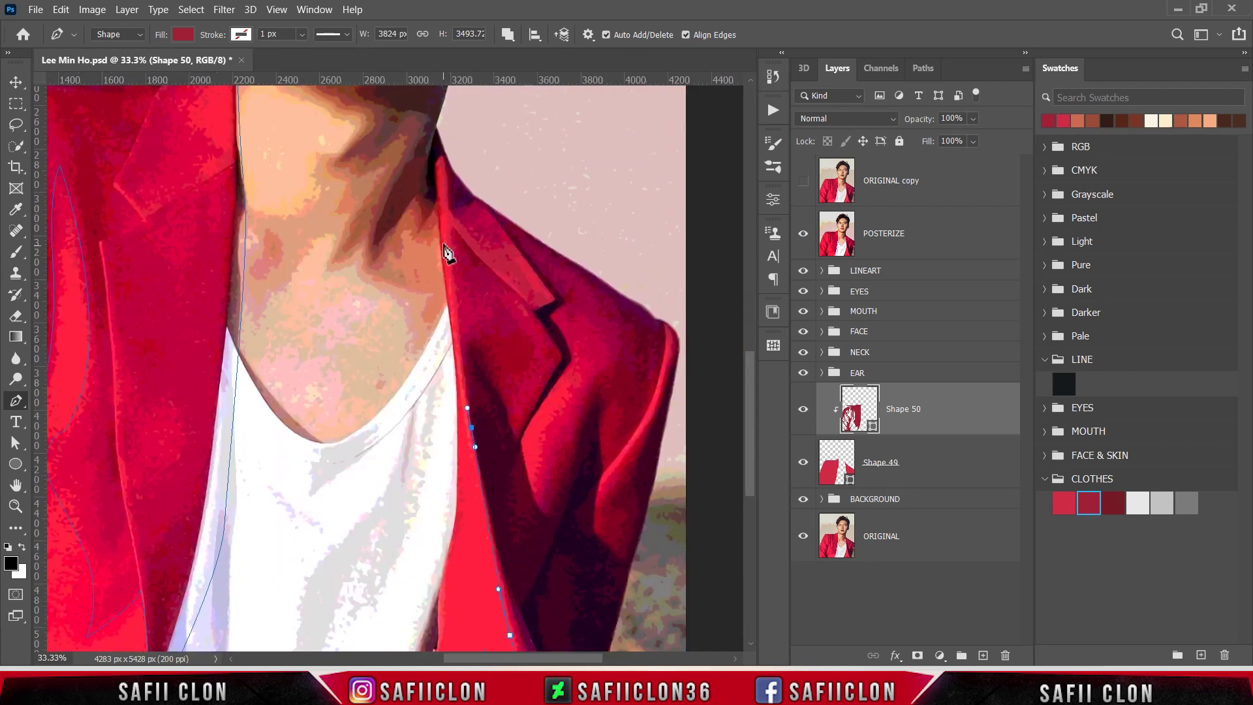
{"action": "left_click", "coordinate": [442, 170]}
Extend the fold outline down the lapel edge and toward the shoulder.
{"action": "scroll", "coordinate": [457, 503], "scroll_direction": "down", "scroll_amount": 2}
{"action": "left_click", "coordinate": [448, 522]}
{"action": "left_click", "coordinate": [417, 561]}
{"action": "left_click", "coordinate": [420, 329]}
{"action": "left_click", "coordinate": [414, 103]}
{"action": "mouse_move", "coordinate": [673, 229]}
{"action": "left_mouse_down"}
{"action": "mouse_move", "coordinate": [685, 245]}
{"action": "mouse_move", "coordinate": [667, 276]}
{"action": "left_mouse_up"}
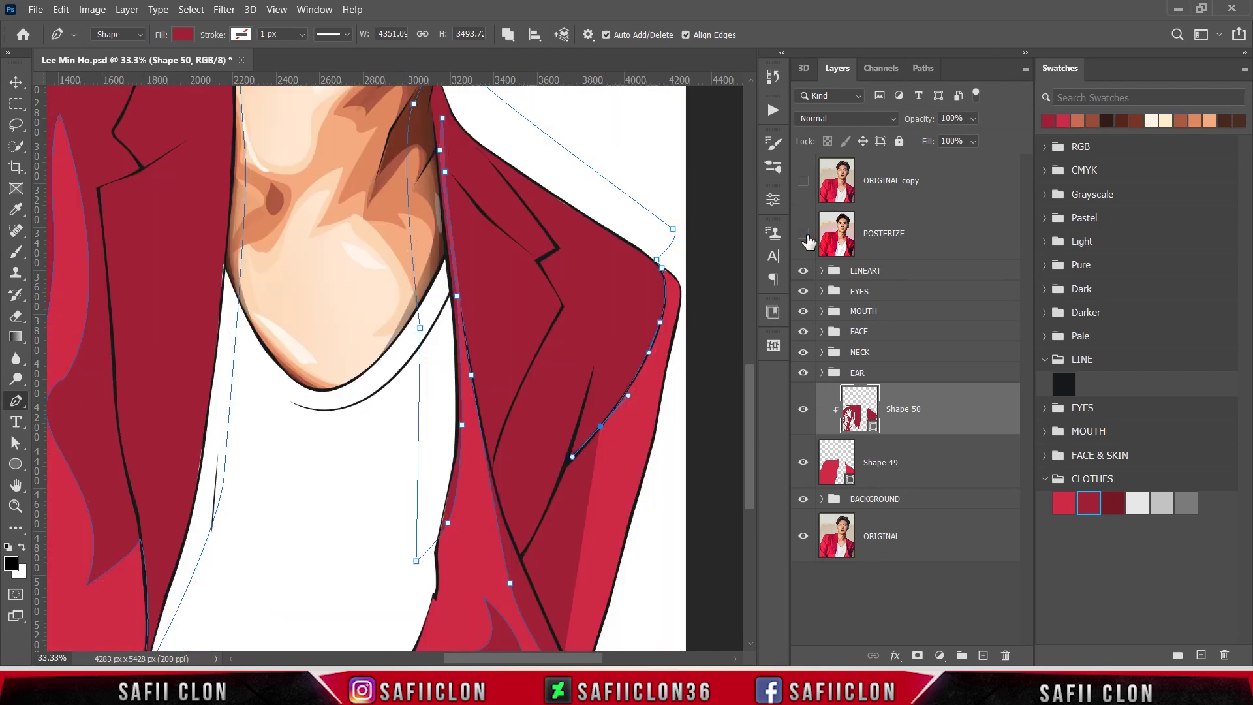
{"action": "left_click_drag", "start_coordinate": [565, 464], "coordinate": [572, 457]}
{"action": "scroll", "coordinate": [539, 516], "scroll_direction": "down", "scroll_amount": 1}
{"action": "scroll", "coordinate": [539, 516], "scroll_direction": "down", "scroll_amount": 1}
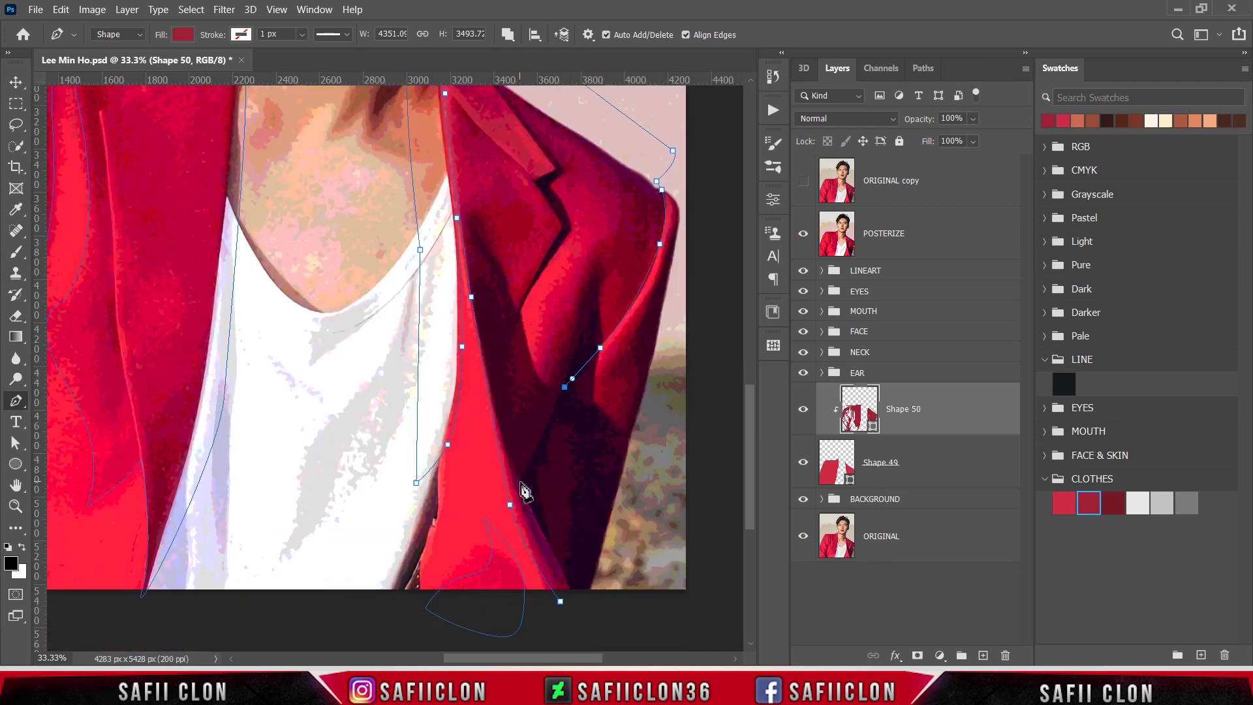
Finish the lower lapel points and pick a Path Operations combining option.
{"action": "left_click", "coordinate": [521, 481]}
{"action": "left_click", "coordinate": [577, 599]}
{"action": "left_click", "coordinate": [807, 235]}
{"action": "left_click", "coordinate": [543, 436]}
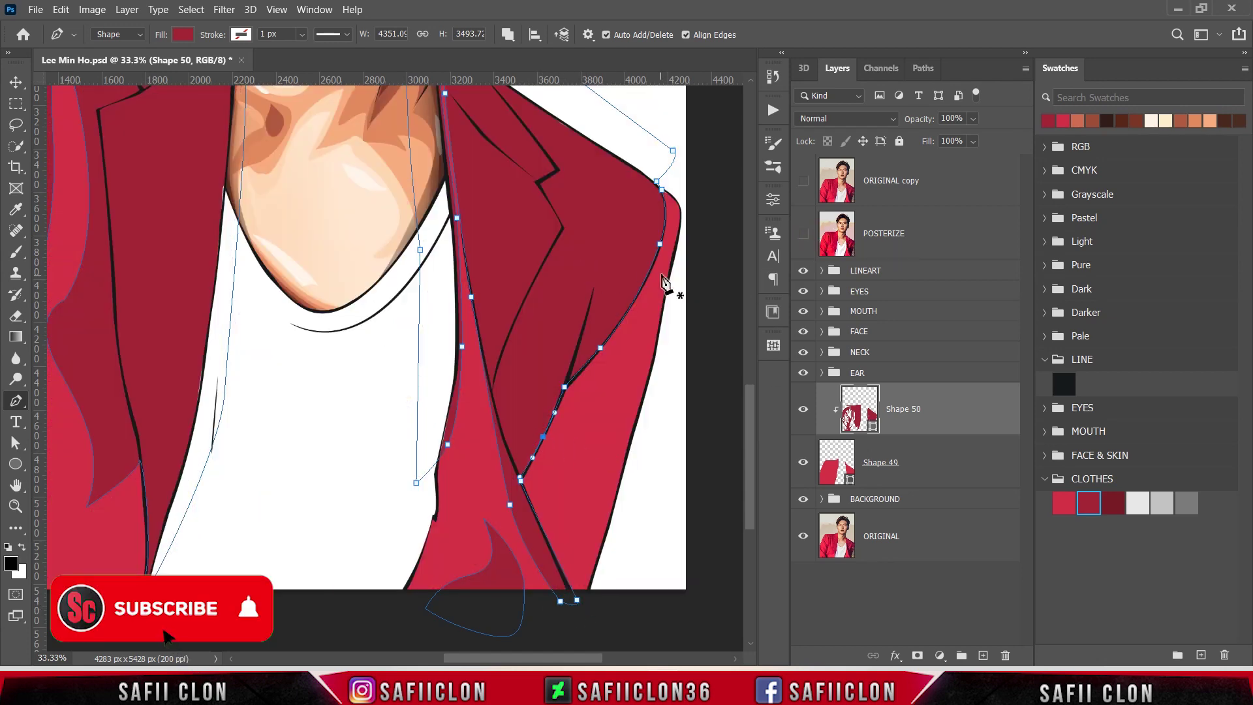
{"action": "left_click", "coordinate": [508, 35]}
{"action": "left_click", "coordinate": [541, 70]}
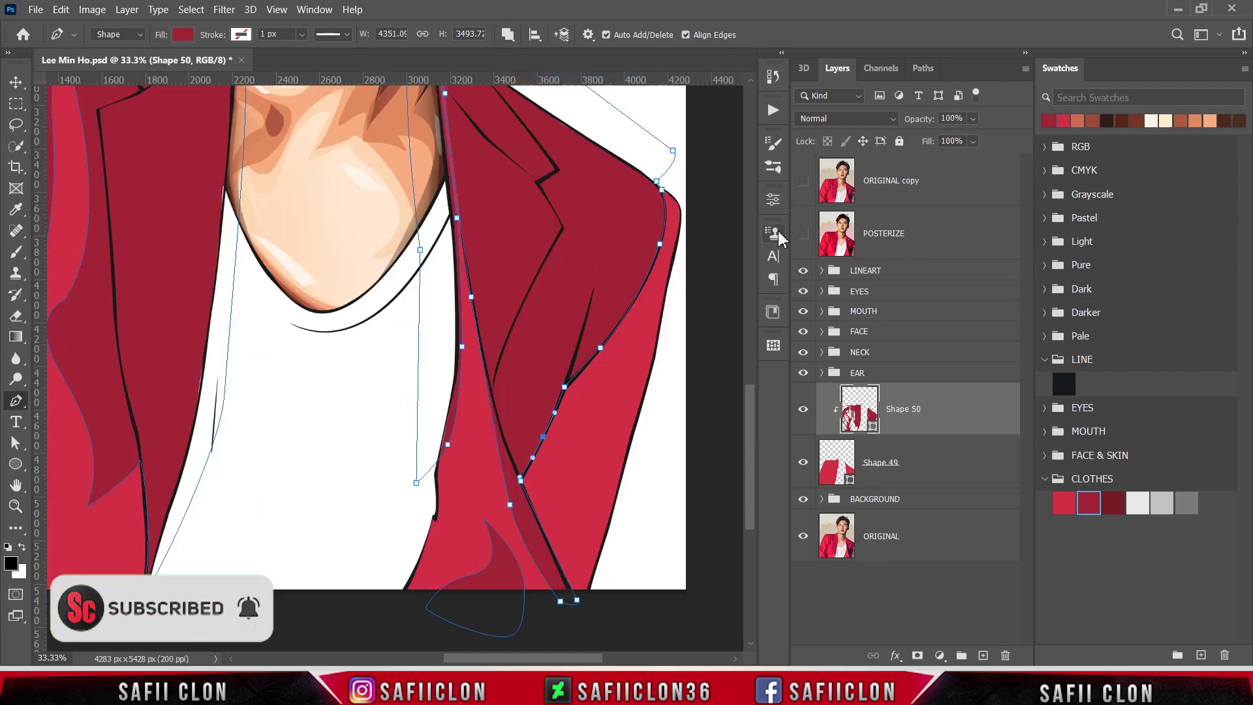
{"action": "left_click", "coordinate": [807, 236]}
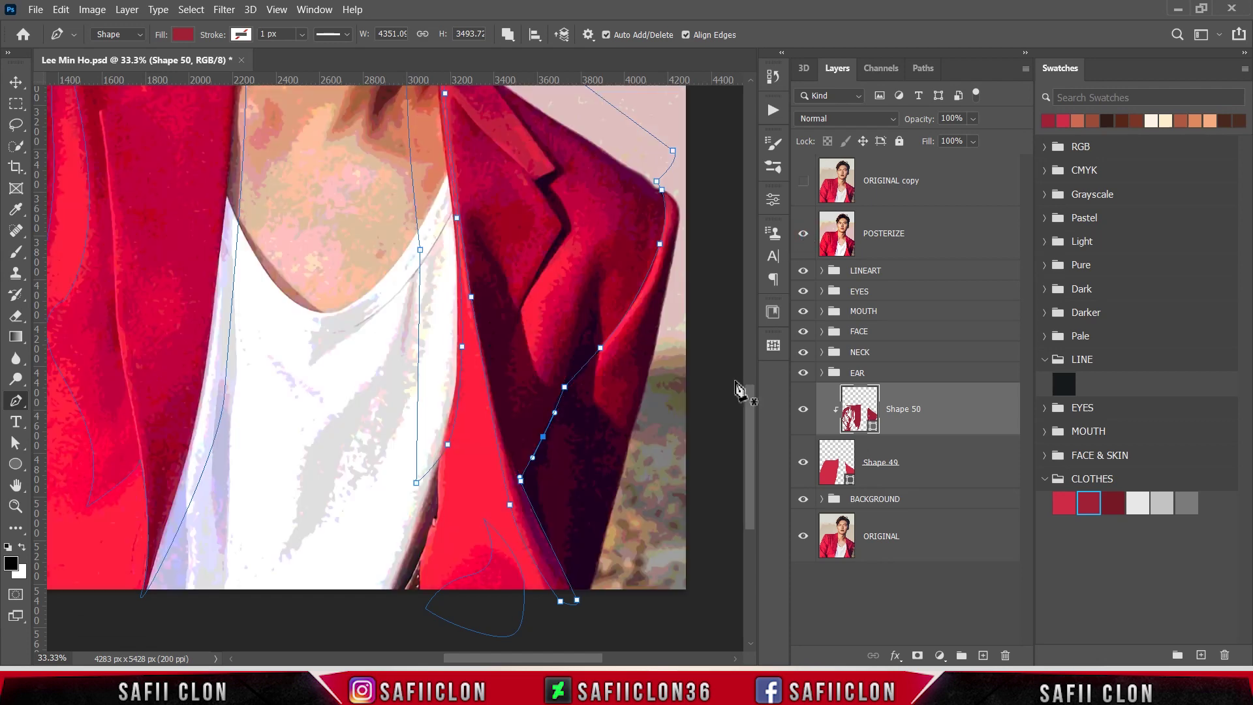
Trace a new curved outline down the right shoulder edge to cut out a lighter strip.
{"action": "left_click", "coordinate": [647, 171]}
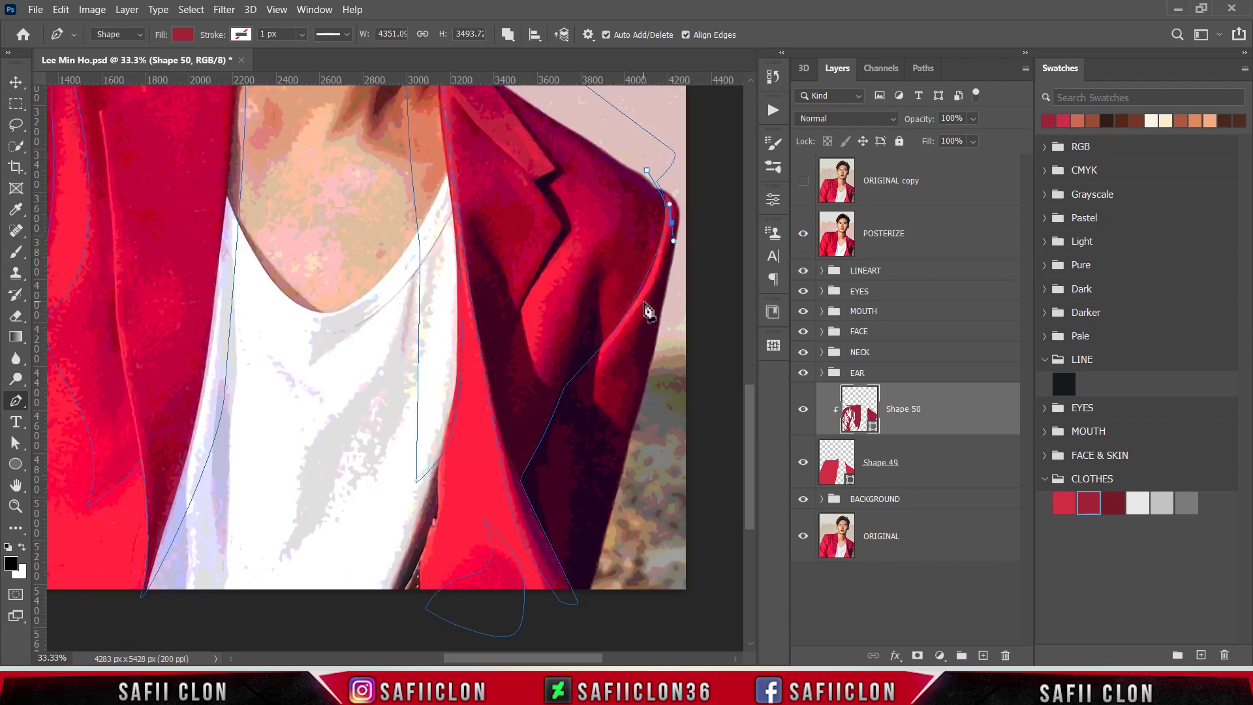
{"action": "left_click_drag", "start_coordinate": [637, 324], "coordinate": [596, 393]}
{"action": "left_click_drag", "start_coordinate": [601, 337], "coordinate": [607, 327]}
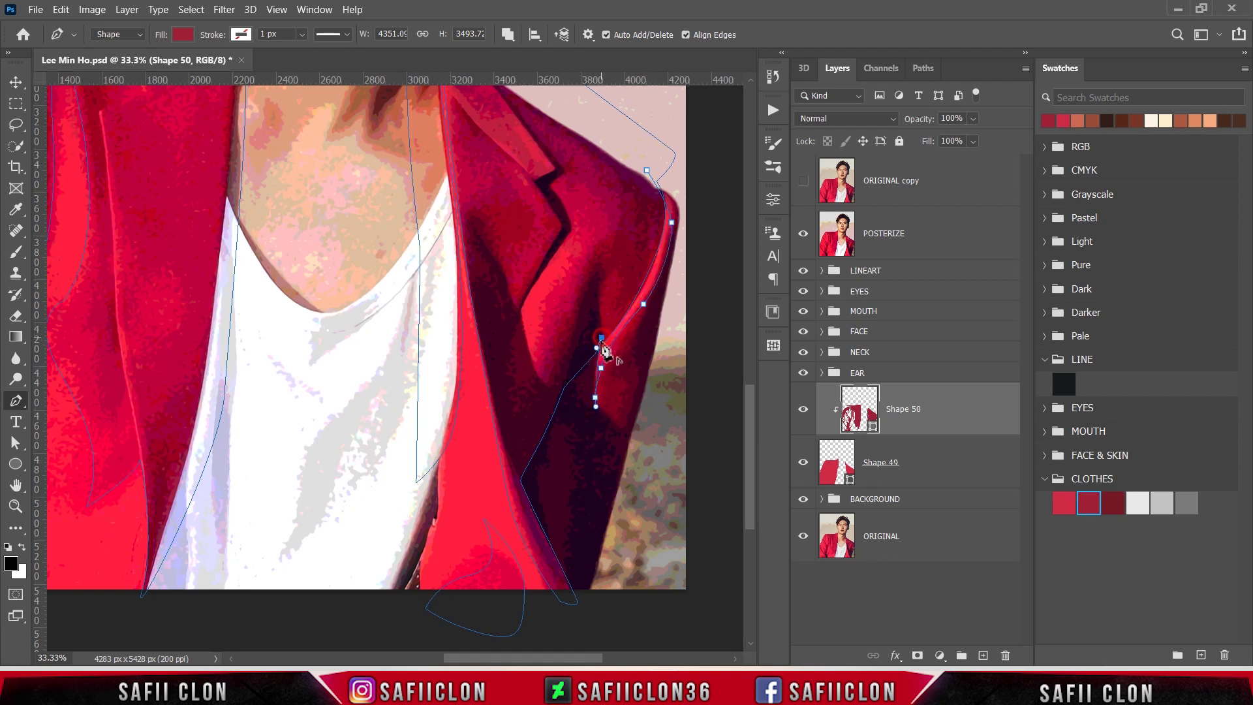
{"action": "left_click_drag", "start_coordinate": [559, 392], "coordinate": [547, 418]}
{"action": "left_click_drag", "start_coordinate": [519, 504], "coordinate": [530, 532]}
{"action": "left_click_drag", "start_coordinate": [573, 622], "coordinate": [586, 642]}
{"action": "left_click_drag", "start_coordinate": [628, 539], "coordinate": [661, 349]}
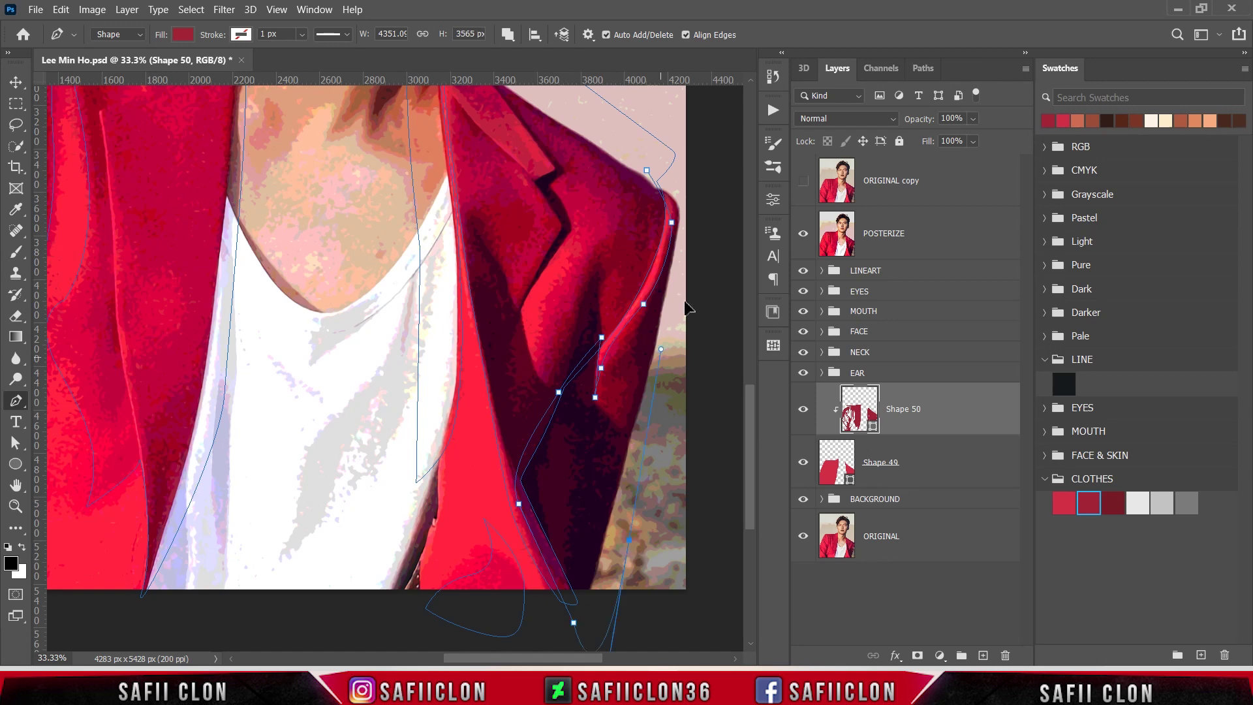
{"action": "left_click", "coordinate": [803, 234]}
{"action": "left_click_drag", "start_coordinate": [653, 162], "coordinate": [695, 196]}
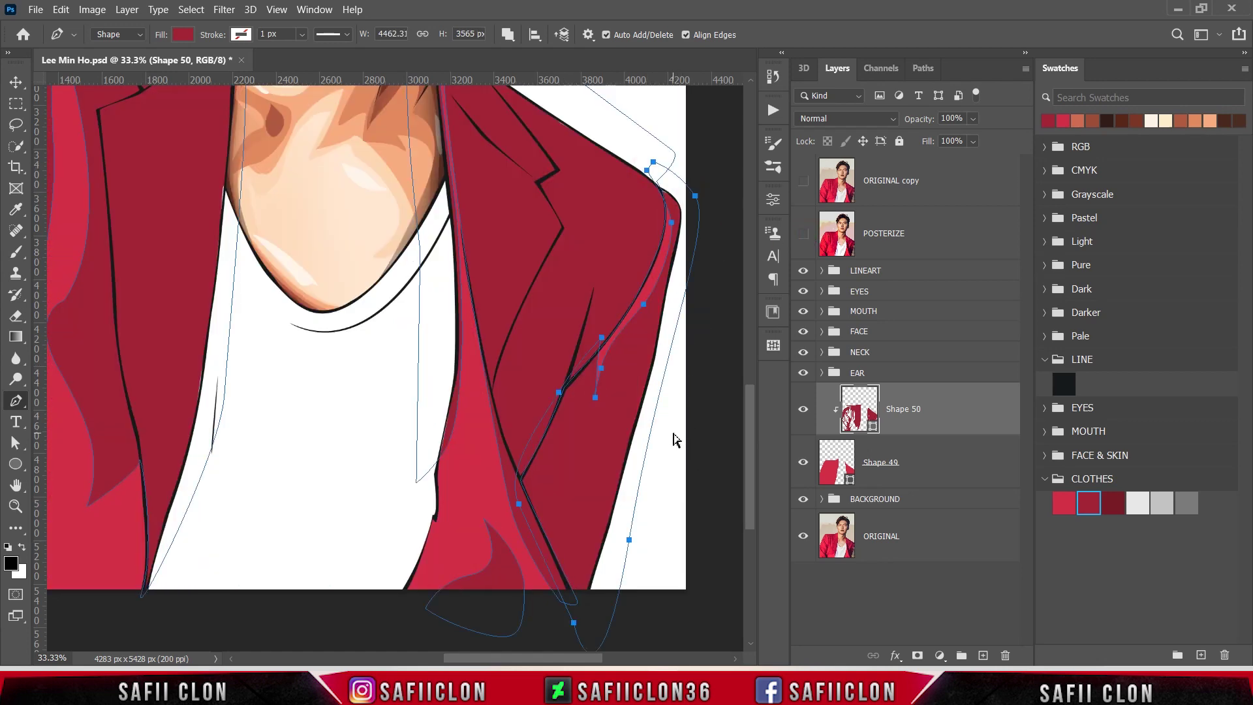
{"action": "left_click", "coordinate": [508, 34]}
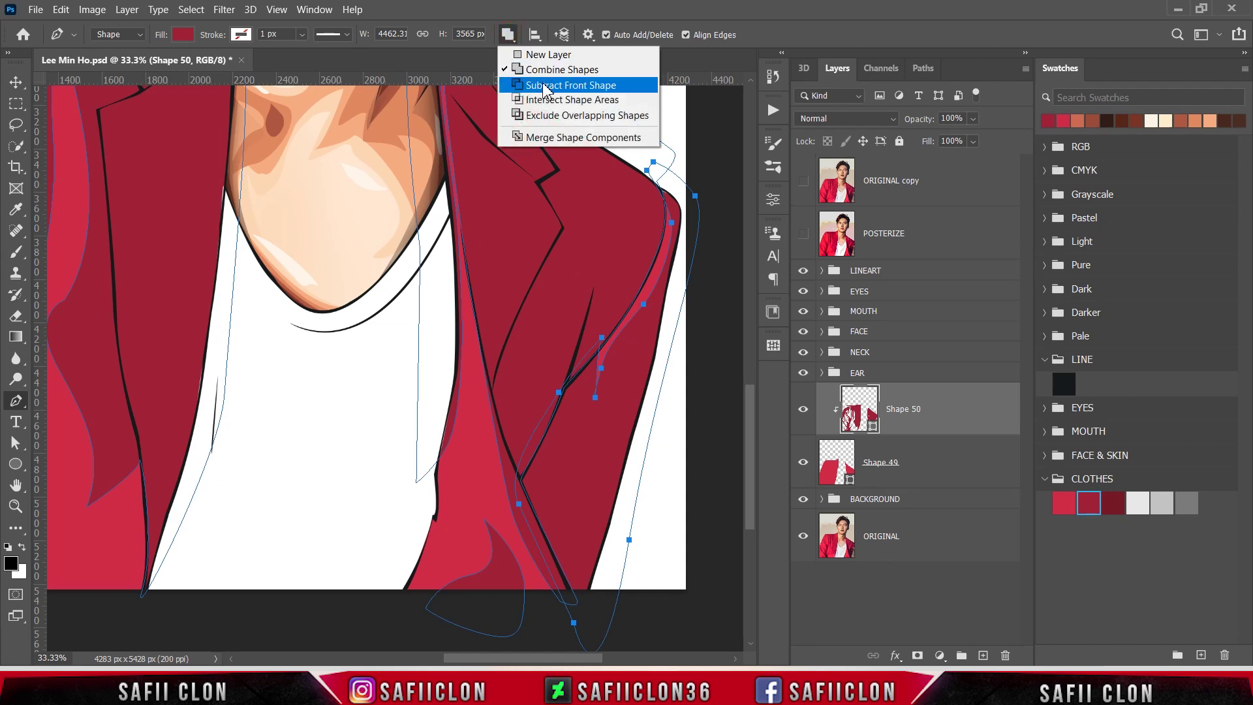
Apply Subtract Front Shape, then trace and close a fold shape on the right lapel.
{"action": "left_click", "coordinate": [574, 81]}
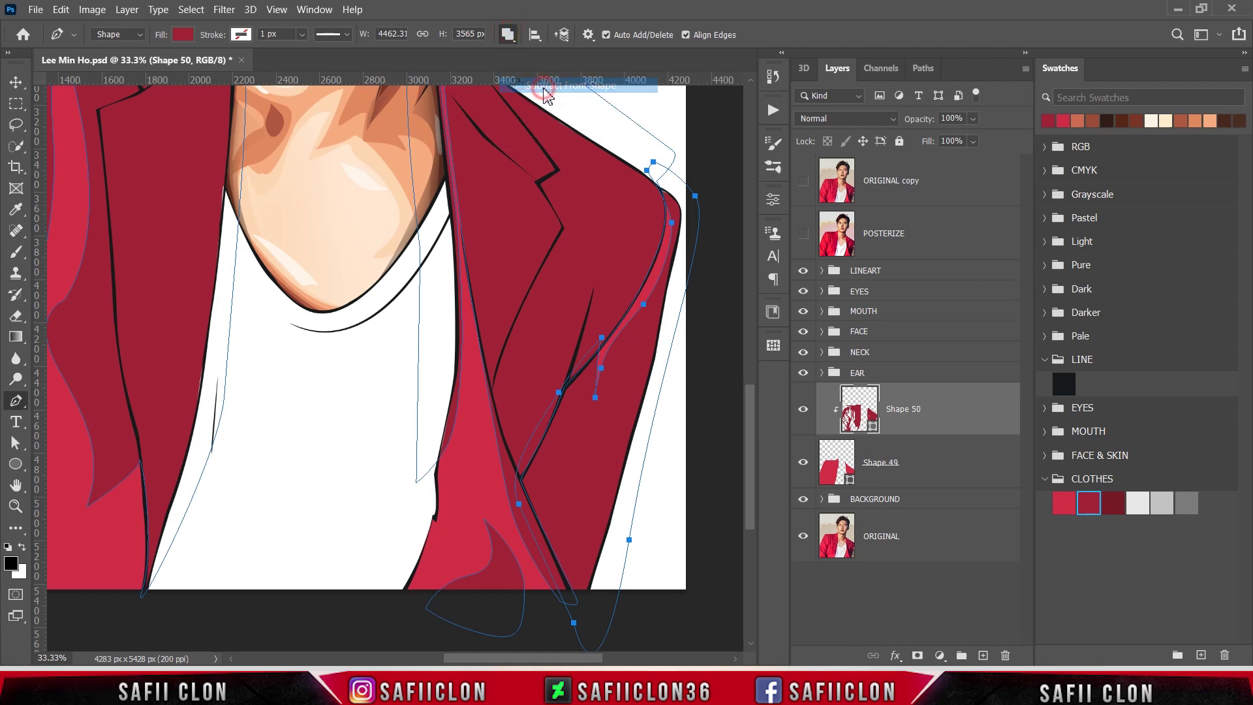
{"action": "left_click", "coordinate": [803, 233]}
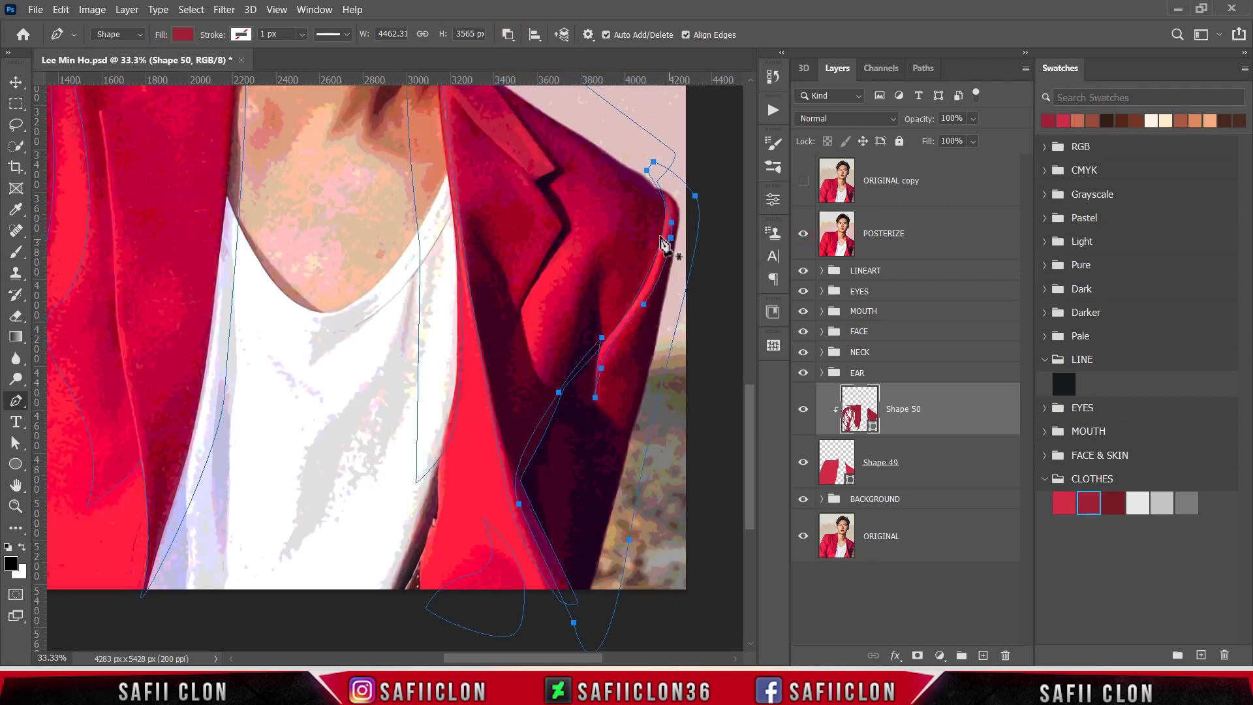
{"action": "left_click", "coordinate": [567, 194]}
{"action": "left_click_drag", "start_coordinate": [598, 233], "coordinate": [593, 259]}
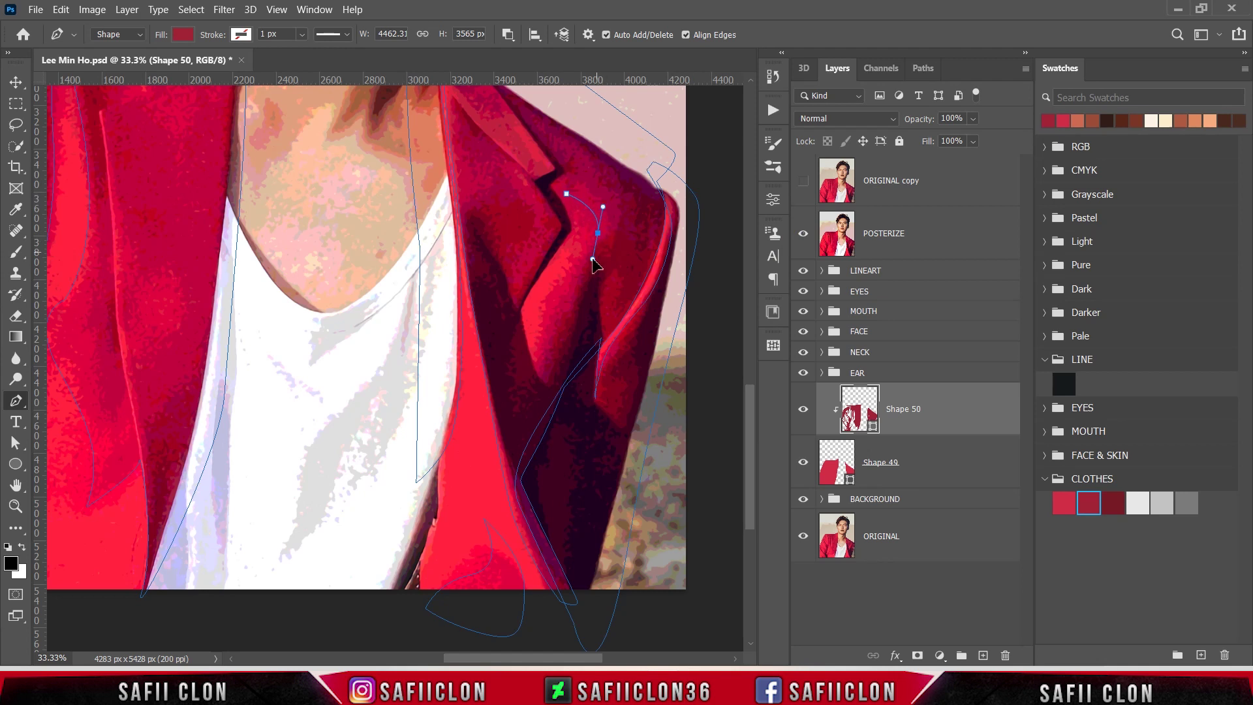
{"action": "left_click", "coordinate": [550, 385]}
{"action": "mouse_move", "coordinate": [525, 317]}
{"action": "left_mouse_down"}
{"action": "mouse_move", "coordinate": [527, 285]}
{"action": "mouse_move", "coordinate": [563, 243]}
{"action": "left_mouse_up"}
{"action": "left_click", "coordinate": [567, 194]}
Begin a collar fold shape along the upper right lapel, toggling the posterized photo to compare.
{"action": "scroll", "coordinate": [631, 284], "scroll_direction": "up", "scroll_amount": 3}
{"action": "left_click", "coordinate": [494, 168]}
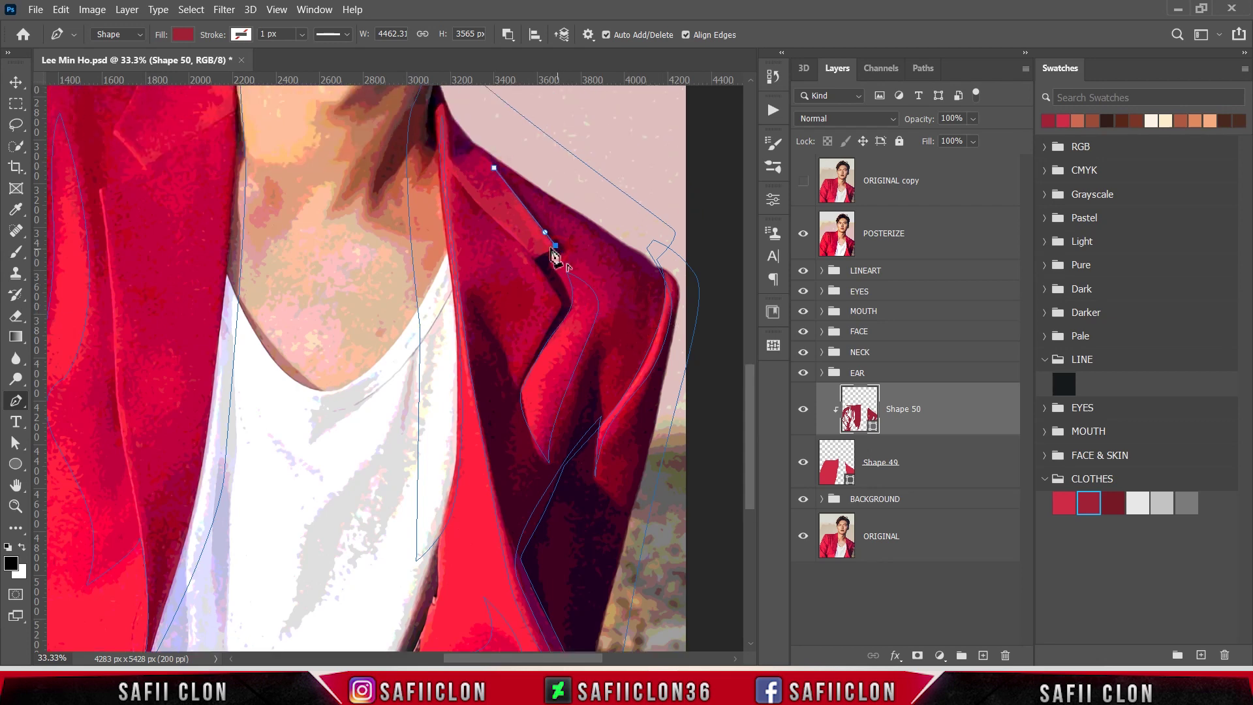
{"action": "left_click_drag", "start_coordinate": [555, 245], "coordinate": [572, 248]}
{"action": "left_click", "coordinate": [472, 196]}
{"action": "left_click", "coordinate": [803, 233]}
{"action": "left_click", "coordinate": [803, 233]}
{"action": "left_click_drag", "start_coordinate": [533, 254], "coordinate": [541, 261]}
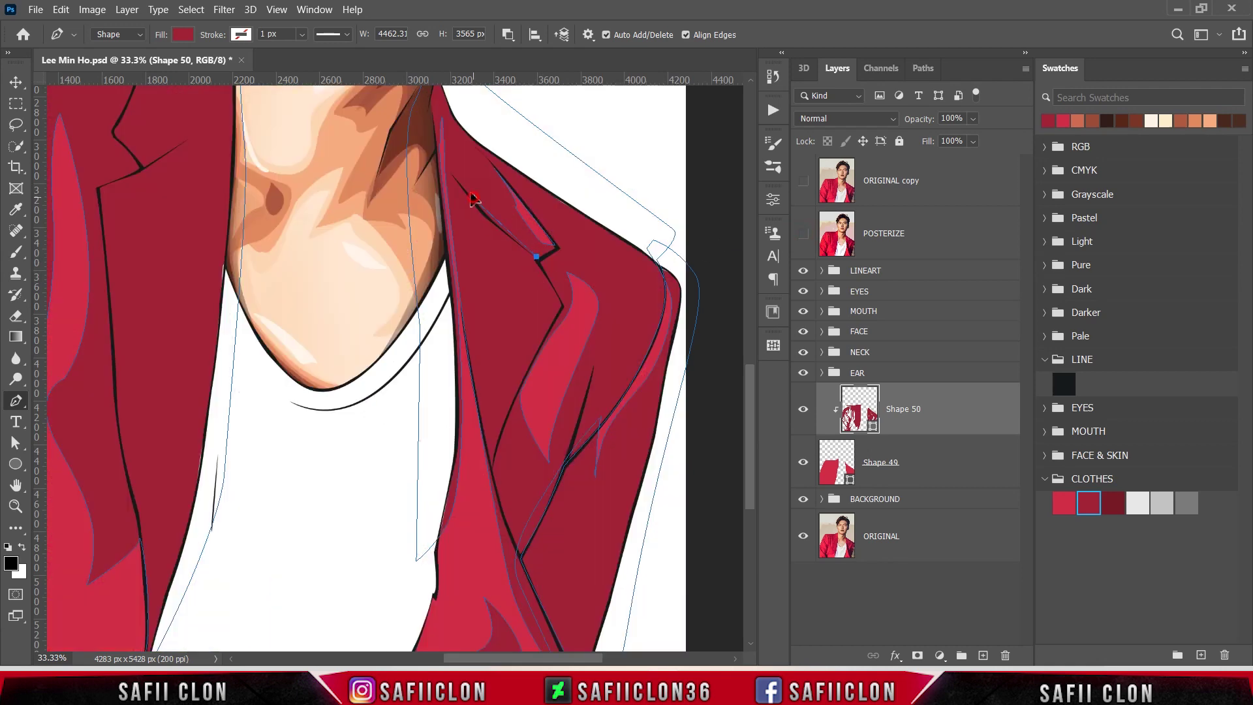
{"action": "left_click", "coordinate": [803, 233]}
Compare against the posterized photo and start a smooth fold line down the left lapel.
{"action": "scroll", "coordinate": [350, 366], "scroll_direction": "down", "scroll_amount": 1}
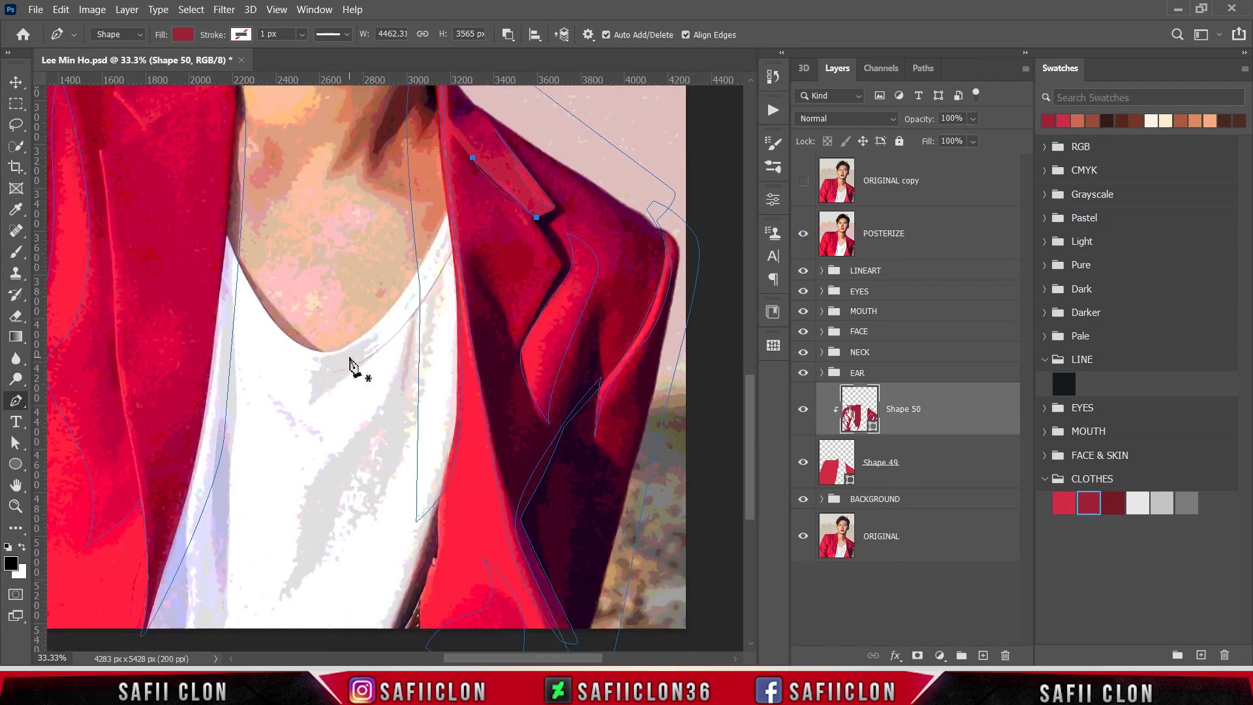
{"action": "scroll", "coordinate": [350, 366], "scroll_direction": "down", "scroll_amount": 2}
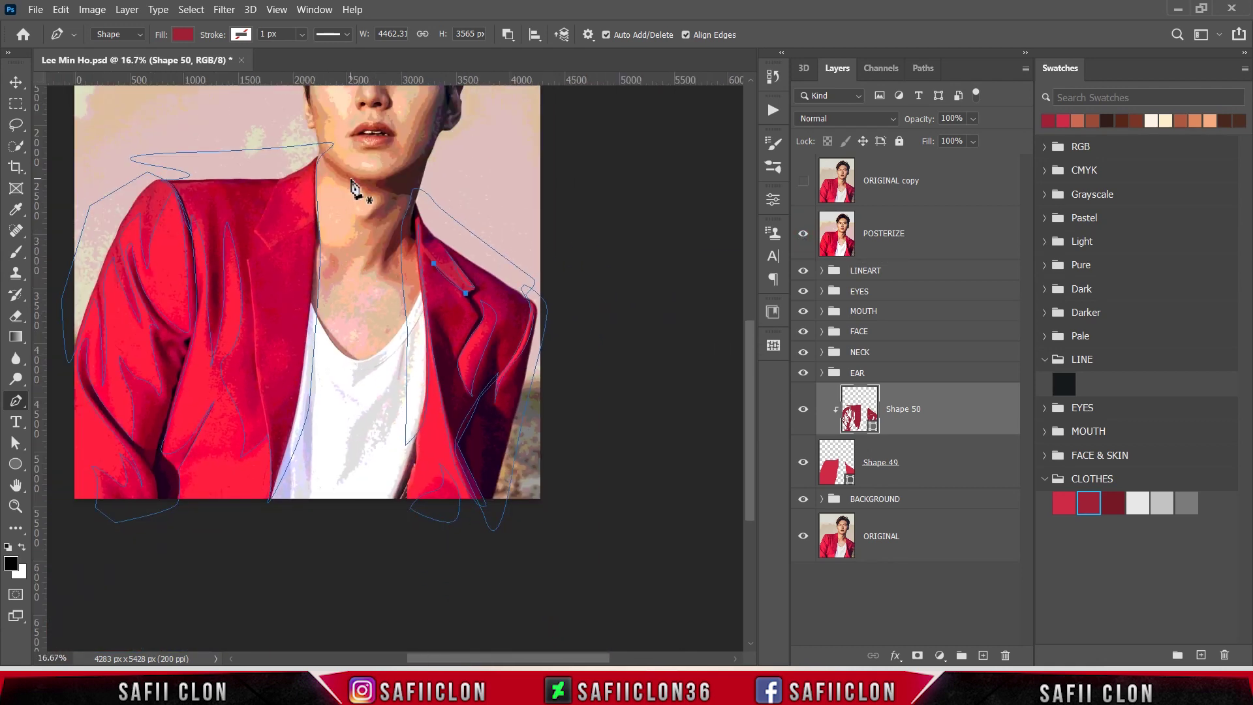
{"action": "scroll", "coordinate": [369, 305], "scroll_direction": "up", "scroll_amount": 1}
{"action": "scroll", "coordinate": [369, 305], "scroll_direction": "up", "scroll_amount": 1}
{"action": "left_click", "coordinate": [803, 234]}
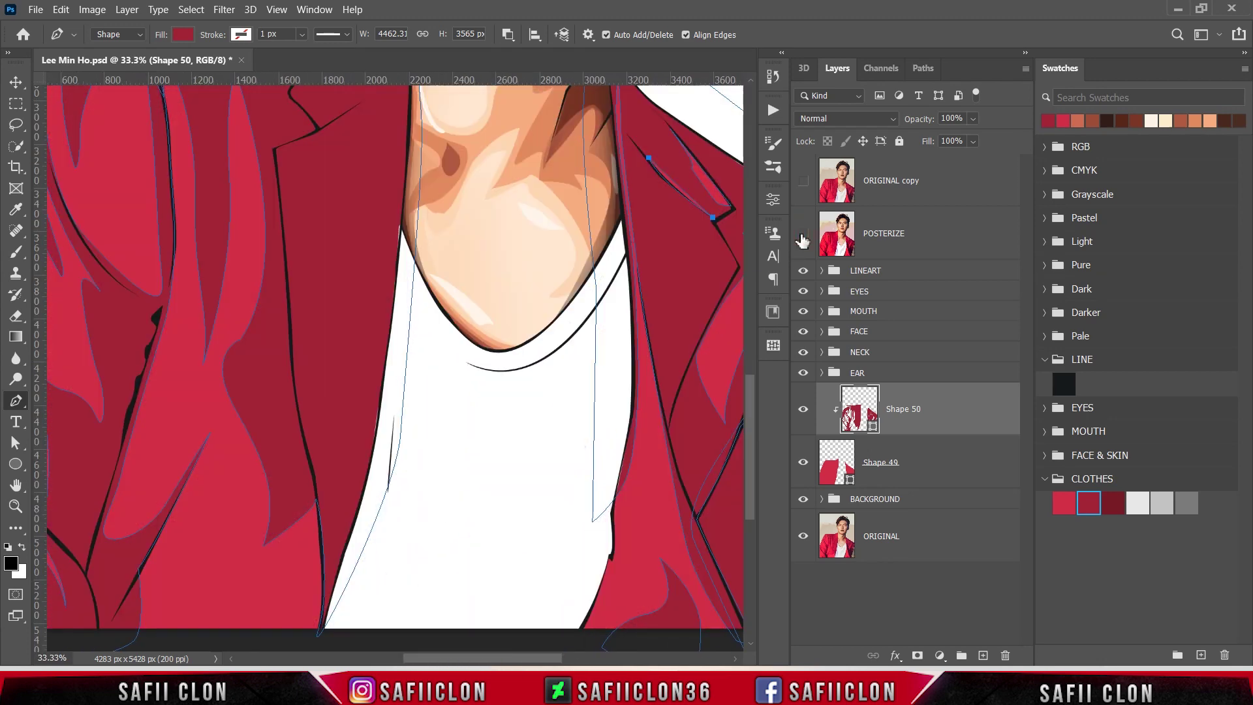
{"action": "left_click", "coordinate": [803, 235]}
{"action": "left_click", "coordinate": [277, 150]}
{"action": "left_click_drag", "start_coordinate": [287, 238], "coordinate": [286, 248]}
{"action": "left_click_drag", "start_coordinate": [294, 349], "coordinate": [292, 366]}
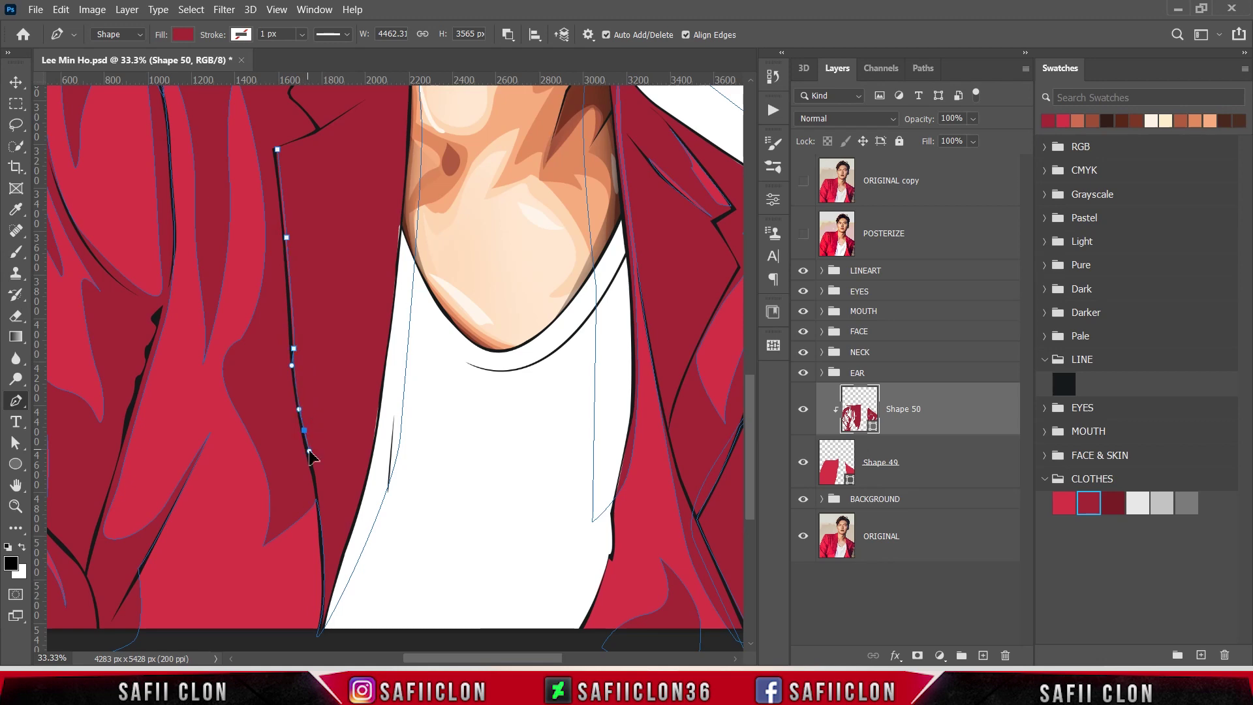
{"action": "left_click_drag", "start_coordinate": [319, 519], "coordinate": [316, 547]}
Add anchors back up the left lapel edge and close the shape at its top corner.
{"action": "key", "text": "ctrl+plus"}
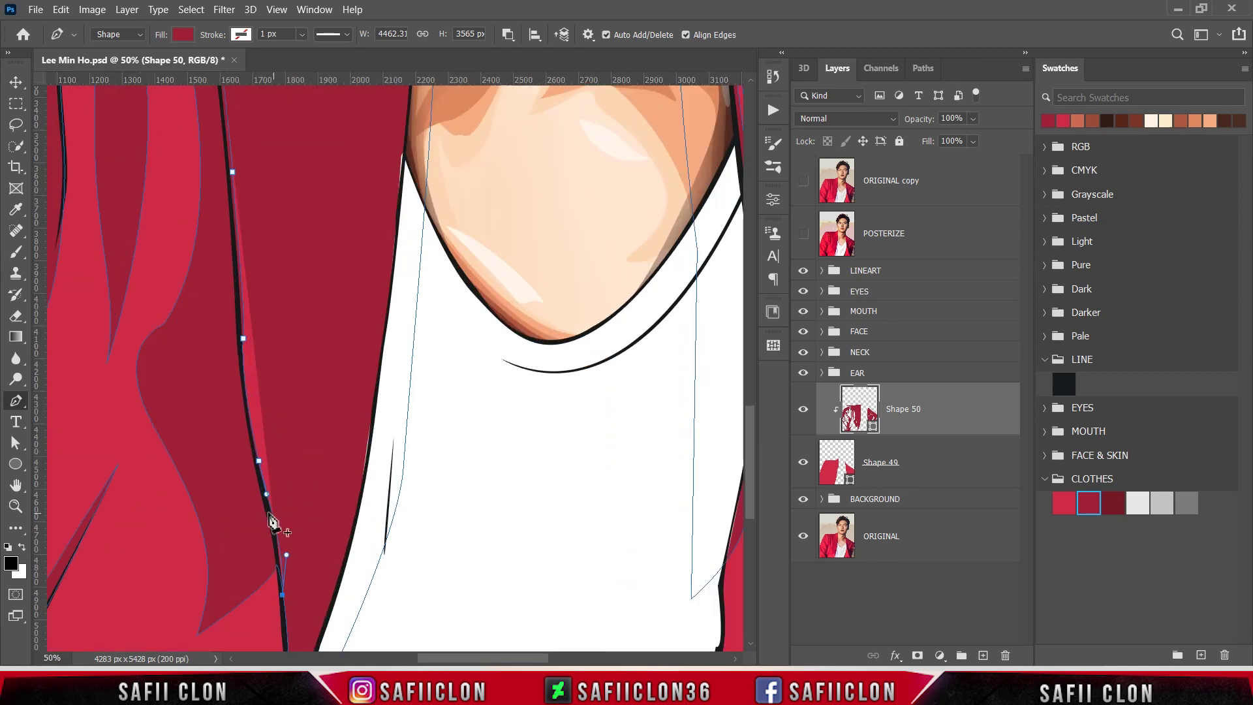
{"action": "left_click", "coordinate": [237, 321]}
{"action": "left_click", "coordinate": [236, 260]}
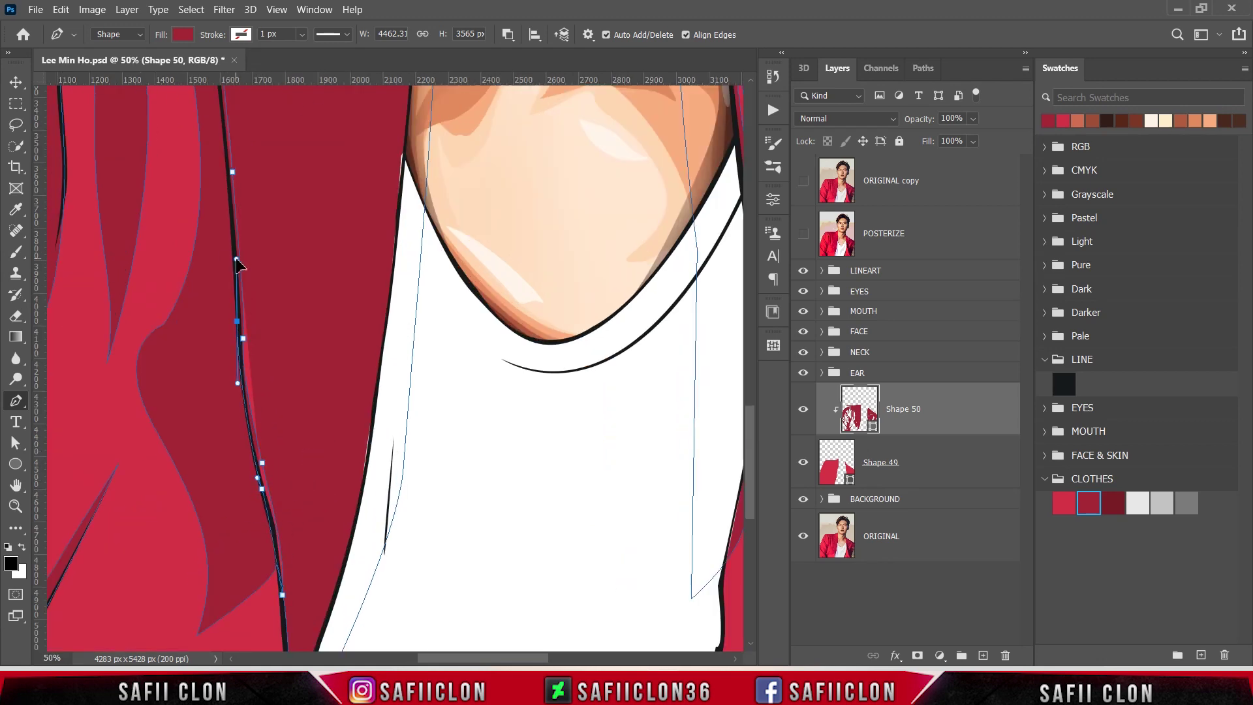
{"action": "scroll", "coordinate": [235, 274], "scroll_direction": "up", "scroll_amount": 3}
{"action": "left_click", "coordinate": [218, 157]}
{"action": "left_click", "coordinate": [218, 158]}
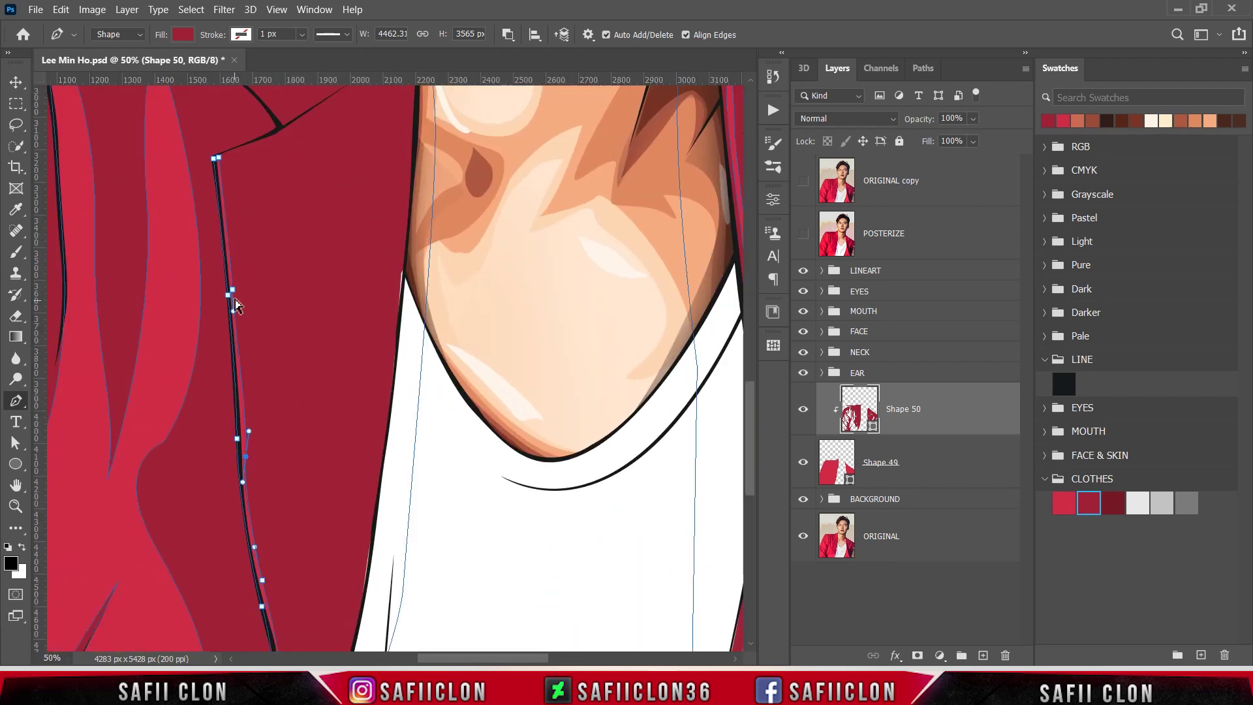
Zoom out over the neck and jacket, then open Path Operations to choose New Layer.
{"action": "scroll", "coordinate": [330, 383], "scroll_direction": "down", "scroll_amount": 1}
{"action": "scroll", "coordinate": [330, 392], "scroll_direction": "down", "scroll_amount": 2}
{"action": "key", "text": "Escape"}
{"action": "key", "text": "ctrl+minus"}
{"action": "key", "text": "ctrl+minus"}
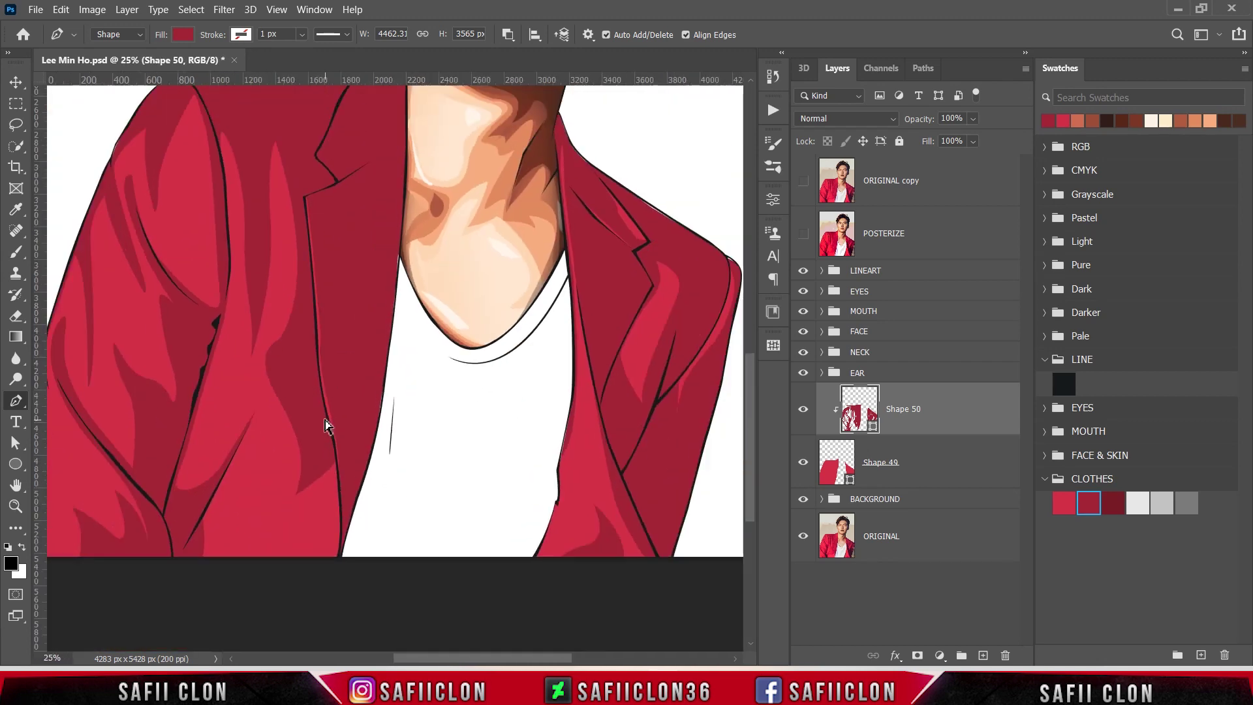
{"action": "key", "text": "ctrl+plus"}
{"action": "scroll", "coordinate": [405, 486], "scroll_direction": "up", "scroll_amount": 3}
{"action": "key", "text": "ctrl+minus"}
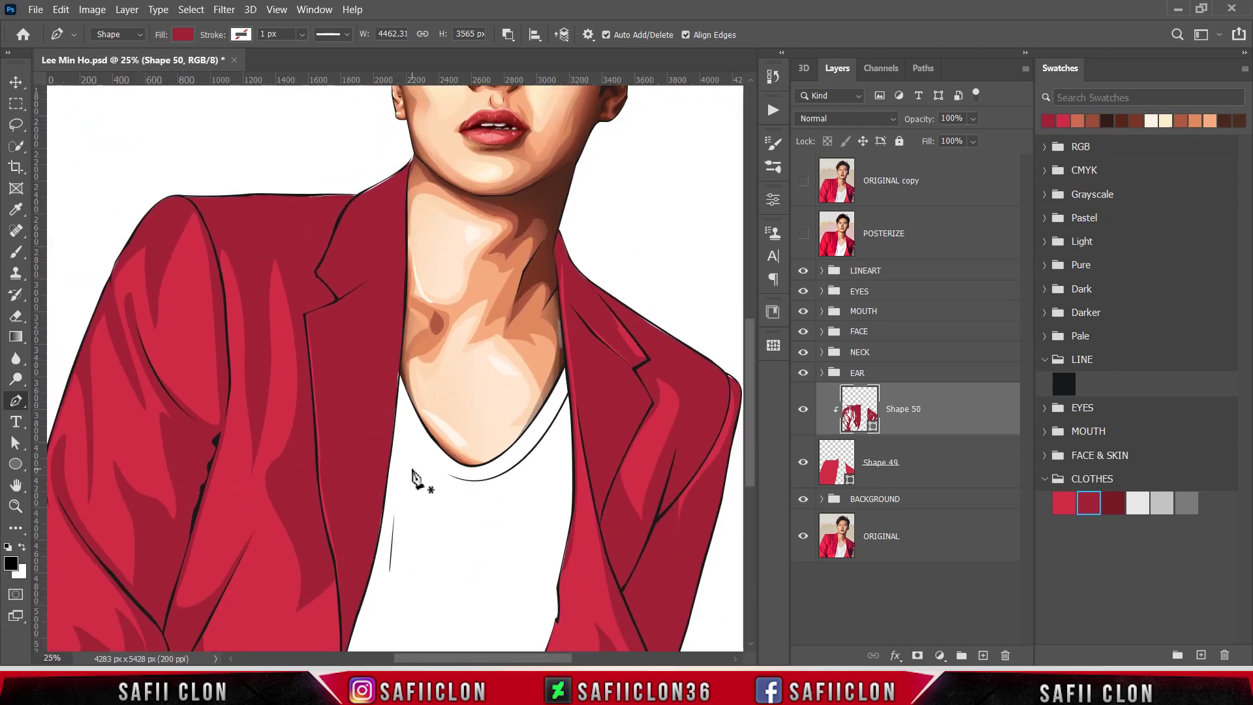
{"action": "left_click", "coordinate": [505, 40]}
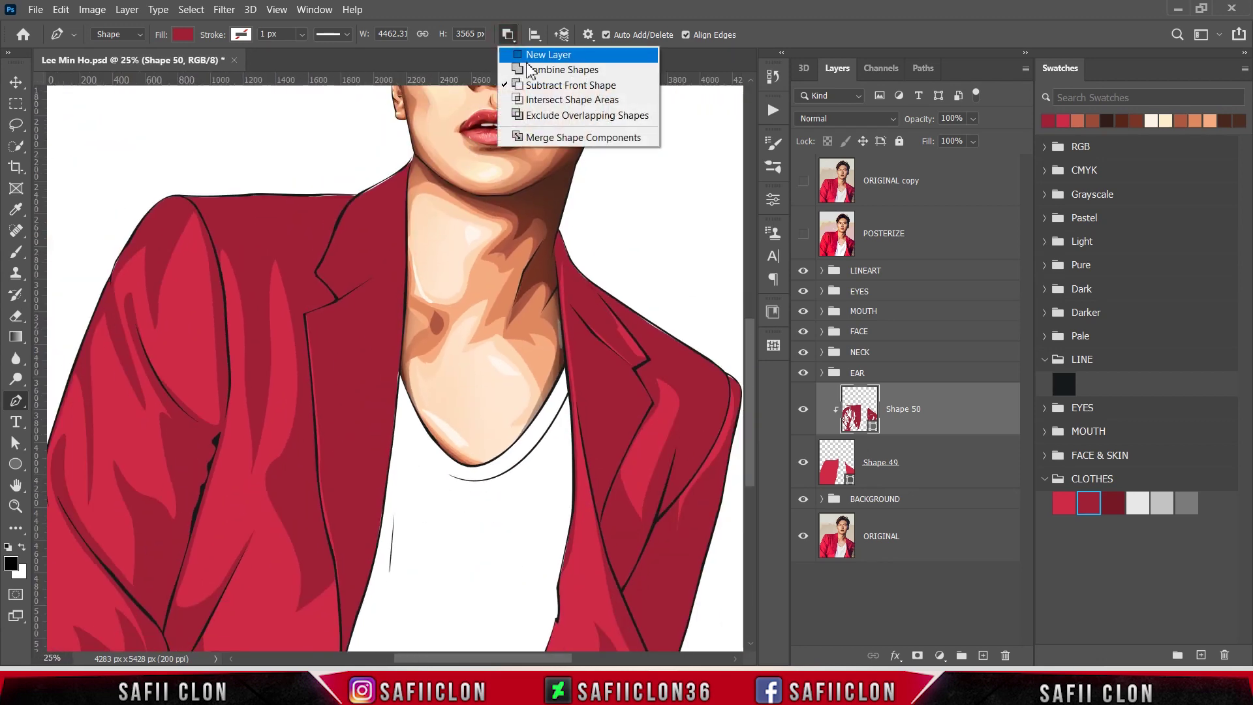
Set the Pen to draw a new shape layer, show POSTERIZE, and zoom onto the left sleeve.
{"action": "left_click", "coordinate": [559, 50]}
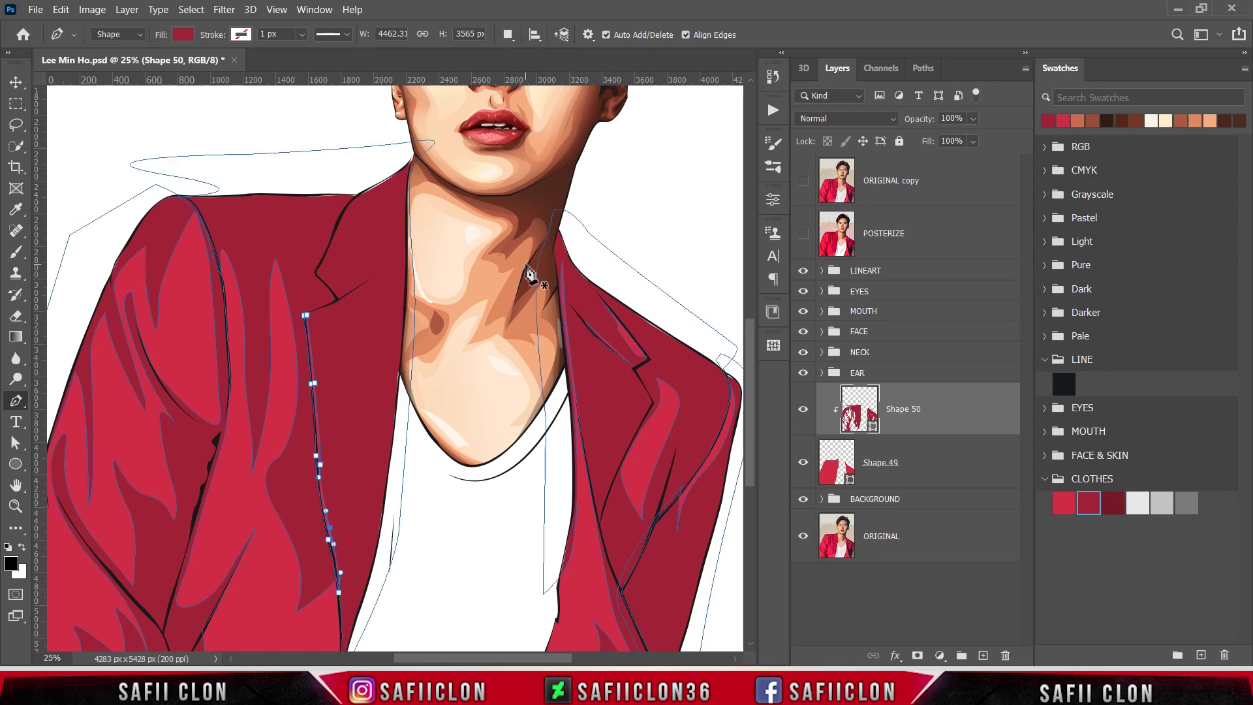
{"action": "left_click", "coordinate": [803, 235]}
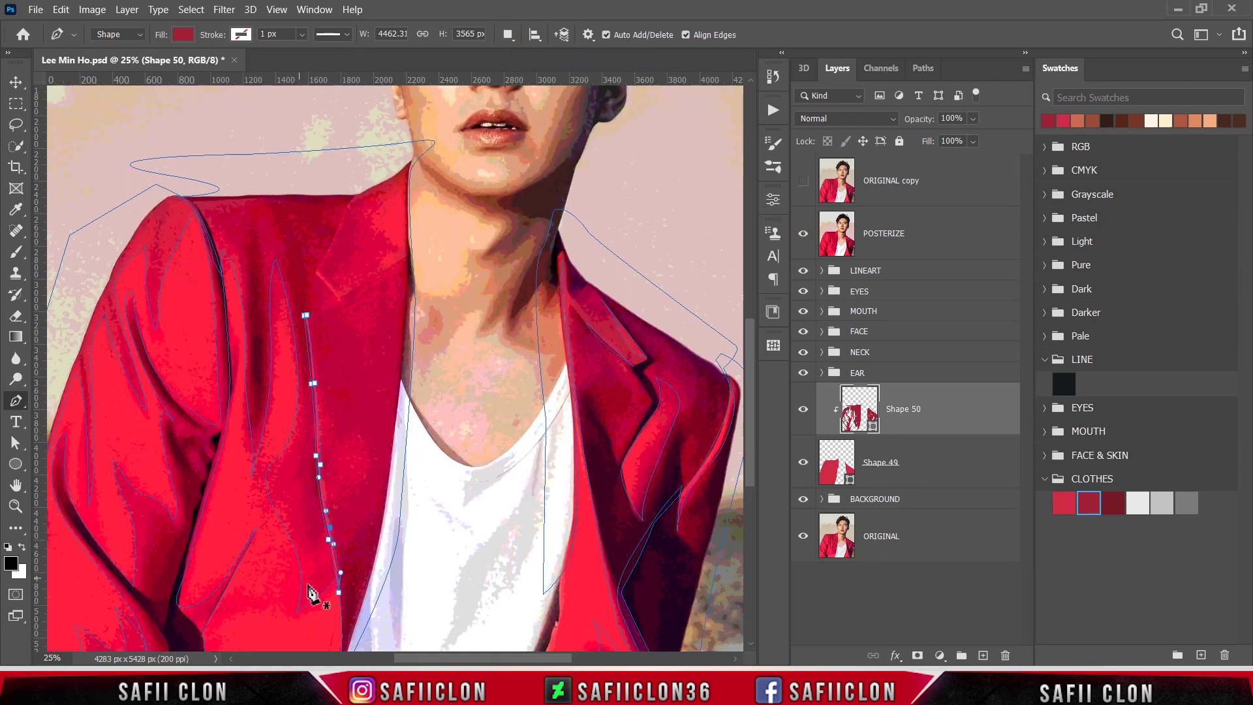
{"action": "scroll", "coordinate": [392, 457], "scroll_direction": "left", "scroll_amount": 3}
{"action": "scroll", "coordinate": [314, 586], "scroll_direction": "down", "scroll_amount": 3}
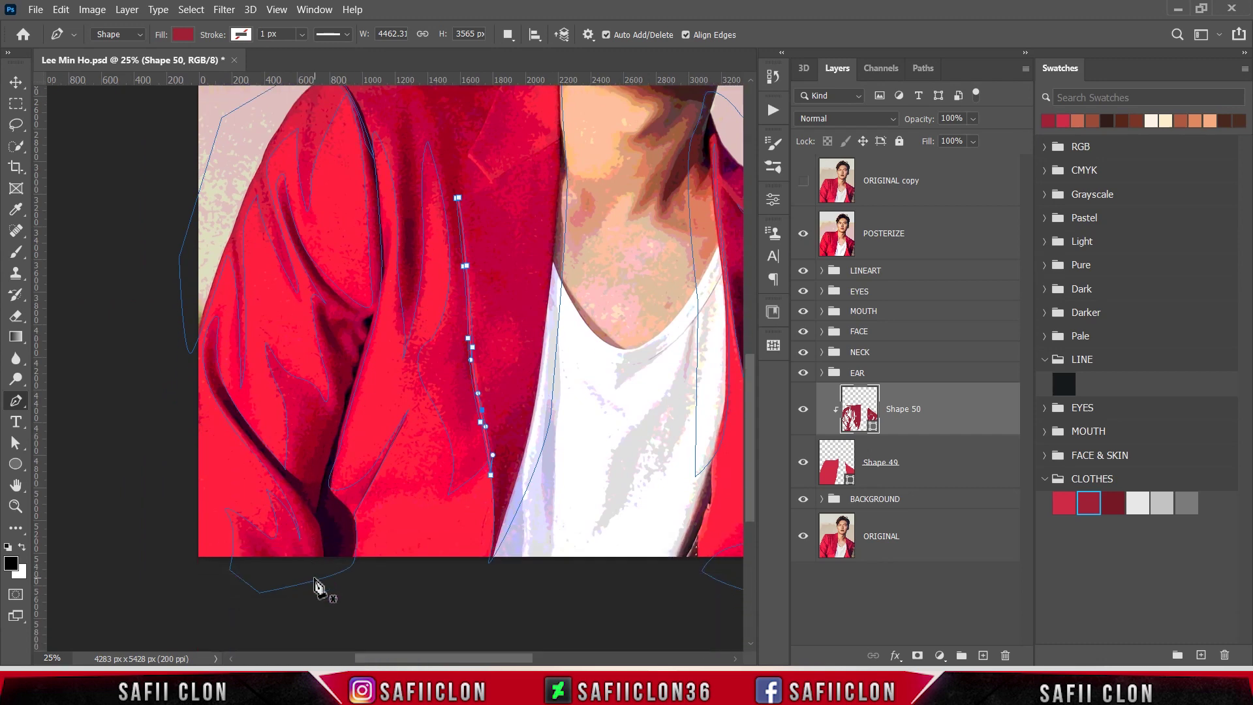
{"action": "key", "text": "ctrl+plus"}
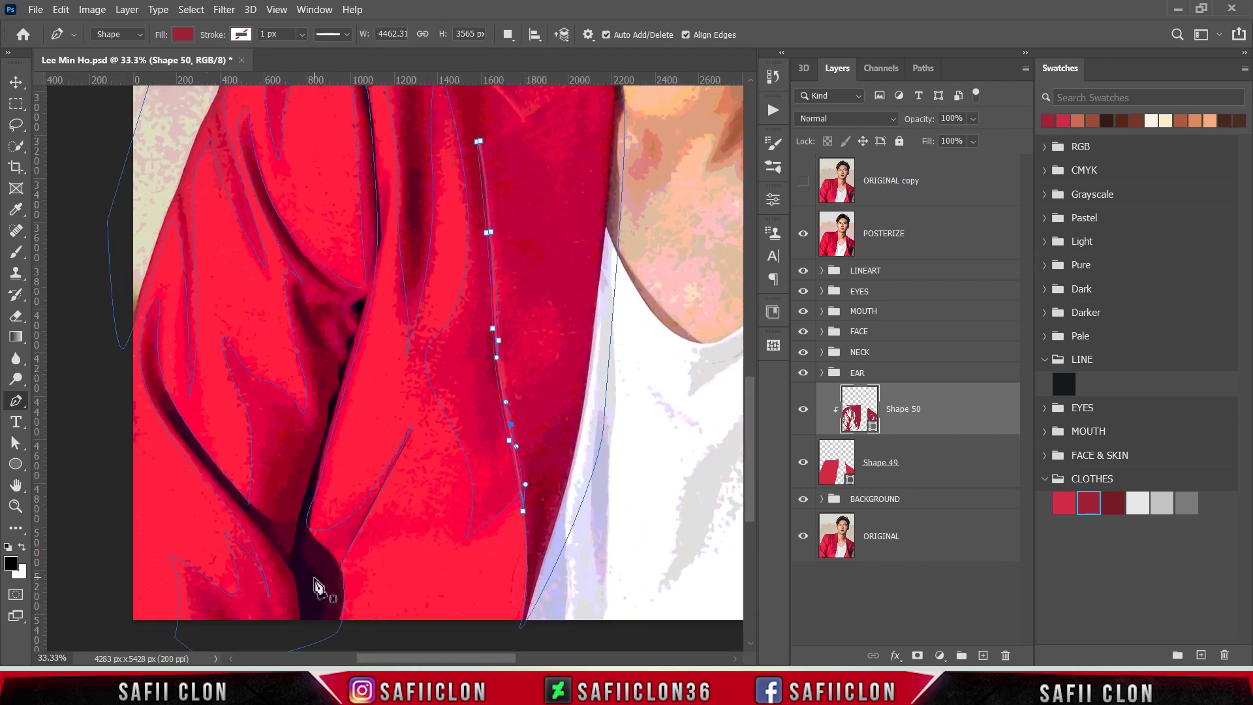
Trace the lower sleeve fold upward from the cuff, toggling POSTERIZE to compare.
{"action": "left_click_drag", "start_coordinate": [205, 637], "coordinate": [189, 581]}
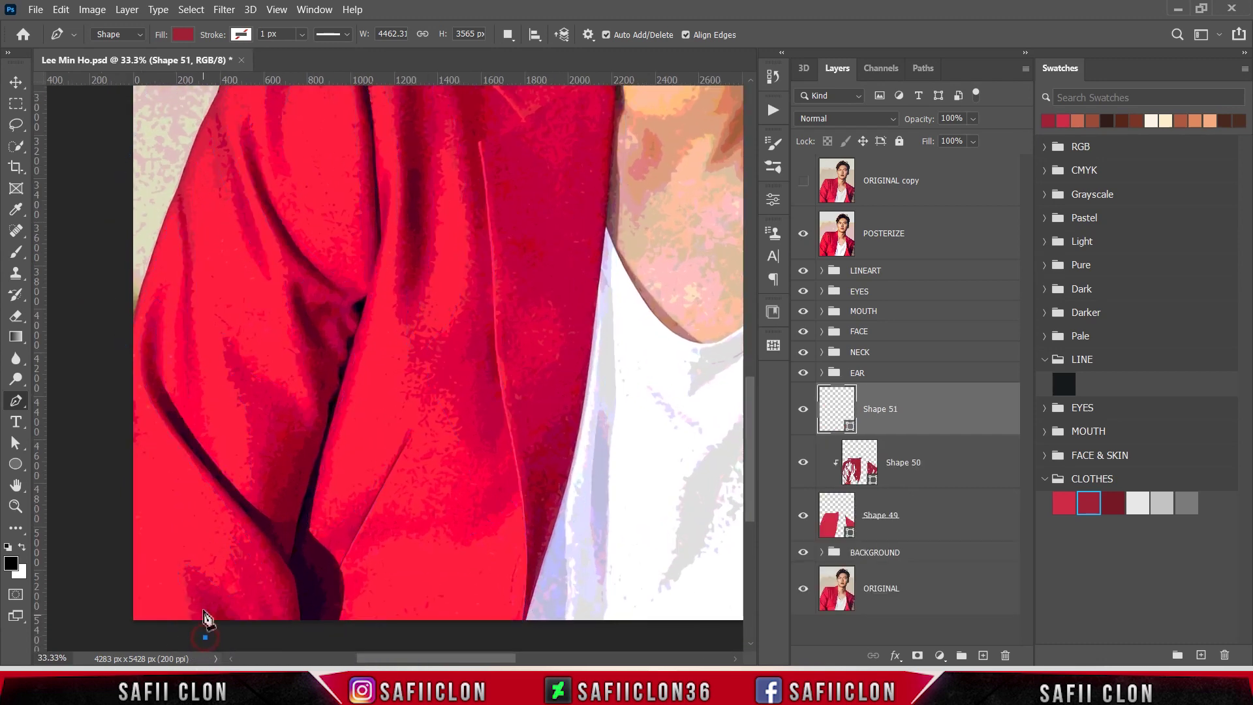
{"action": "mouse_move", "coordinate": [243, 617]}
{"action": "left_mouse_down"}
{"action": "mouse_move", "coordinate": [267, 636]}
{"action": "mouse_move", "coordinate": [287, 633]}
{"action": "left_mouse_up"}
{"action": "left_click", "coordinate": [803, 233]}
{"action": "left_click", "coordinate": [803, 233]}
{"action": "left_click_drag", "start_coordinate": [270, 558], "coordinate": [239, 508]}
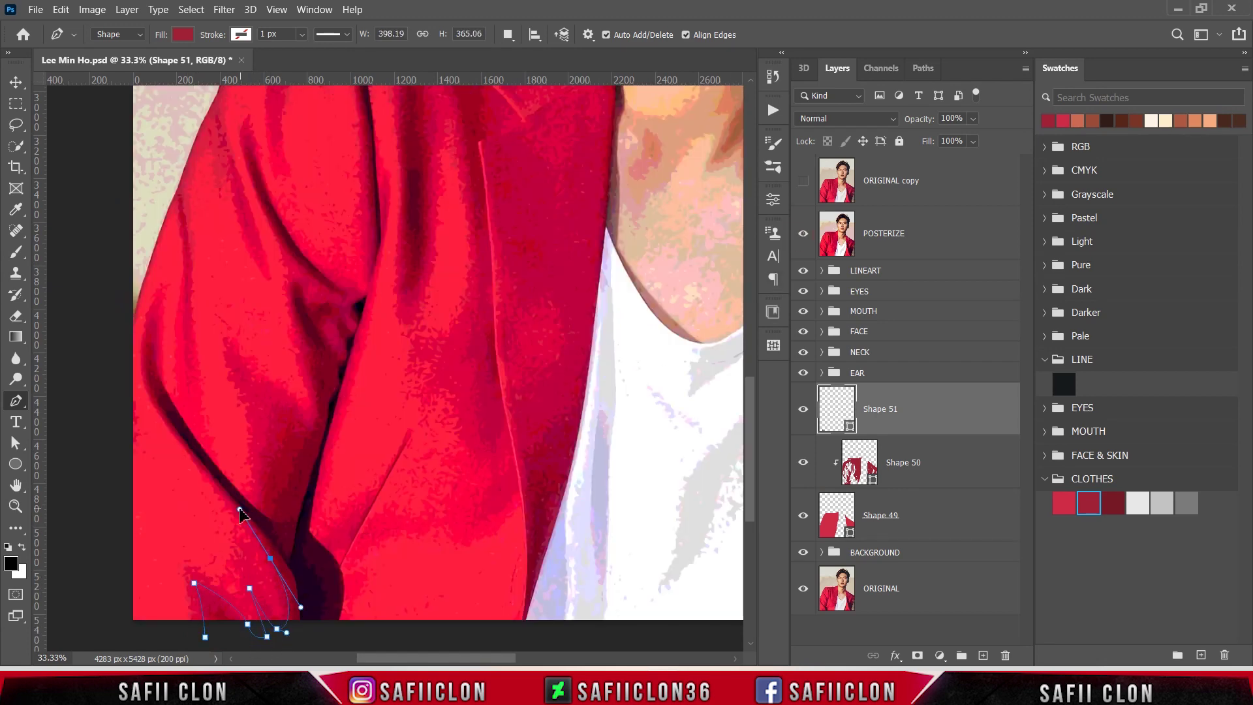
{"action": "left_click", "coordinate": [803, 233]}
{"action": "left_click_drag", "start_coordinate": [169, 435], "coordinate": [156, 407]}
{"action": "left_click_drag", "start_coordinate": [142, 351], "coordinate": [148, 328]}
{"action": "left_click", "coordinate": [803, 233]}
{"action": "left_click", "coordinate": [803, 233]}
{"action": "mouse_move", "coordinate": [259, 519]}
{"action": "left_mouse_down"}
{"action": "mouse_move", "coordinate": [266, 453]}
{"action": "mouse_move", "coordinate": [316, 444]}
{"action": "left_mouse_up"}
{"action": "left_click", "coordinate": [802, 233]}
Curve the fold outline around the dark inner-elbow crease and back up the sleeve.
{"action": "left_click", "coordinate": [248, 379]}
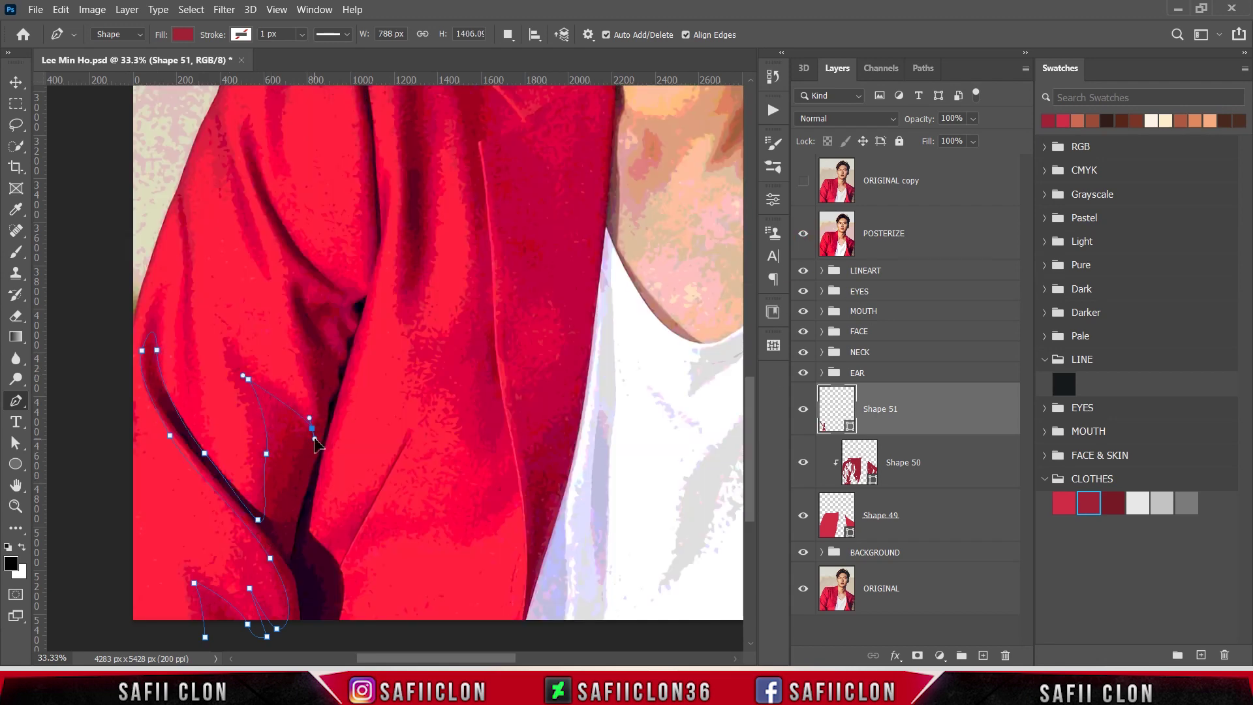
{"action": "left_click", "coordinate": [803, 233]}
{"action": "left_click", "coordinate": [803, 233]}
{"action": "left_click", "coordinate": [293, 287]}
{"action": "mouse_move", "coordinate": [329, 344]}
{"action": "left_mouse_down"}
{"action": "mouse_move", "coordinate": [342, 384]}
{"action": "mouse_move", "coordinate": [344, 355]}
{"action": "left_mouse_up"}
{"action": "left_click", "coordinate": [803, 233]}
{"action": "left_click", "coordinate": [327, 303]}
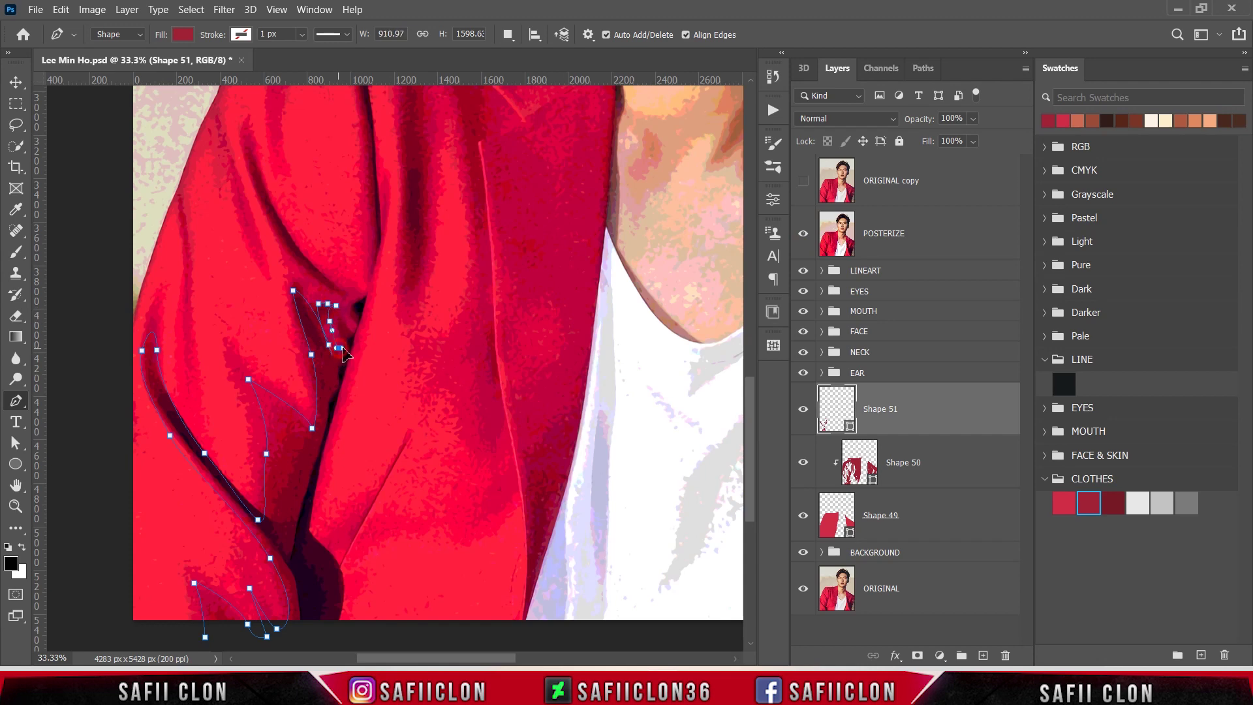
{"action": "left_click", "coordinate": [343, 322]}
{"action": "left_click_drag", "start_coordinate": [305, 275], "coordinate": [285, 247]}
{"action": "left_click", "coordinate": [803, 233]}
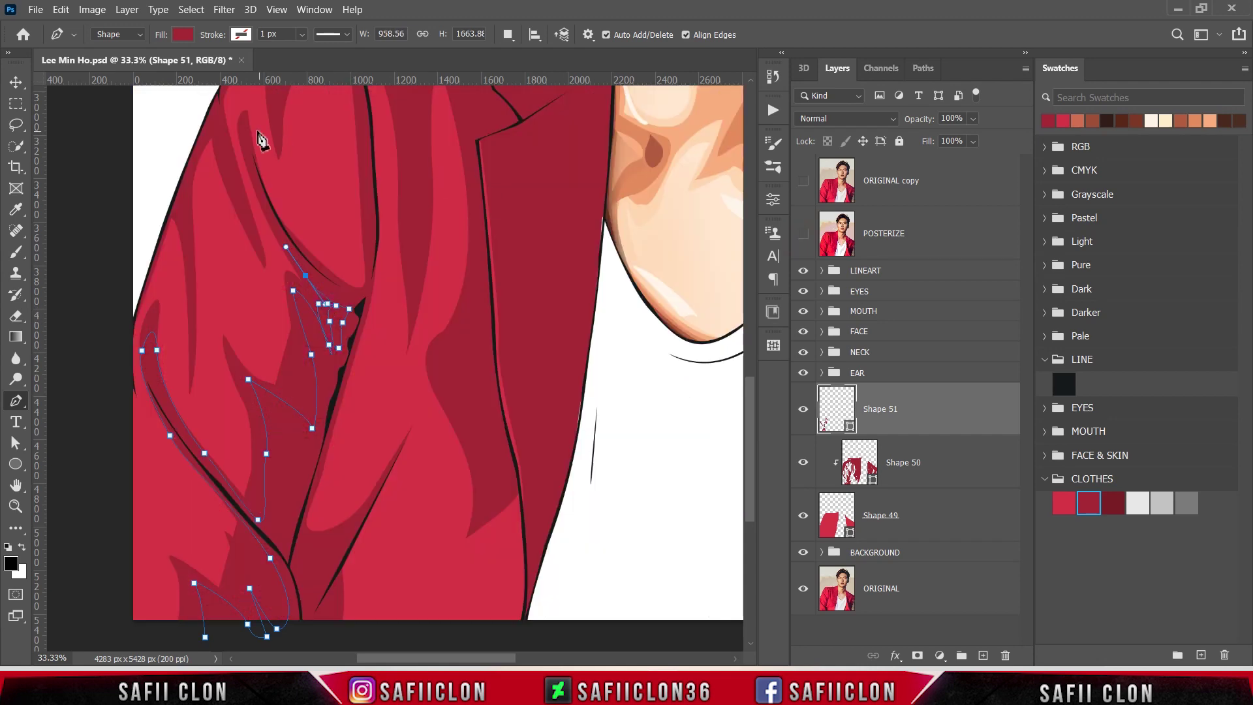
Continue the fold outline up the upper sleeve and along the shoulder.
{"action": "scroll", "coordinate": [241, 163], "scroll_direction": "up", "scroll_amount": 3}
{"action": "left_click", "coordinate": [241, 276]}
{"action": "mouse_move", "coordinate": [347, 443]}
{"action": "left_mouse_down"}
{"action": "mouse_move", "coordinate": [407, 471]}
{"action": "mouse_move", "coordinate": [362, 455]}
{"action": "left_mouse_up"}
{"action": "left_click", "coordinate": [803, 233]}
{"action": "left_click", "coordinate": [803, 233]}
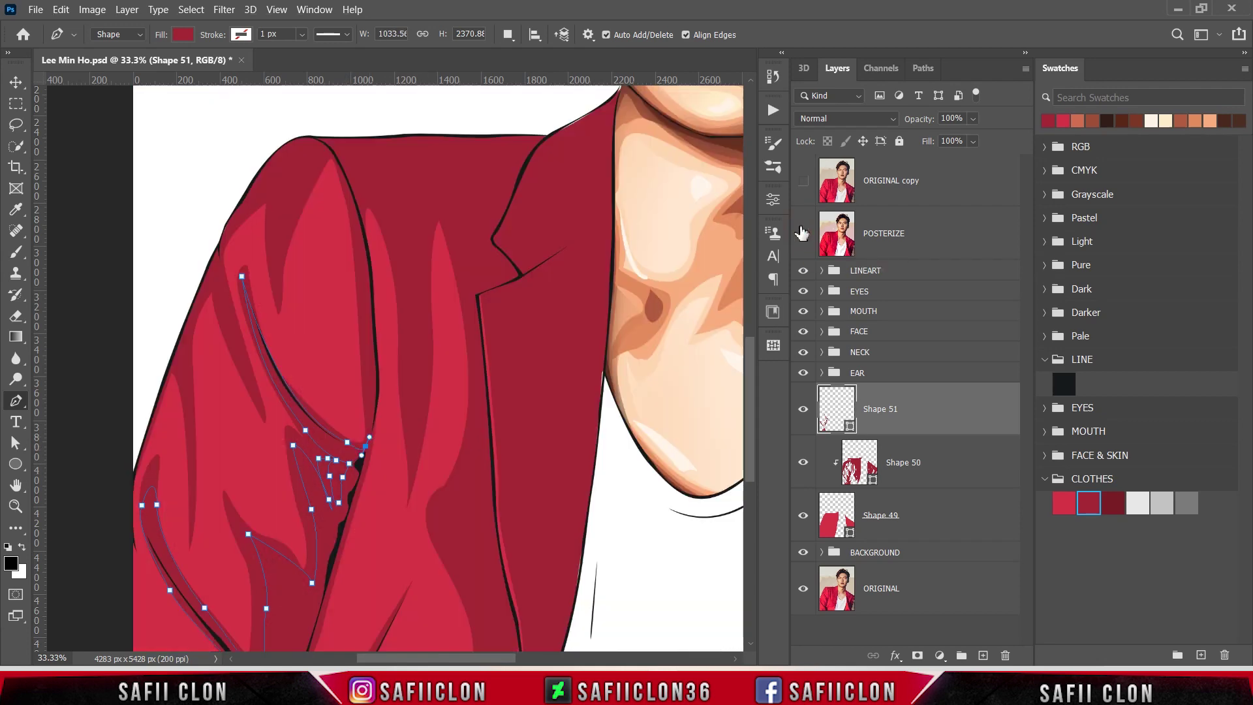
{"action": "left_click_drag", "start_coordinate": [367, 346], "coordinate": [364, 299]}
{"action": "left_click", "coordinate": [803, 233]}
{"action": "left_click_drag", "start_coordinate": [338, 166], "coordinate": [318, 134]}
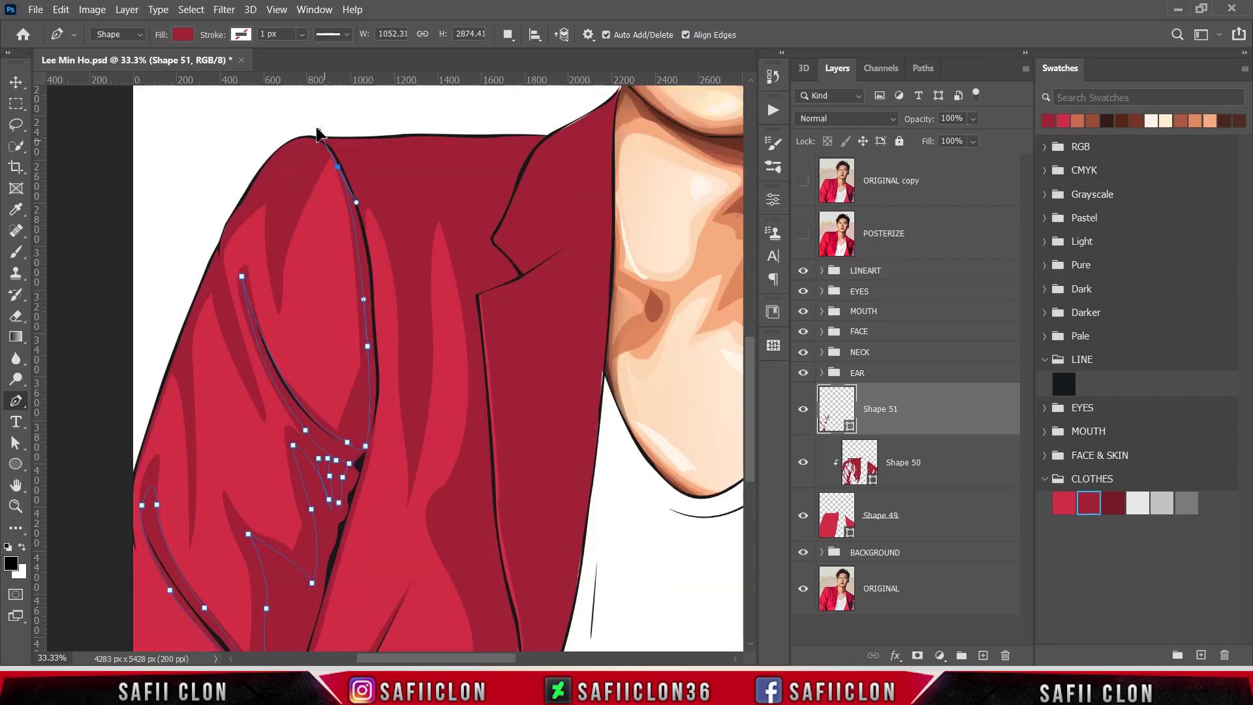
{"action": "left_click", "coordinate": [803, 233]}
{"action": "left_click", "coordinate": [308, 151]}
{"action": "left_click", "coordinate": [277, 264]}
{"action": "left_click_drag", "start_coordinate": [276, 175], "coordinate": [268, 199]}
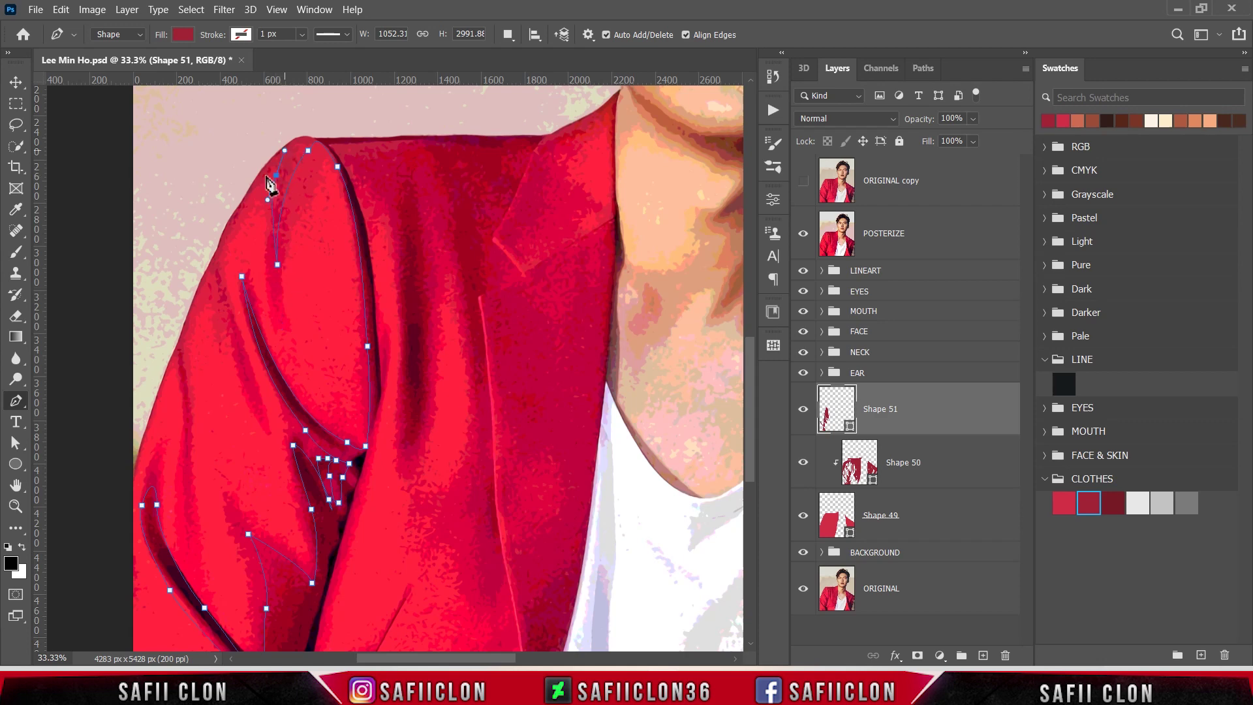
{"action": "left_click", "coordinate": [803, 233]}
Trace down the sleeve's left contour, over the shoulder top, and down its right side.
{"action": "scroll", "coordinate": [470, 526], "scroll_direction": "left", "scroll_amount": 2}
{"action": "left_click_drag", "start_coordinate": [333, 319], "coordinate": [326, 343]}
{"action": "left_click", "coordinate": [802, 233]}
{"action": "left_click", "coordinate": [803, 233]}
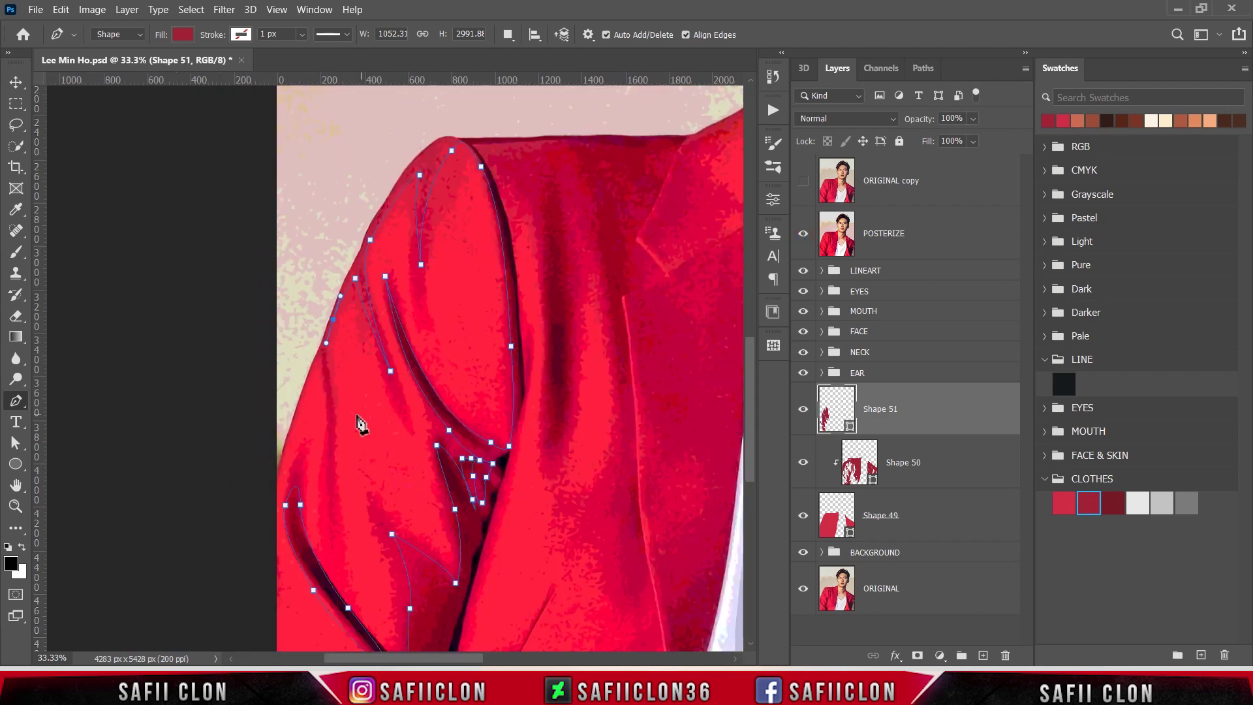
{"action": "left_click_drag", "start_coordinate": [329, 399], "coordinate": [330, 418]}
{"action": "left_click_drag", "start_coordinate": [331, 494], "coordinate": [326, 507]}
{"action": "left_click", "coordinate": [274, 484]}
{"action": "left_click", "coordinate": [320, 233]}
{"action": "left_click", "coordinate": [398, 130]}
{"action": "left_click", "coordinate": [453, 127]}
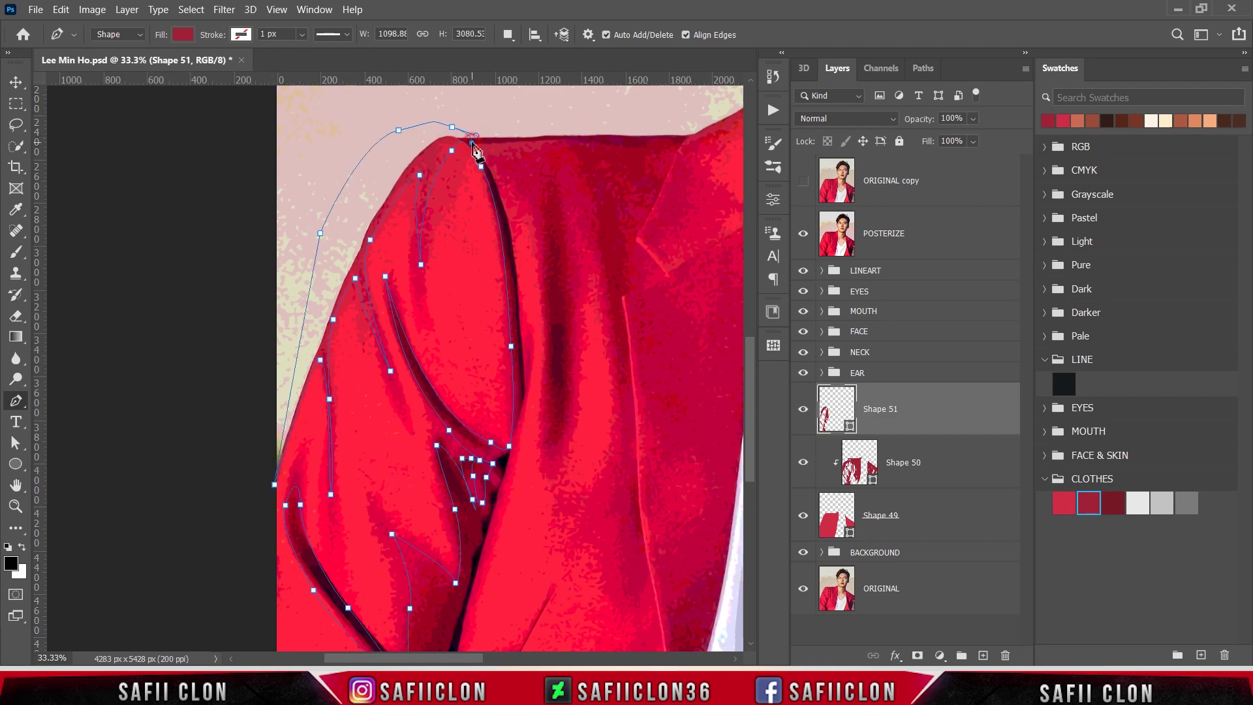
{"action": "left_click", "coordinate": [515, 273]}
{"action": "mouse_move", "coordinate": [519, 378]}
{"action": "left_mouse_down"}
{"action": "mouse_move", "coordinate": [529, 354]}
{"action": "mouse_move", "coordinate": [482, 416]}
{"action": "left_mouse_up"}
Close the sleeve shading path at the bottom, hide POSTERIZE, and zoom out.
{"action": "left_click", "coordinate": [522, 403]}
{"action": "left_click", "coordinate": [803, 233]}
{"action": "scroll", "coordinate": [480, 414], "scroll_direction": "down", "scroll_amount": 2}
{"action": "left_click_drag", "start_coordinate": [451, 521], "coordinate": [453, 537]}
{"action": "left_click", "coordinate": [803, 233]}
{"action": "scroll", "coordinate": [558, 465], "scroll_direction": "down", "scroll_amount": 1}
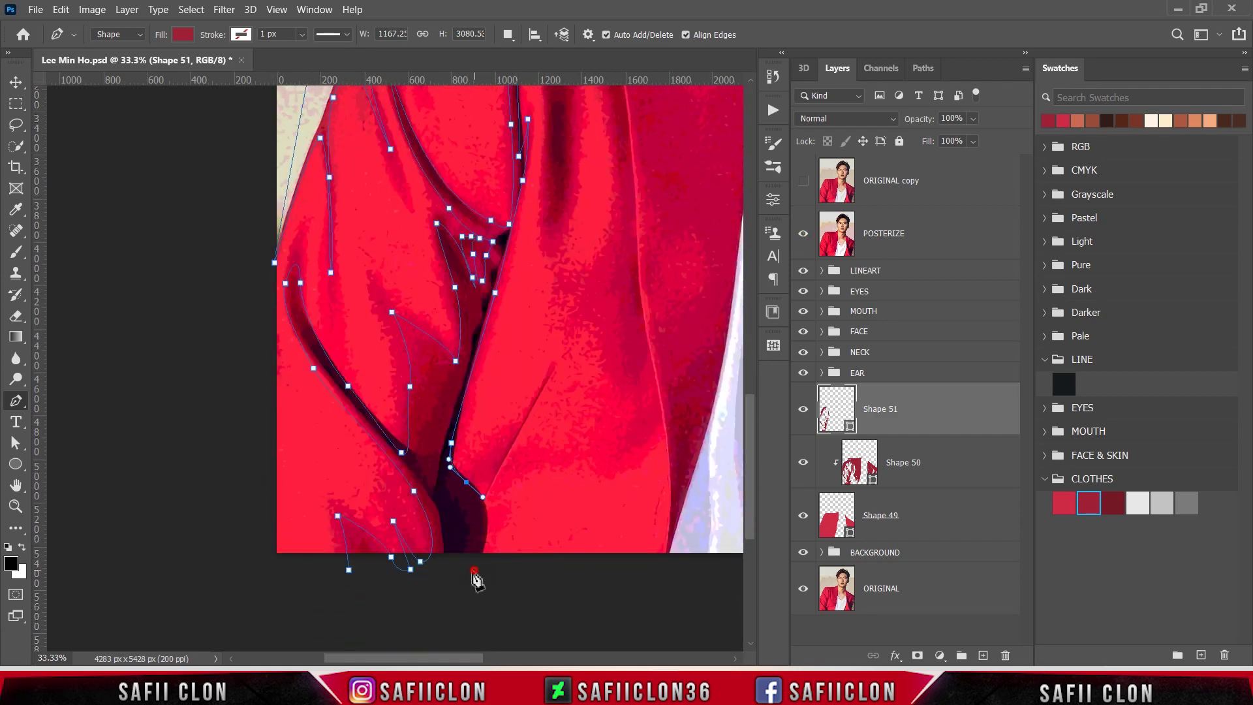
{"action": "left_click", "coordinate": [348, 570]}
{"action": "left_click", "coordinate": [803, 233]}
{"action": "key", "text": "ctrl+minus"}
{"action": "key", "text": "ctrl+minus"}
{"action": "key", "text": "ctrl+minus"}
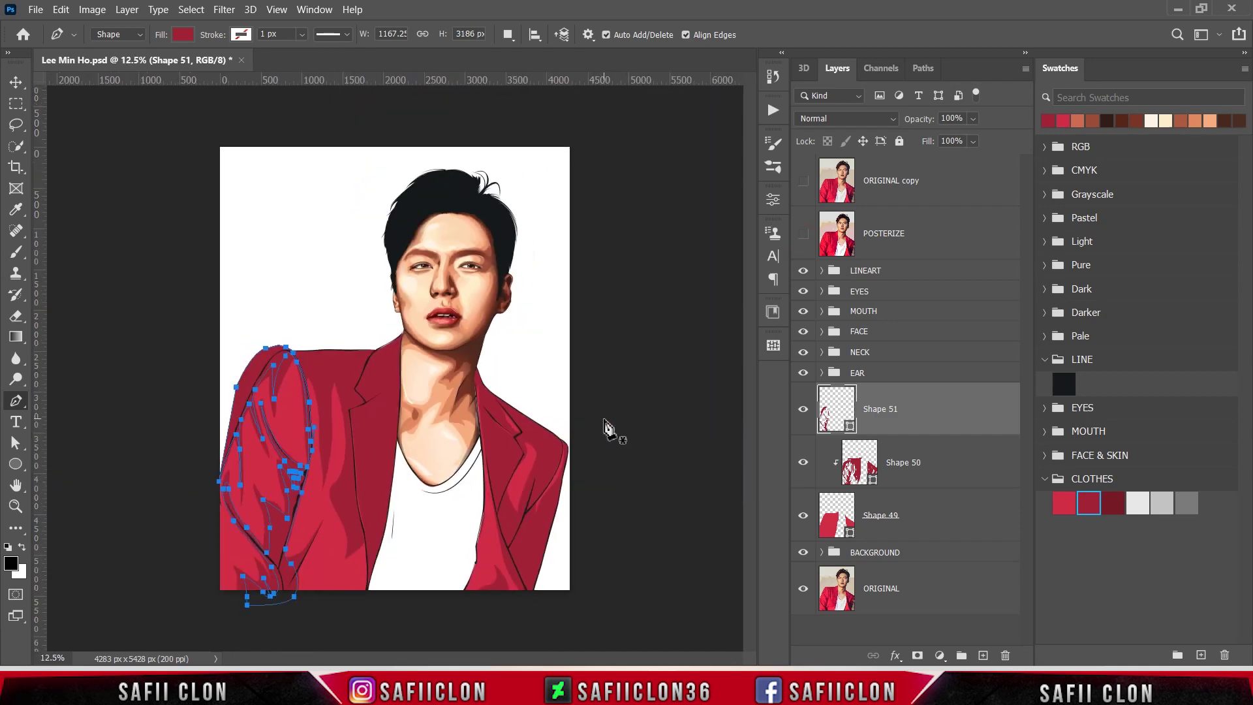
Fill Shape 51 with dark red 761826 and clip it to the jacket layer below.
{"action": "double_click", "coordinate": [851, 429]}
{"action": "left_click", "coordinate": [1115, 501]}
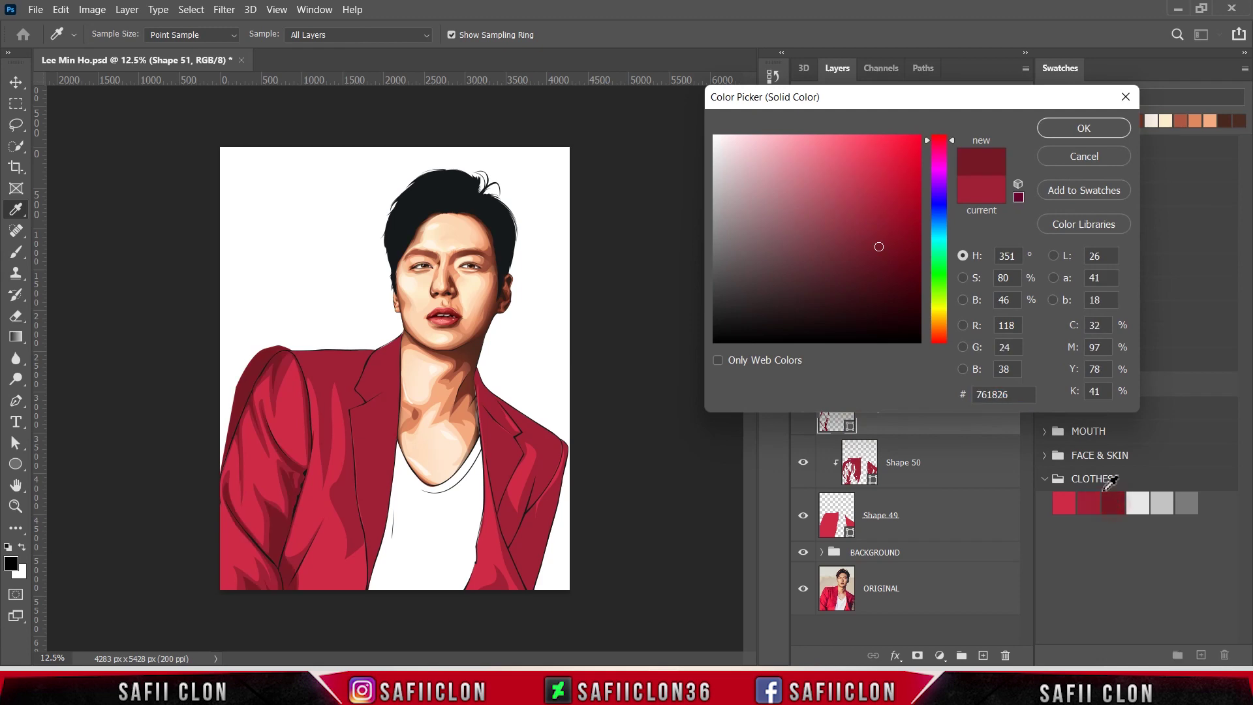
{"action": "left_click", "coordinate": [1068, 129]}
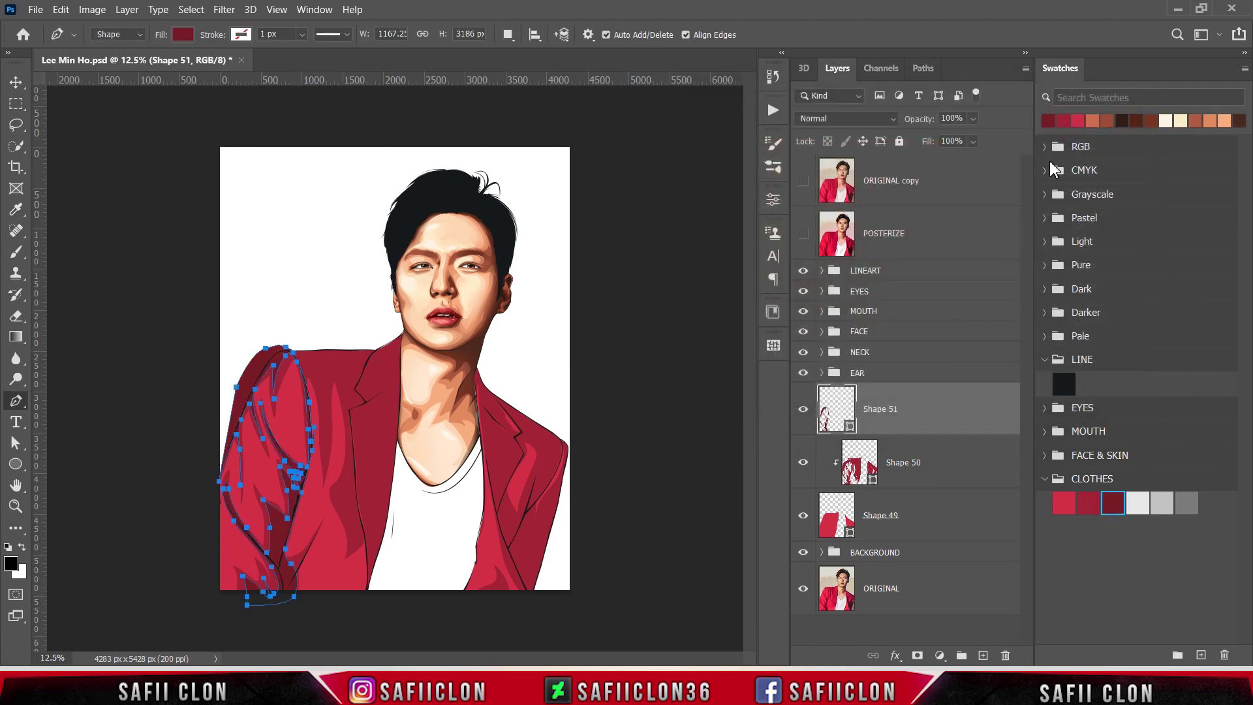
{"action": "right_click", "coordinate": [914, 409]}
{"action": "left_click", "coordinate": [986, 295]}
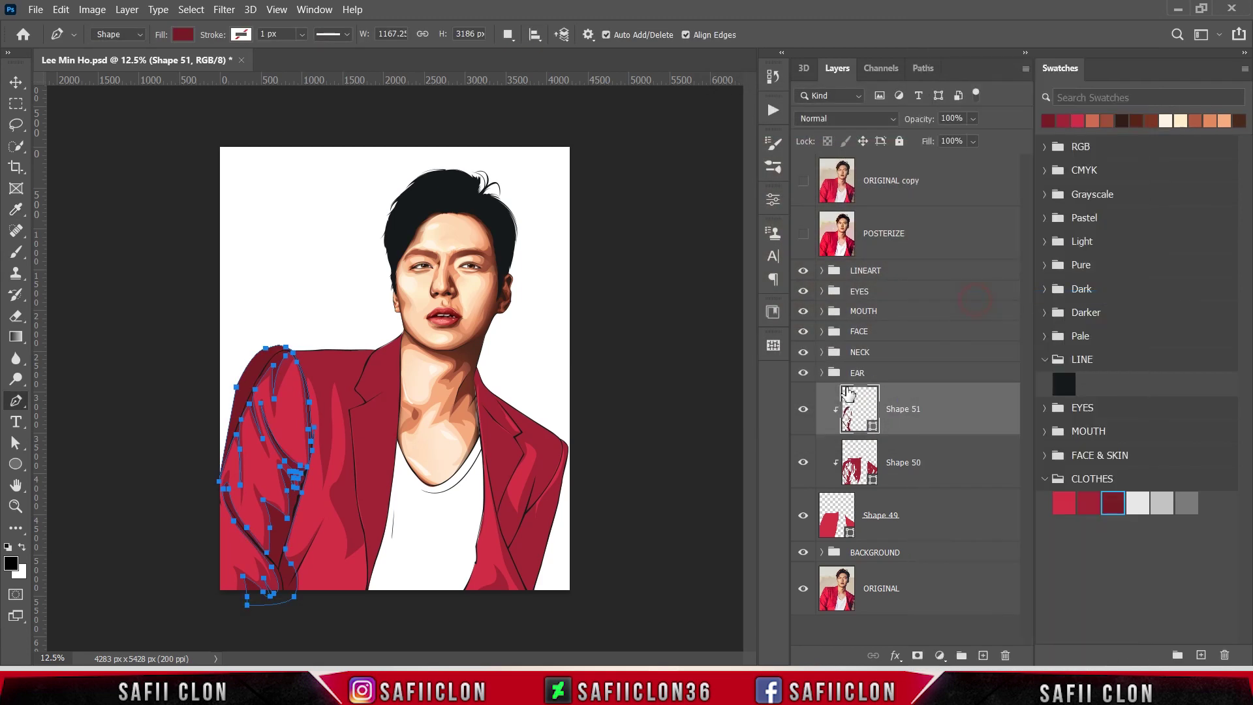
{"action": "key", "text": "Escape"}
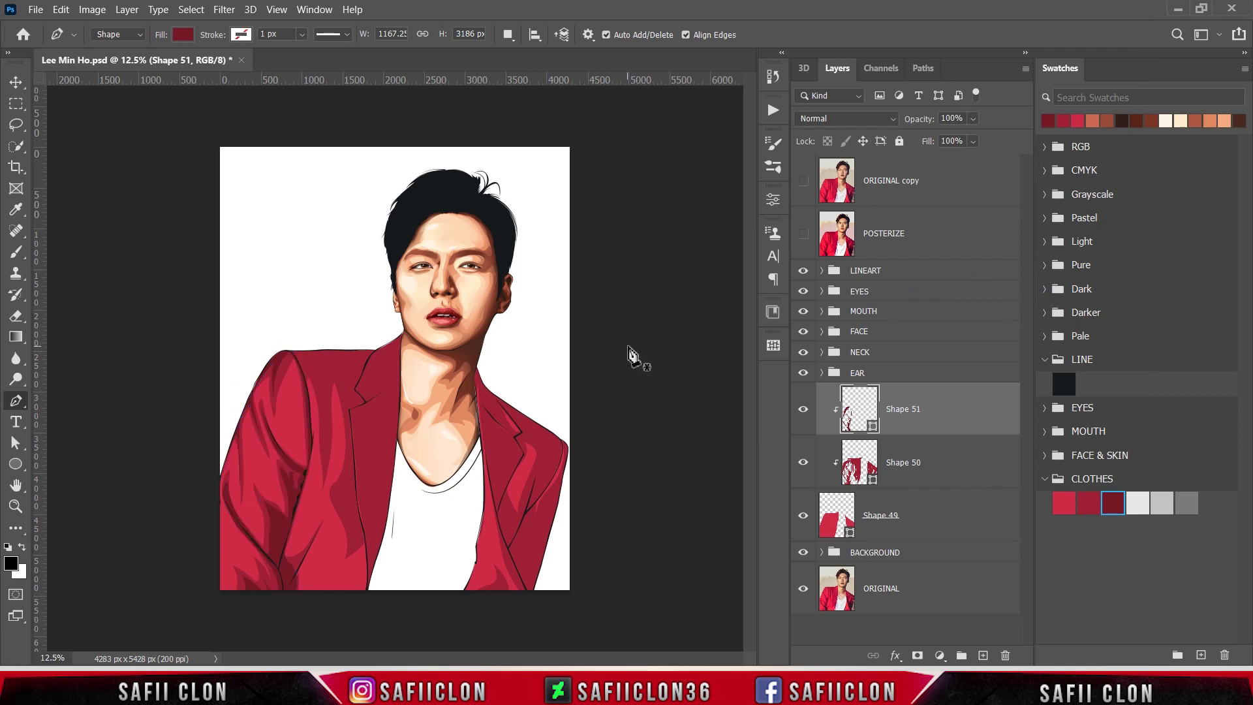
Save the document, then set new Pen paths to combine into the current shape.
{"action": "key", "text": "ctrl+plus"}
{"action": "scroll", "coordinate": [632, 372], "scroll_direction": "down", "scroll_amount": 2}
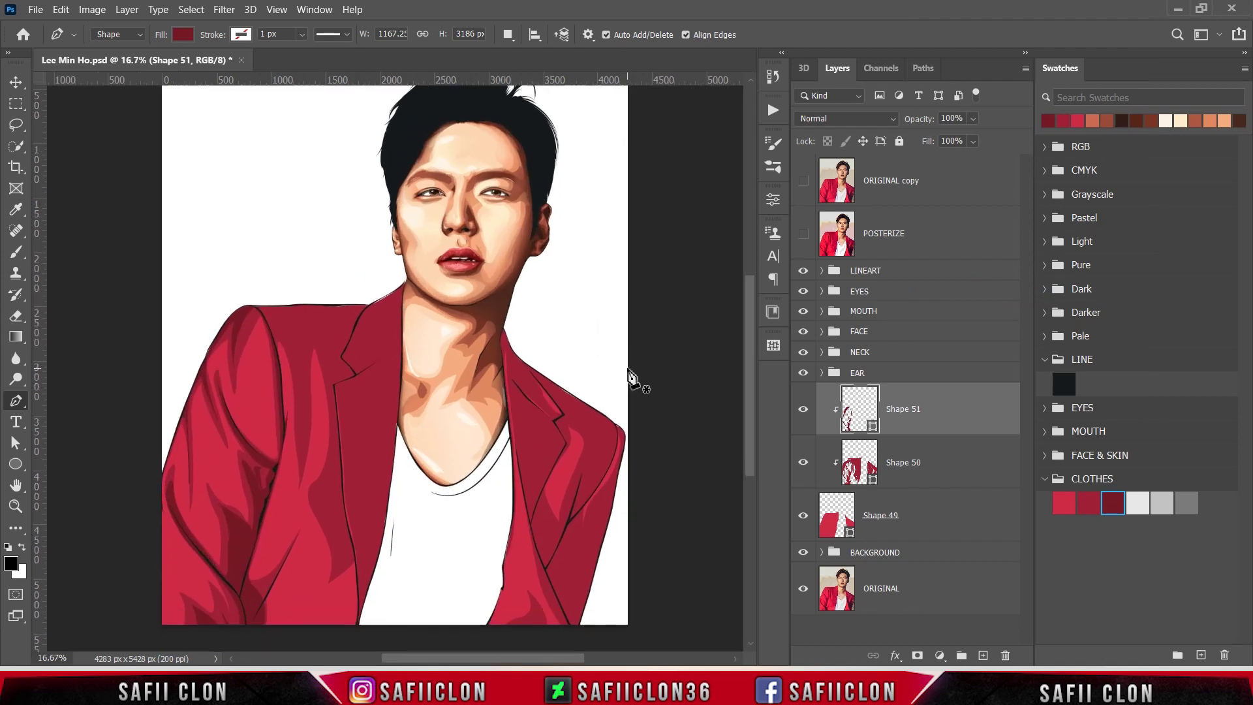
{"action": "key", "text": "ctrl+s"}
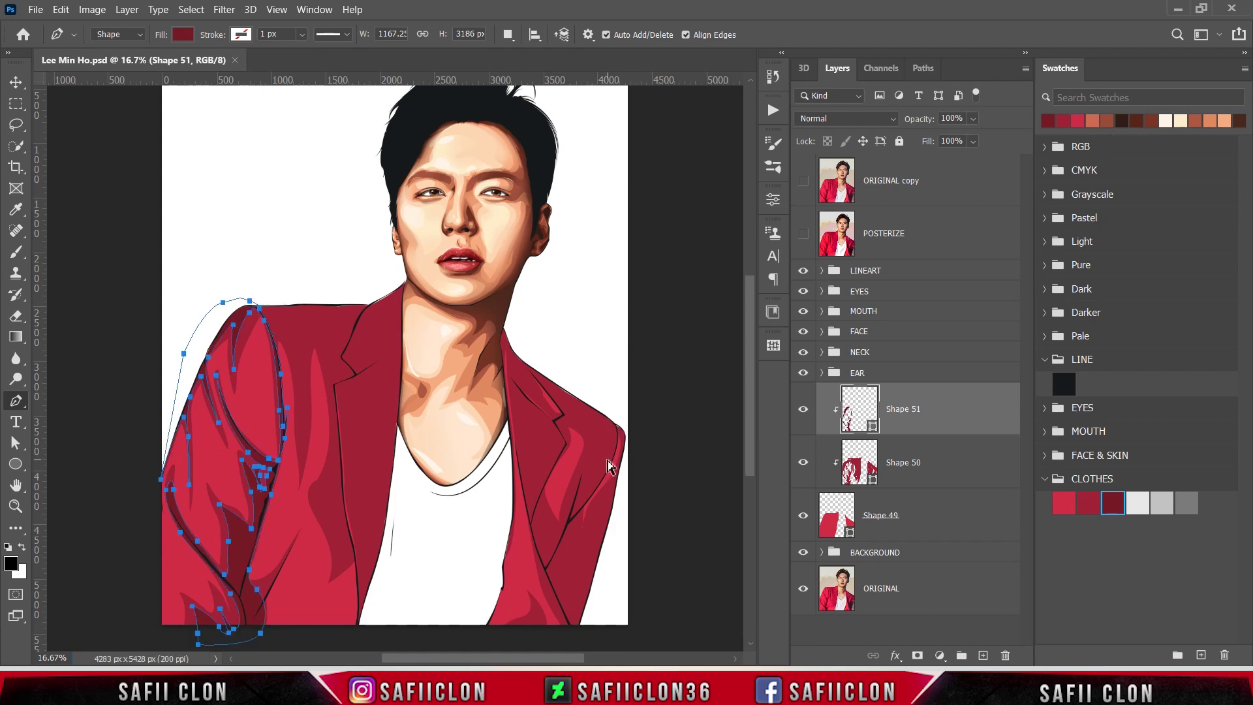
{"action": "key", "text": "ctrl+plus"}
{"action": "scroll", "coordinate": [511, 302], "scroll_direction": "down", "scroll_amount": 2}
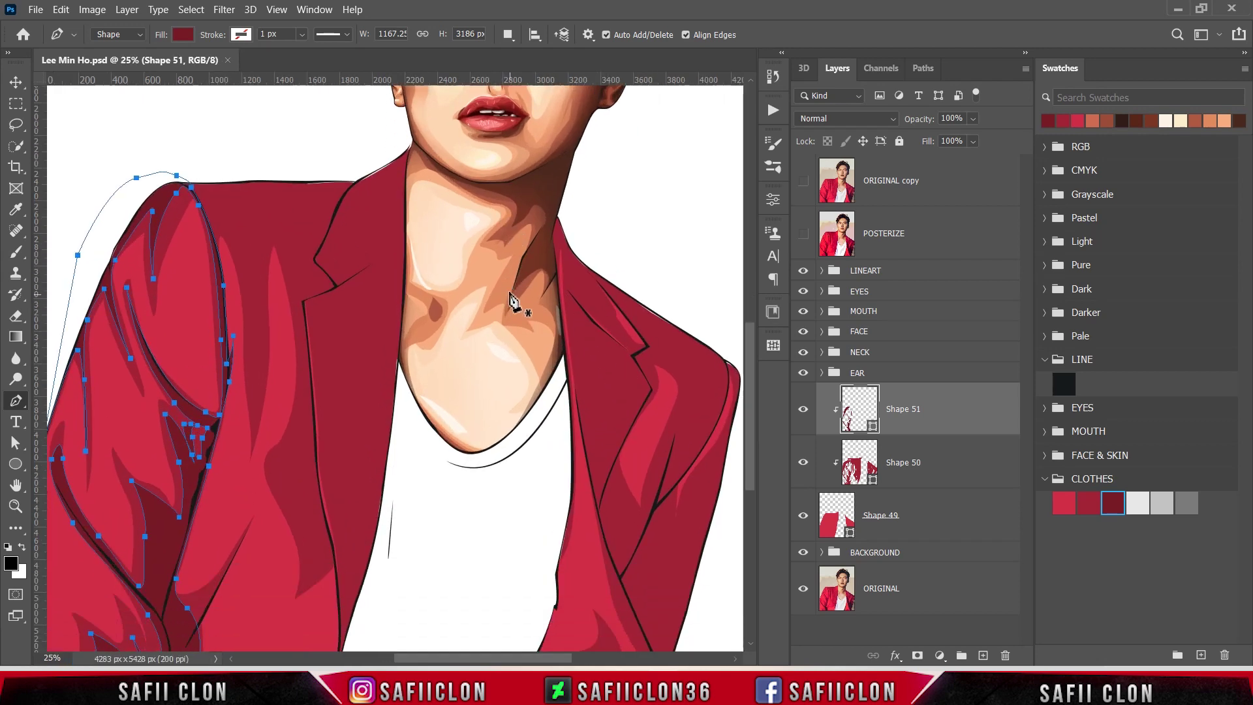
{"action": "scroll", "coordinate": [511, 301], "scroll_direction": "down", "scroll_amount": 2}
{"action": "left_click", "coordinate": [508, 36]}
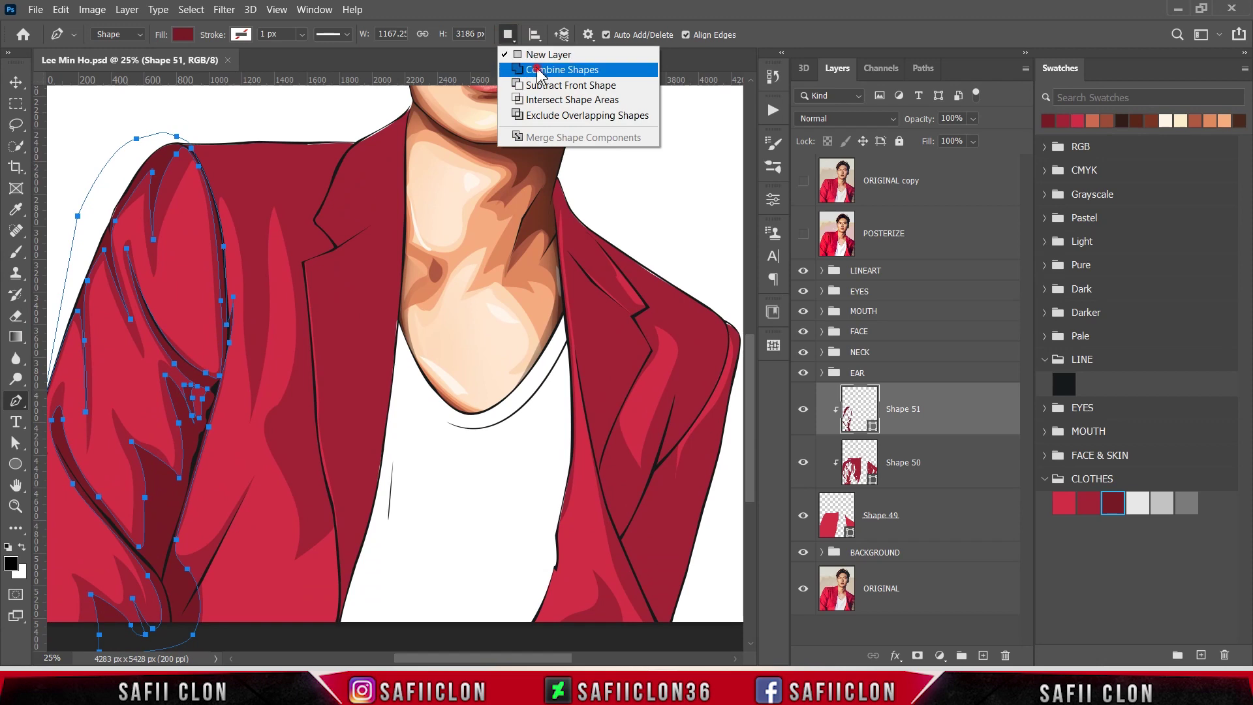
With Combine Shapes on and POSTERIZE shown, start a shoulder shading piece traced down the sleeve.
{"action": "left_click", "coordinate": [537, 67]}
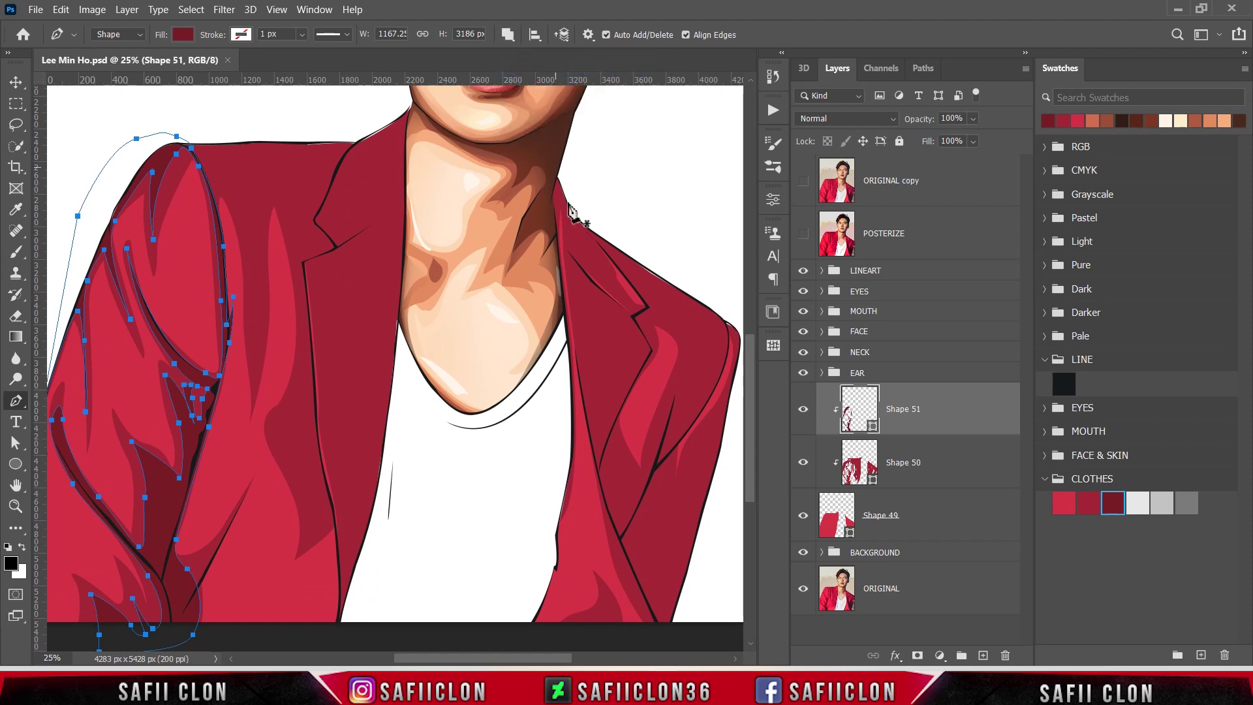
{"action": "left_click", "coordinate": [802, 234]}
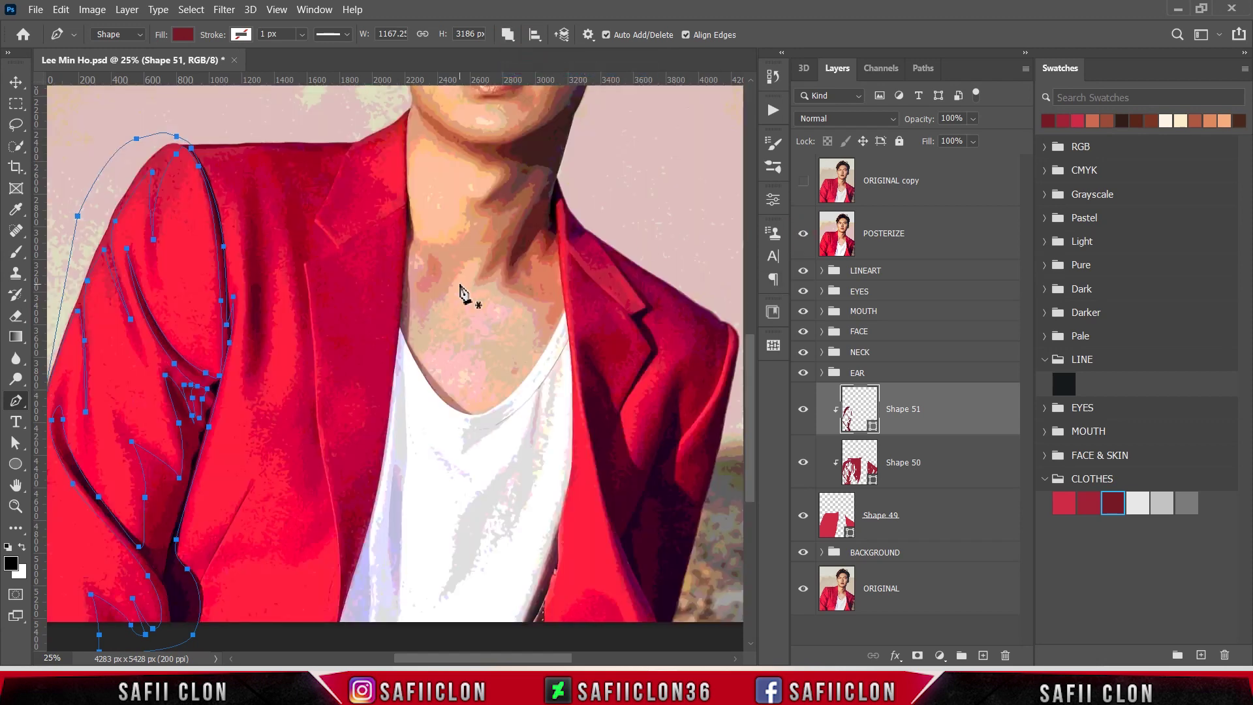
{"action": "left_click", "coordinate": [171, 146]}
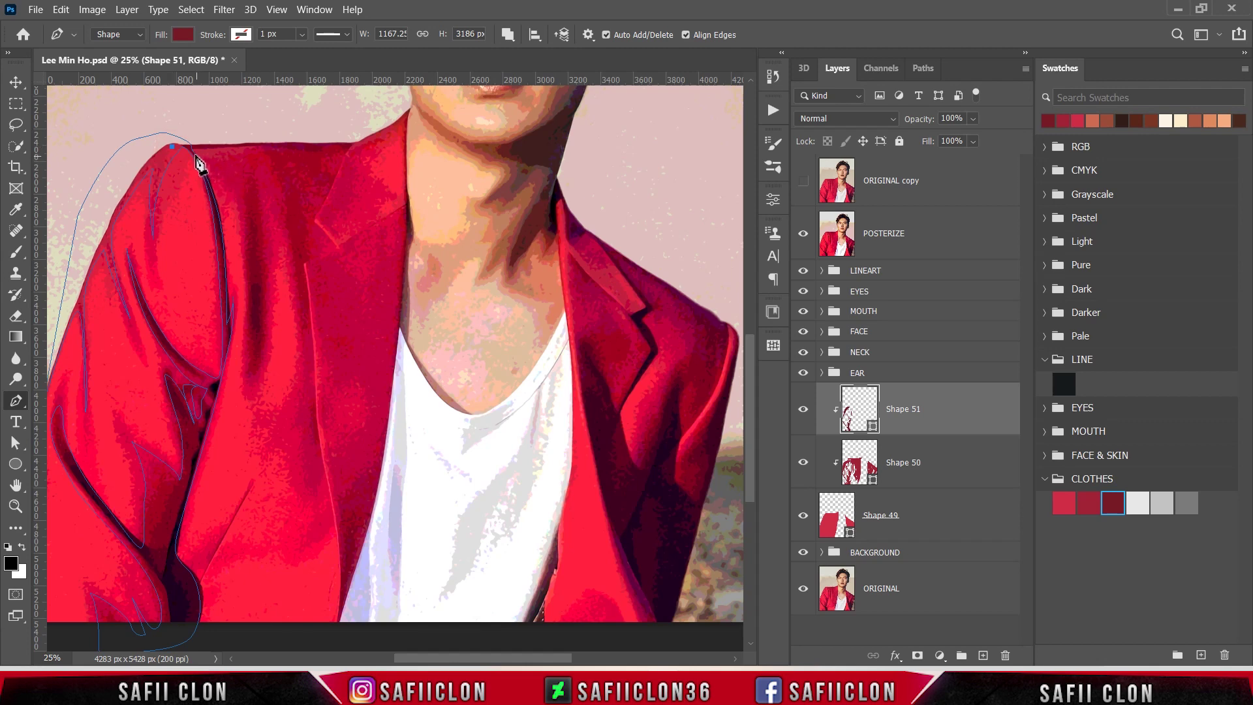
{"action": "left_click_drag", "start_coordinate": [208, 177], "coordinate": [212, 193]}
{"action": "left_click_drag", "start_coordinate": [256, 152], "coordinate": [273, 156]}
{"action": "left_click_drag", "start_coordinate": [300, 316], "coordinate": [300, 380]}
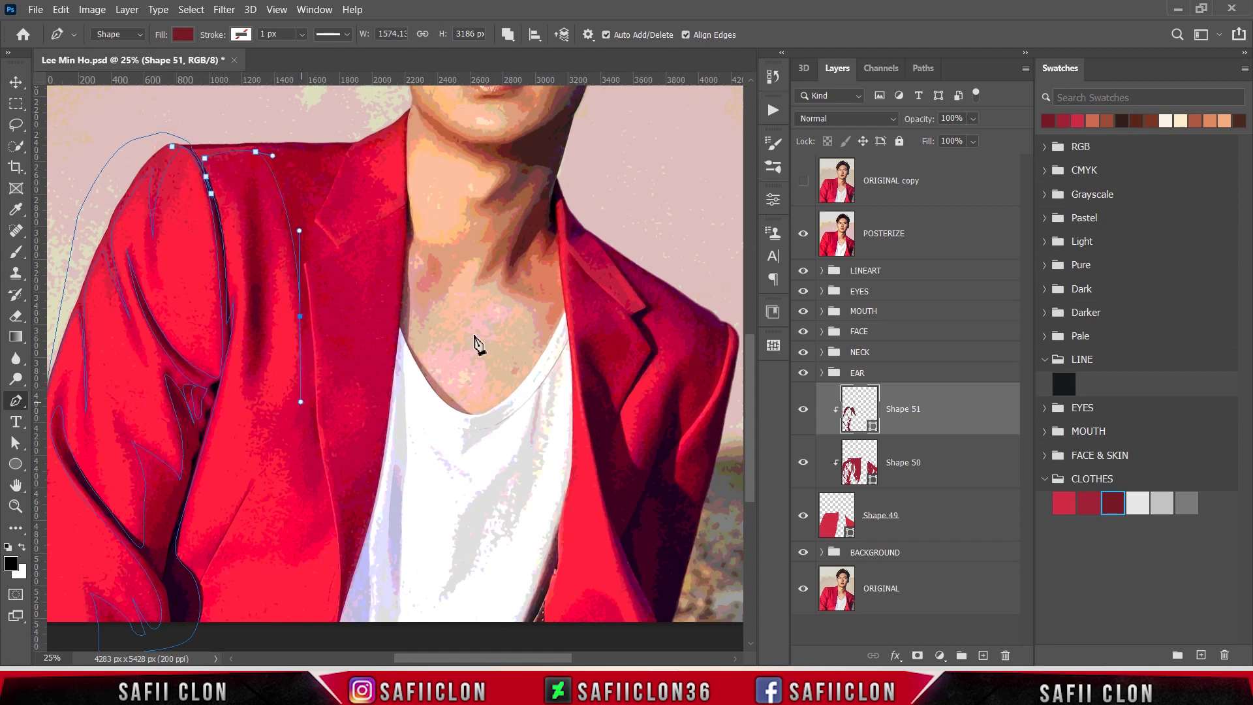
{"action": "left_click", "coordinate": [282, 444]}
{"action": "left_click_drag", "start_coordinate": [301, 423], "coordinate": [313, 392]}
Run the shoulder shading outline up beside the lapel, across the shoulder, and close it.
{"action": "left_click", "coordinate": [314, 495]}
{"action": "left_click", "coordinate": [325, 470]}
{"action": "left_click", "coordinate": [803, 233]}
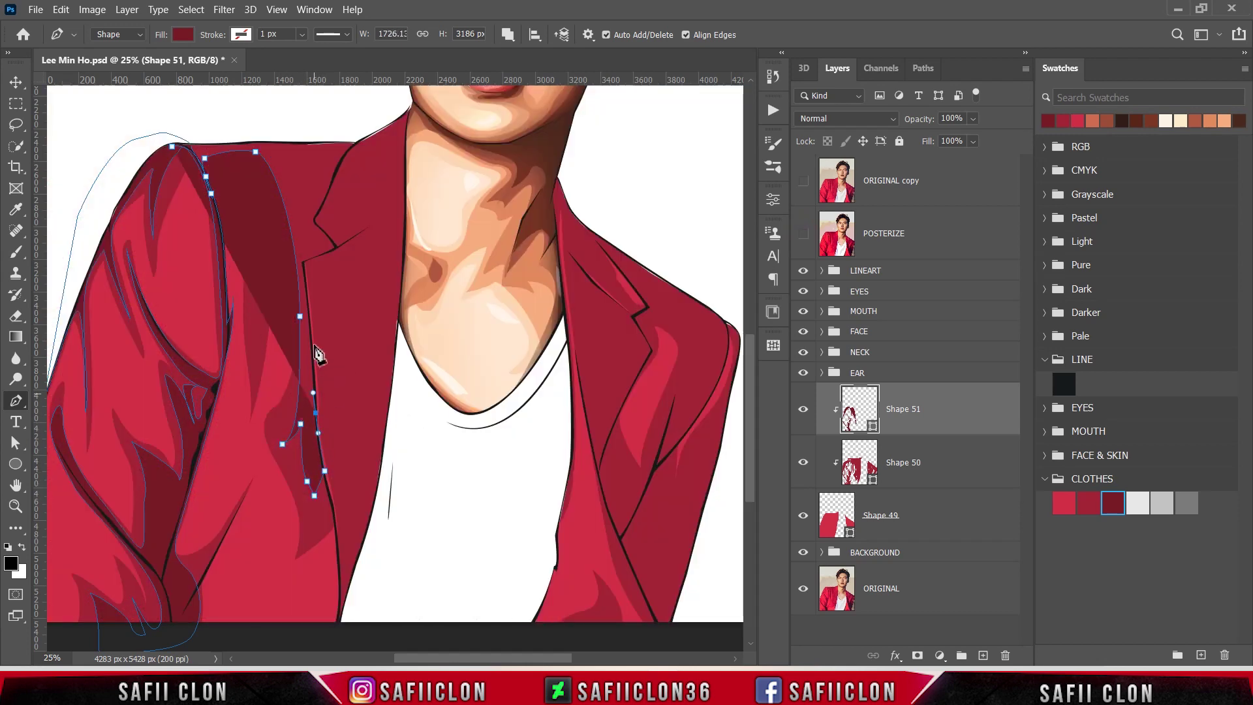
{"action": "left_click", "coordinate": [303, 263]}
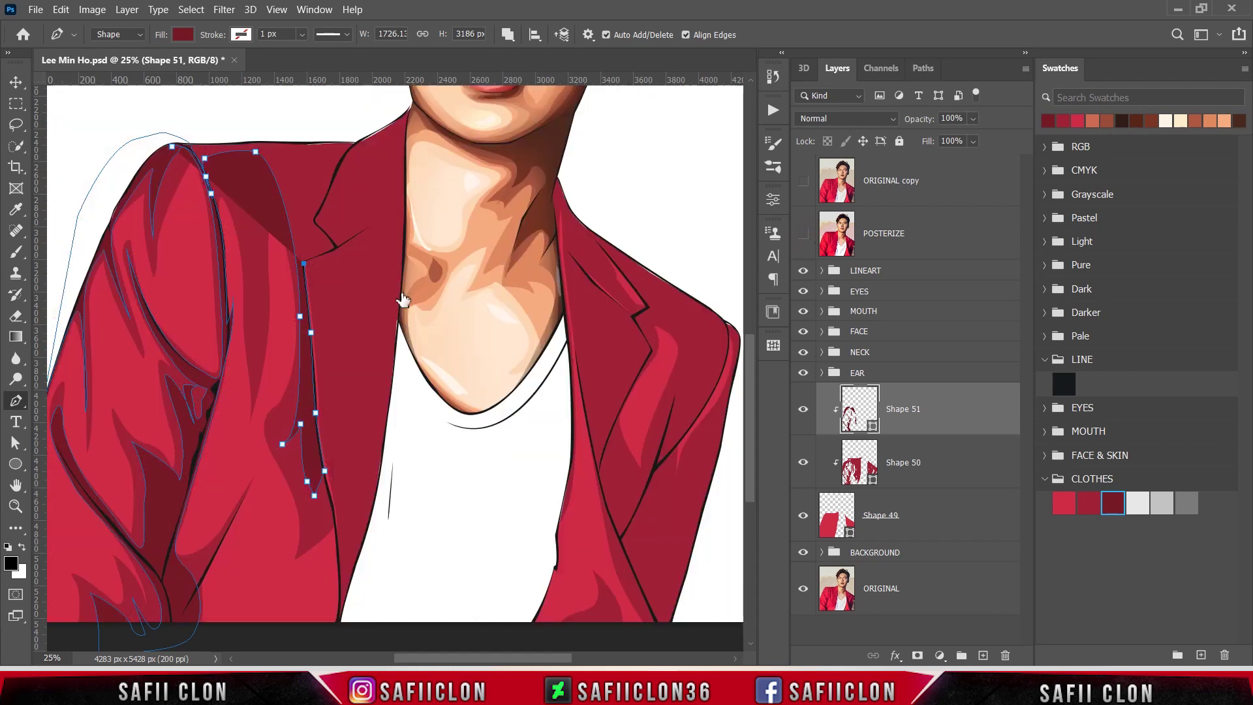
{"action": "left_click_drag", "start_coordinate": [314, 216], "coordinate": [322, 210]}
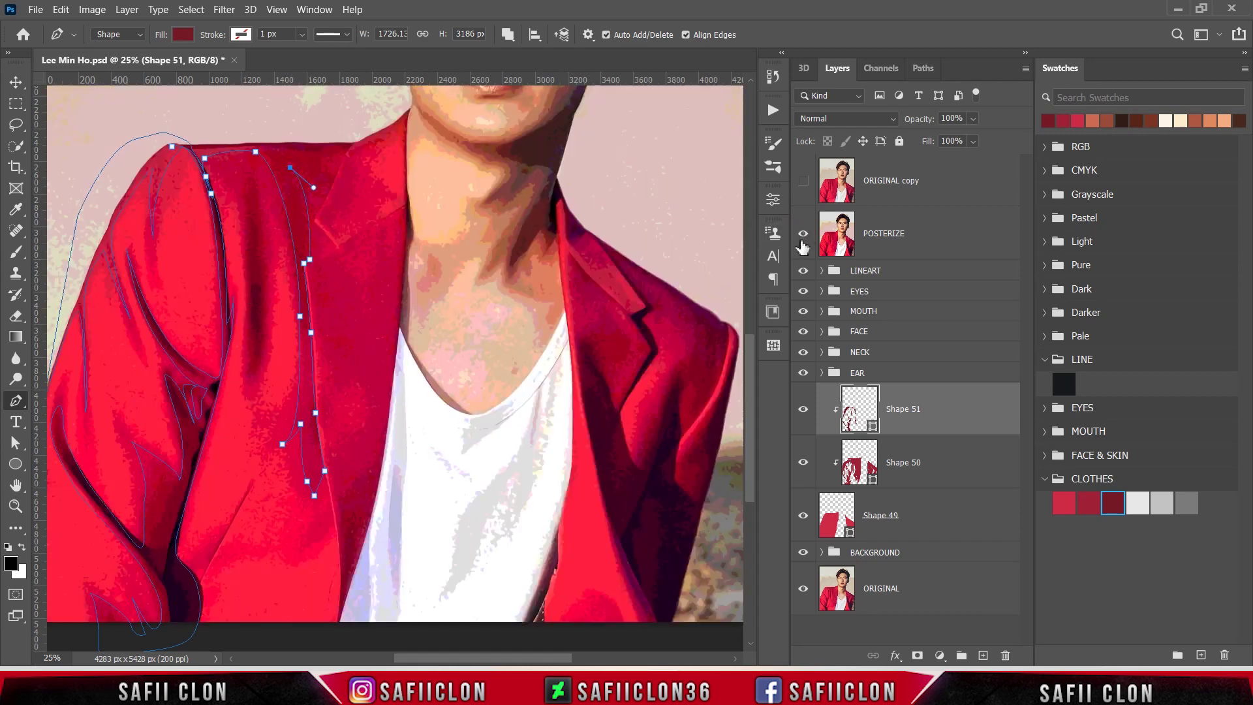
{"action": "left_click", "coordinate": [334, 175]}
{"action": "left_click", "coordinate": [364, 132]}
{"action": "left_click", "coordinate": [205, 117]}
{"action": "left_click", "coordinate": [139, 122]}
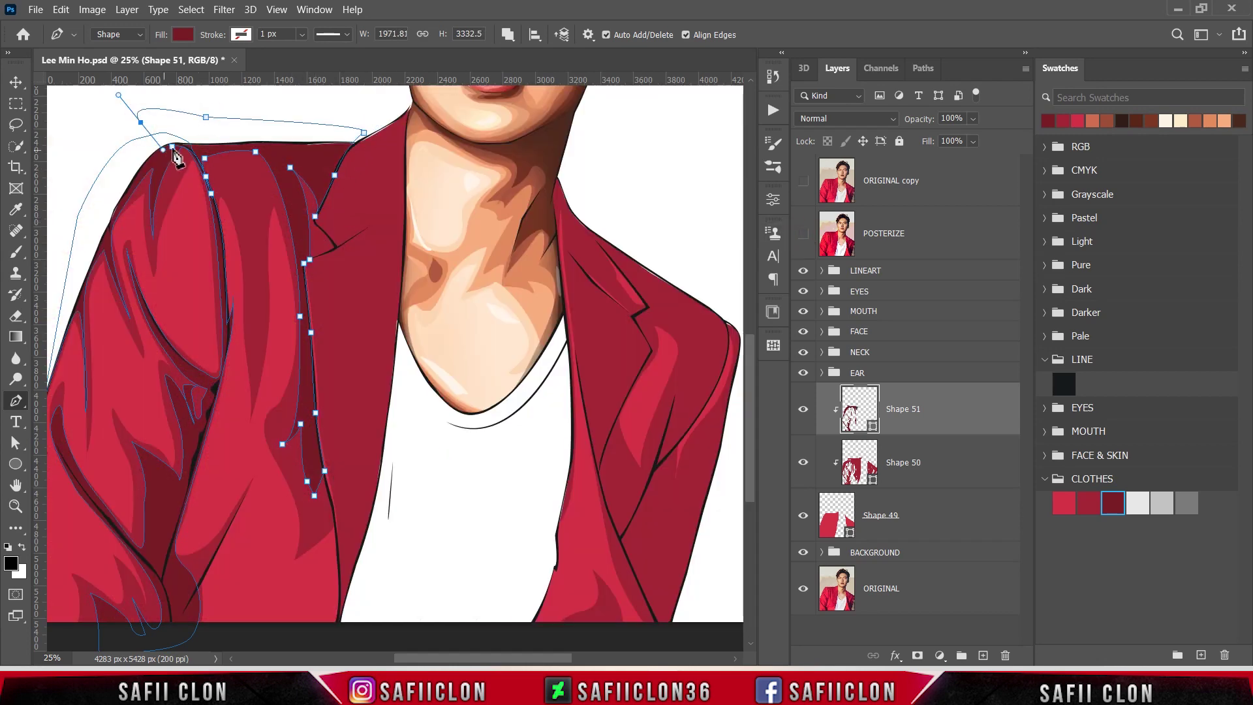
{"action": "left_click", "coordinate": [172, 146]}
{"action": "left_click", "coordinate": [803, 233]}
Trace a new fold shape down the sleeve, undoing a misplaced point and redrawing toward the lapel.
{"action": "left_click", "coordinate": [239, 179]}
{"action": "left_click_drag", "start_coordinate": [245, 374], "coordinate": [229, 471]}
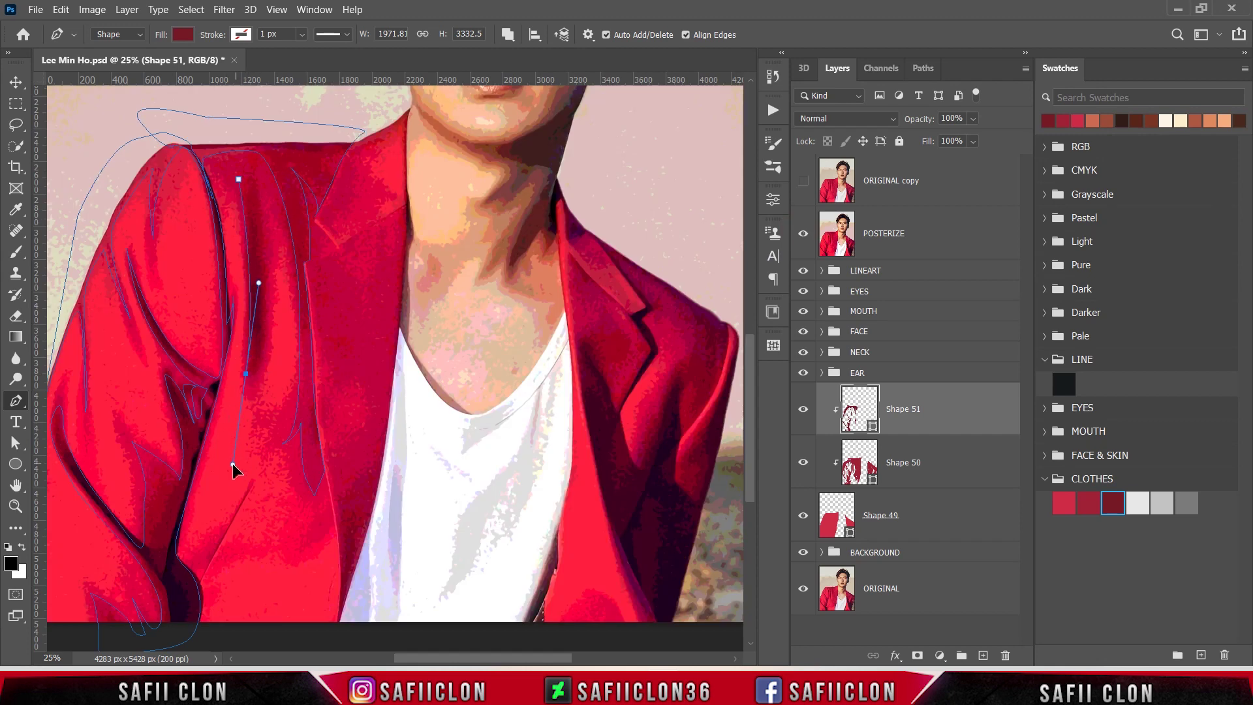
{"action": "left_click", "coordinate": [803, 235]}
{"action": "left_click_drag", "start_coordinate": [263, 344], "coordinate": [264, 321]}
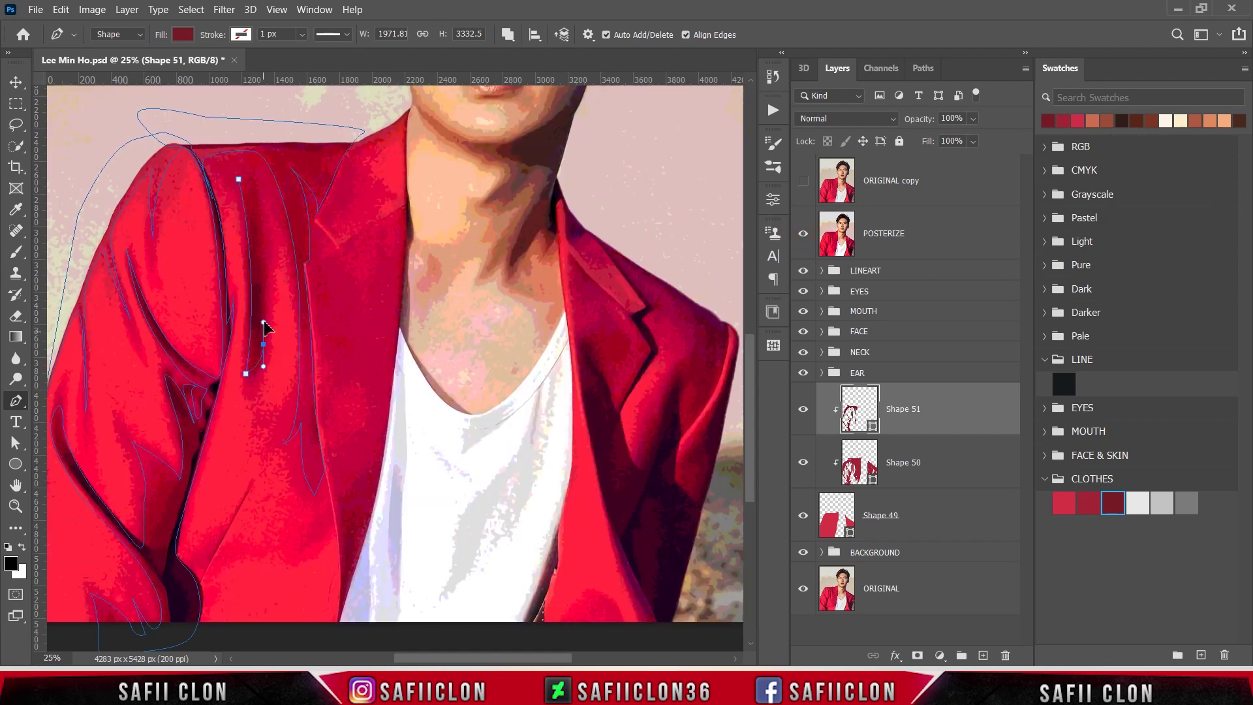
{"action": "scroll", "coordinate": [421, 282], "scroll_direction": "down", "scroll_amount": 2}
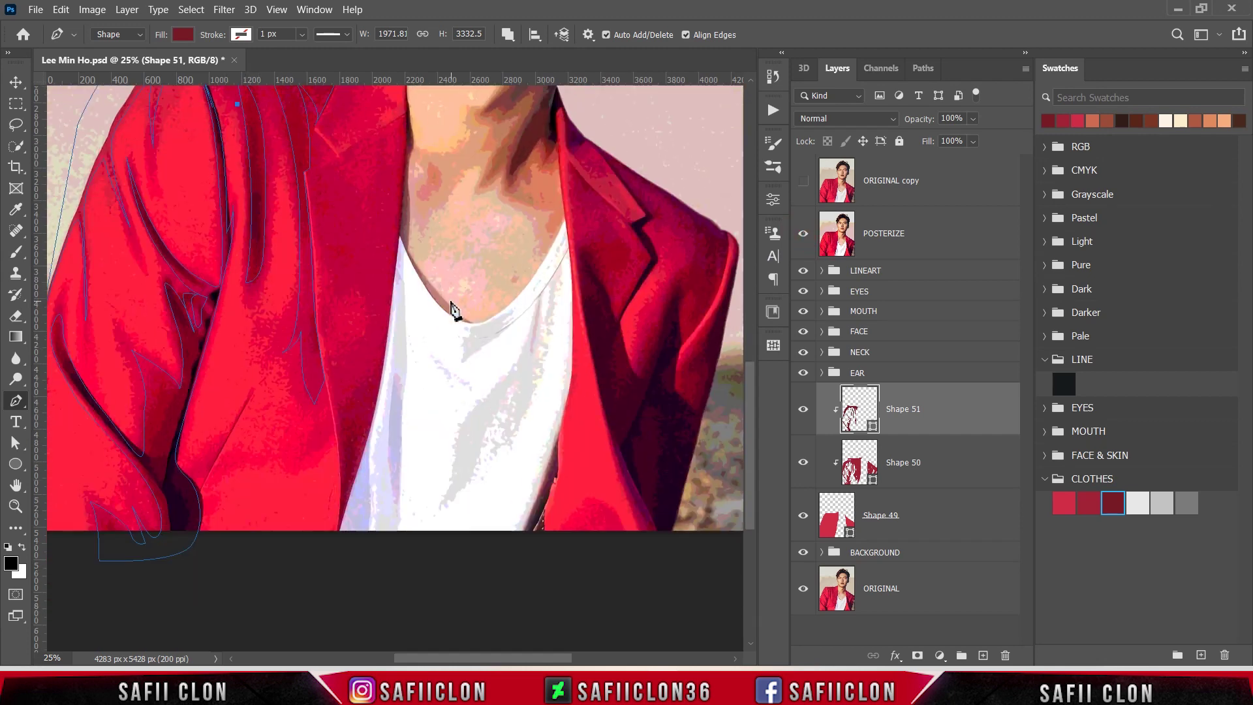
{"action": "left_click", "coordinate": [804, 235]}
{"action": "scroll", "coordinate": [337, 415], "scroll_direction": "up", "scroll_amount": 1}
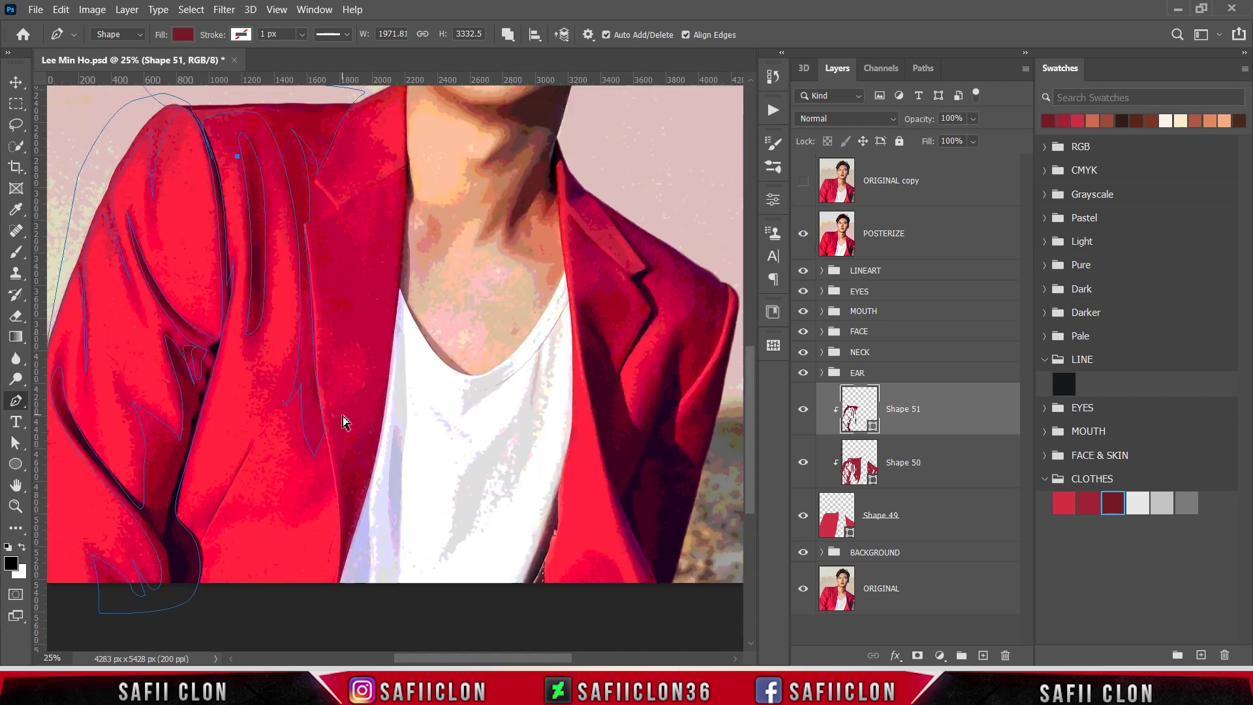
{"action": "left_click_drag", "start_coordinate": [388, 383], "coordinate": [395, 333]}
{"action": "key", "text": "ctrl+z"}
{"action": "left_click_drag", "start_coordinate": [330, 402], "coordinate": [323, 367]}
{"action": "left_click", "coordinate": [804, 234]}
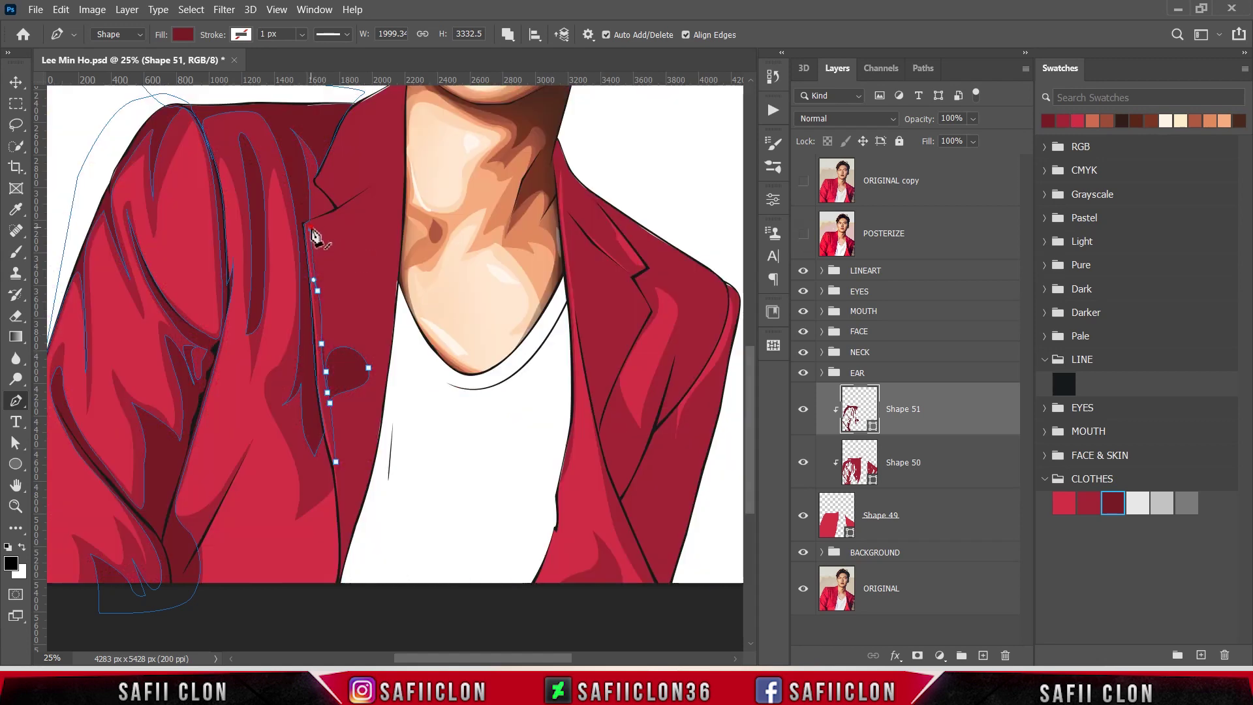
Trace the lapel shading up to the collar, along the neckline, down to the bottom, and close it.
{"action": "left_click", "coordinate": [333, 217]}
{"action": "left_click", "coordinate": [344, 203]}
{"action": "left_click_drag", "start_coordinate": [365, 287], "coordinate": [364, 356]}
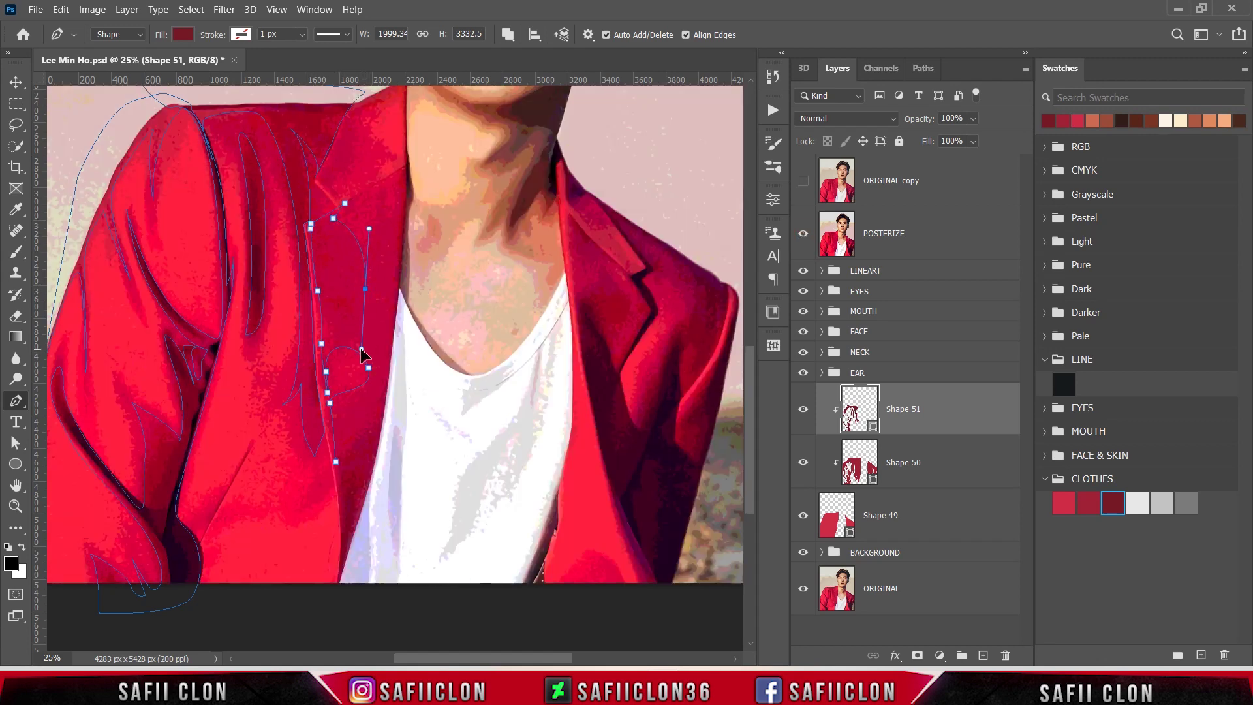
{"action": "left_click", "coordinate": [389, 211]}
{"action": "left_click", "coordinate": [388, 193]}
{"action": "left_click", "coordinate": [408, 168]}
{"action": "left_click", "coordinate": [453, 377]}
{"action": "left_click", "coordinate": [373, 589]}
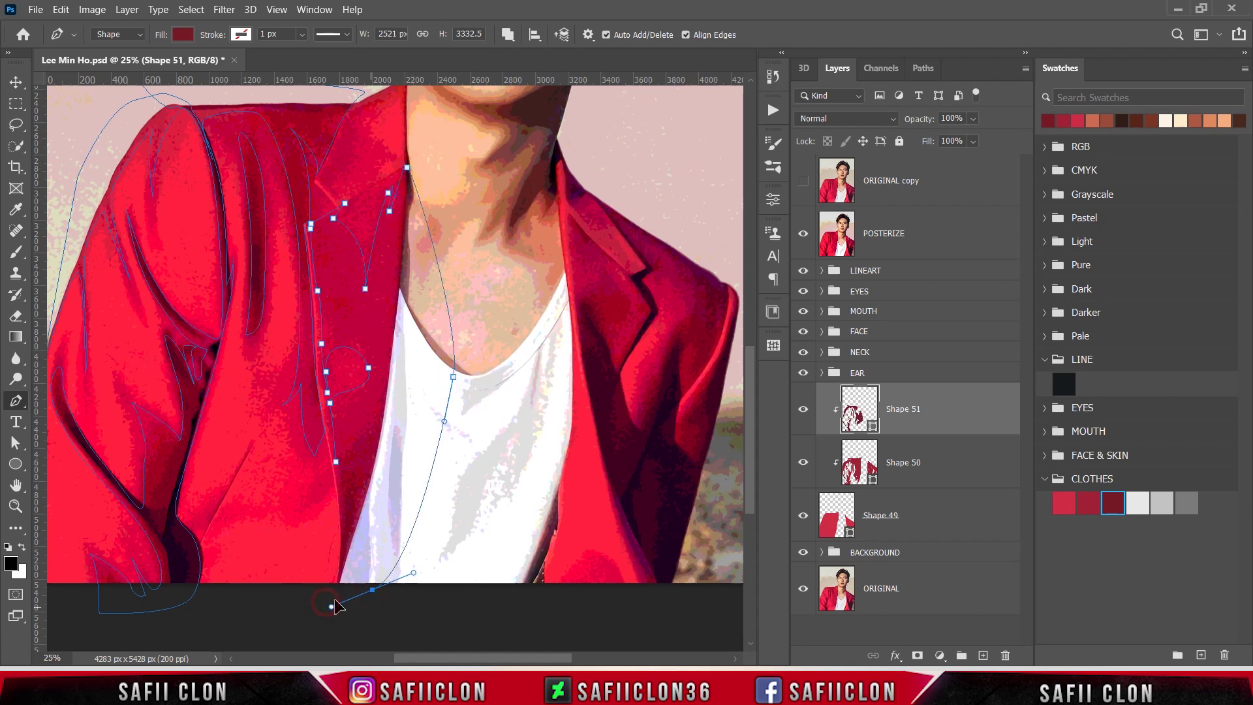
{"action": "left_click", "coordinate": [325, 601]}
{"action": "left_click", "coordinate": [803, 233]}
{"action": "left_click", "coordinate": [333, 477]}
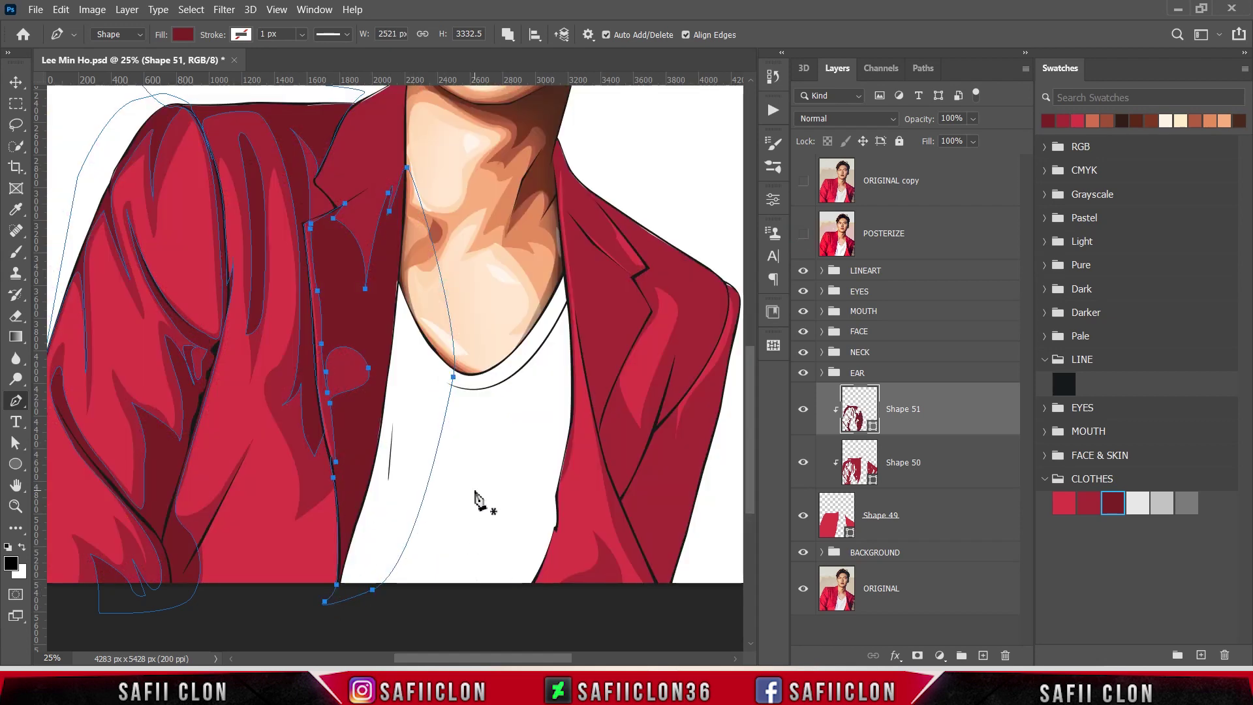
{"action": "left_click", "coordinate": [803, 233]}
Reshape the dark collar band and trace the collar shading outline up beside the neck.
{"action": "scroll", "coordinate": [414, 246], "scroll_direction": "up", "scroll_amount": 2}
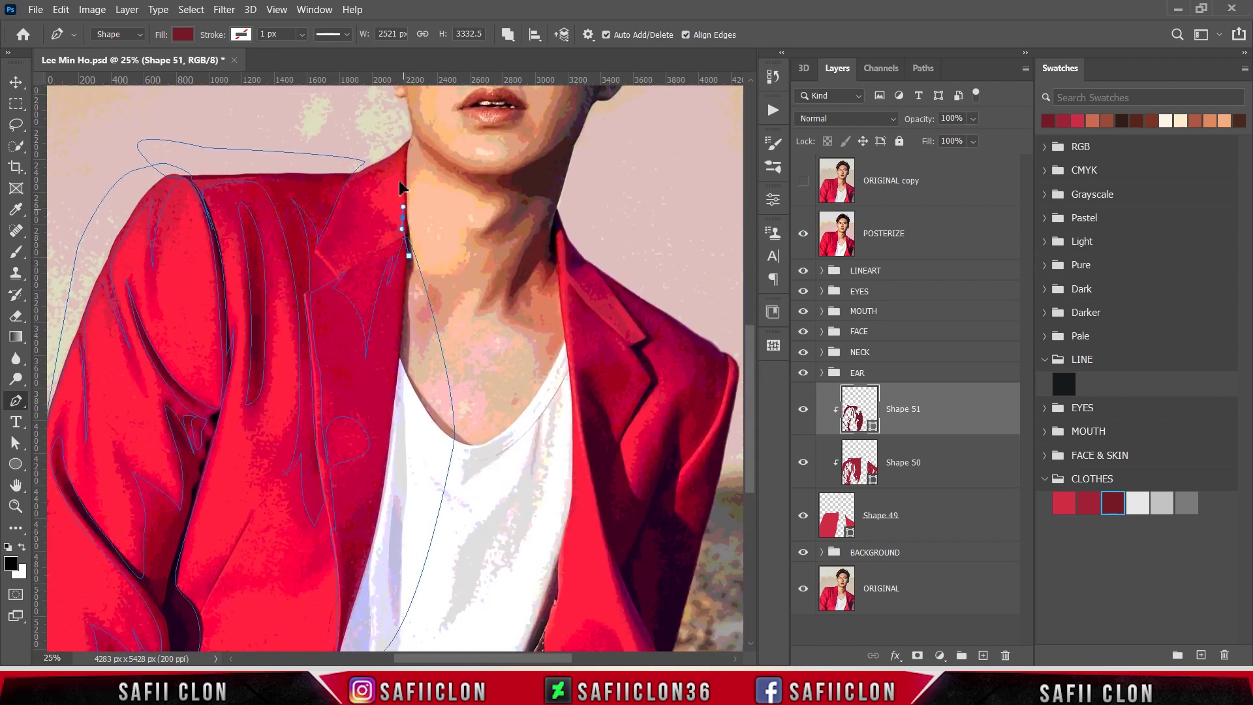
{"action": "left_click_drag", "start_coordinate": [339, 263], "coordinate": [347, 275]}
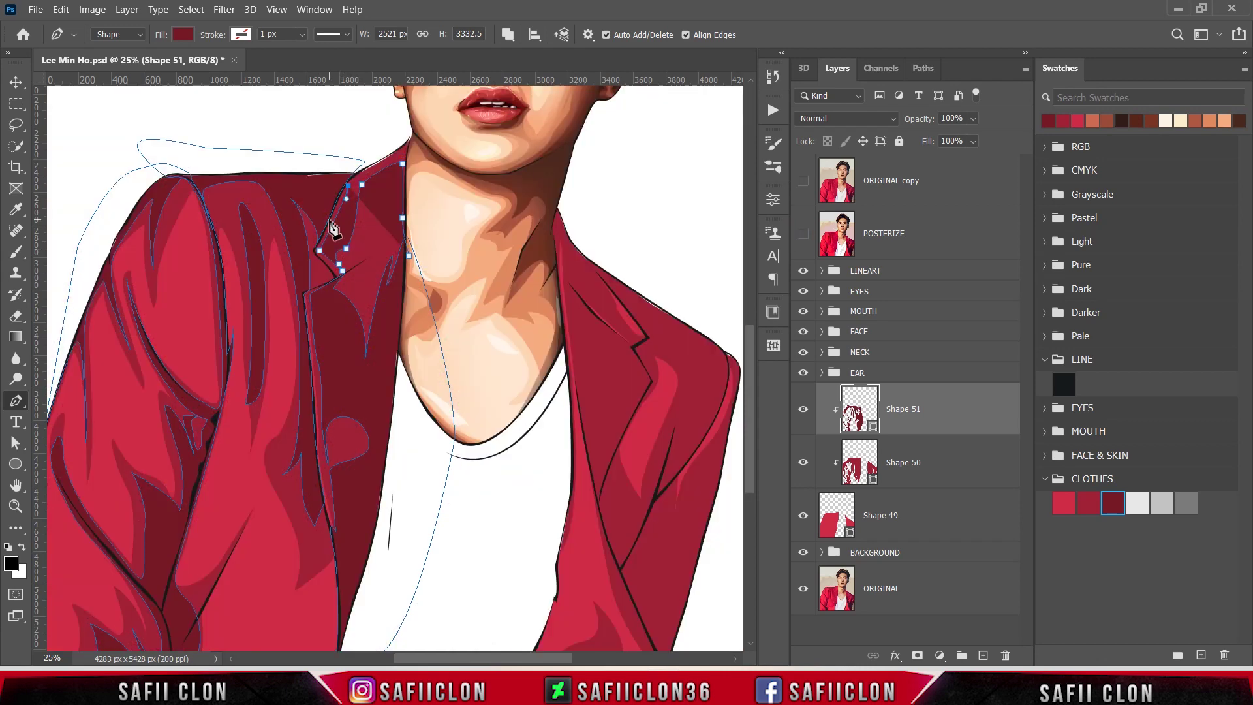
{"action": "left_click_drag", "start_coordinate": [318, 238], "coordinate": [327, 229]}
{"action": "left_click_drag", "start_coordinate": [319, 258], "coordinate": [322, 262]}
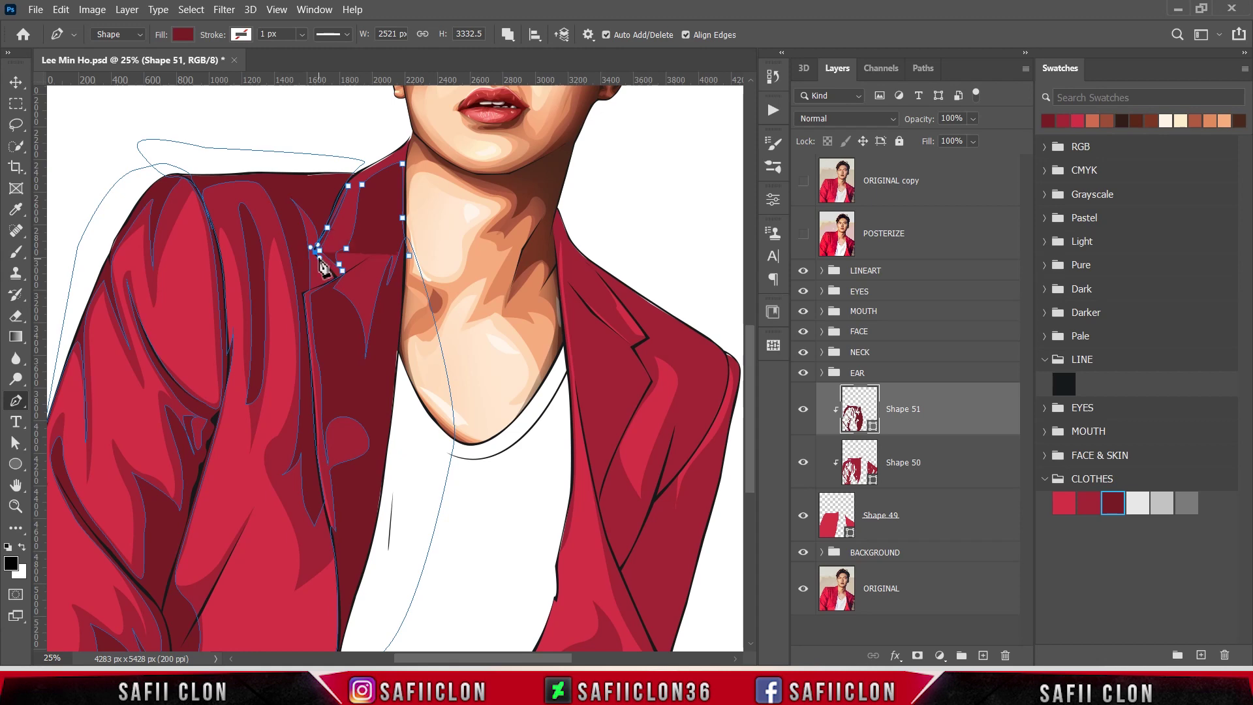
{"action": "key", "text": "ctrl+plus"}
{"action": "left_click", "coordinate": [273, 186]}
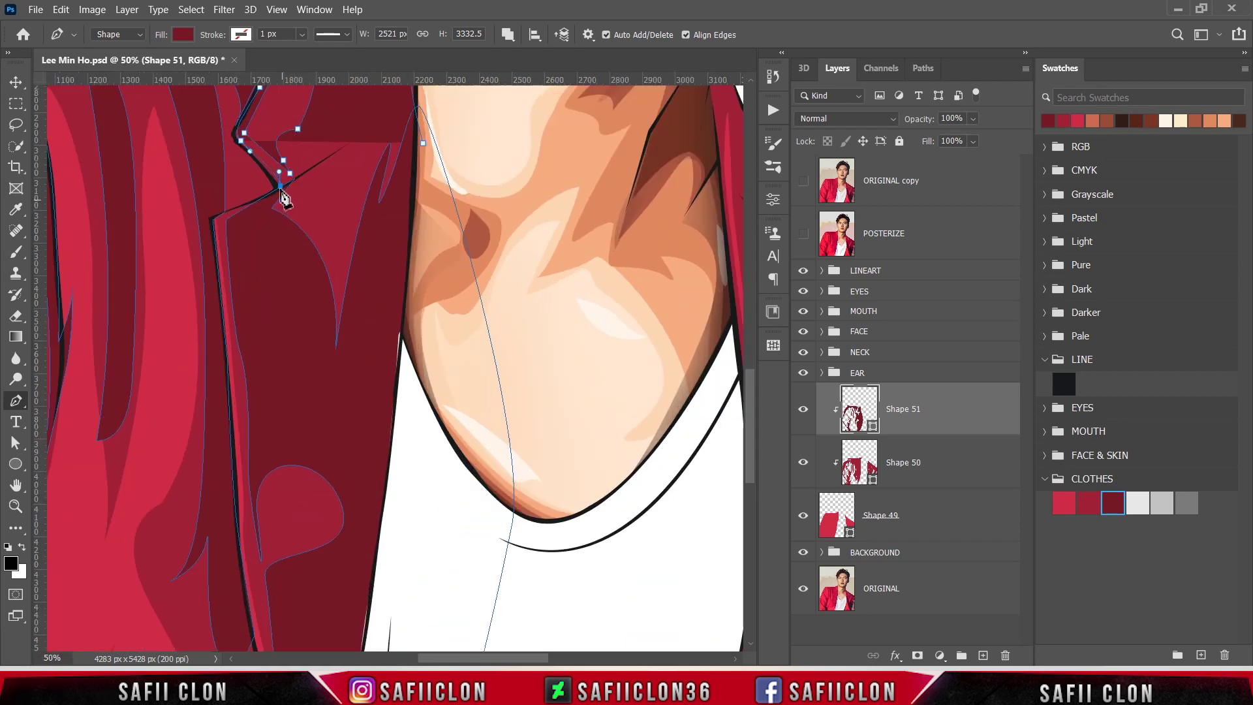
{"action": "scroll", "coordinate": [279, 196], "scroll_direction": "up", "scroll_amount": 3}
{"action": "left_click", "coordinate": [233, 330]}
{"action": "left_click", "coordinate": [273, 245]}
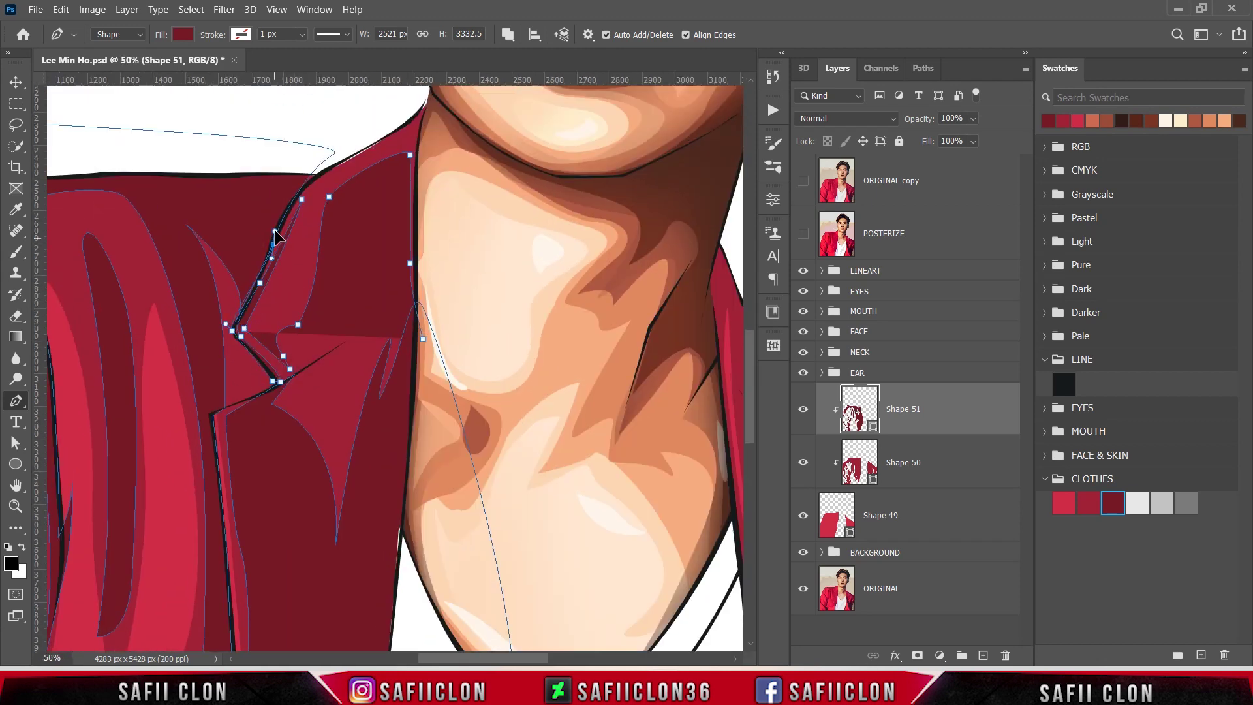
{"action": "left_click", "coordinate": [343, 148]}
{"action": "left_click", "coordinate": [428, 93]}
{"action": "left_click", "coordinate": [454, 341]}
Finish the collar shading outline along the neck, comparing against POSTERIZE.
{"action": "left_click", "coordinate": [803, 233]}
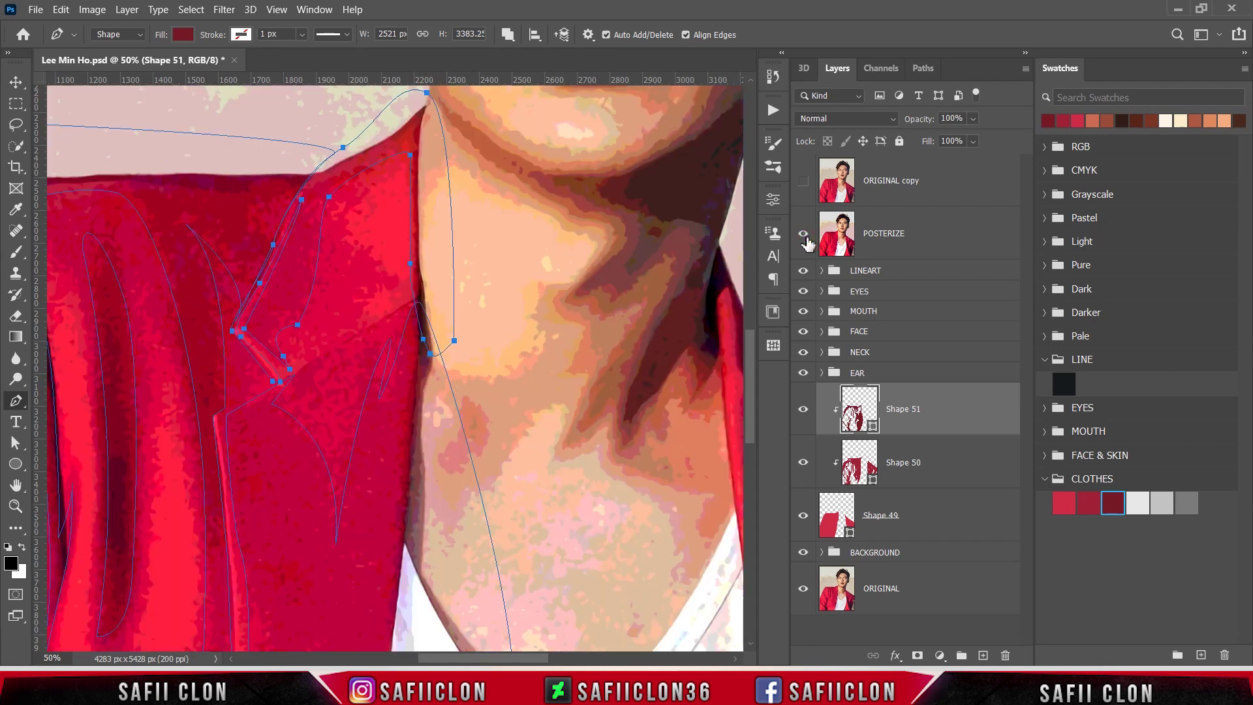
{"action": "left_click", "coordinate": [803, 233]}
{"action": "scroll", "coordinate": [611, 333], "scroll_direction": "down", "scroll_amount": 1}
{"action": "left_click", "coordinate": [803, 233]}
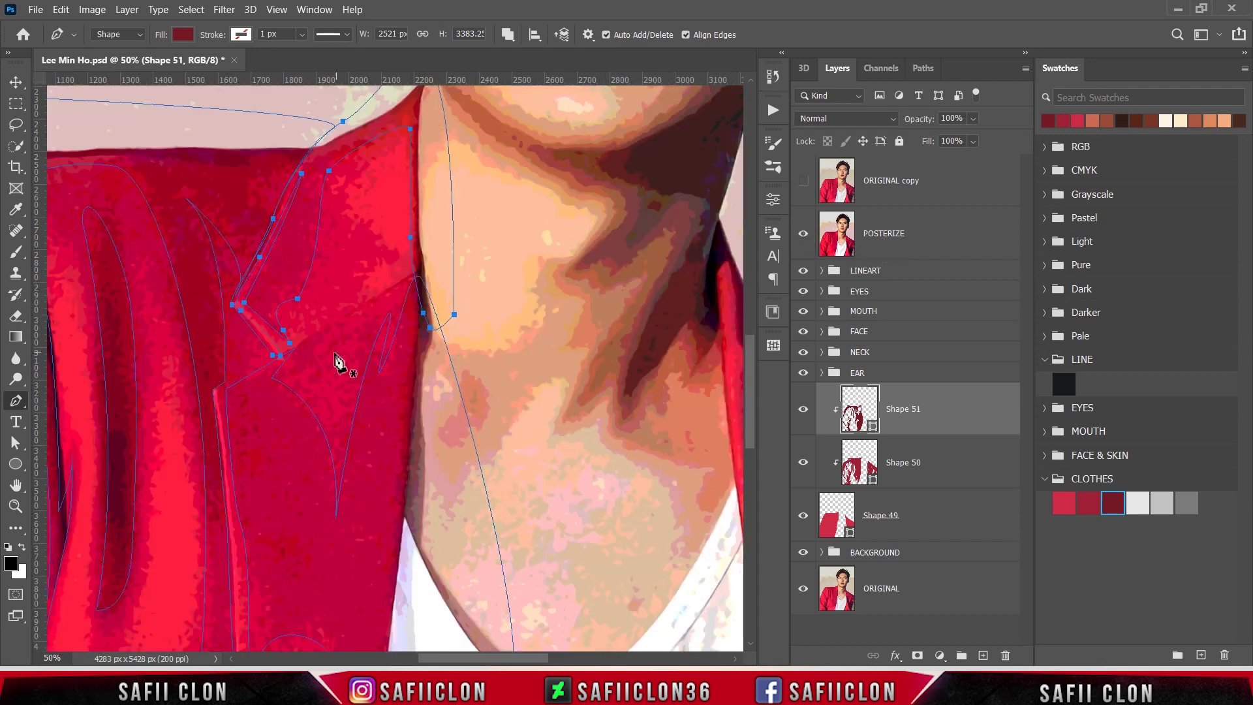
{"action": "left_click", "coordinate": [270, 364]}
{"action": "left_click_drag", "start_coordinate": [418, 272], "coordinate": [451, 247]}
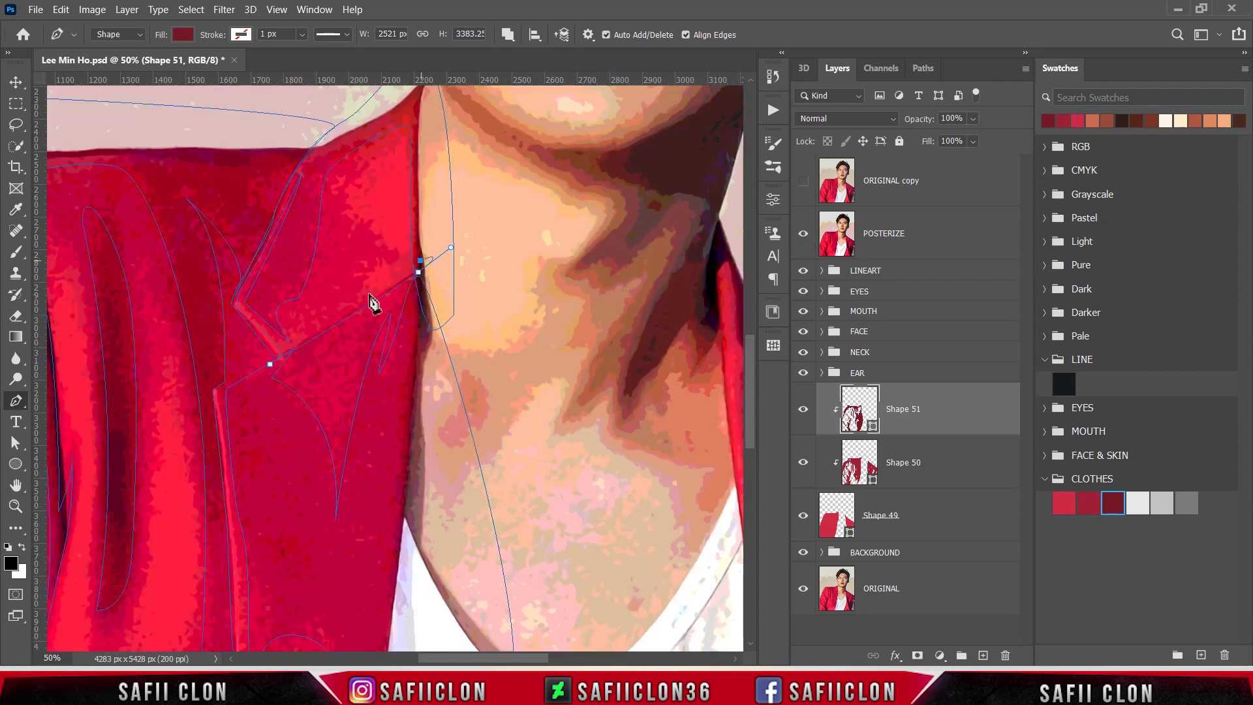
{"action": "left_click", "coordinate": [803, 235]}
{"action": "scroll", "coordinate": [461, 389], "scroll_direction": "down", "scroll_amount": 4}
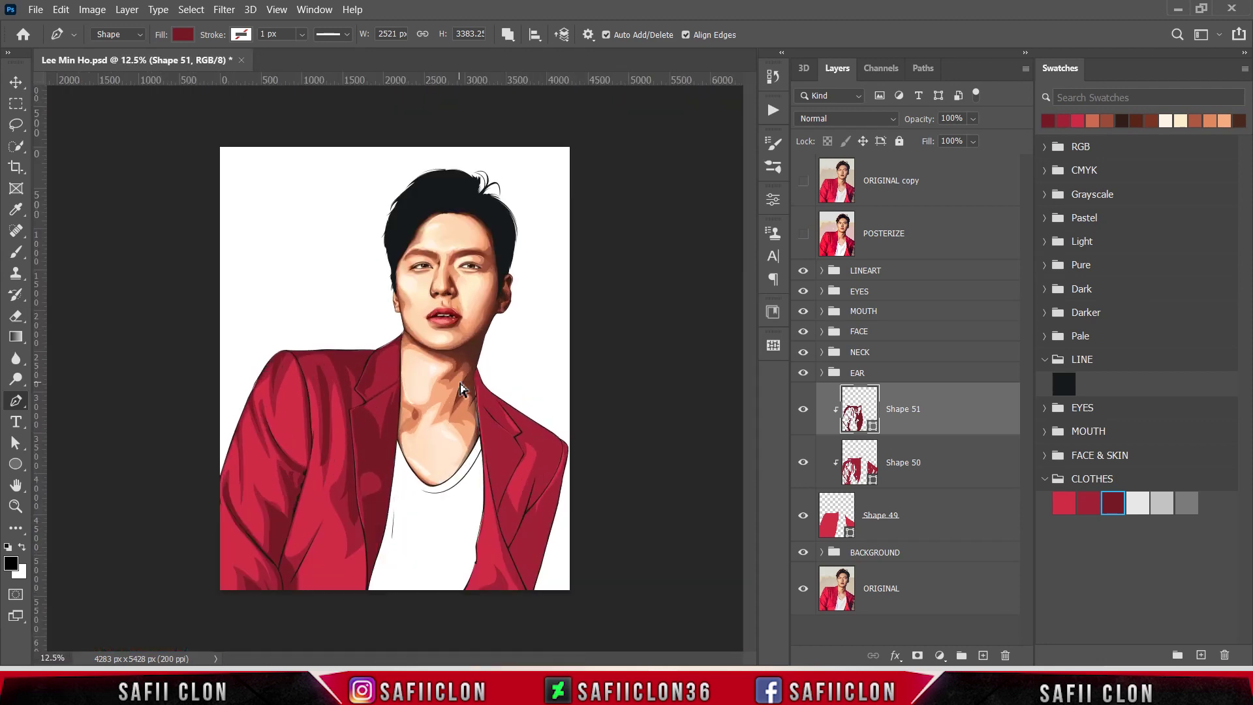
Compare the artwork with the posterized reference photo, then bring it up to trace the right lapel.
{"action": "scroll", "coordinate": [460, 389], "scroll_direction": "up", "scroll_amount": 1}
{"action": "scroll", "coordinate": [412, 382], "scroll_direction": "down", "scroll_amount": 1}
{"action": "left_click", "coordinate": [803, 233]}
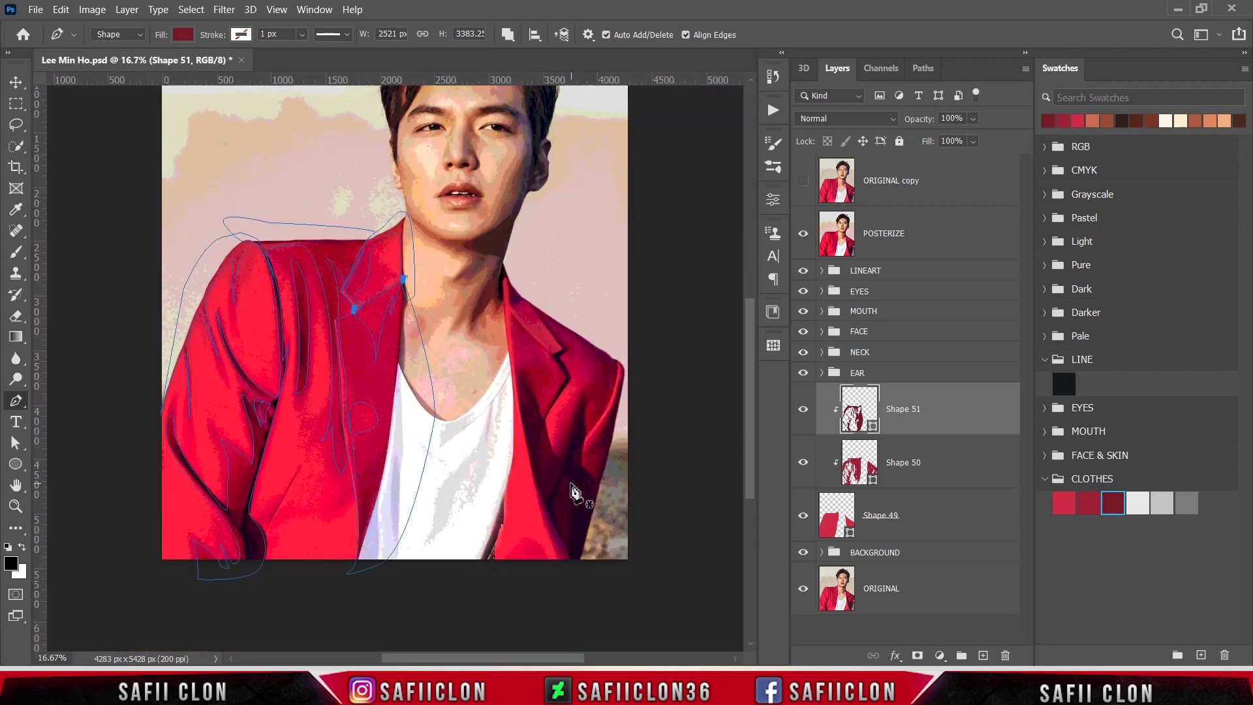
{"action": "scroll", "coordinate": [365, 411], "scroll_direction": "up", "scroll_amount": 2}
{"action": "scroll", "coordinate": [593, 596], "scroll_direction": "down", "scroll_amount": 1}
{"action": "left_click", "coordinate": [803, 233]}
{"action": "left_click_drag", "start_coordinate": [624, 513], "coordinate": [711, 529]}
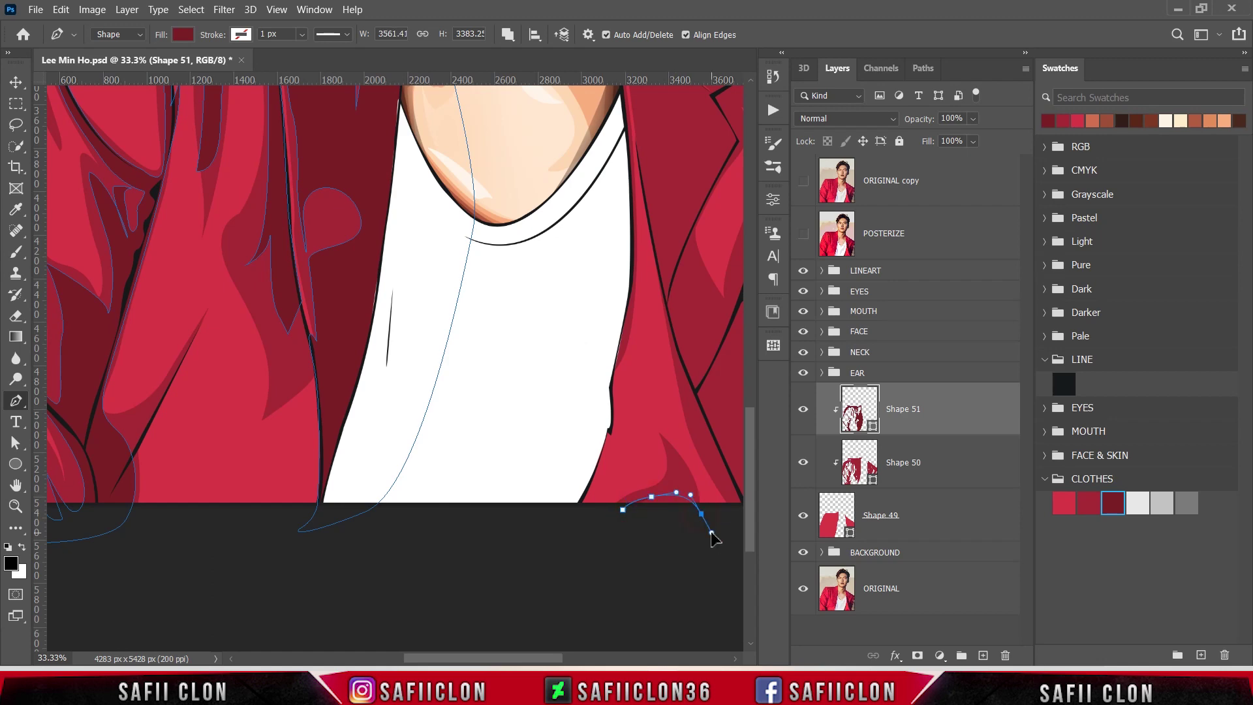
{"action": "scroll", "coordinate": [587, 496], "scroll_direction": "right", "scroll_amount": 3}
{"action": "left_click", "coordinate": [803, 233]}
Place the first shading anchors up the right lapel, checking against the photo.
{"action": "left_click", "coordinate": [520, 460]}
{"action": "left_click", "coordinate": [496, 372]}
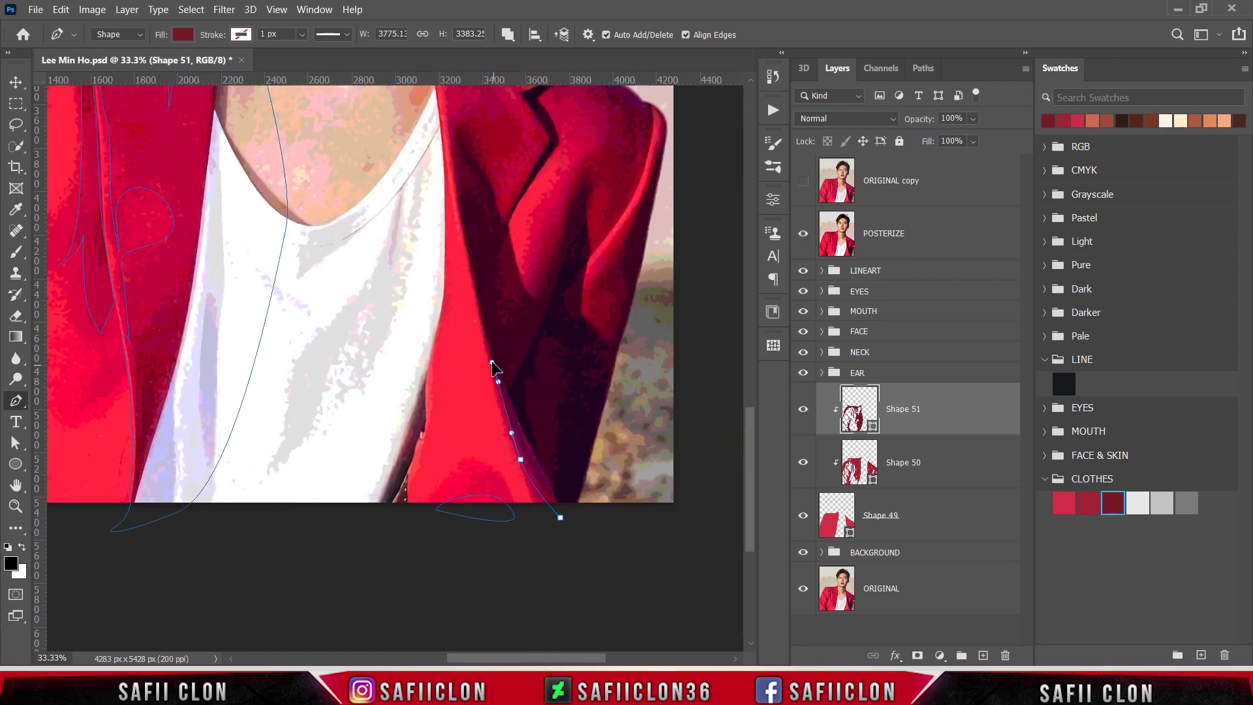
{"action": "scroll", "coordinate": [495, 372], "scroll_direction": "up", "scroll_amount": 1}
{"action": "left_click", "coordinate": [461, 286]}
{"action": "left_click", "coordinate": [803, 233]}
{"action": "left_click", "coordinate": [803, 233]}
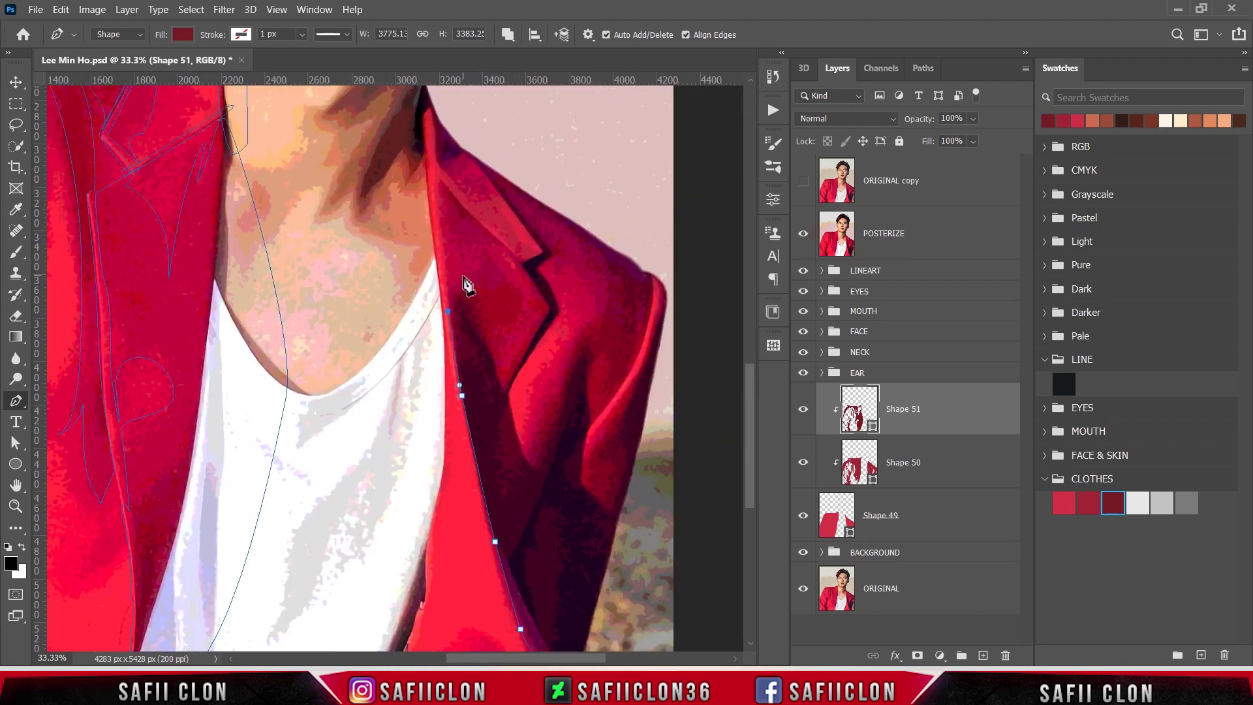
{"action": "scroll", "coordinate": [464, 293], "scroll_direction": "up", "scroll_amount": 2}
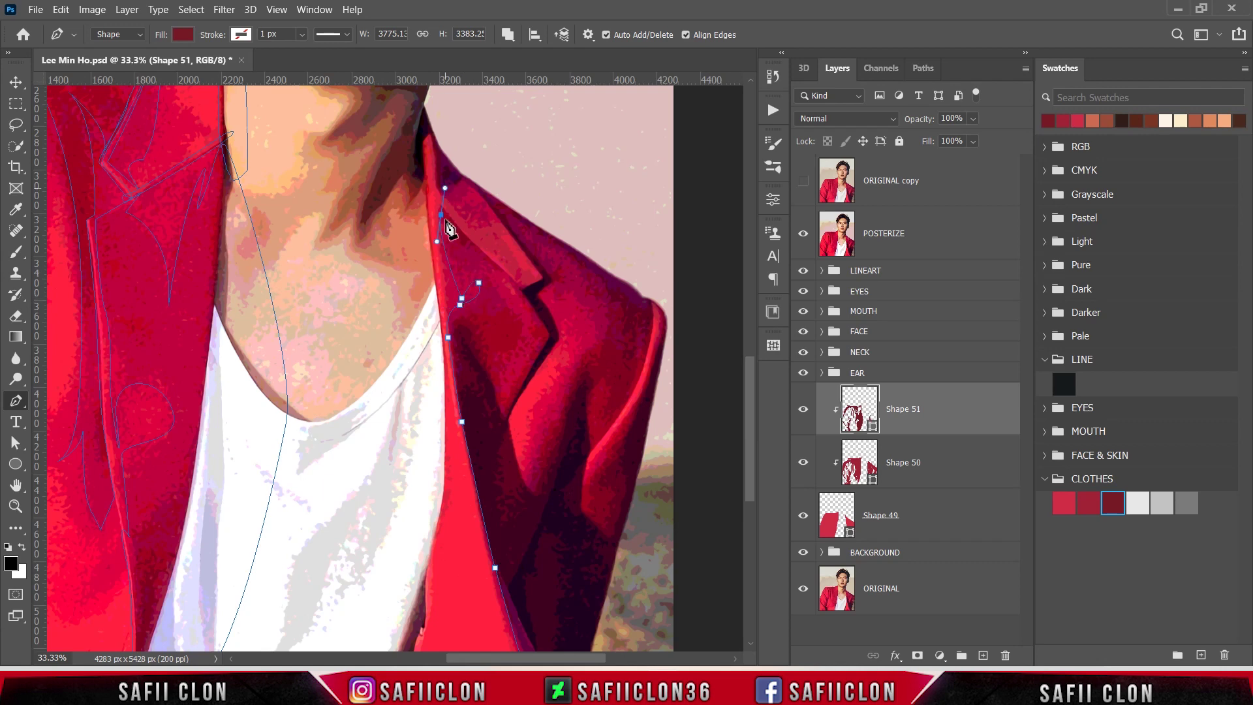
{"action": "left_click", "coordinate": [802, 233]}
{"action": "left_click", "coordinate": [460, 232]}
{"action": "left_click", "coordinate": [518, 286]}
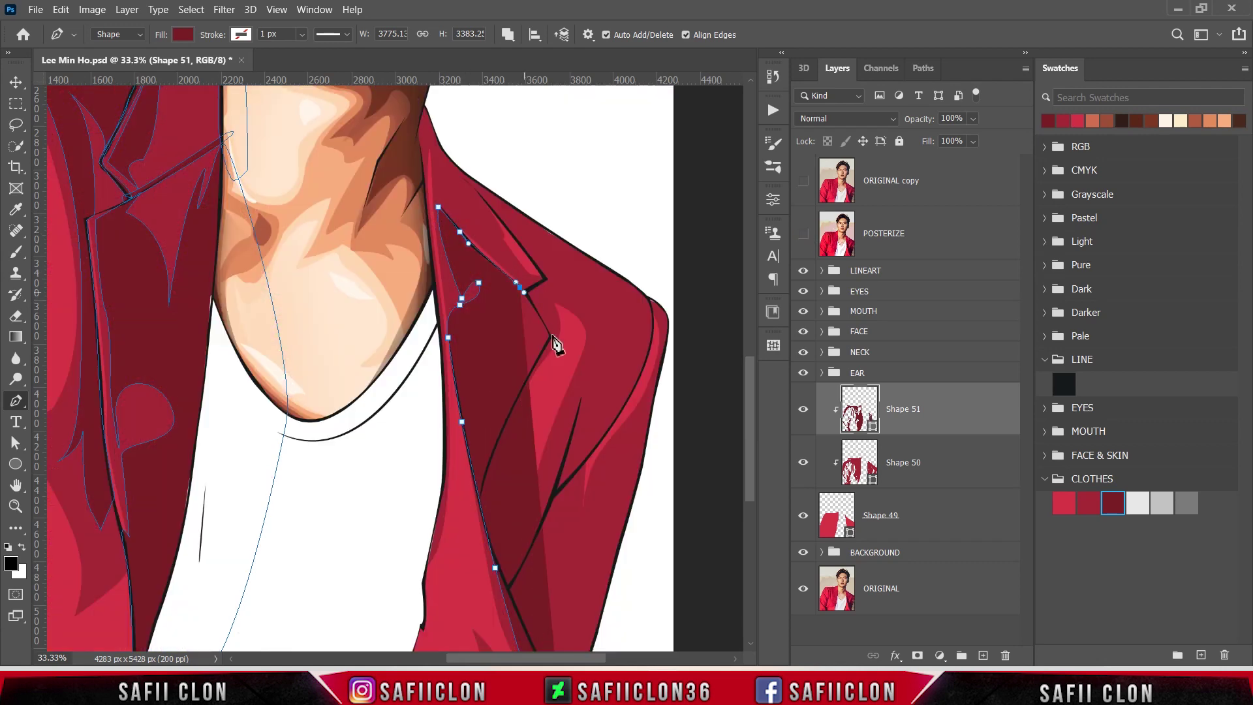
{"action": "left_click", "coordinate": [803, 233]}
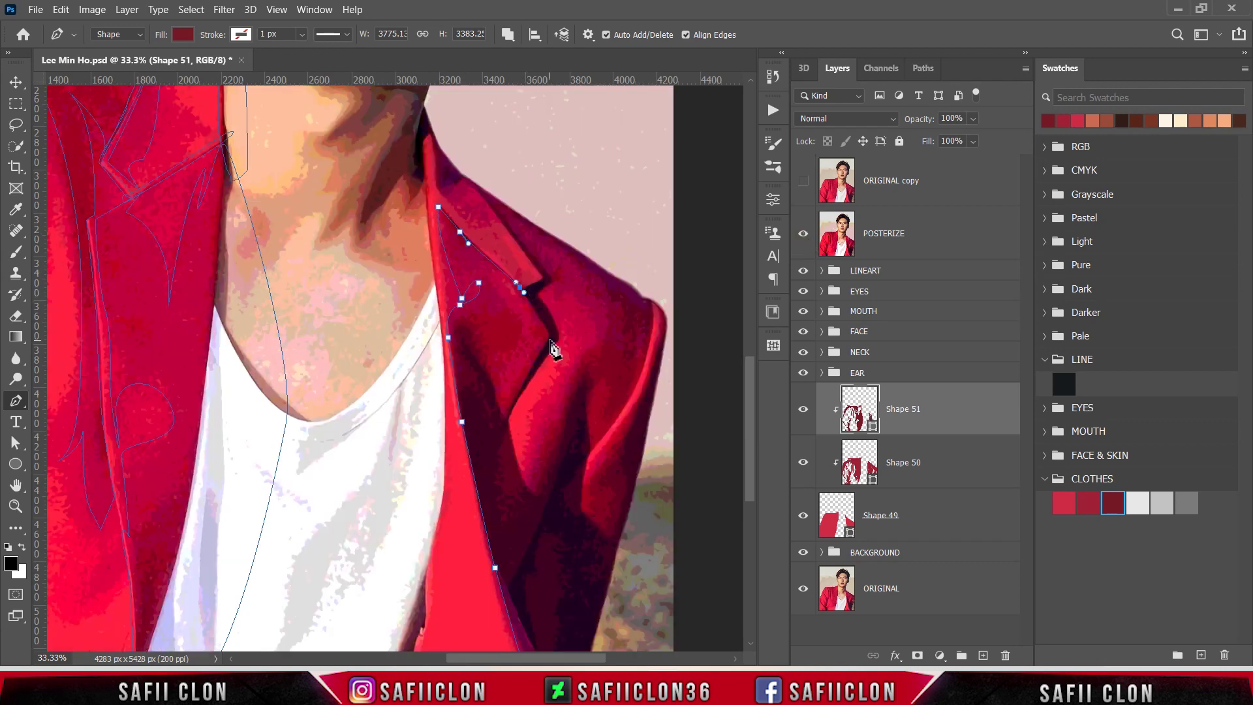
Curve the shading outline down the lapel edge and back up toward the lapel fold.
{"action": "left_click", "coordinate": [501, 365]}
{"action": "scroll", "coordinate": [502, 411], "scroll_direction": "down", "scroll_amount": 1}
{"action": "left_click", "coordinate": [802, 233]}
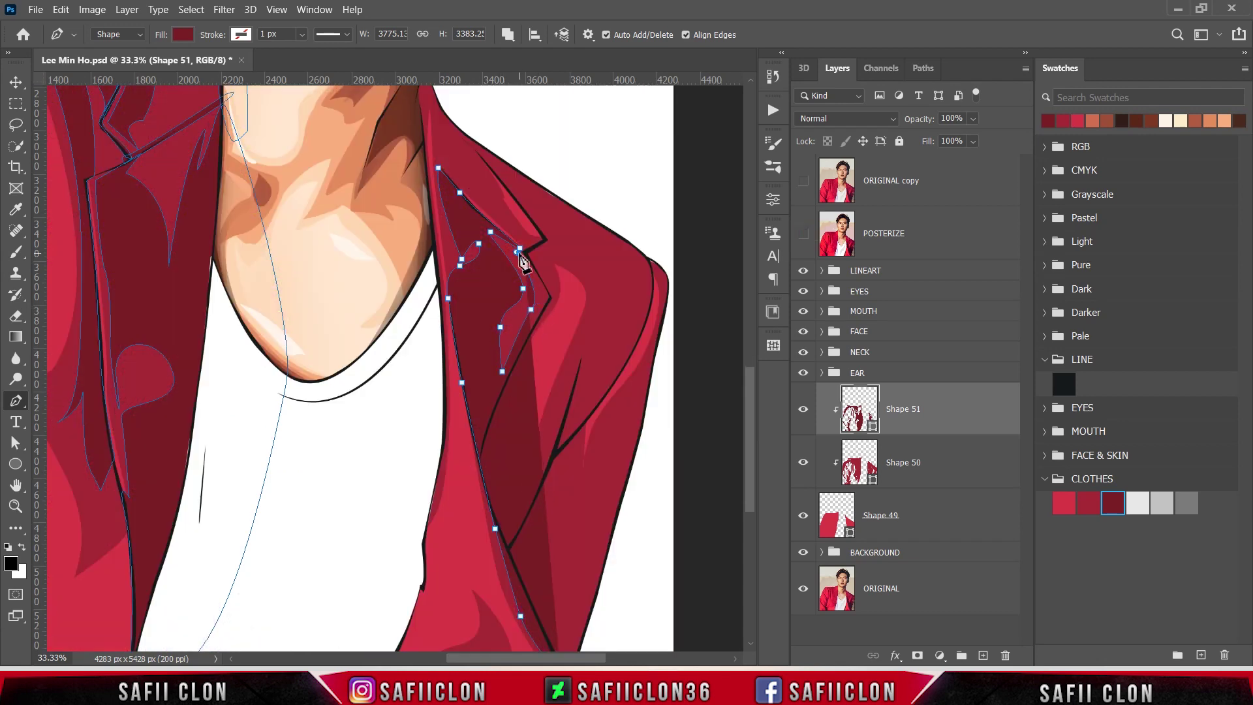
{"action": "left_click", "coordinate": [534, 264]}
{"action": "left_click", "coordinate": [550, 298]}
{"action": "mouse_move", "coordinate": [503, 388]}
{"action": "left_mouse_down"}
{"action": "mouse_move", "coordinate": [490, 421]}
{"action": "mouse_move", "coordinate": [508, 376]}
{"action": "mouse_move", "coordinate": [518, 434]}
{"action": "mouse_move", "coordinate": [547, 431]}
{"action": "left_mouse_up"}
{"action": "left_click", "coordinate": [803, 233]}
{"action": "left_click", "coordinate": [803, 233]}
{"action": "left_click", "coordinate": [803, 233]}
{"action": "scroll", "coordinate": [521, 448], "scroll_direction": "down", "scroll_amount": 1}
{"action": "left_click", "coordinate": [803, 233]}
{"action": "left_click_drag", "start_coordinate": [548, 382], "coordinate": [558, 352]}
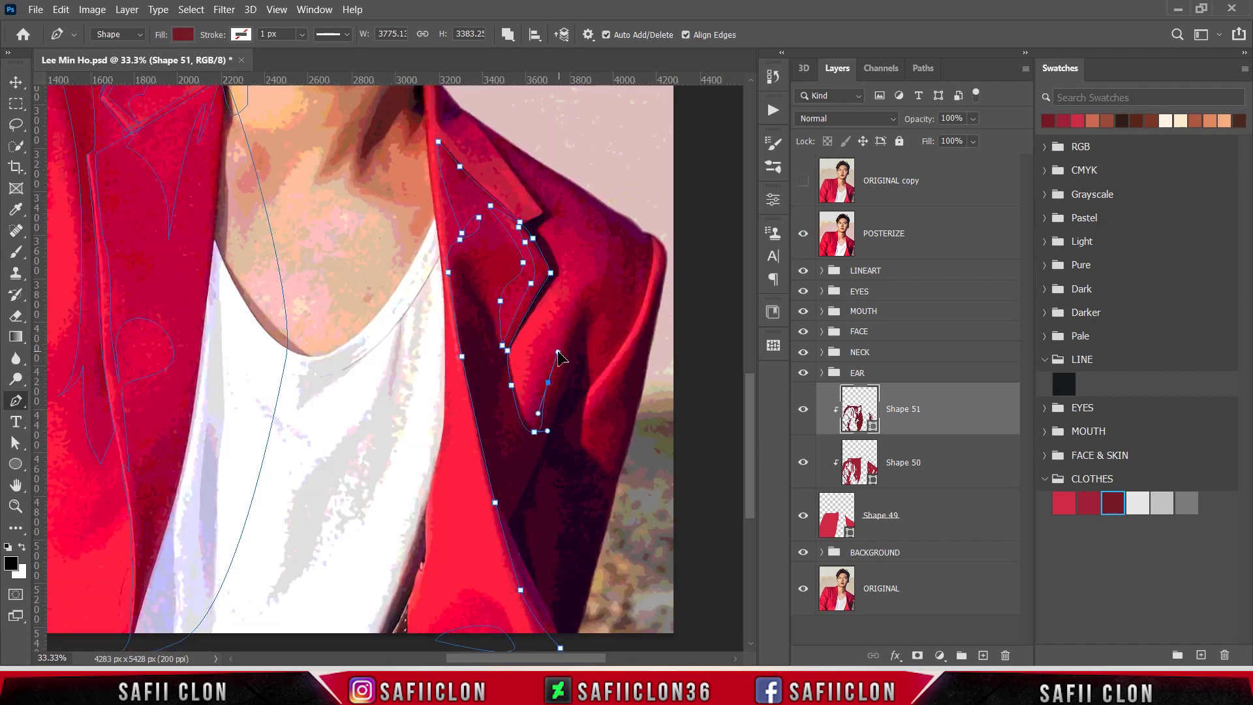
{"action": "left_click_drag", "start_coordinate": [580, 297], "coordinate": [609, 230]}
{"action": "left_click", "coordinate": [803, 233]}
Extend the outline up to the lapel notch, with a sharp corner at the lapel anchor.
{"action": "left_click", "coordinate": [803, 233]}
{"action": "left_click_drag", "start_coordinate": [534, 171], "coordinate": [509, 145]}
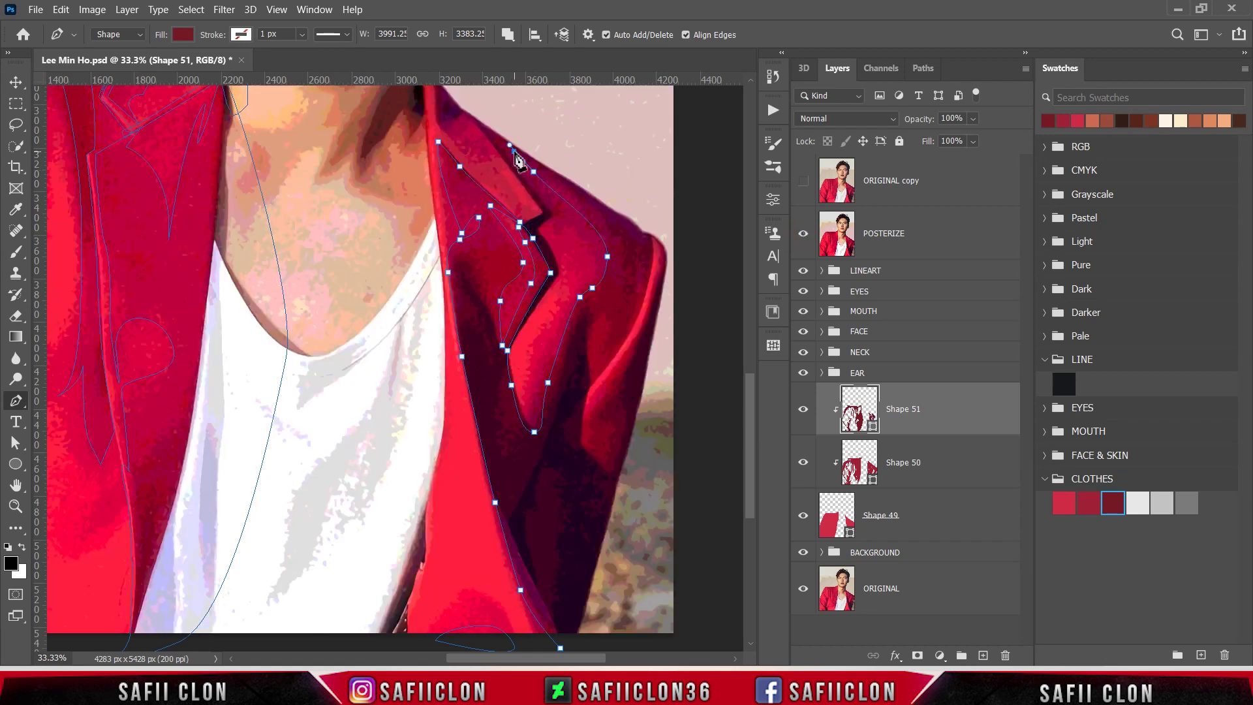
{"action": "left_click", "coordinate": [803, 234]}
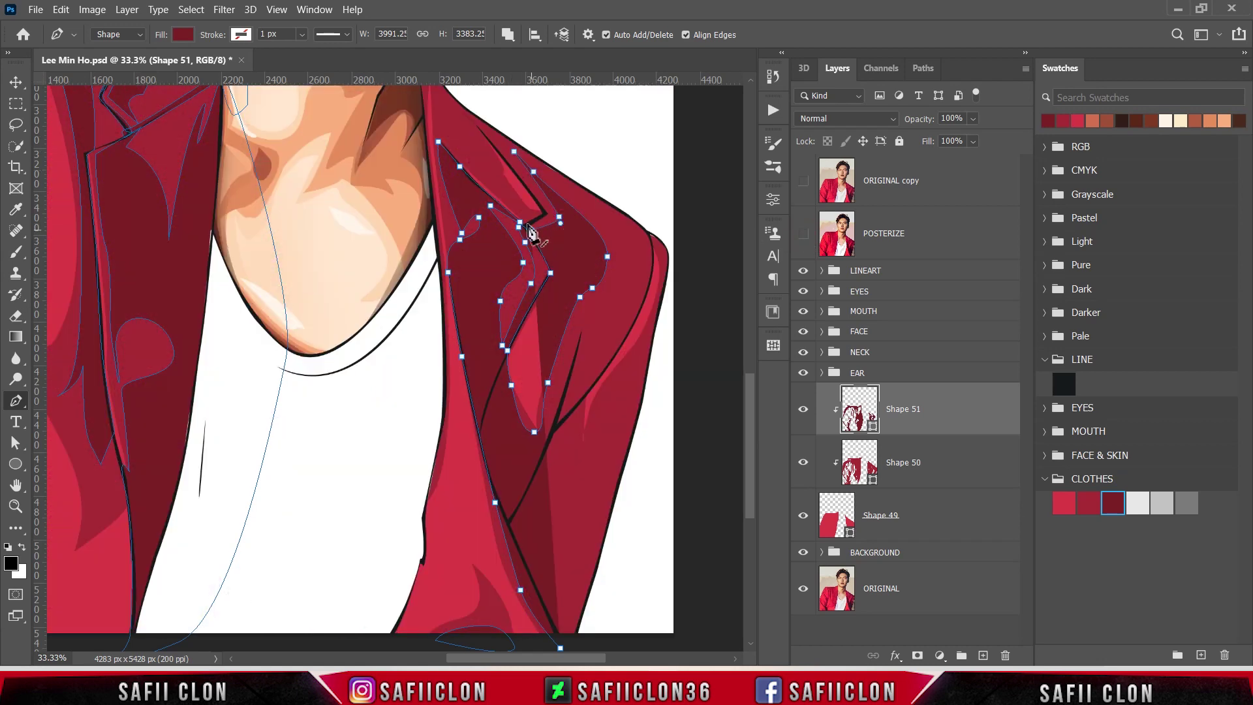
{"action": "left_click", "coordinate": [546, 213]}
{"action": "left_click", "coordinate": [476, 126]}
{"action": "left_click", "coordinate": [803, 233]}
{"action": "scroll", "coordinate": [496, 277], "scroll_direction": "up", "scroll_amount": 2}
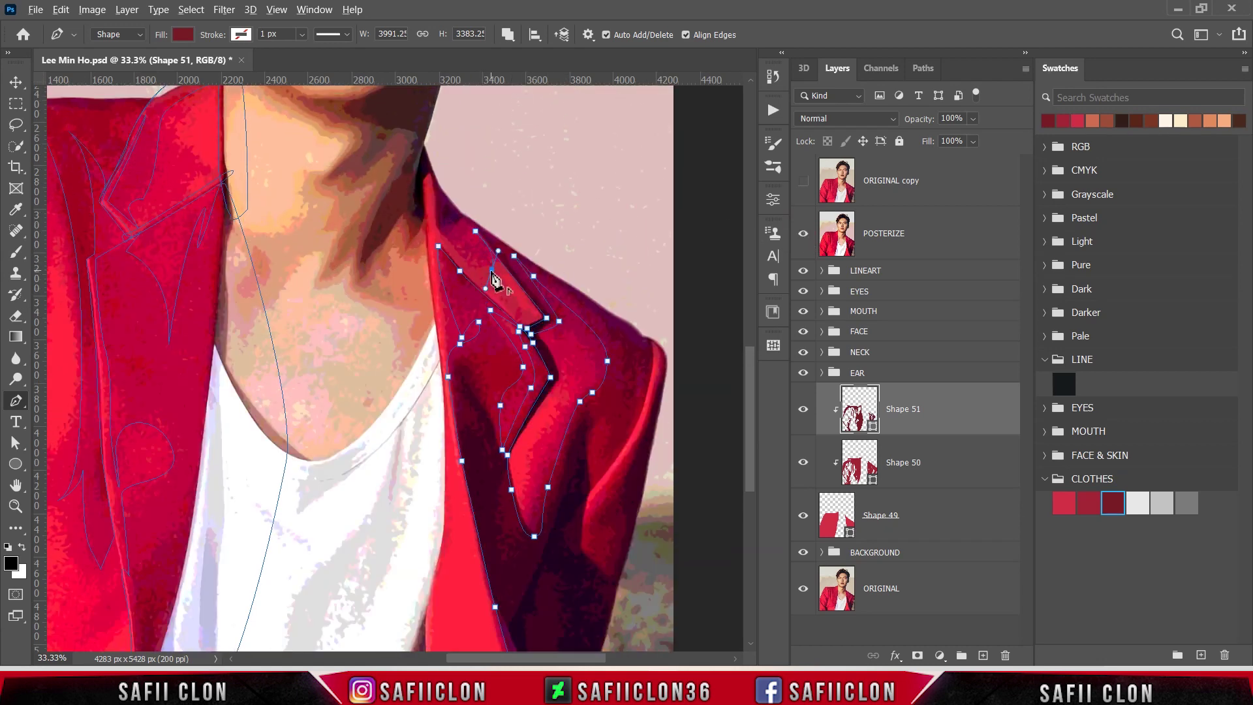
{"action": "left_click", "coordinate": [491, 270]}
{"action": "left_click", "coordinate": [803, 233]}
Carry the outline around the right shoulder and close it back at its start.
{"action": "left_click_drag", "start_coordinate": [427, 171], "coordinate": [435, 183]}
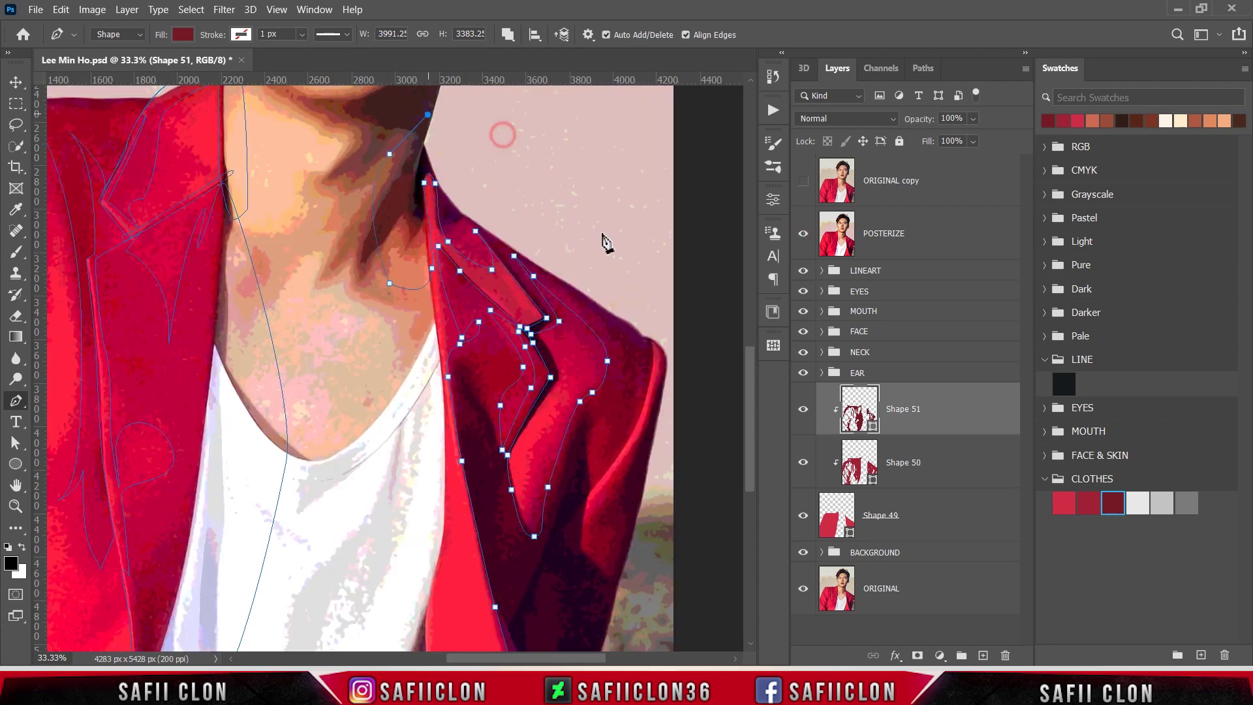
{"action": "left_click_drag", "start_coordinate": [658, 302], "coordinate": [660, 310]}
{"action": "scroll", "coordinate": [672, 359], "scroll_direction": "down", "scroll_amount": 3}
{"action": "scroll", "coordinate": [672, 359], "scroll_direction": "right", "scroll_amount": 3}
{"action": "left_click", "coordinate": [803, 233]}
{"action": "left_click_drag", "start_coordinate": [590, 389], "coordinate": [587, 424]}
{"action": "left_click", "coordinate": [490, 619]}
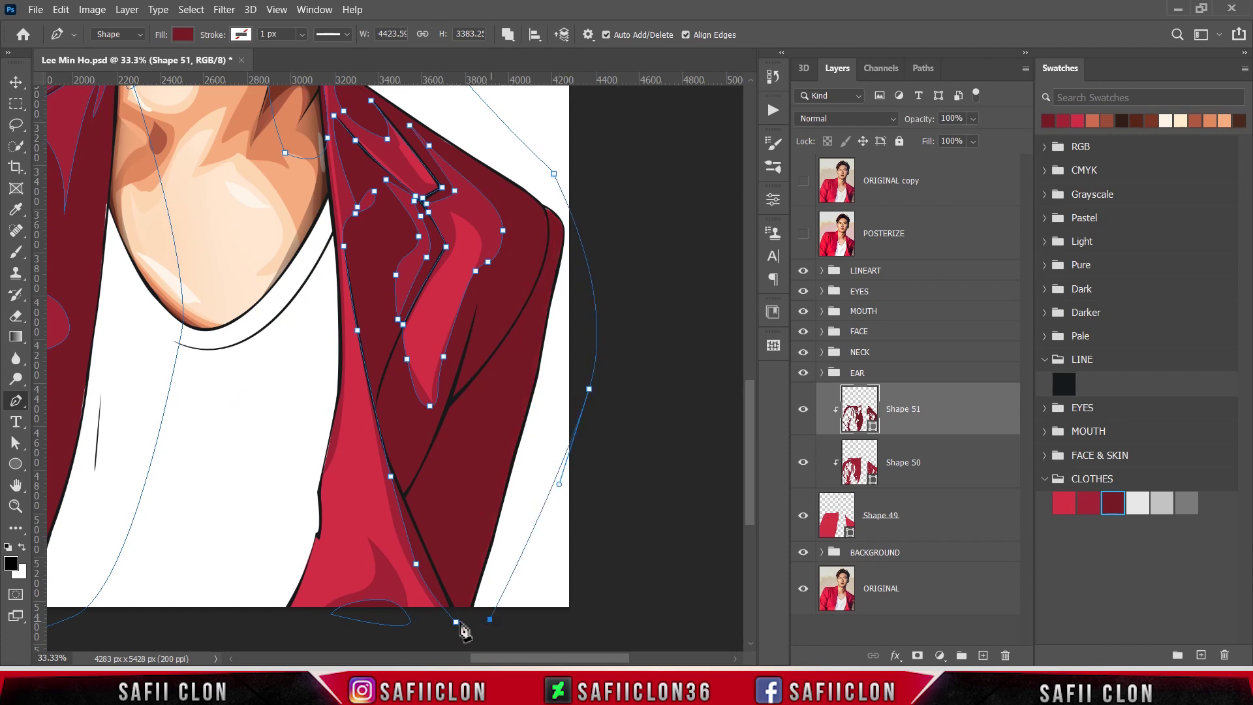
Switch to Subtract Front Shape and trace a thin fold shape down the right shoulder edge.
{"action": "left_click", "coordinate": [507, 35]}
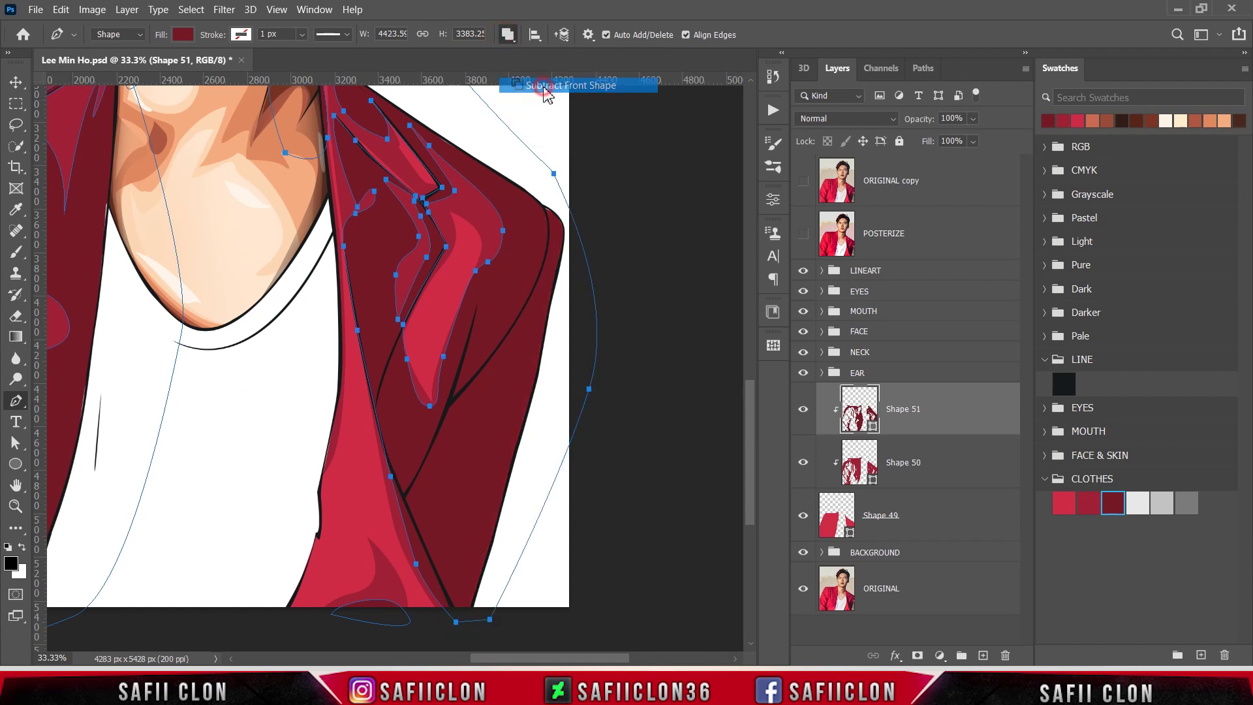
{"action": "left_click", "coordinate": [546, 86]}
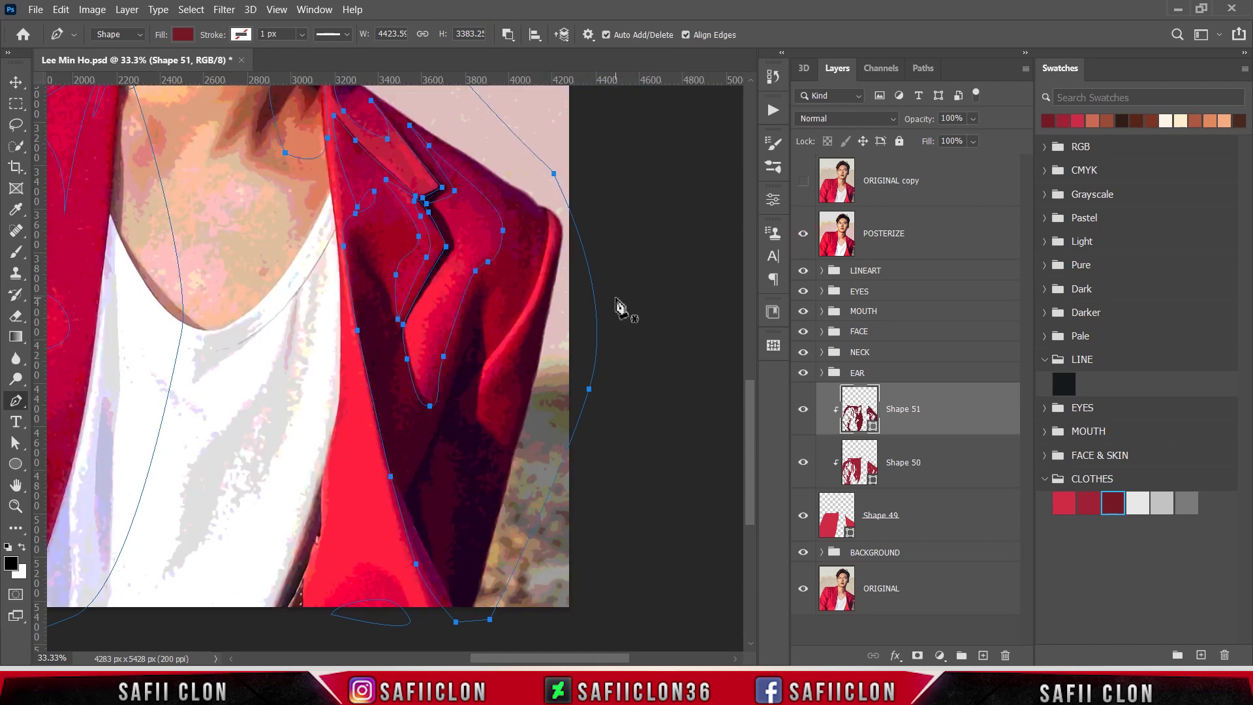
{"action": "left_click", "coordinate": [548, 214]}
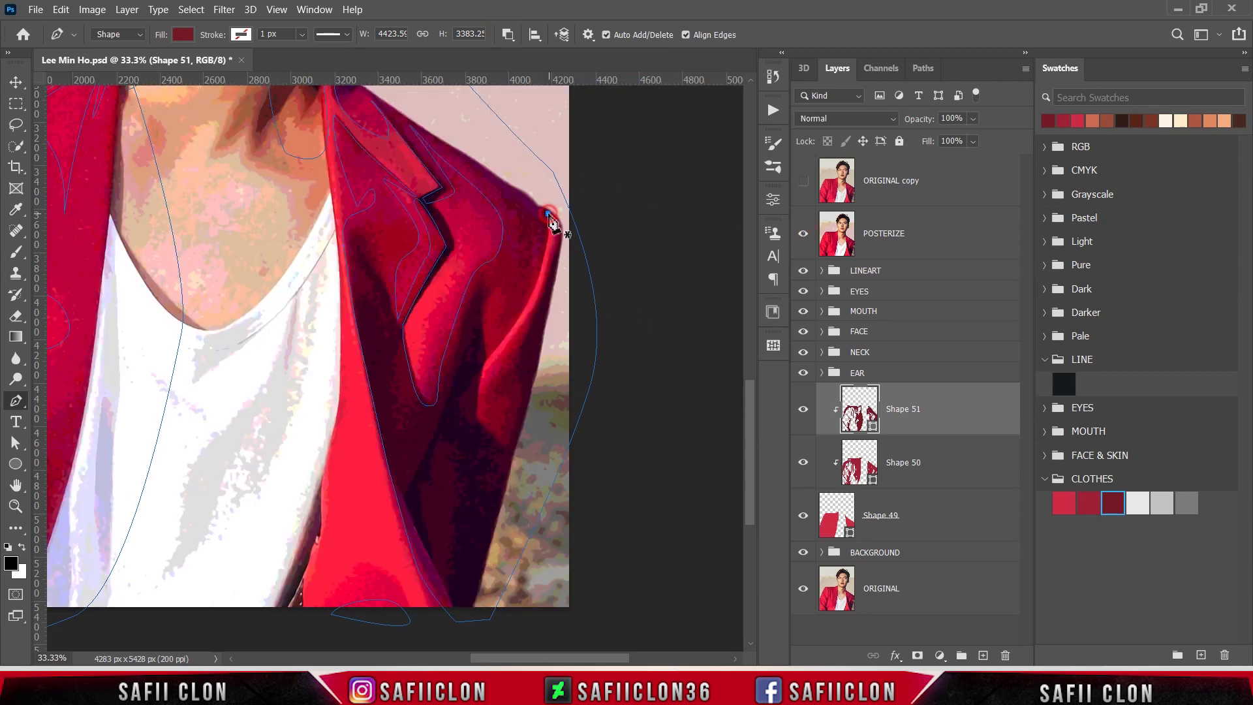
{"action": "left_click_drag", "start_coordinate": [550, 262], "coordinate": [534, 292]}
{"action": "mouse_move", "coordinate": [514, 354]}
{"action": "left_mouse_down"}
{"action": "mouse_move", "coordinate": [485, 399]}
{"action": "mouse_move", "coordinate": [489, 362]}
{"action": "left_mouse_up"}
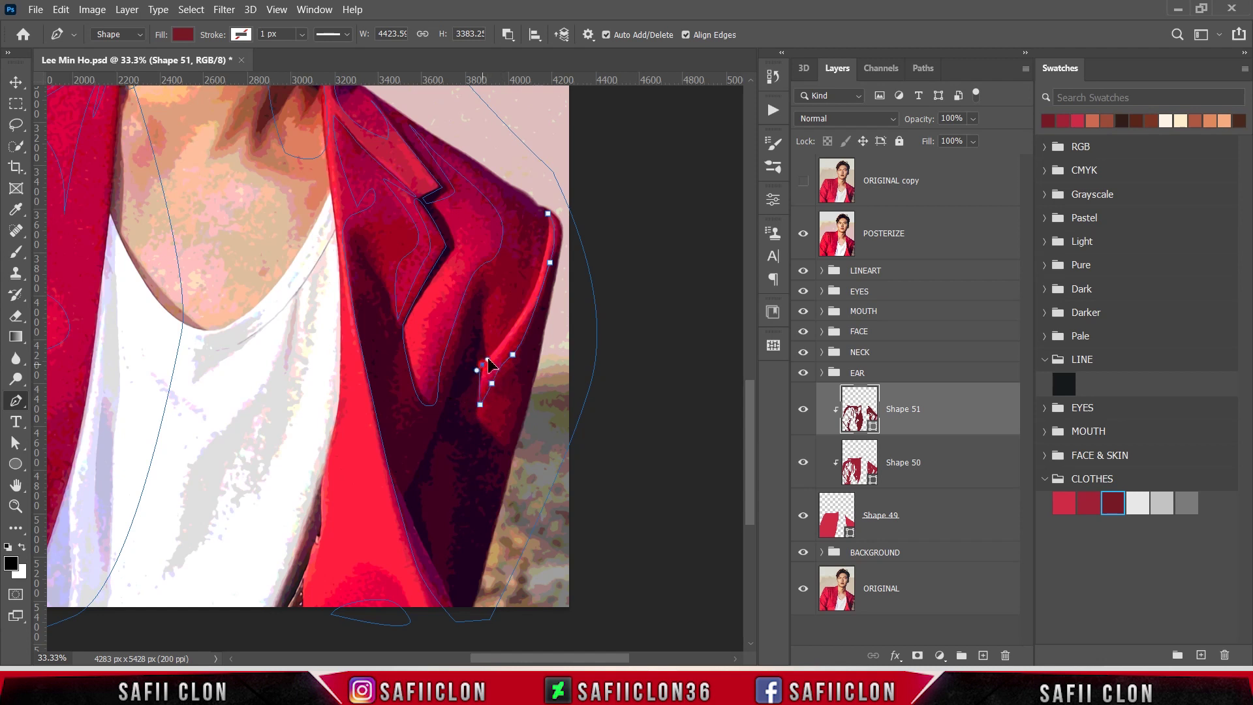
{"action": "left_click", "coordinate": [549, 263]}
{"action": "left_click", "coordinate": [549, 214]}
Zoom in and reshape the shoulder fold's anchors to fit the shoulder edge.
{"action": "left_click", "coordinate": [805, 237]}
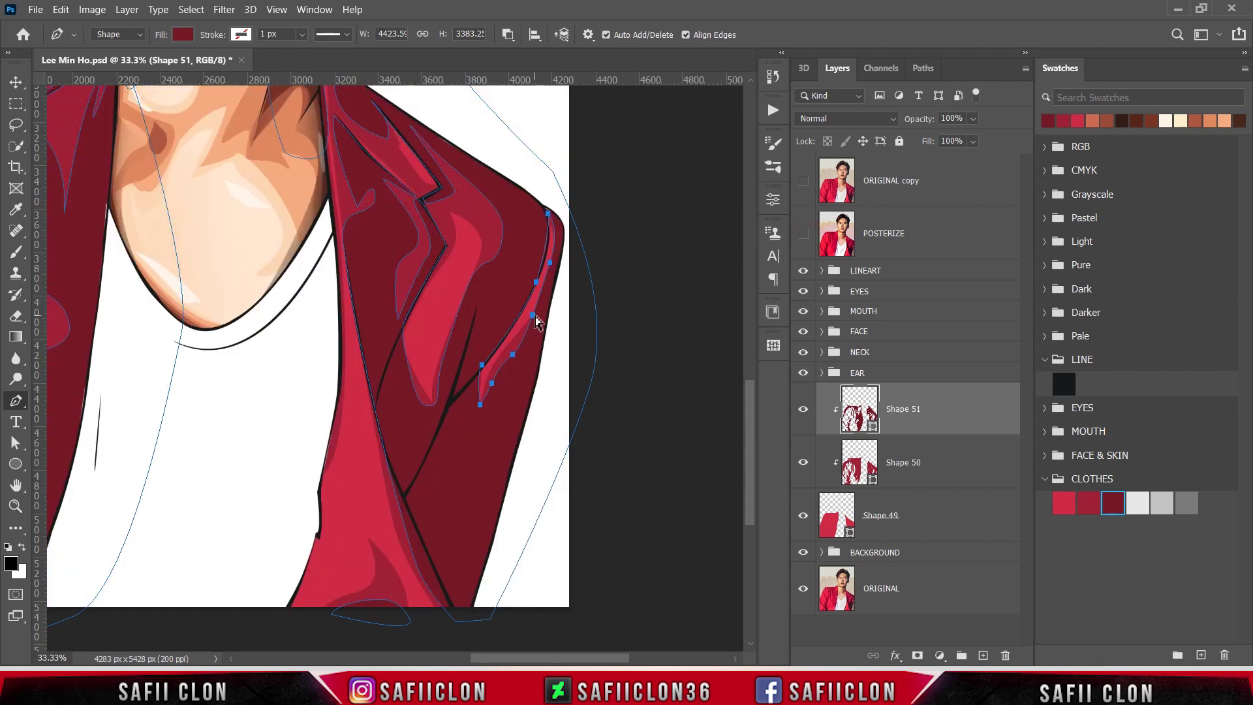
{"action": "key", "text": "ctrl+plus"}
{"action": "left_click_drag", "start_coordinate": [629, 211], "coordinate": [633, 218]}
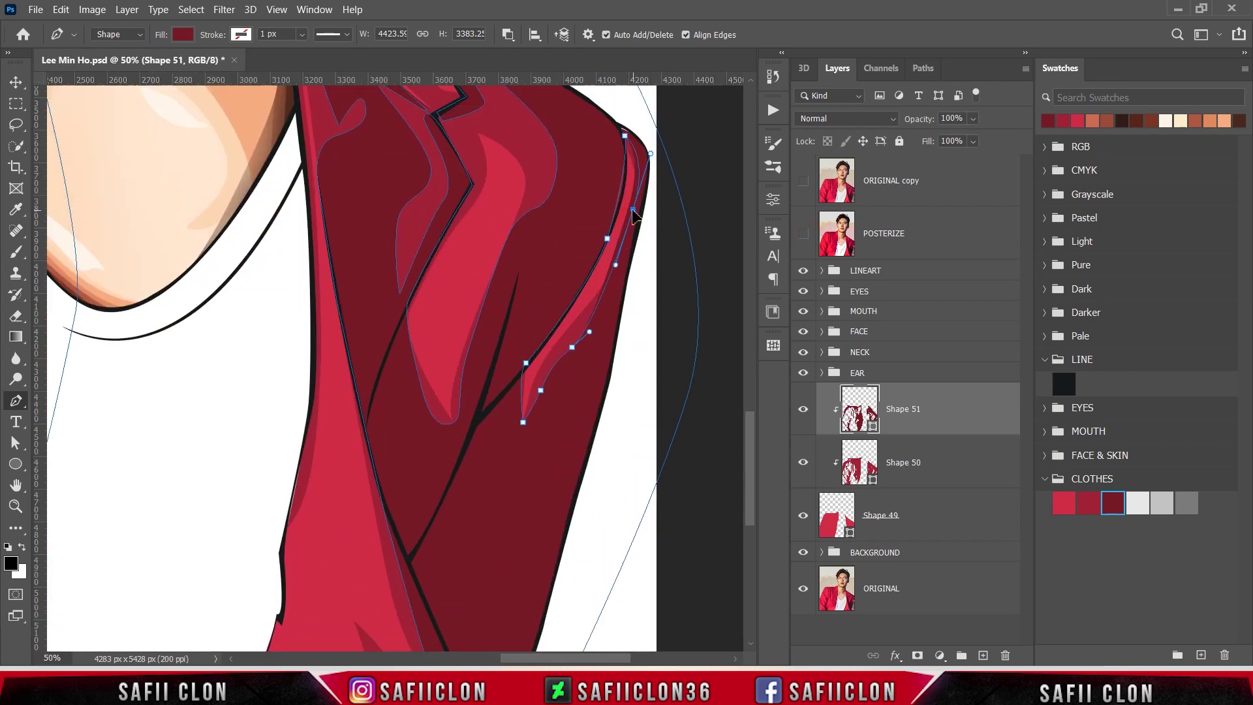
{"action": "left_click_drag", "start_coordinate": [572, 348], "coordinate": [578, 326]}
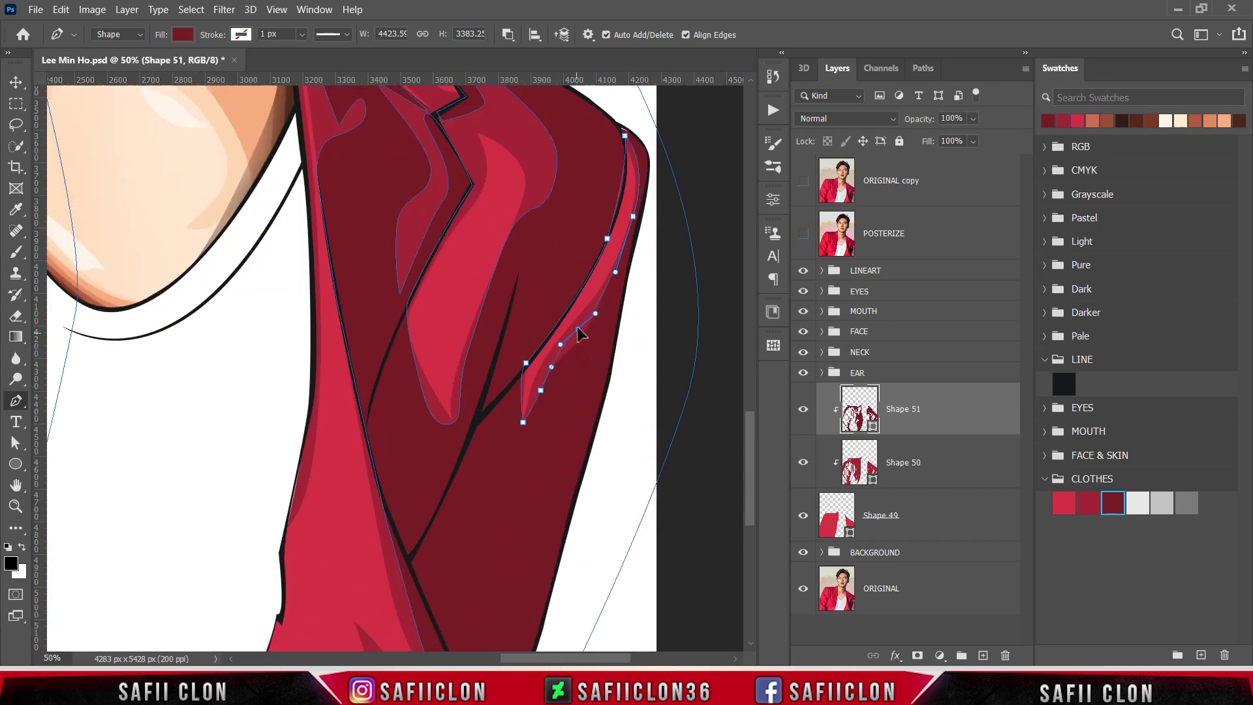
{"action": "left_click", "coordinate": [803, 234]}
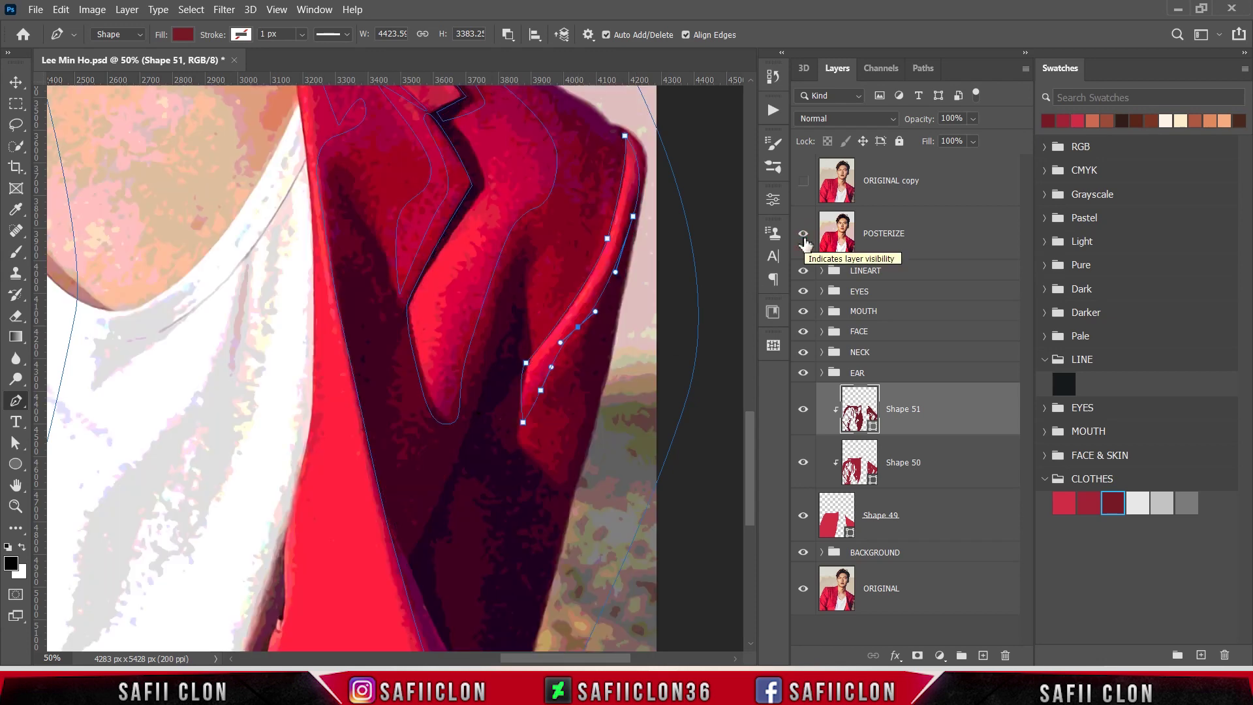
{"action": "left_click", "coordinate": [804, 235]}
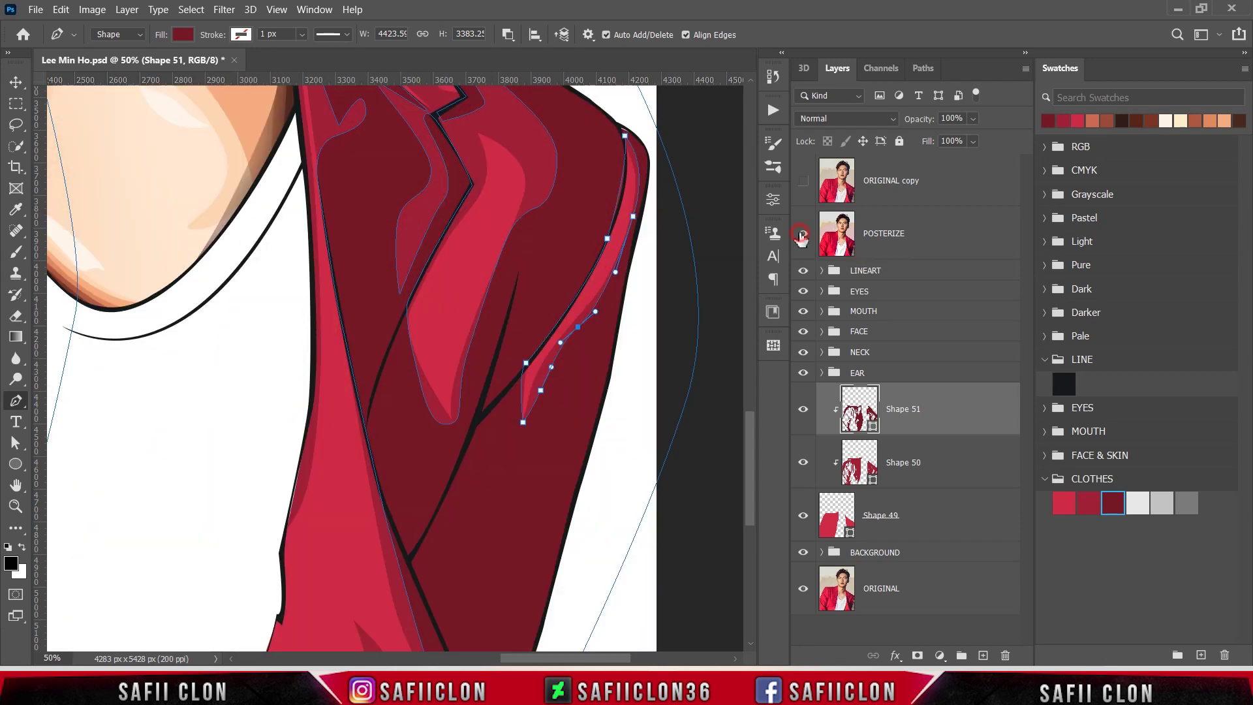
{"action": "left_click", "coordinate": [803, 234]}
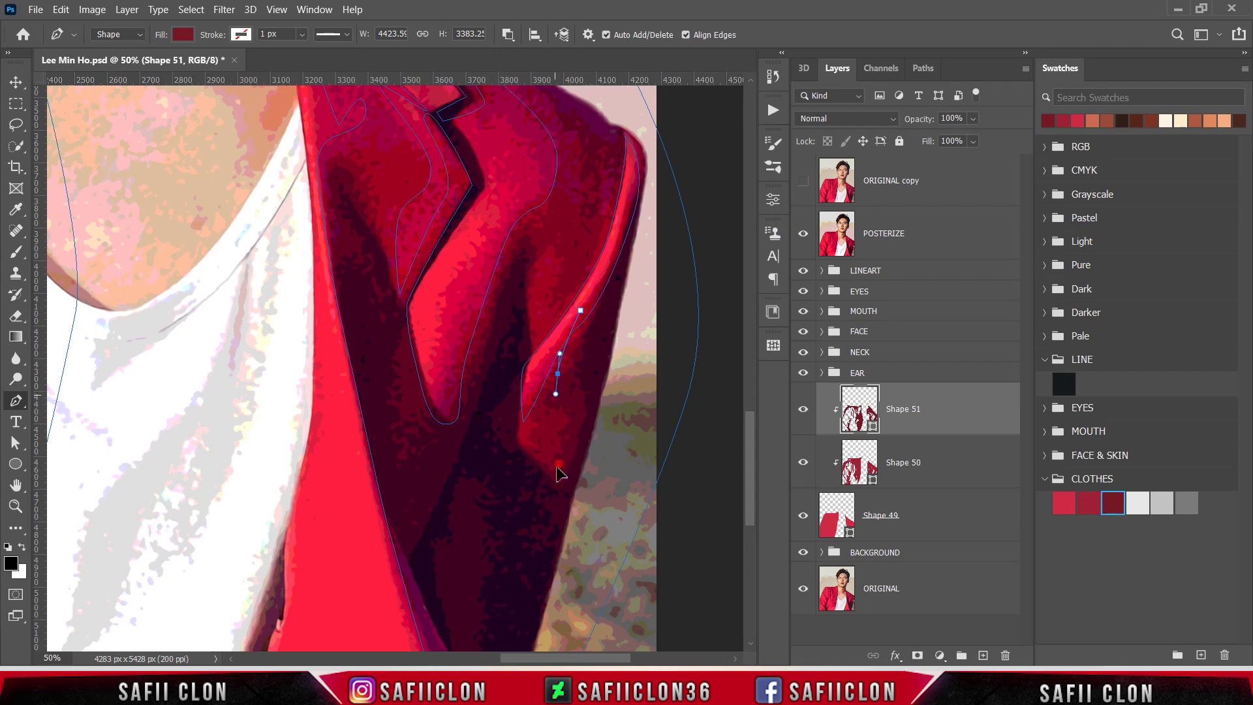
Add a curved fold at the sleeve's bottom running up the sleeve, then finish the path.
{"action": "left_click_drag", "start_coordinate": [559, 461], "coordinate": [547, 491]}
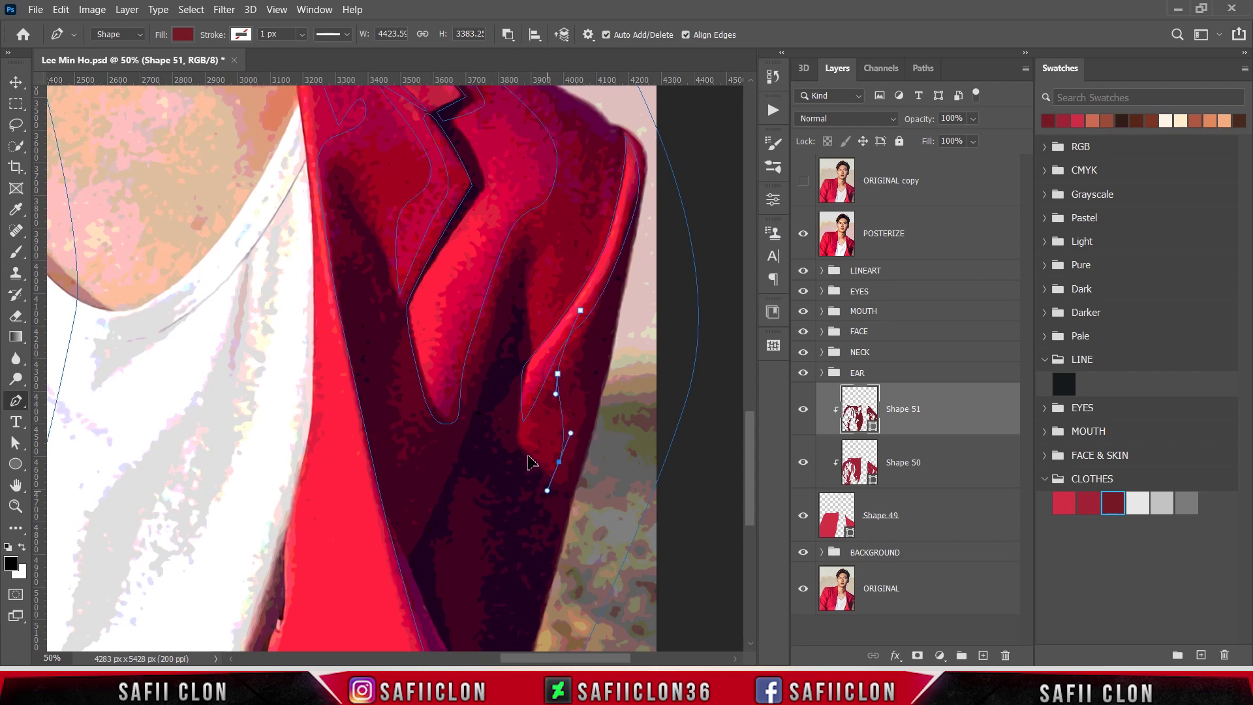
{"action": "left_click", "coordinate": [580, 311]}
{"action": "left_click", "coordinate": [804, 235]}
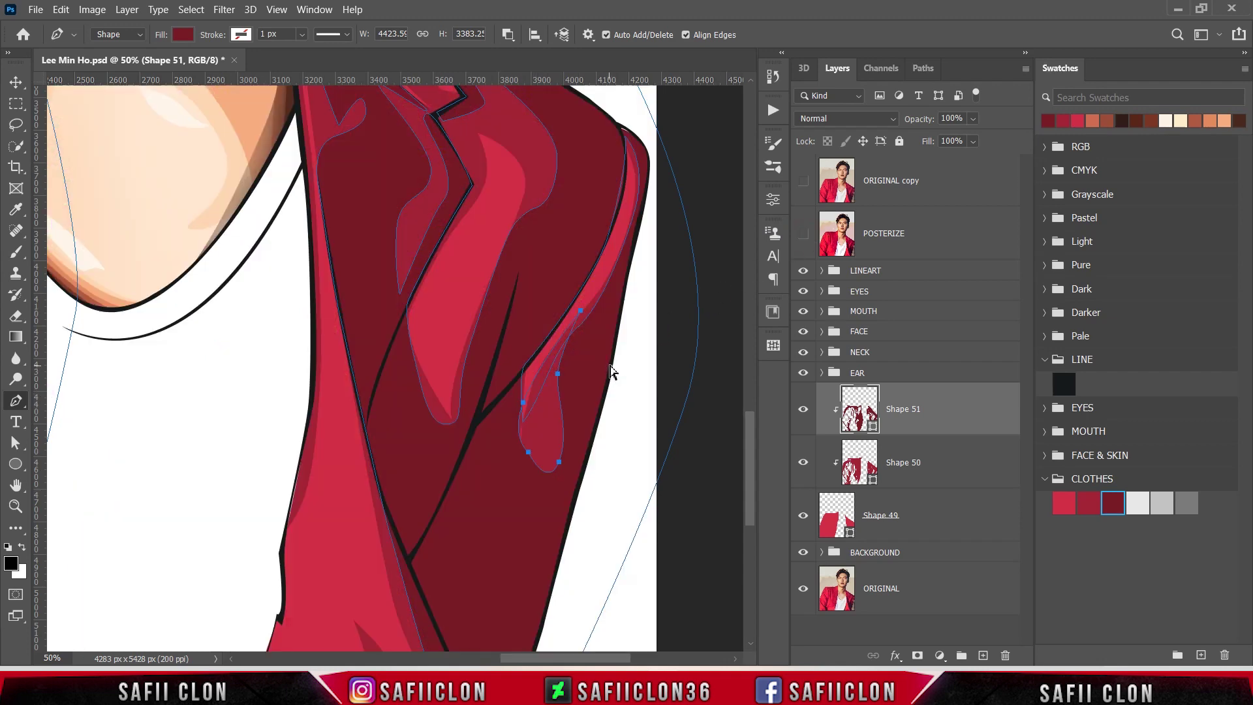
{"action": "key", "text": "Return"}
{"action": "scroll", "coordinate": [609, 371], "scroll_direction": "down", "scroll_amount": 1}
Check the artwork against the posterized photo and set Path Operations to New Layer.
{"action": "scroll", "coordinate": [653, 392], "scroll_direction": "down", "scroll_amount": 2}
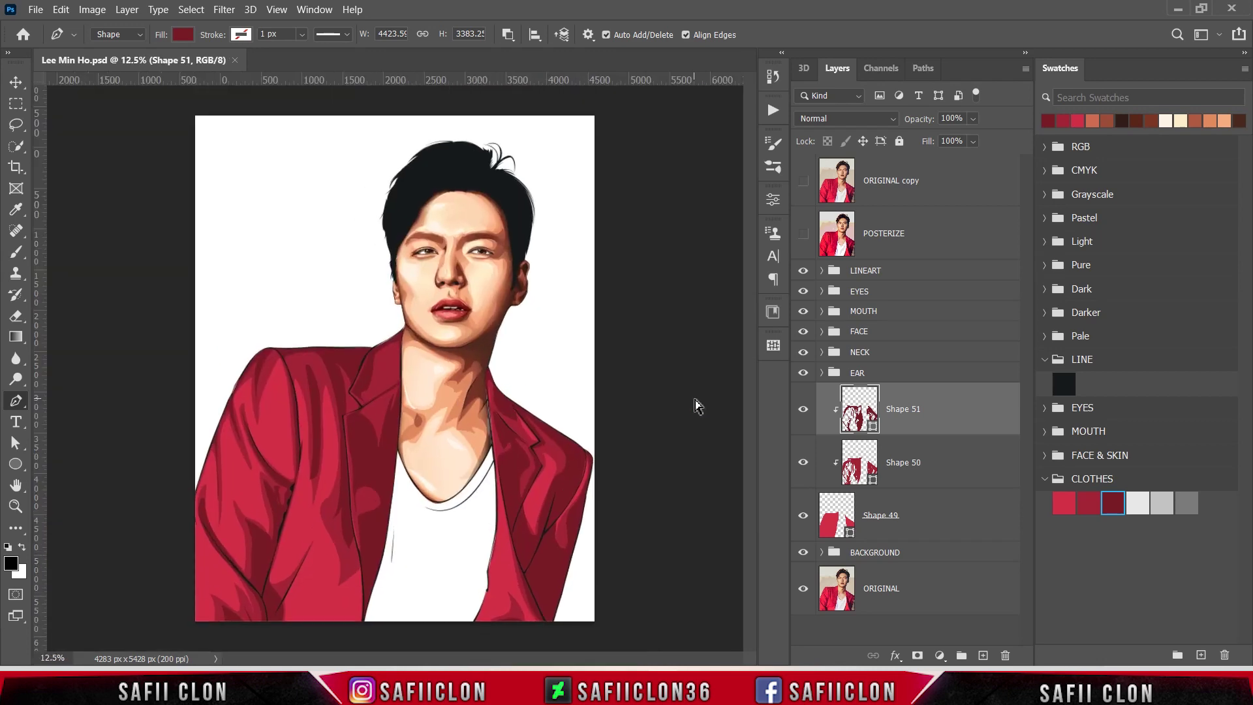
{"action": "scroll", "coordinate": [698, 408], "scroll_direction": "up", "scroll_amount": 2}
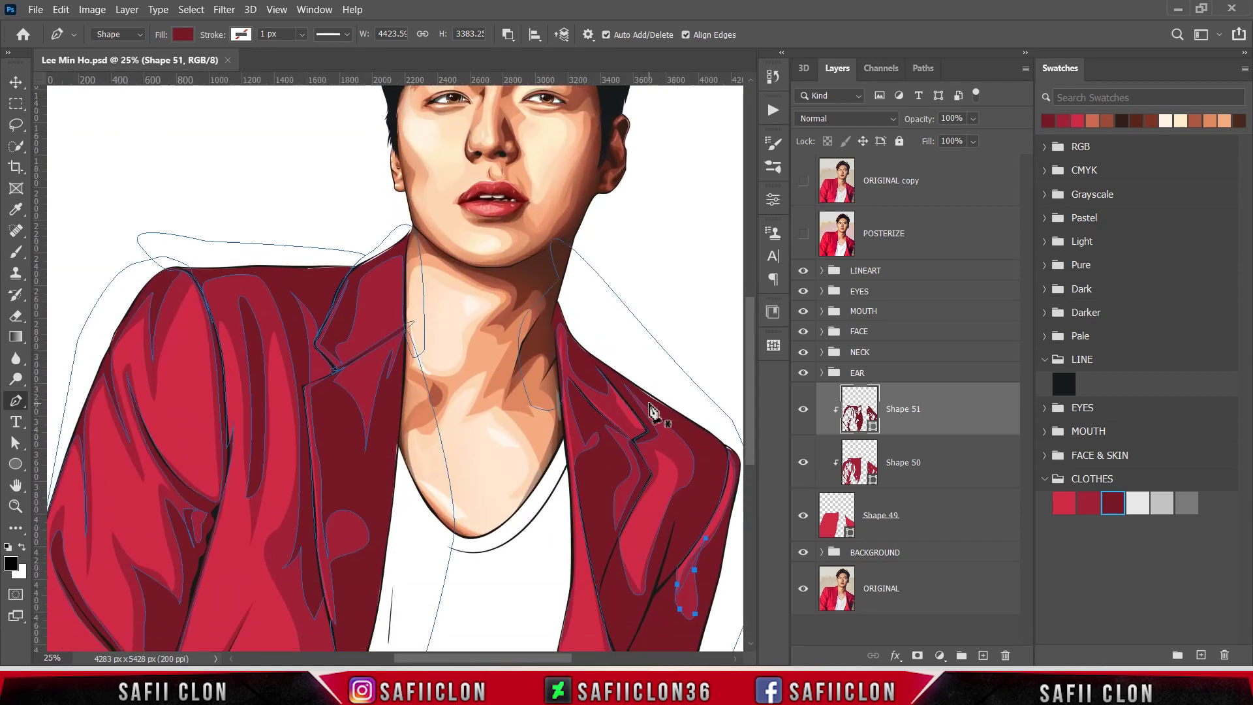
{"action": "scroll", "coordinate": [651, 410], "scroll_direction": "down", "scroll_amount": 3}
{"action": "scroll", "coordinate": [625, 365], "scroll_direction": "down", "scroll_amount": 1}
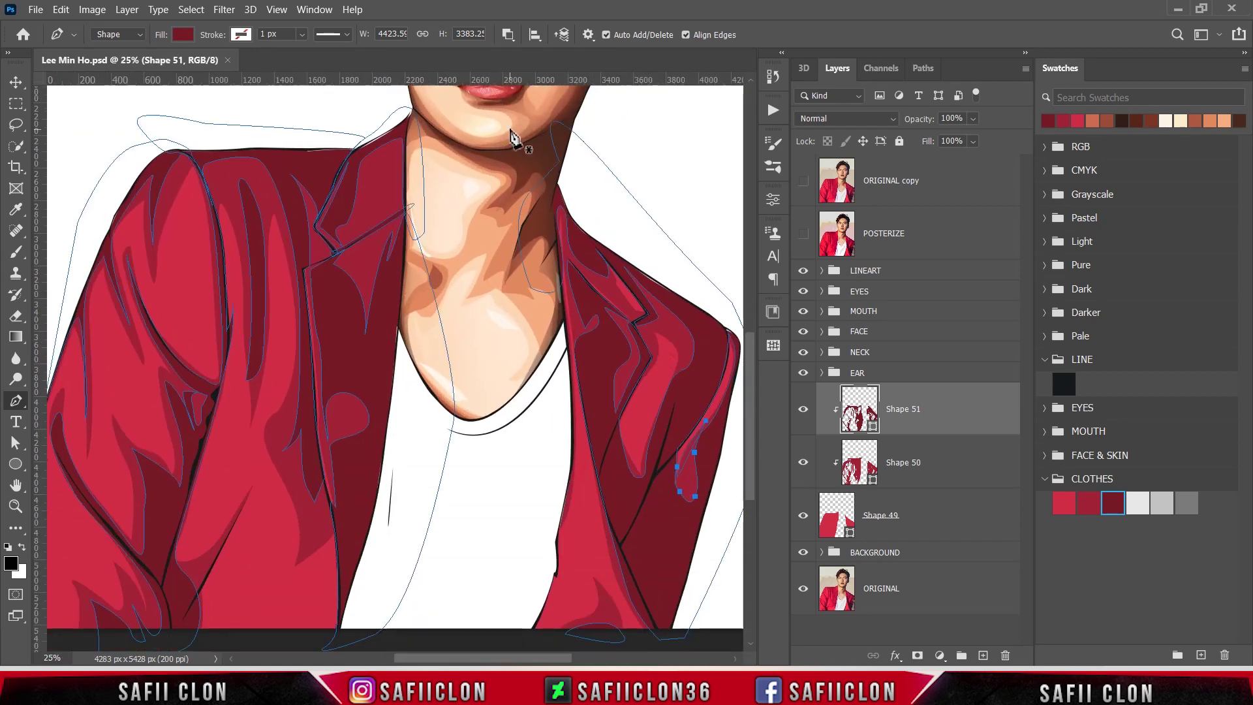
{"action": "left_click", "coordinate": [803, 235]}
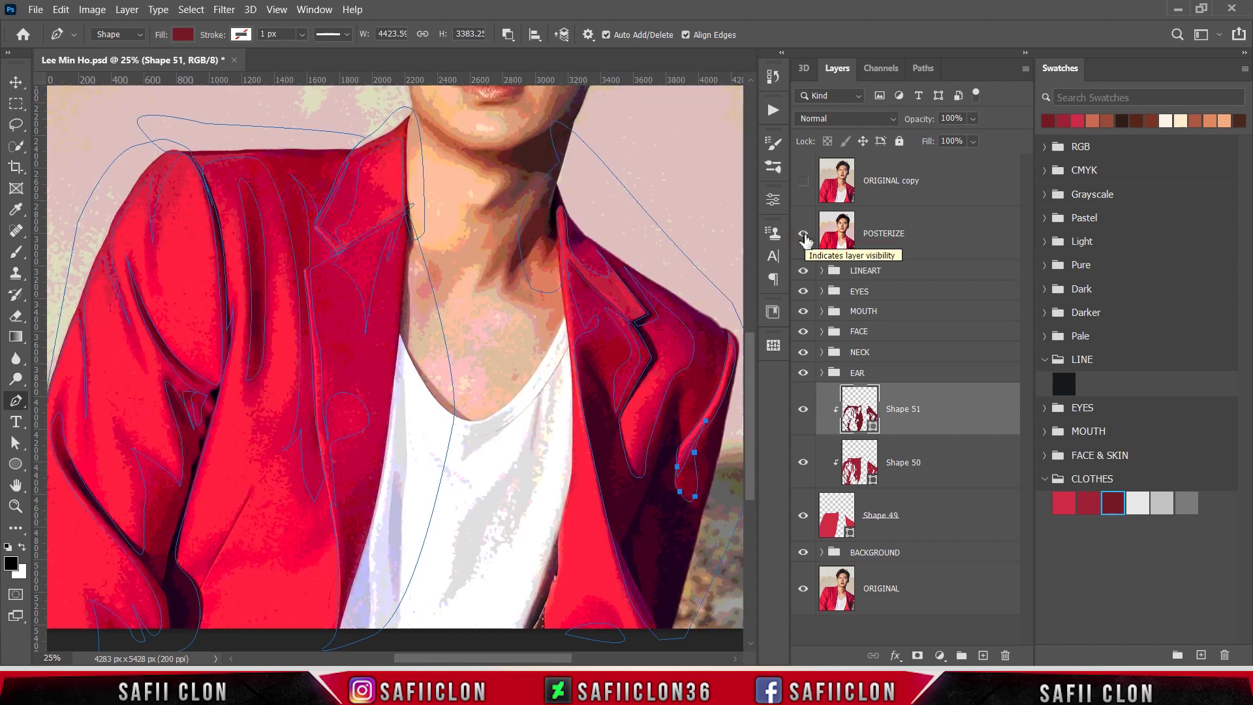
{"action": "left_click", "coordinate": [803, 235]}
{"action": "left_click", "coordinate": [508, 34]}
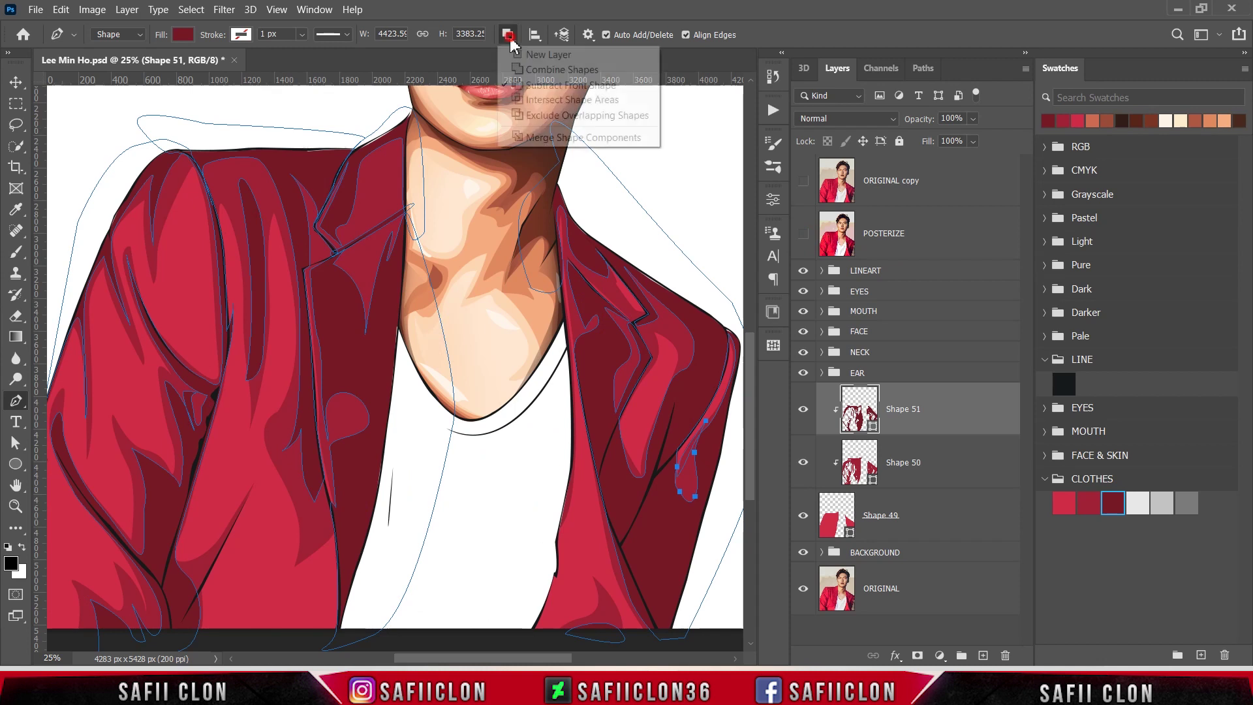
{"action": "left_click", "coordinate": [525, 57]}
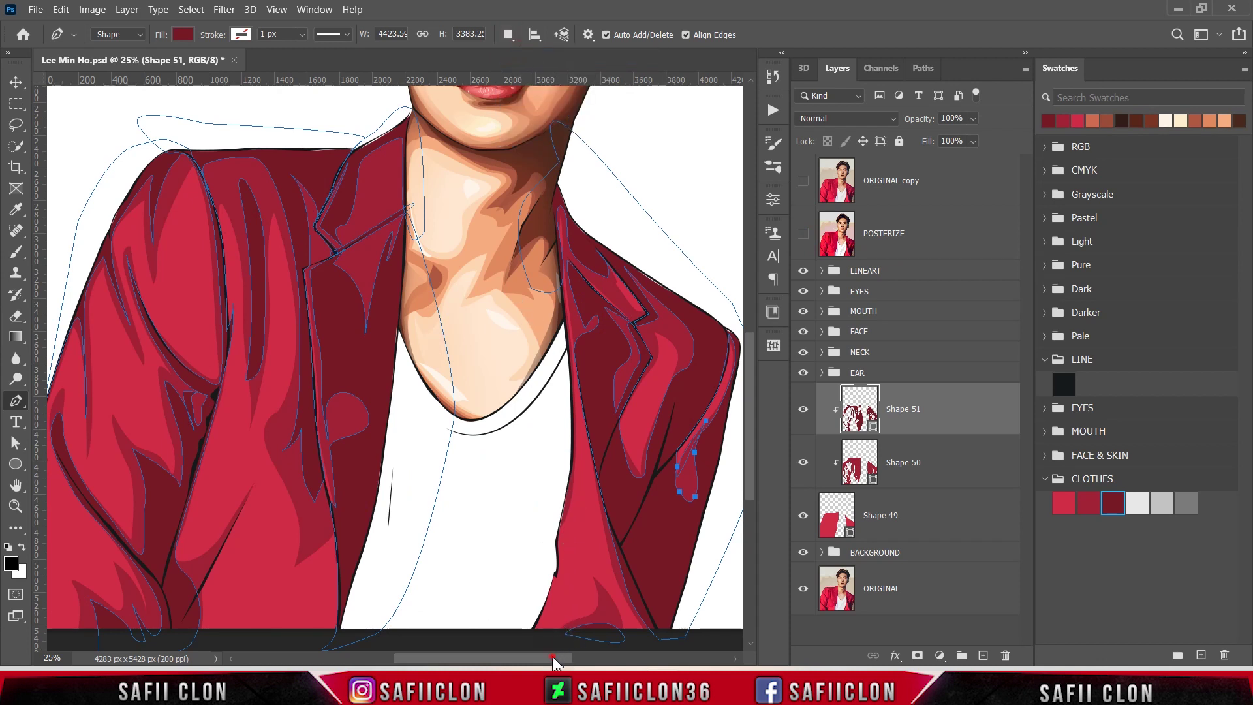
Zoom to 33.3% on the jacket's lower left and start Shape 52 at its bottom edge.
{"action": "left_click_drag", "start_coordinate": [554, 659], "coordinate": [507, 659]}
{"action": "scroll", "coordinate": [437, 548], "scroll_direction": "down", "scroll_amount": 3}
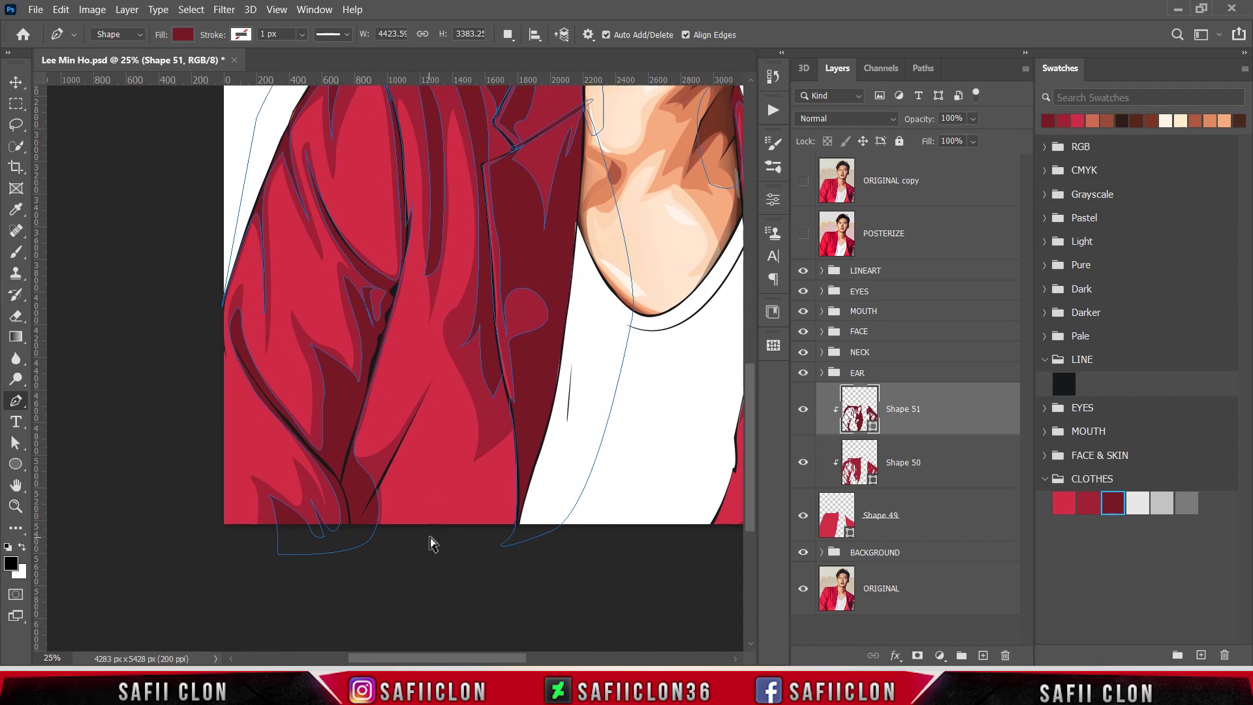
{"action": "key", "text": "ctrl+plus"}
{"action": "scroll", "coordinate": [352, 496], "scroll_direction": "down", "scroll_amount": 3}
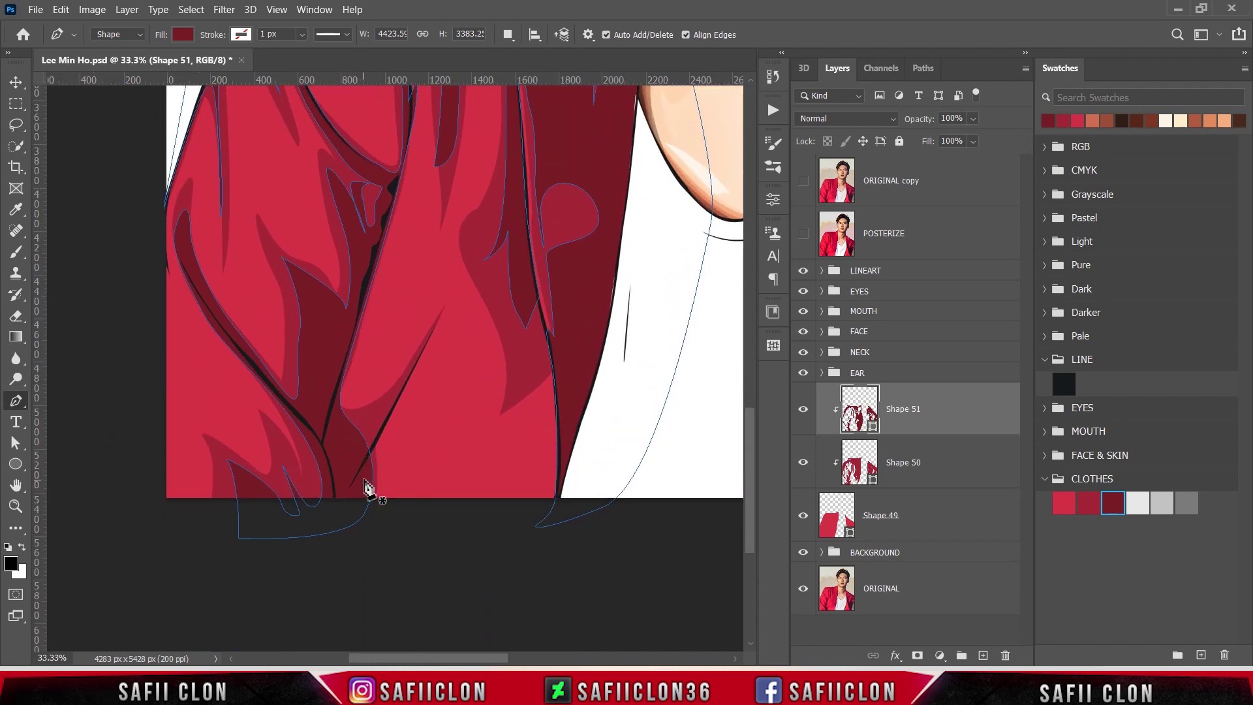
{"action": "key", "text": "Escape"}
{"action": "left_click", "coordinate": [246, 491]}
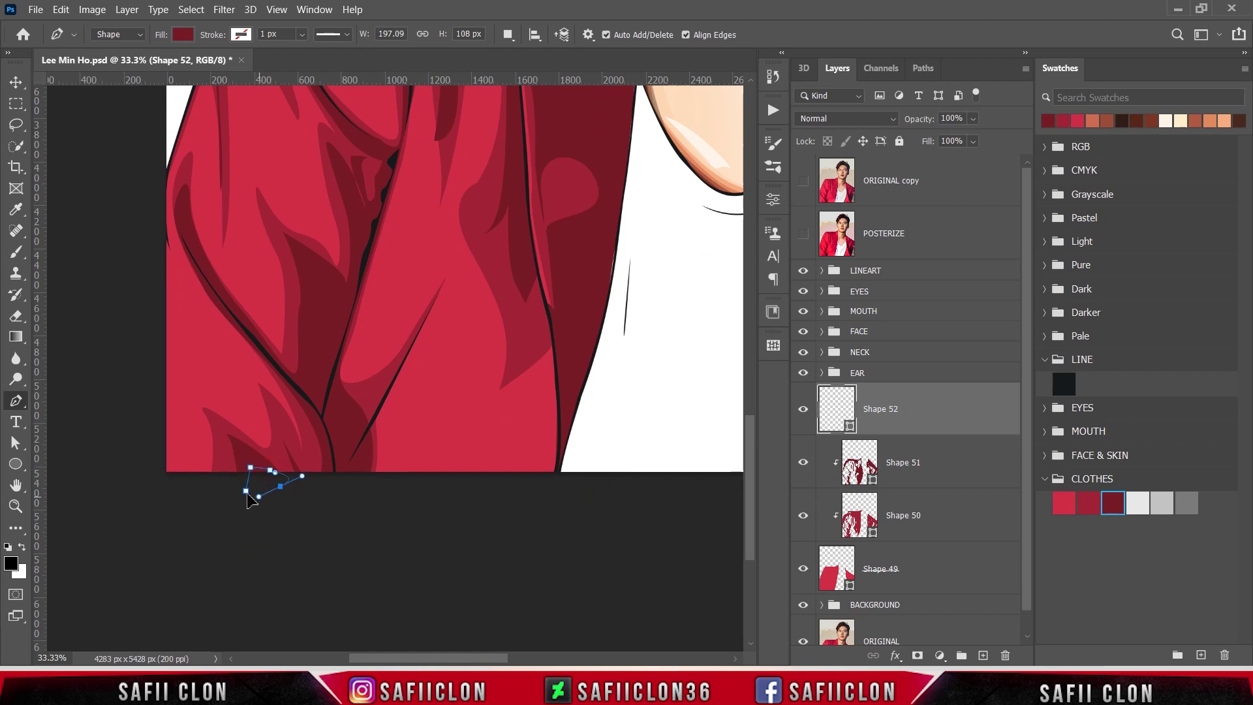
Close the small shape, give Shape 52 a darker red fill, and clip it to the jacket layer.
{"action": "left_click", "coordinate": [247, 493]}
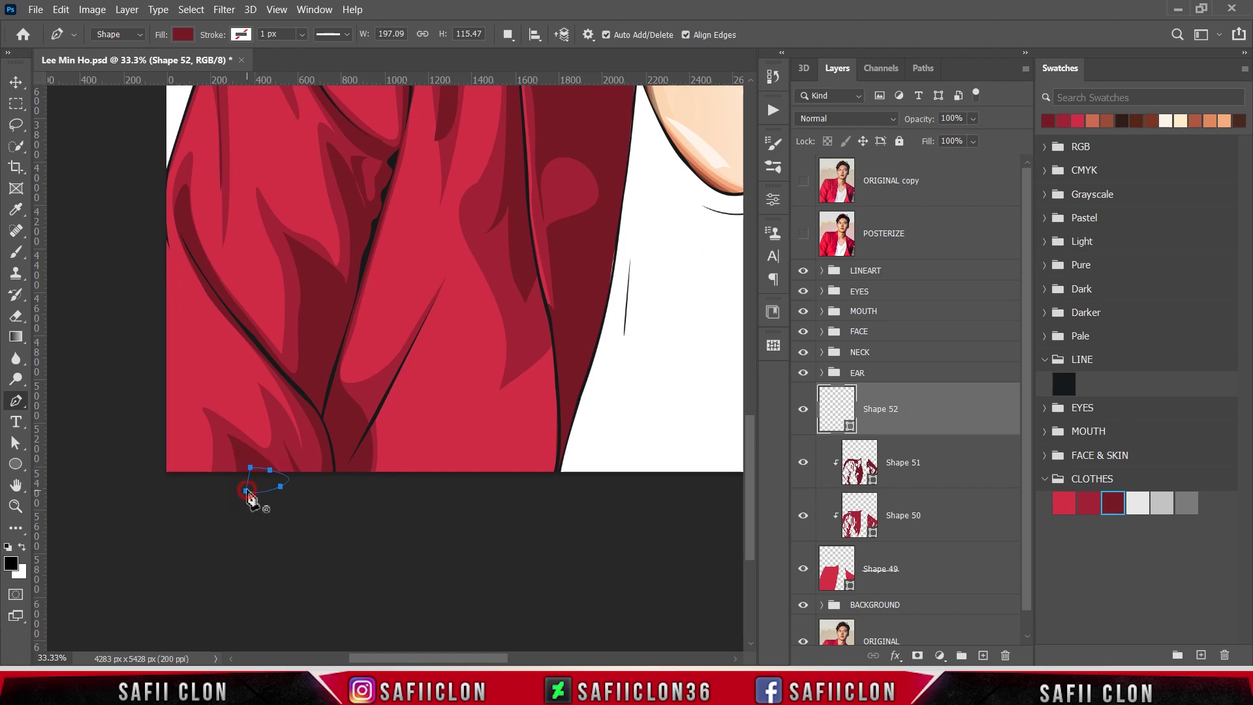
{"action": "double_click", "coordinate": [850, 428]}
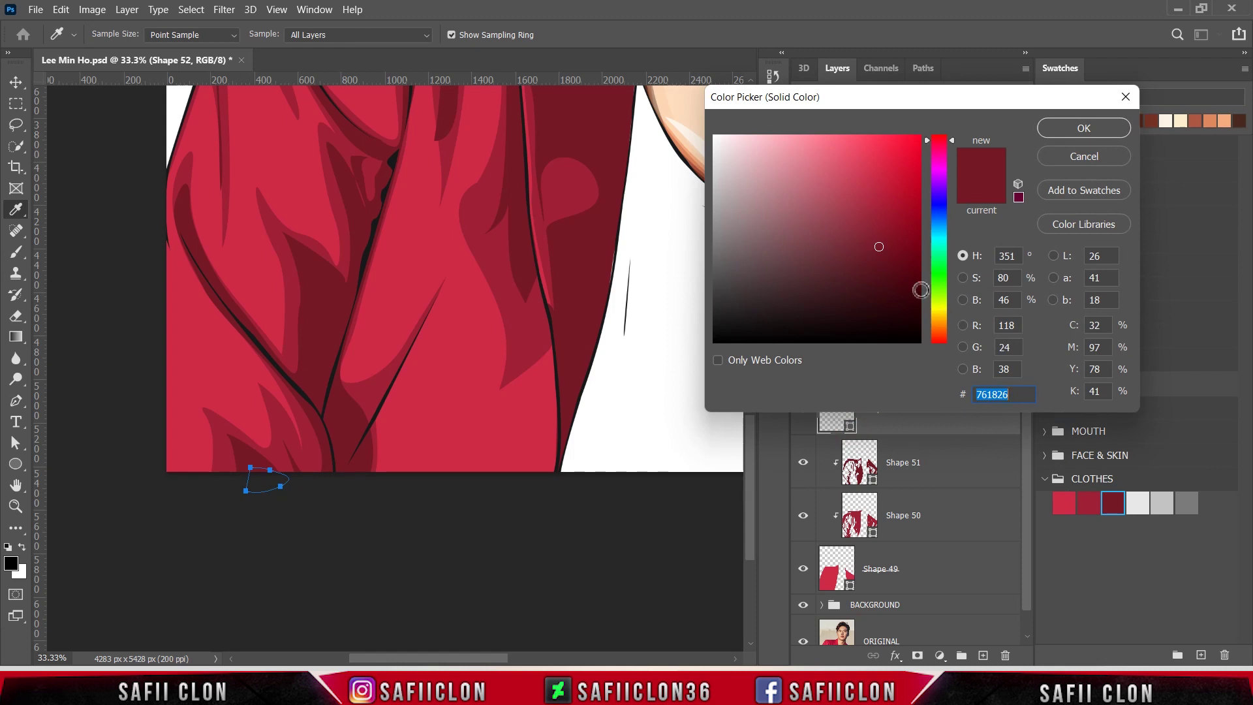
{"action": "left_click_drag", "start_coordinate": [879, 253], "coordinate": [889, 283]}
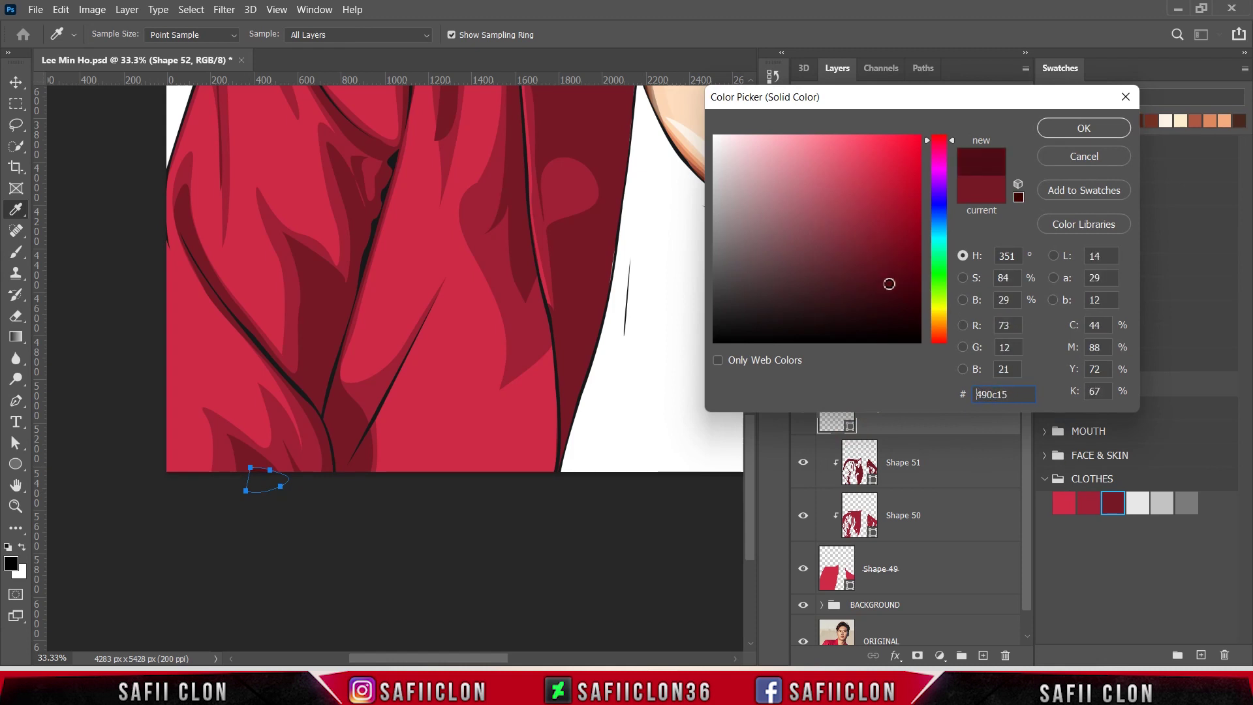
{"action": "left_click", "coordinate": [1079, 127]}
{"action": "right_click", "coordinate": [908, 431]}
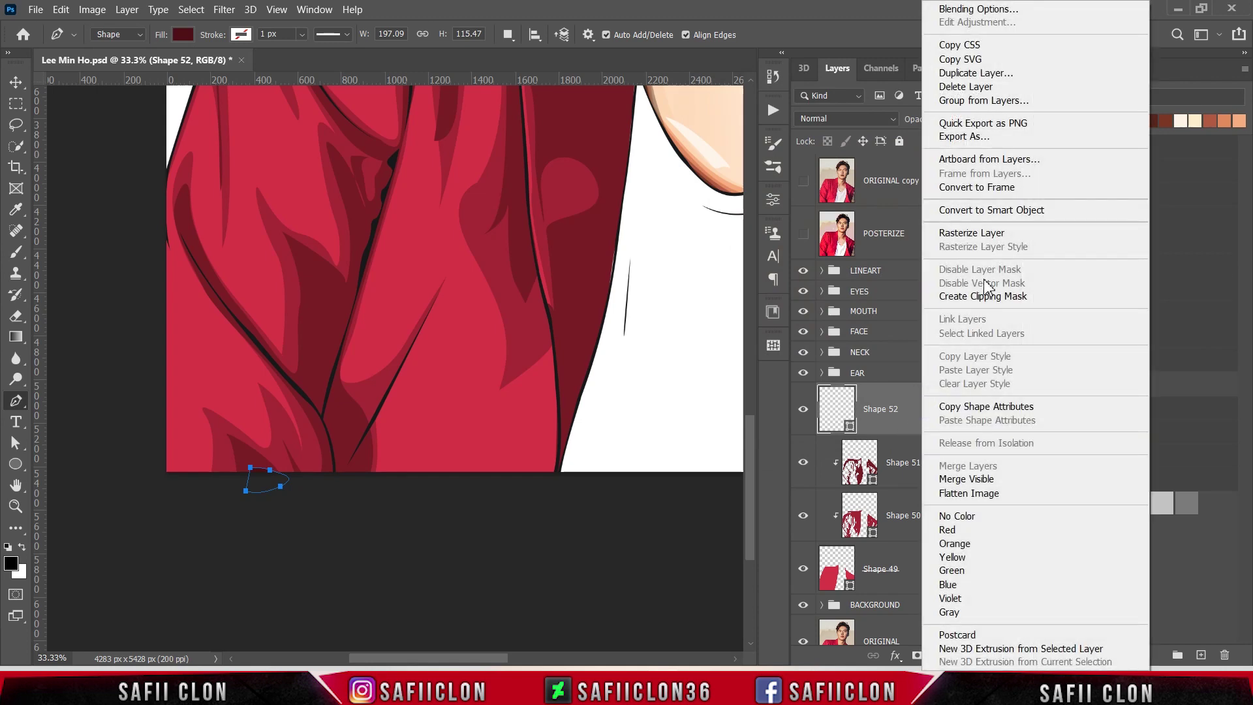
{"action": "left_click", "coordinate": [988, 296]}
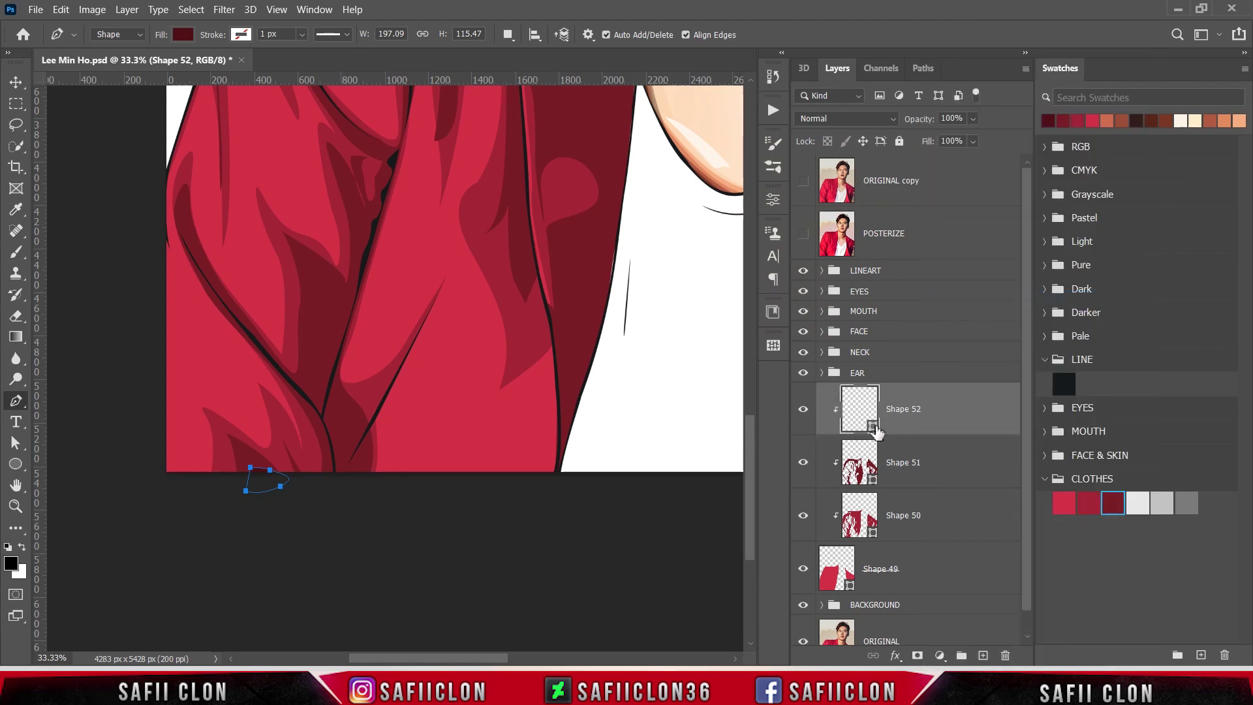
Switch to Combine Shapes and trace fold shading up the sleeve's left fold and back.
{"action": "left_click", "coordinate": [508, 35]}
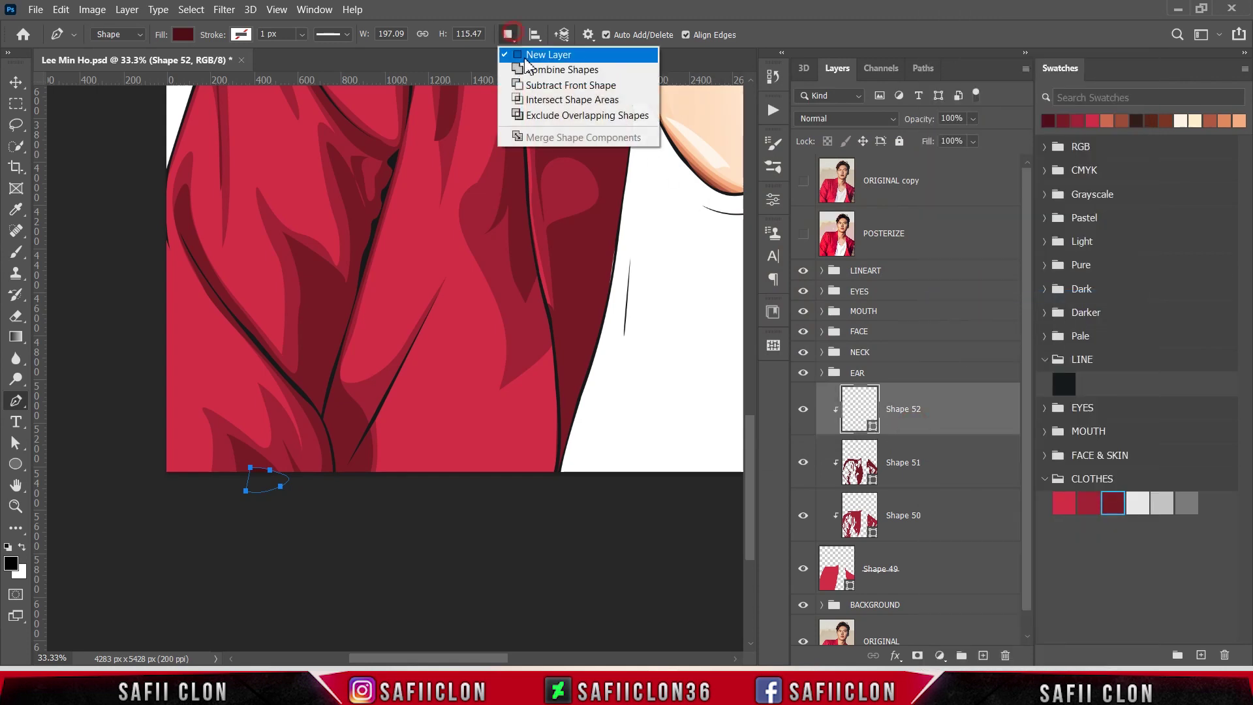
{"action": "left_click", "coordinate": [551, 70]}
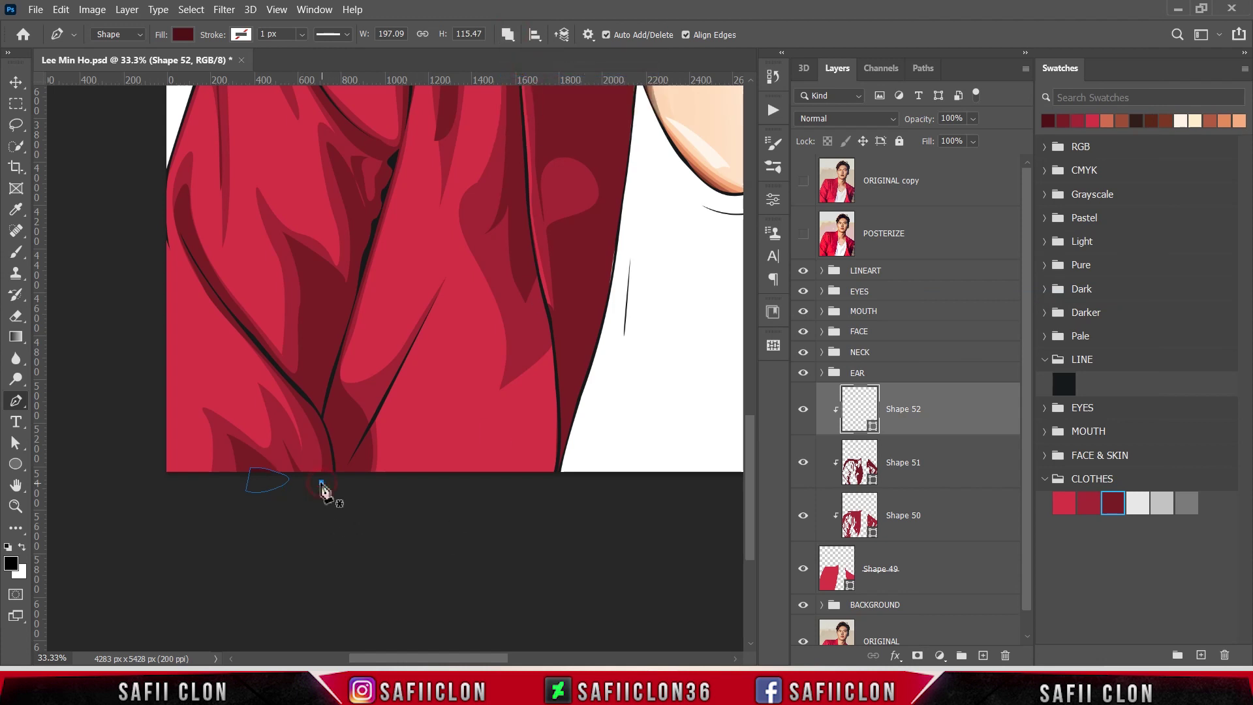
{"action": "mouse_move", "coordinate": [321, 482]}
{"action": "left_mouse_down"}
{"action": "mouse_move", "coordinate": [328, 448]}
{"action": "mouse_move", "coordinate": [307, 408]}
{"action": "left_mouse_up"}
{"action": "left_click", "coordinate": [216, 302]}
{"action": "left_click", "coordinate": [178, 226]}
{"action": "left_click_drag", "start_coordinate": [177, 200], "coordinate": [188, 202]}
{"action": "left_click", "coordinate": [215, 285]}
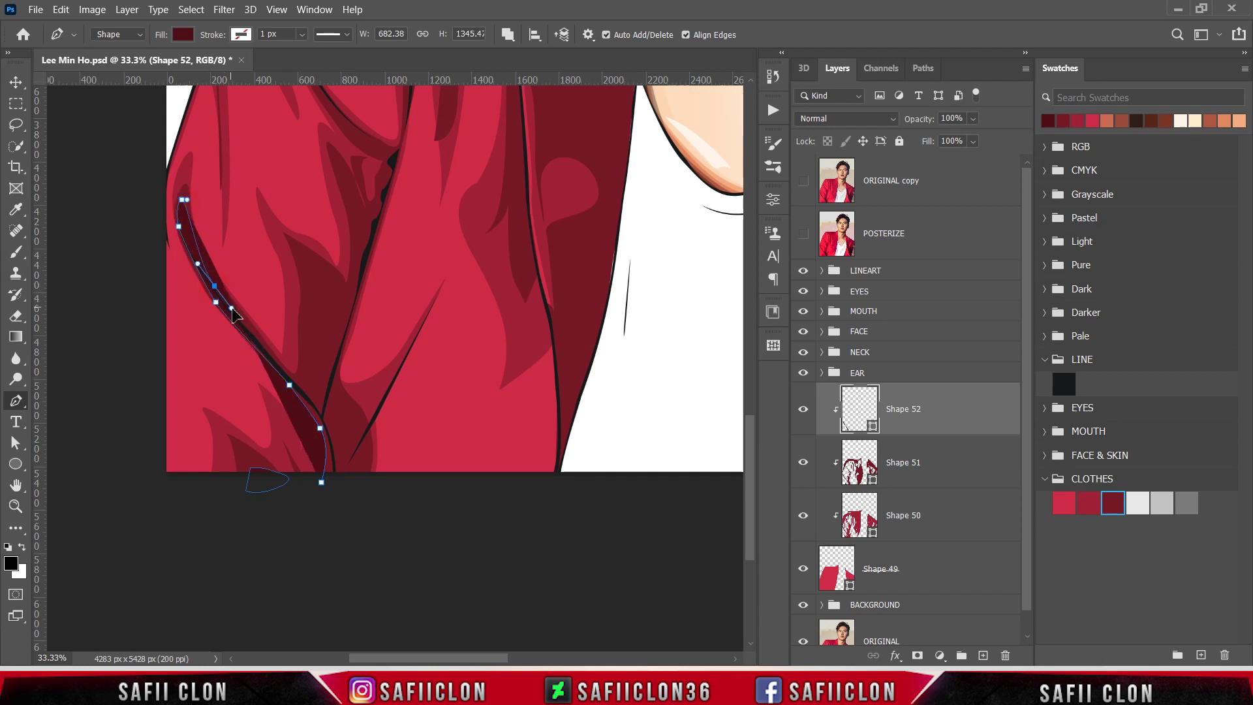
{"action": "left_click", "coordinate": [272, 357]}
{"action": "left_click_drag", "start_coordinate": [300, 383], "coordinate": [303, 394]}
Trace shading along the inner crease up toward the shoulder, checking against the photo.
{"action": "left_click", "coordinate": [803, 234]}
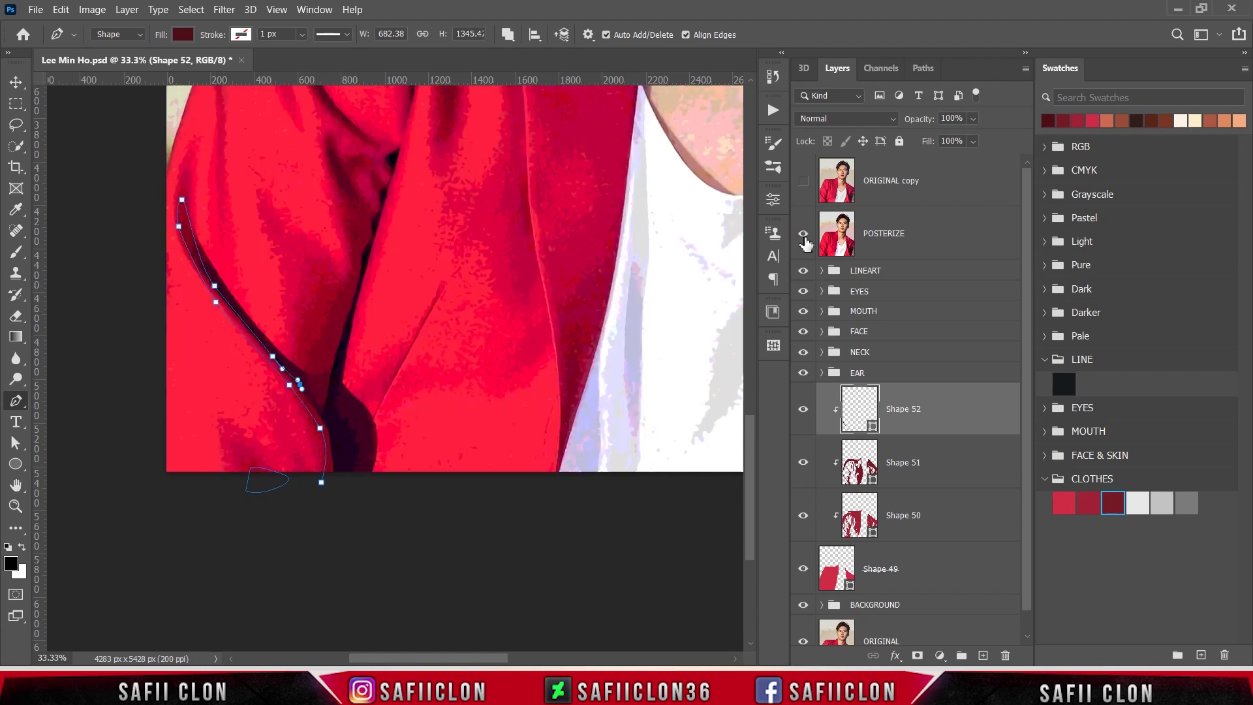
{"action": "left_click", "coordinate": [803, 234]}
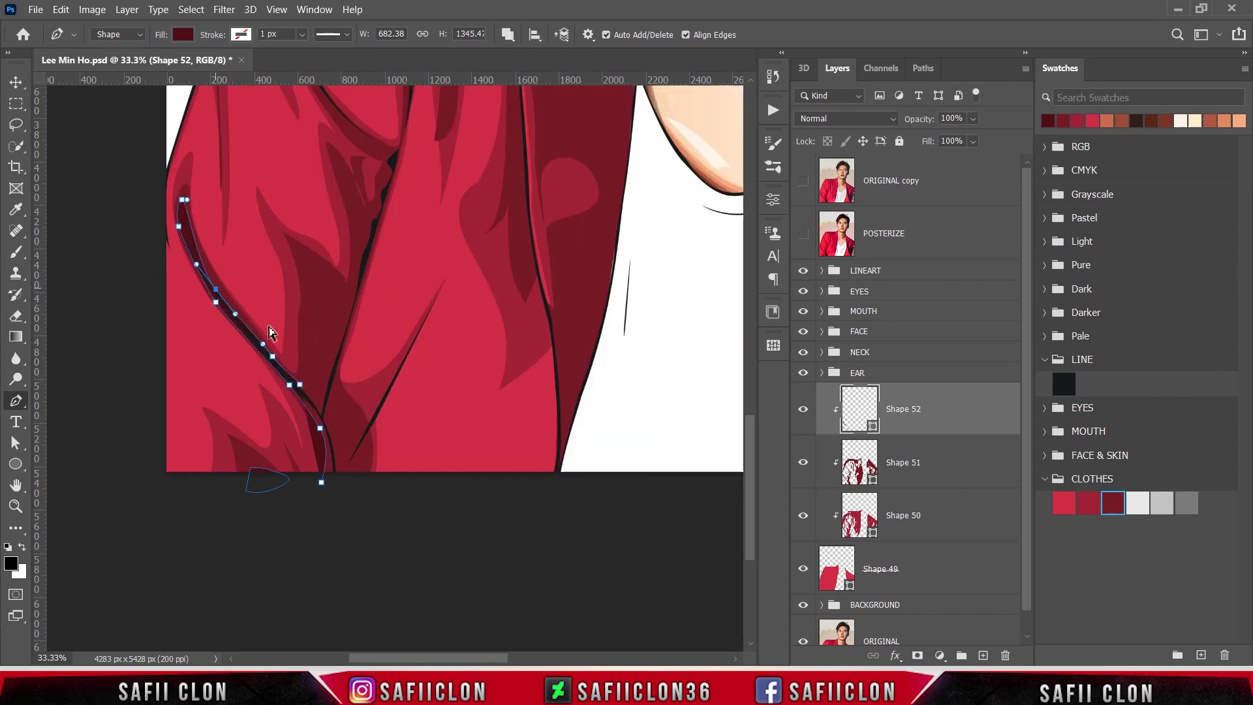
{"action": "left_click", "coordinate": [309, 368]}
{"action": "left_click", "coordinate": [804, 233]}
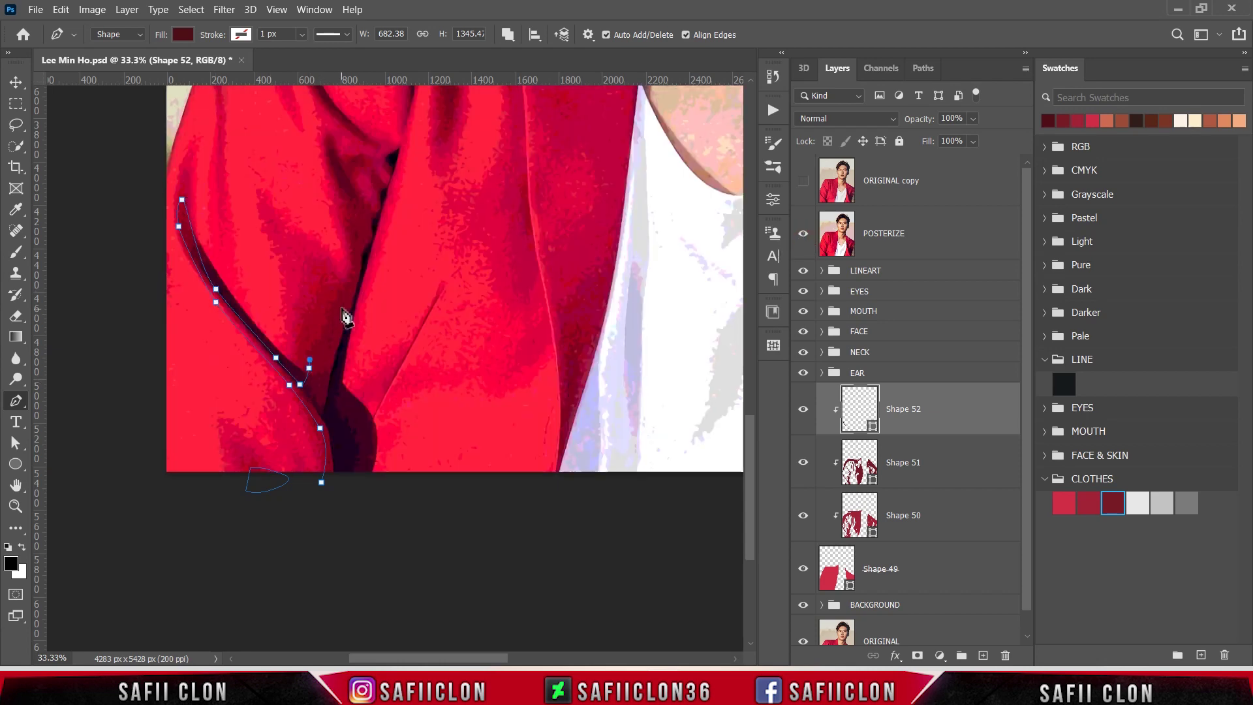
{"action": "left_click", "coordinate": [354, 281]}
{"action": "scroll", "coordinate": [386, 341], "scroll_direction": "up", "scroll_amount": 5}
{"action": "left_click", "coordinate": [803, 234]}
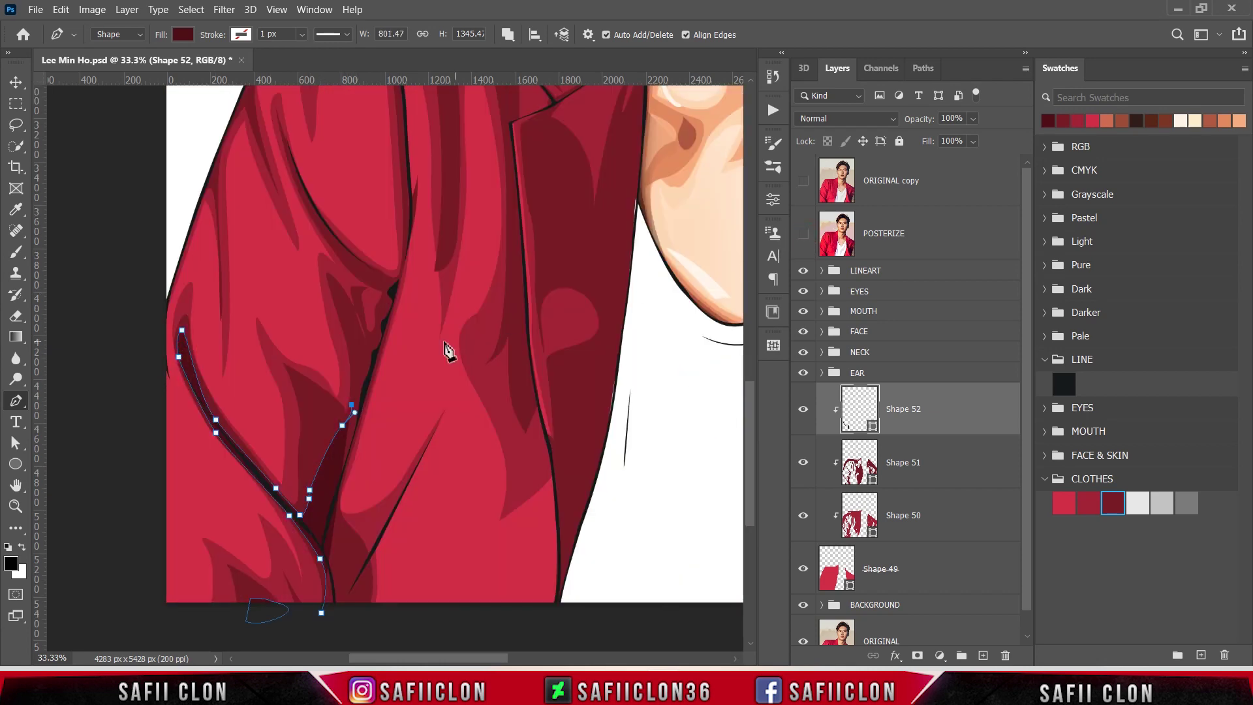
{"action": "left_click", "coordinate": [333, 286]}
{"action": "left_click_drag", "start_coordinate": [360, 331], "coordinate": [368, 359]}
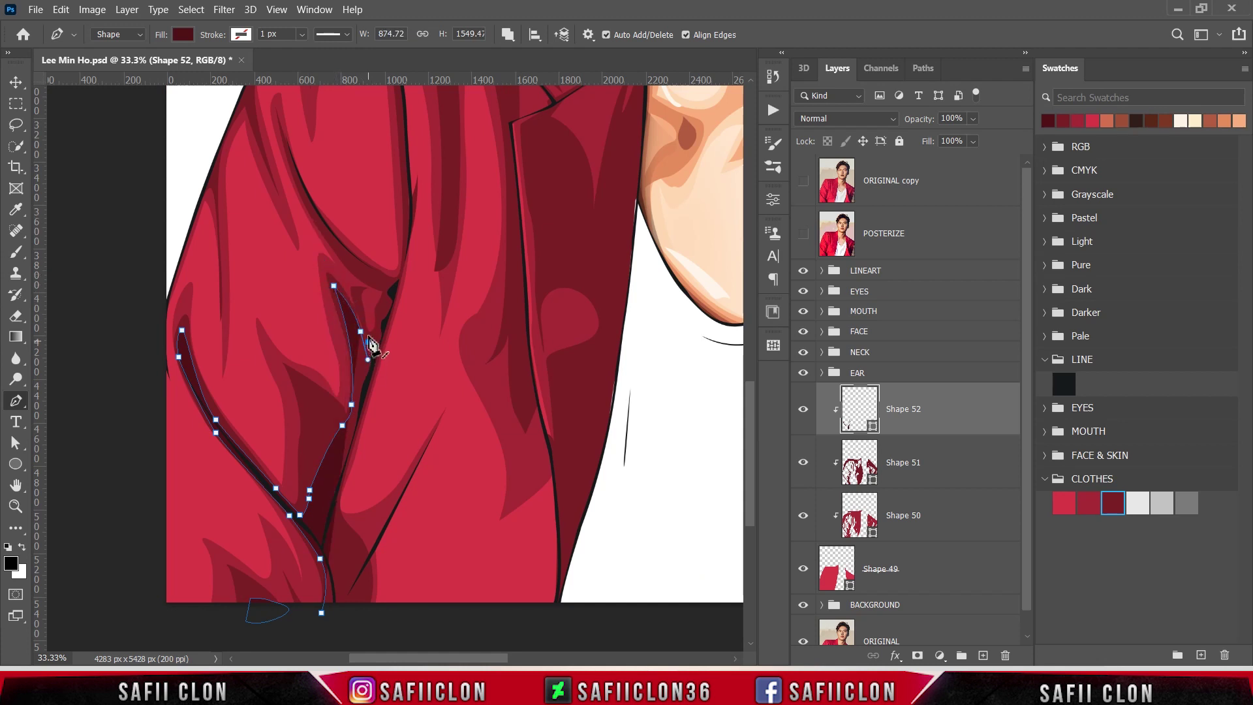
{"action": "left_click", "coordinate": [387, 291]}
{"action": "left_click_drag", "start_coordinate": [287, 228], "coordinate": [286, 146]}
{"action": "scroll", "coordinate": [287, 147], "scroll_direction": "up", "scroll_amount": 1}
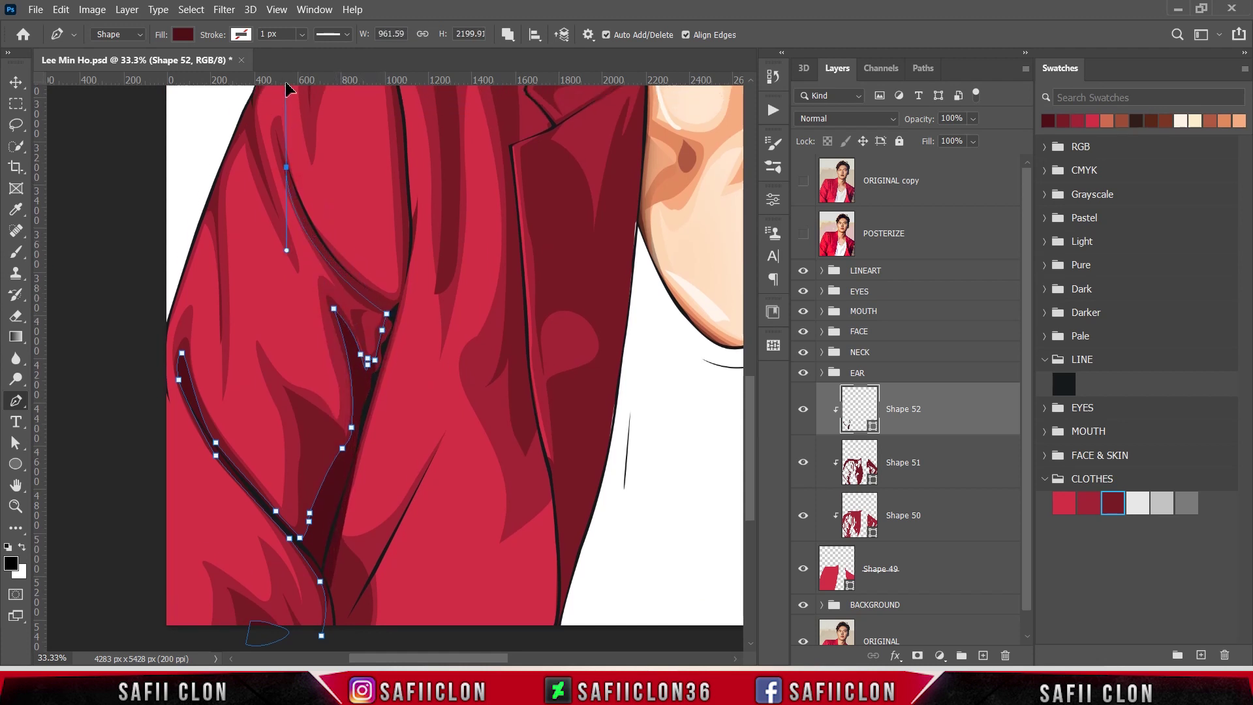
{"action": "scroll", "coordinate": [288, 87], "scroll_direction": "up", "scroll_amount": 2}
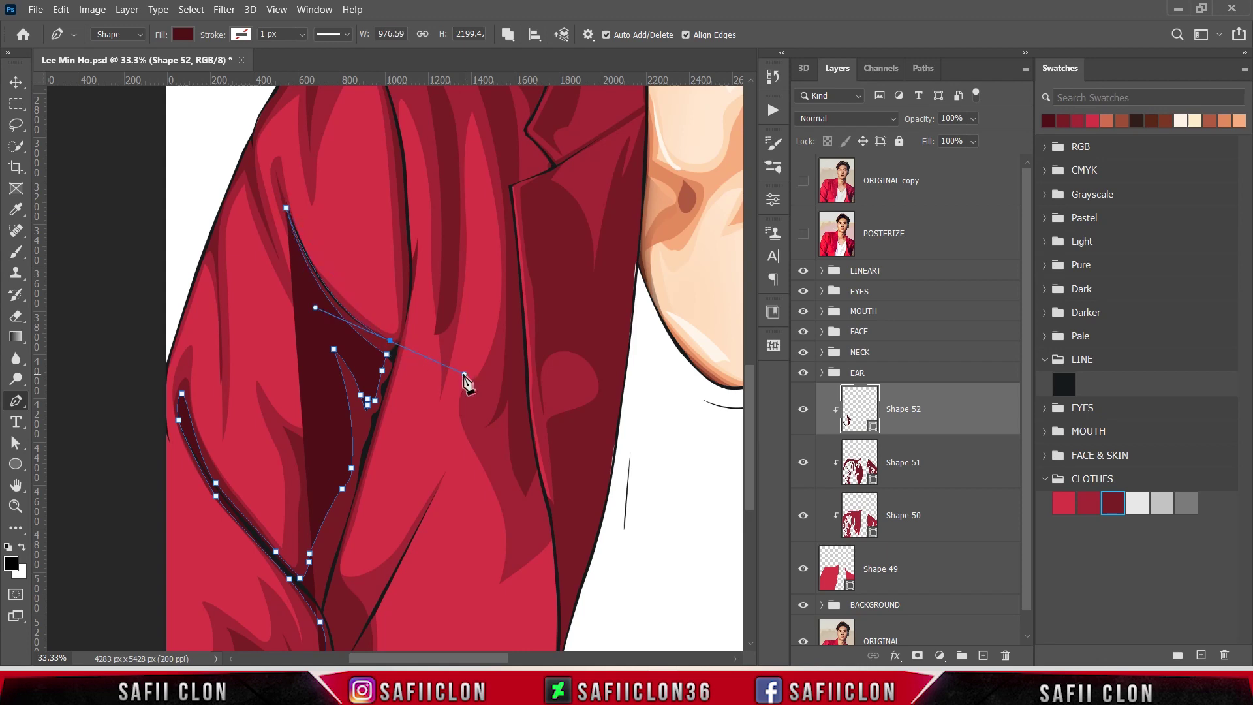
Bring the crease shading back down to the fold's bottom.
{"action": "left_click", "coordinate": [403, 334]}
{"action": "scroll", "coordinate": [379, 317], "scroll_direction": "down", "scroll_amount": 6}
{"action": "left_click_drag", "start_coordinate": [373, 304], "coordinate": [366, 331]}
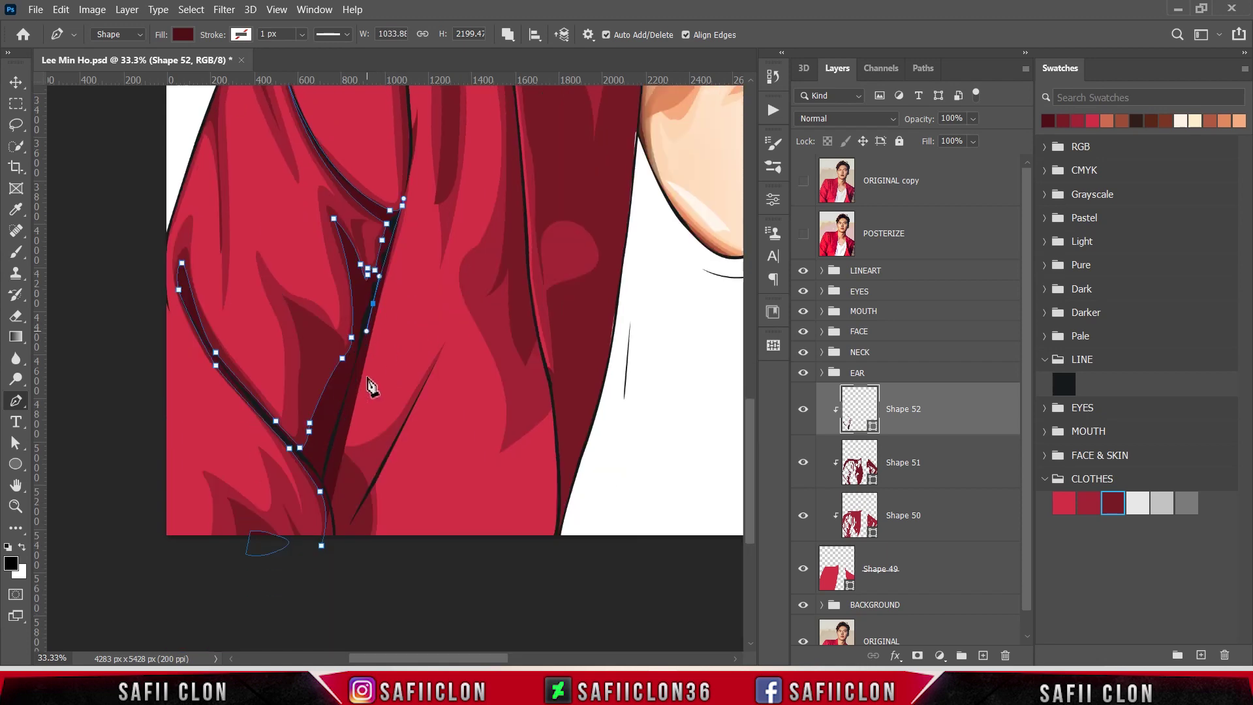
{"action": "left_click_drag", "start_coordinate": [336, 441], "coordinate": [336, 448]}
{"action": "left_click", "coordinate": [803, 233]}
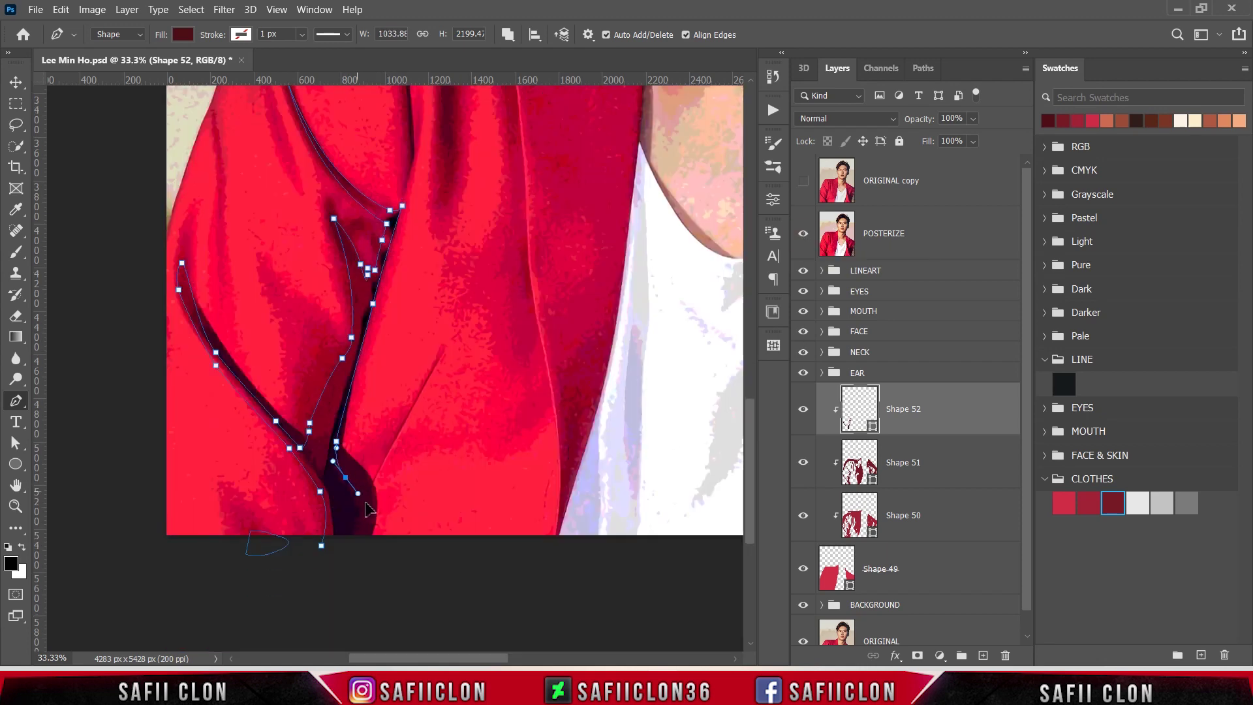
{"action": "scroll", "coordinate": [336, 522], "scroll_direction": "down", "scroll_amount": 2}
{"action": "left_click", "coordinate": [322, 514]}
{"action": "scroll", "coordinate": [750, 378], "scroll_direction": "up", "scroll_amount": 10}
Trace and close a shading shape over the left shoulder and down the upper sleeve.
{"action": "scroll", "coordinate": [750, 379], "scroll_direction": "up", "scroll_amount": 5}
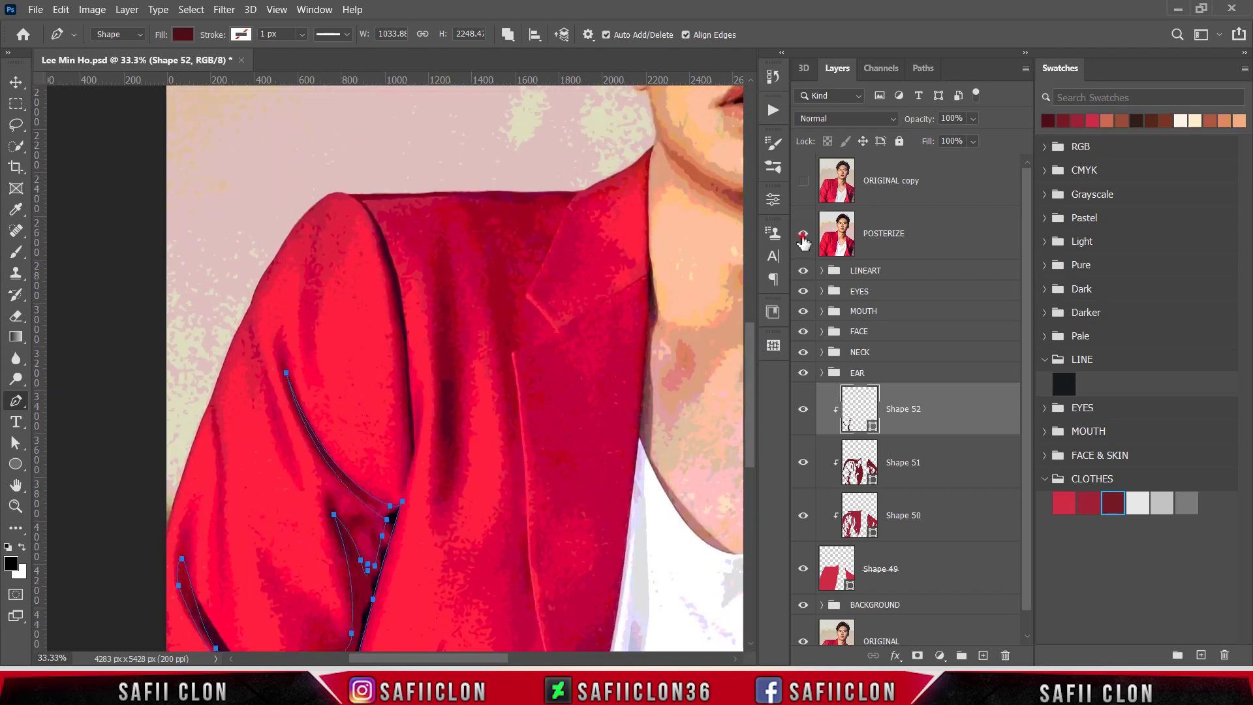
{"action": "left_click", "coordinate": [803, 233]}
{"action": "left_click_drag", "start_coordinate": [398, 321], "coordinate": [393, 295]}
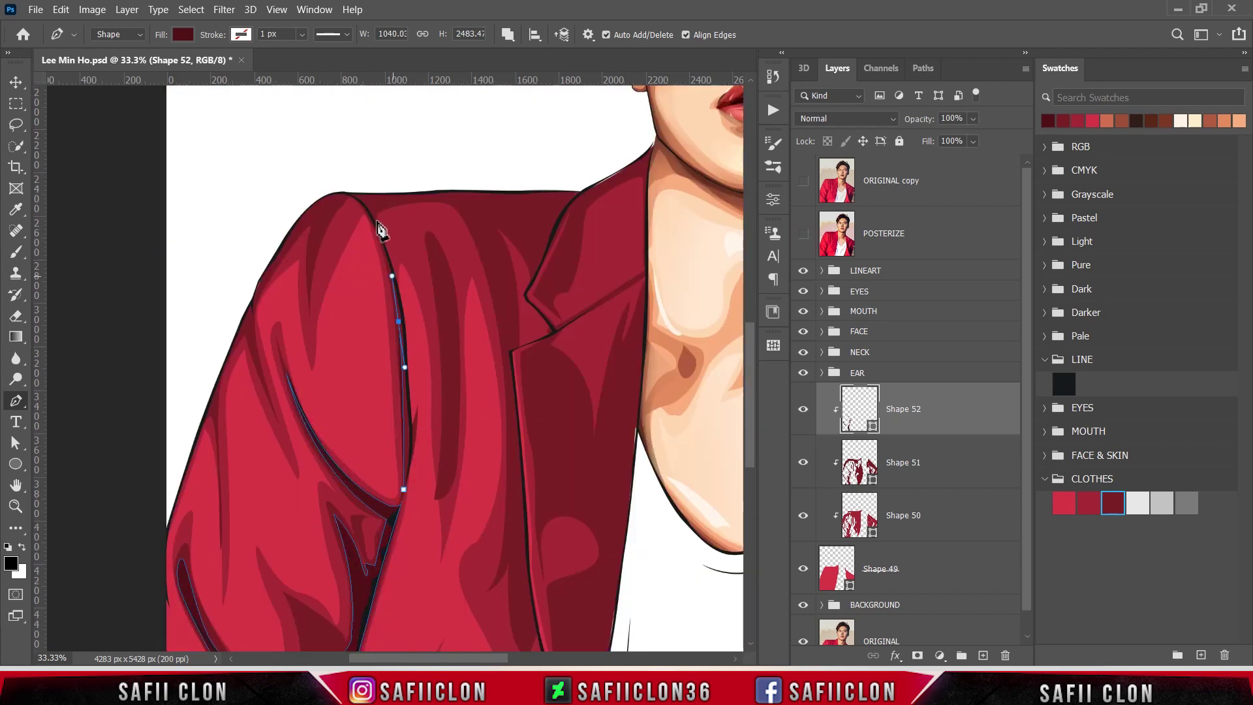
{"action": "left_click_drag", "start_coordinate": [350, 196], "coordinate": [320, 202]}
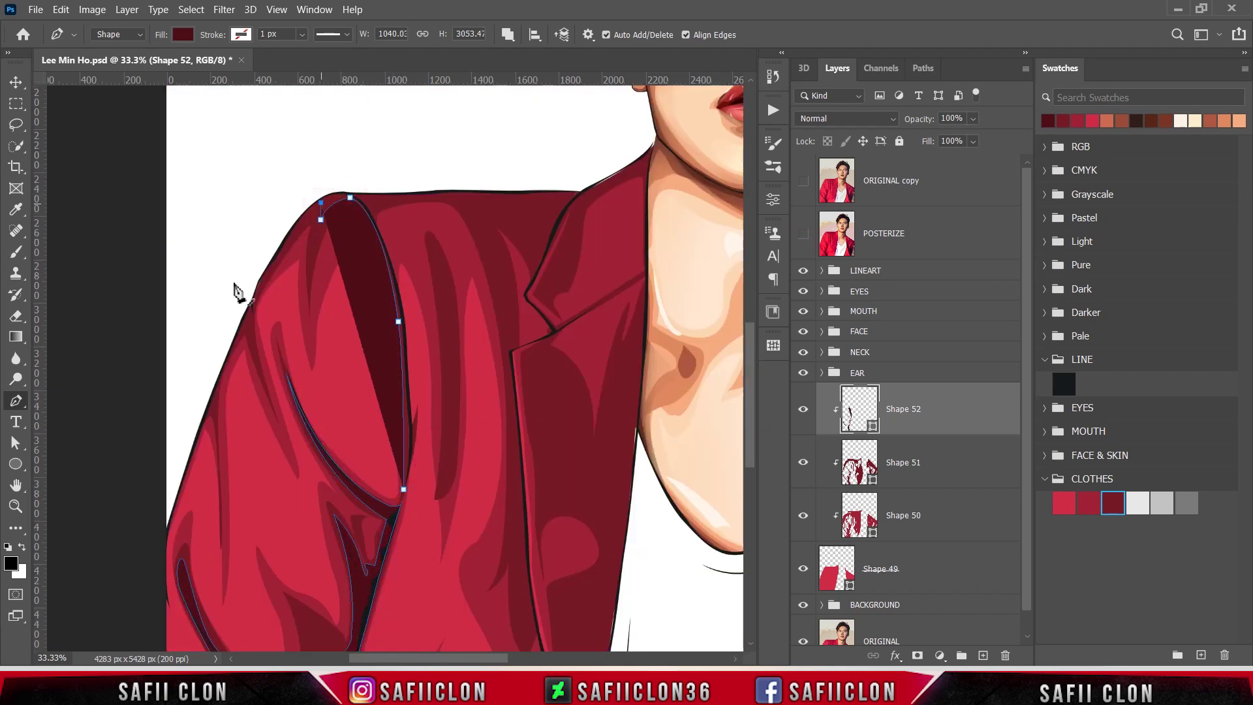
{"action": "left_click_drag", "start_coordinate": [259, 294], "coordinate": [243, 310]}
{"action": "left_click", "coordinate": [261, 374]}
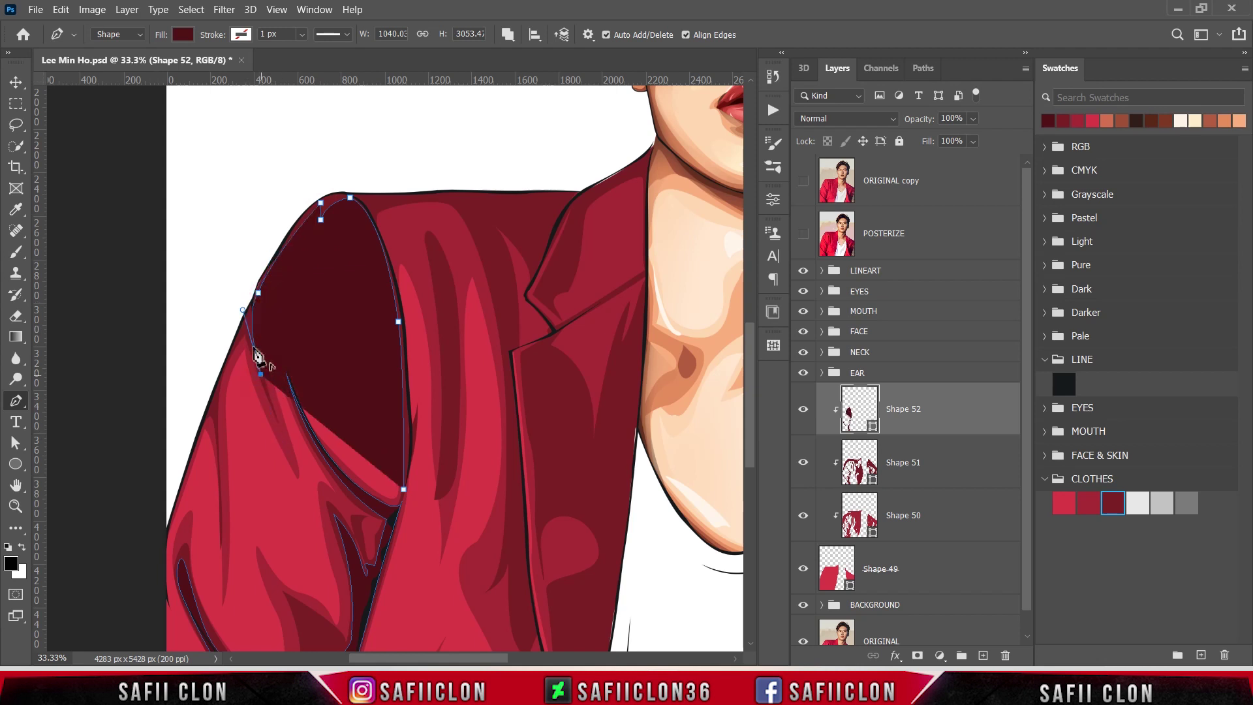
{"action": "left_click_drag", "start_coordinate": [216, 399], "coordinate": [216, 417]}
{"action": "left_click", "coordinate": [202, 402]}
{"action": "left_click_drag", "start_coordinate": [229, 218], "coordinate": [329, 165]}
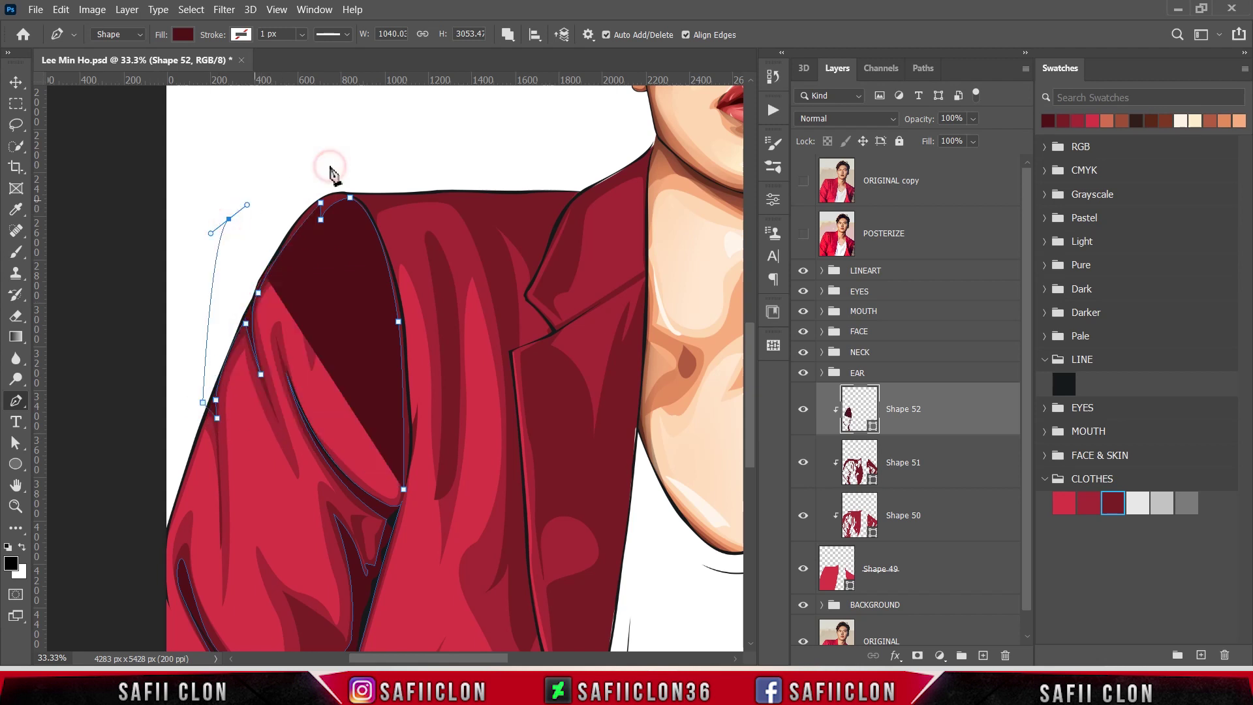
{"action": "left_click", "coordinate": [351, 196]}
{"action": "scroll", "coordinate": [457, 294], "scroll_direction": "down", "scroll_amount": 2}
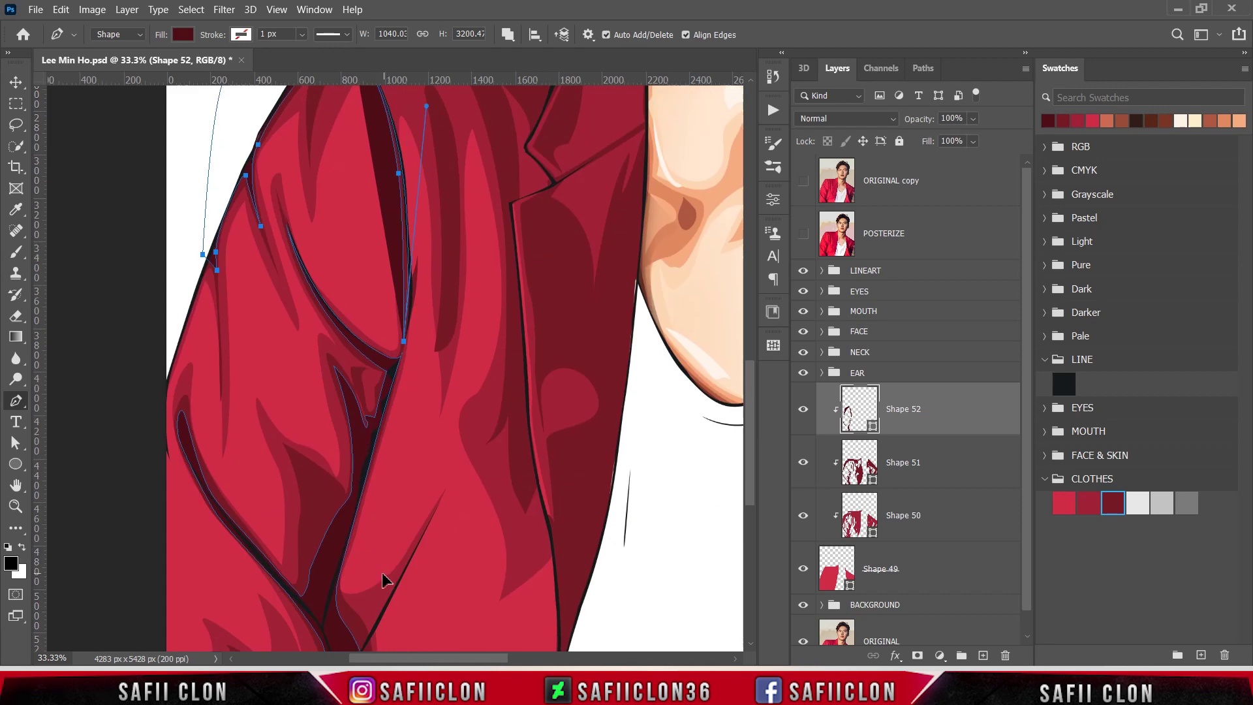
{"action": "scroll", "coordinate": [475, 306], "scroll_direction": "up", "scroll_amount": 2}
Arch a second shading shape across the shoulder top and close it.
{"action": "left_click", "coordinate": [802, 233]}
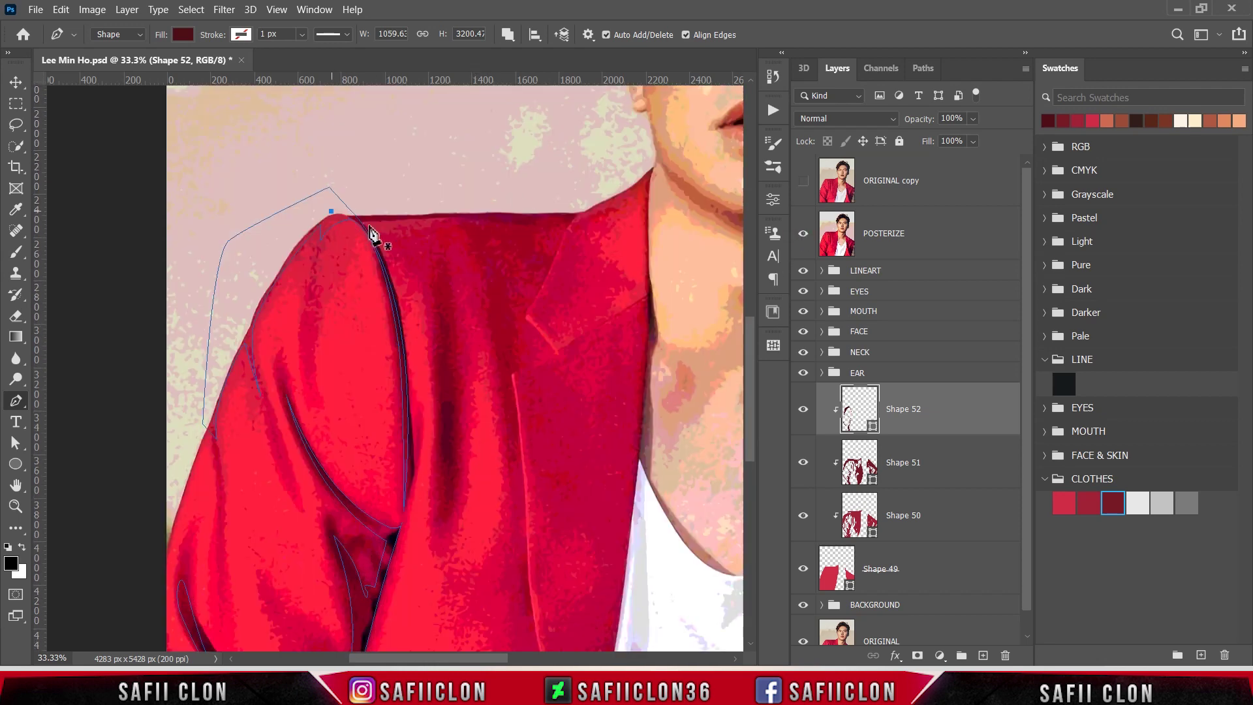
{"action": "left_click", "coordinate": [803, 233]}
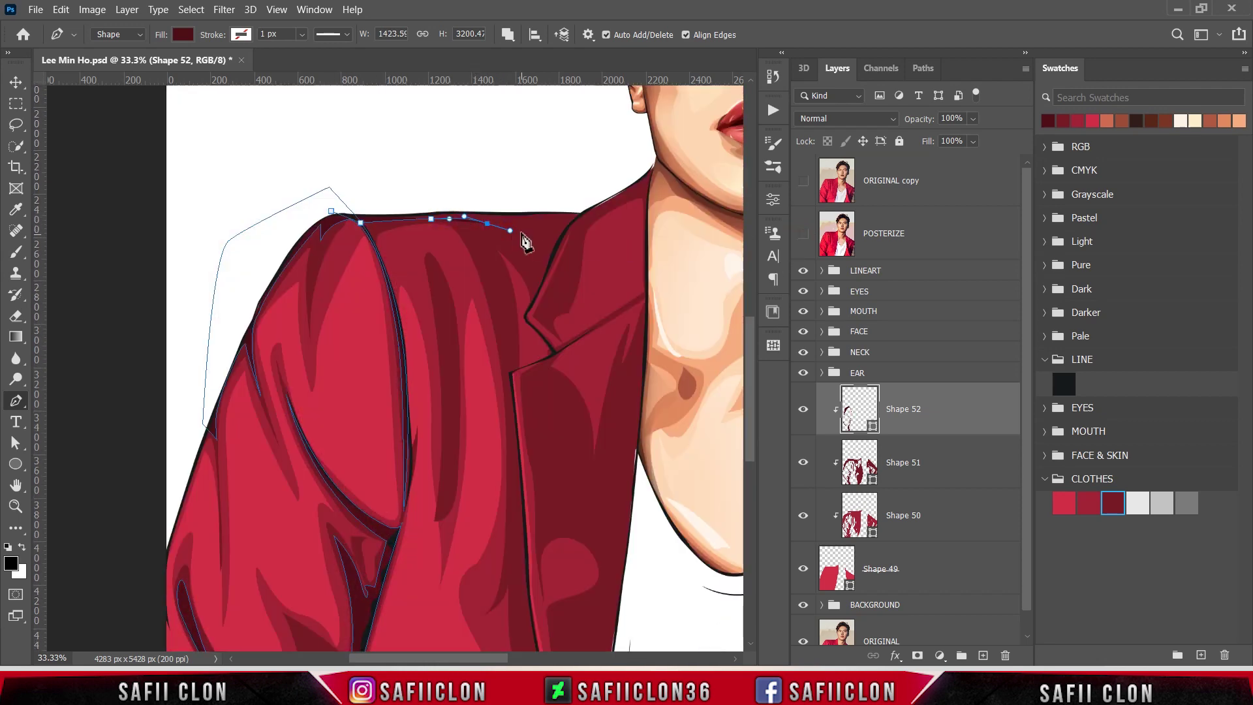
{"action": "left_click_drag", "start_coordinate": [543, 276], "coordinate": [588, 204]}
{"action": "left_click_drag", "start_coordinate": [331, 211], "coordinate": [359, 186]}
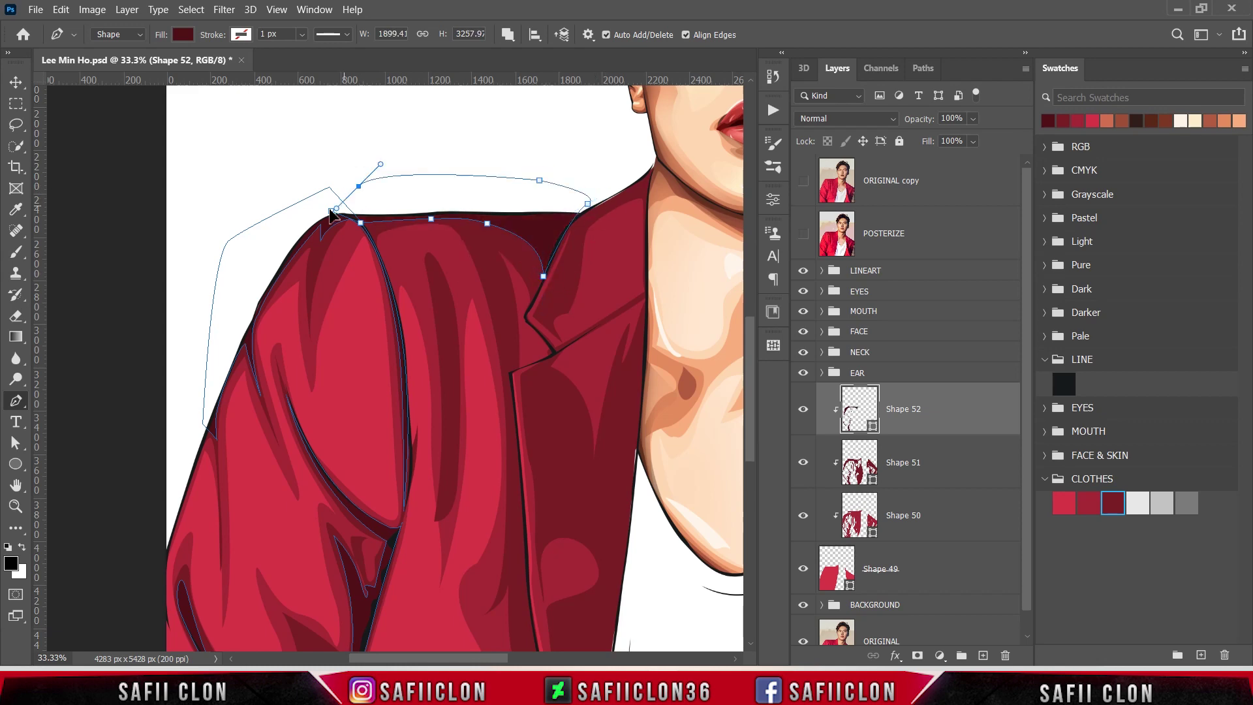
Add a small chest-crease shape and begin a new fold path below the lapel.
{"action": "left_click", "coordinate": [803, 233]}
{"action": "left_click", "coordinate": [446, 371]}
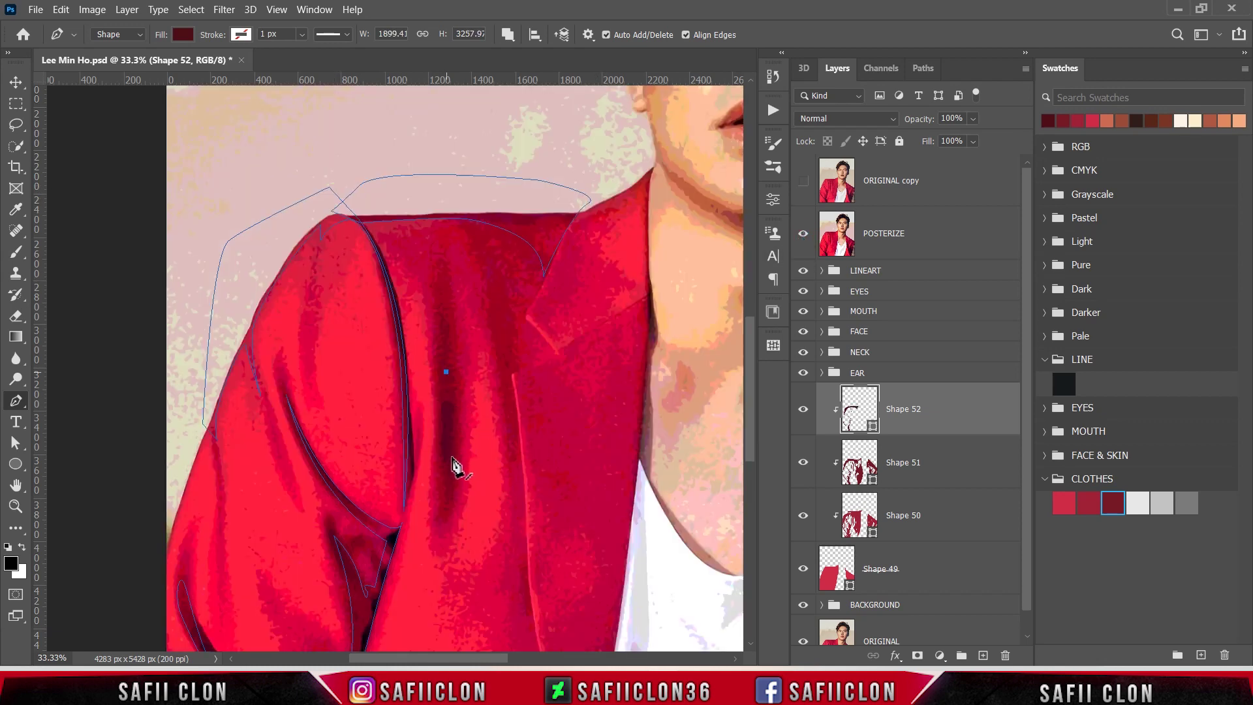
{"action": "left_click", "coordinate": [446, 431]}
{"action": "left_click", "coordinate": [446, 371]}
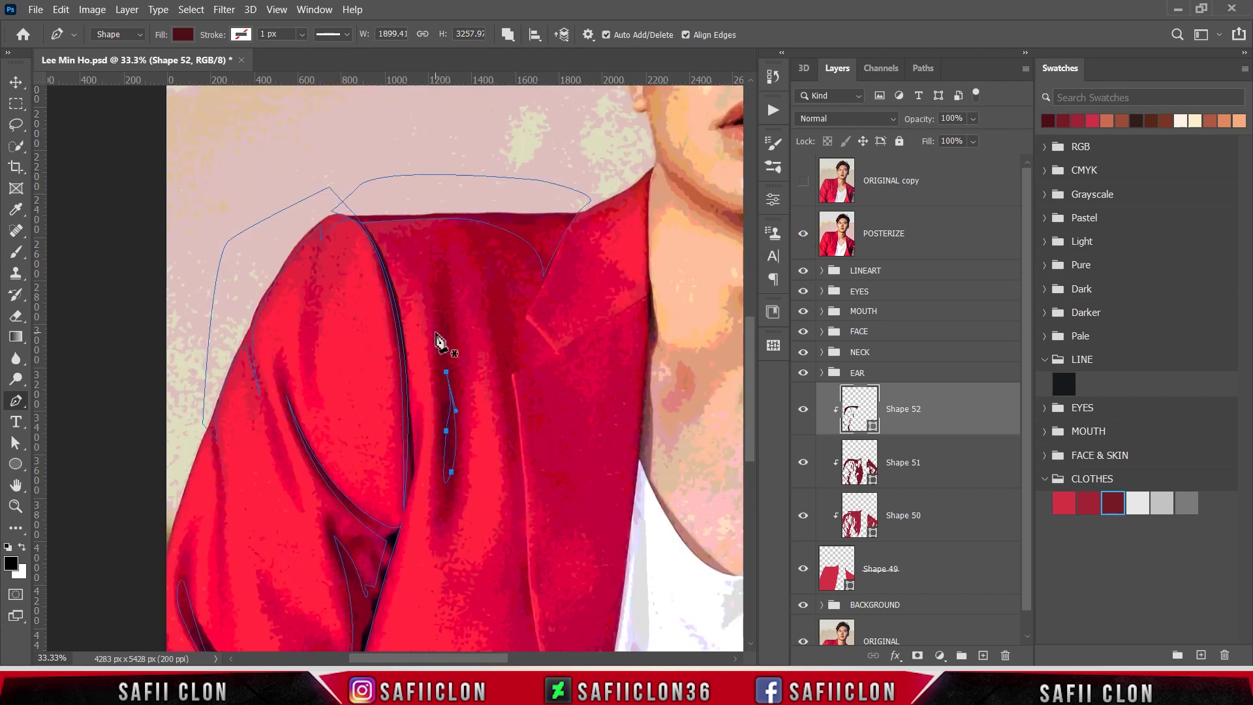
{"action": "left_click", "coordinate": [803, 233]}
{"action": "left_click", "coordinate": [521, 493]}
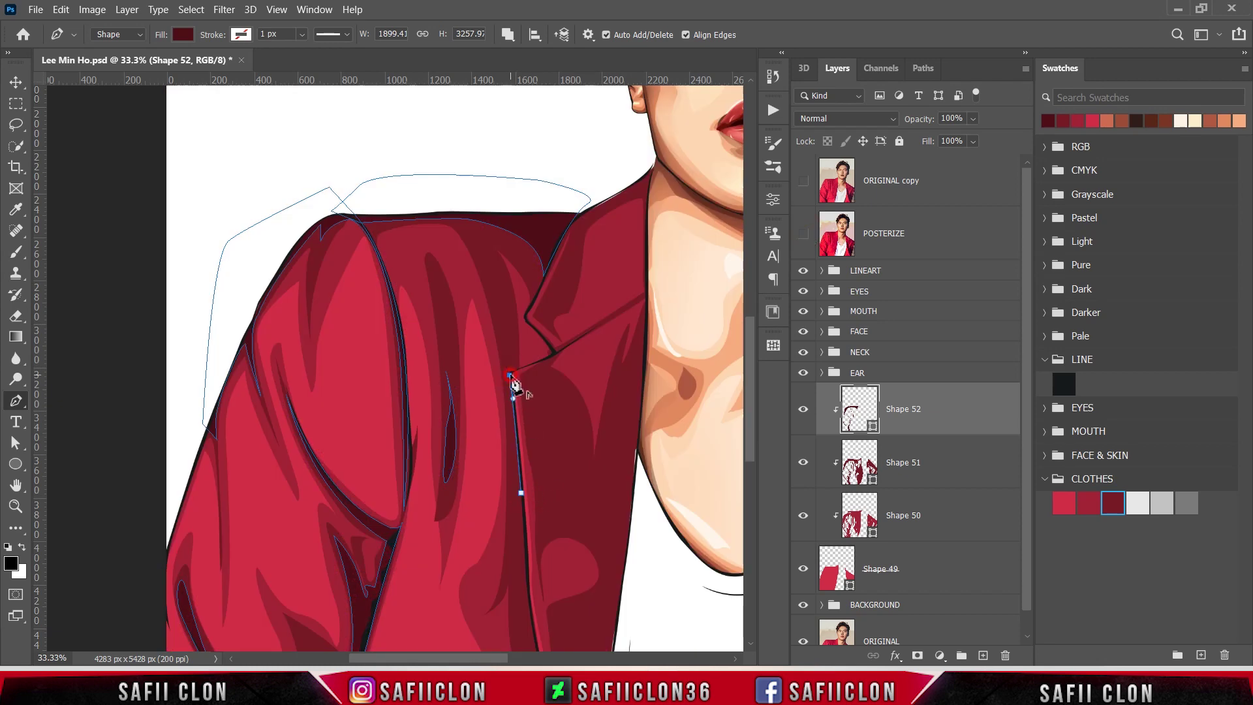
Trace the dark red fold outline down the jacket's front edge beside the white shirt.
{"action": "left_click", "coordinate": [509, 311]}
{"action": "mouse_move", "coordinate": [515, 510]}
{"action": "left_mouse_down"}
{"action": "mouse_move", "coordinate": [511, 534]}
{"action": "mouse_move", "coordinate": [541, 547]}
{"action": "left_mouse_up"}
{"action": "scroll", "coordinate": [516, 532], "scroll_direction": "down", "scroll_amount": 2}
{"action": "left_click", "coordinate": [537, 540]}
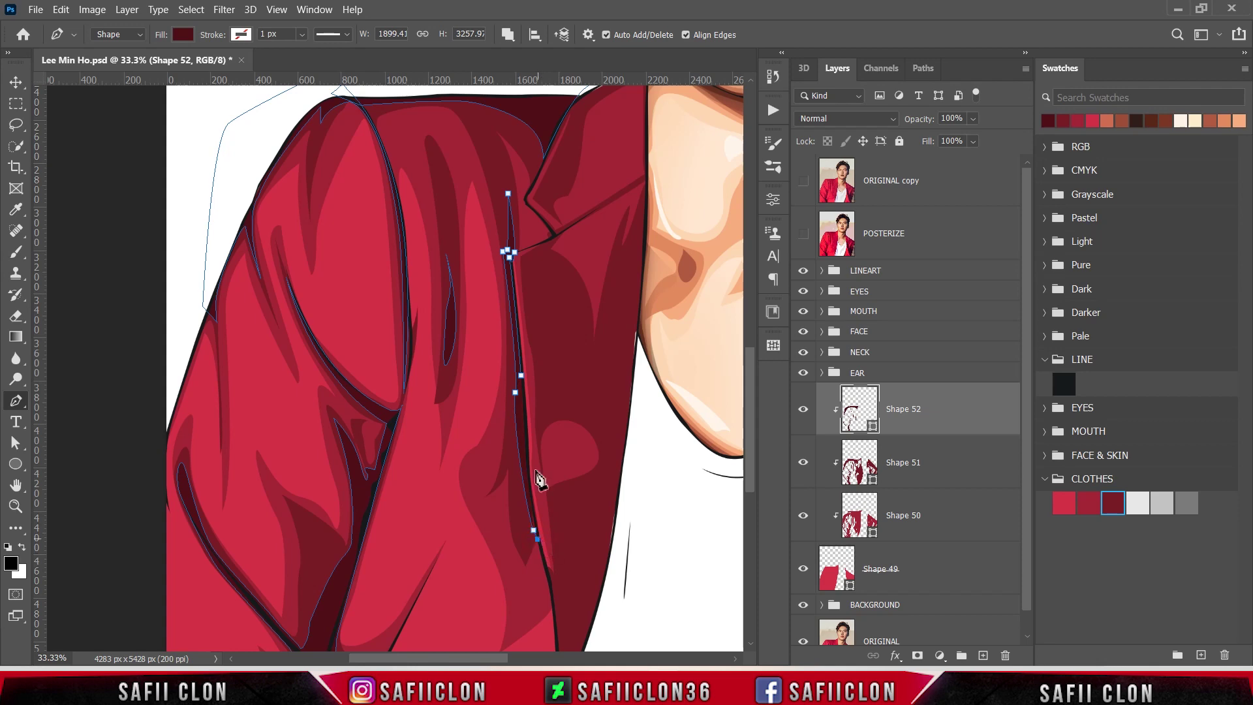
{"action": "scroll", "coordinate": [574, 417], "scroll_direction": "down", "scroll_amount": 2}
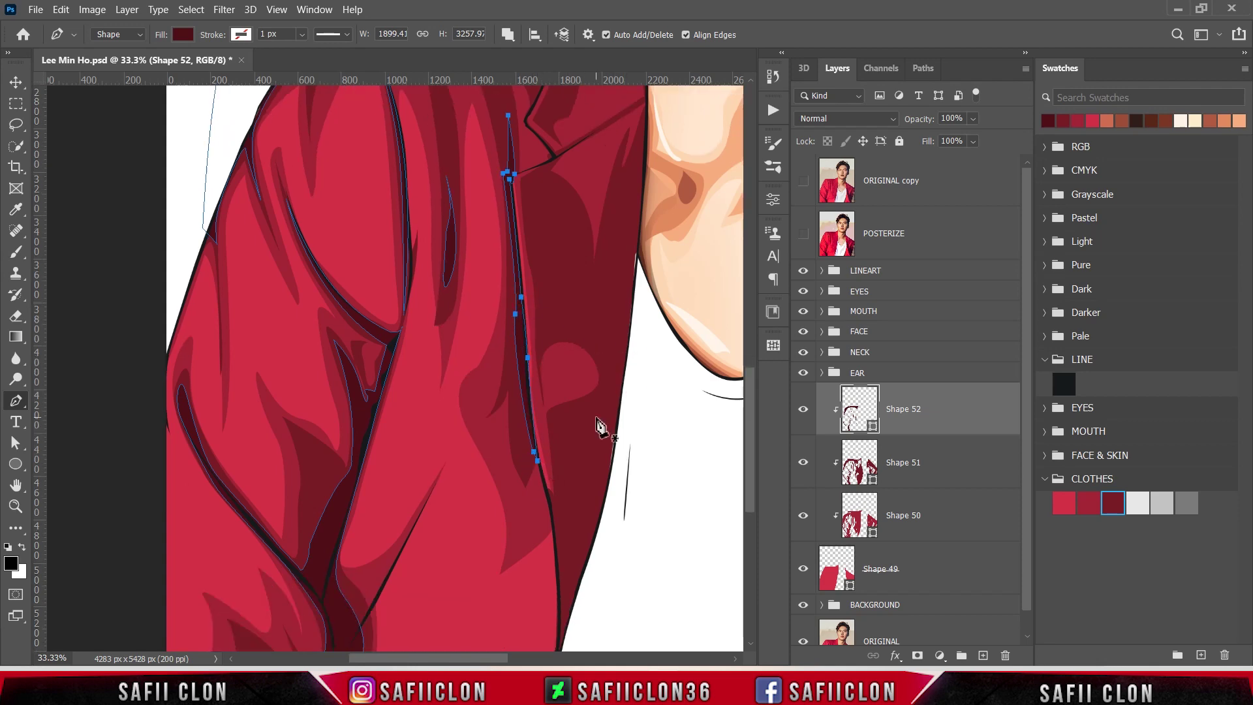
{"action": "scroll", "coordinate": [599, 426], "scroll_direction": "down", "scroll_amount": 1}
{"action": "left_click", "coordinate": [355, 526]}
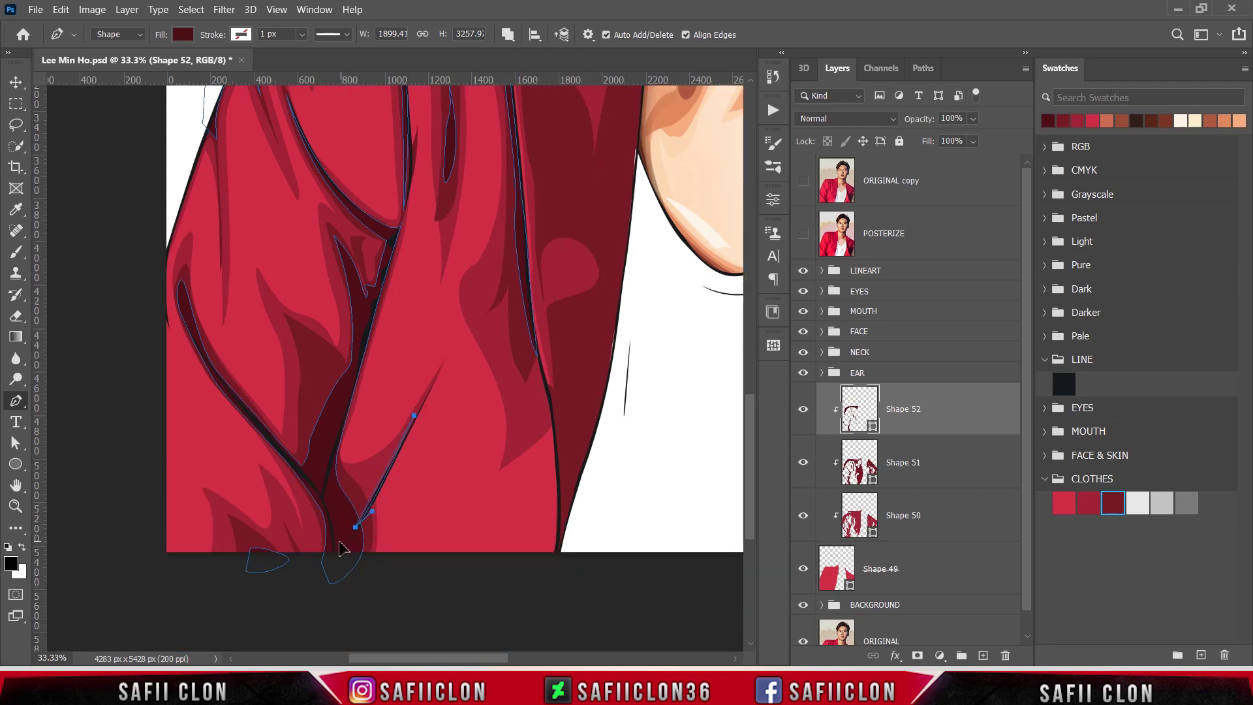
Using the posterized photo as a guide, curve the fold back up to the shoulder and close it.
{"action": "left_click", "coordinate": [803, 233]}
{"action": "left_click", "coordinate": [552, 560]}
{"action": "left_click_drag", "start_coordinate": [554, 423], "coordinate": [536, 372]}
{"action": "left_click", "coordinate": [803, 234]}
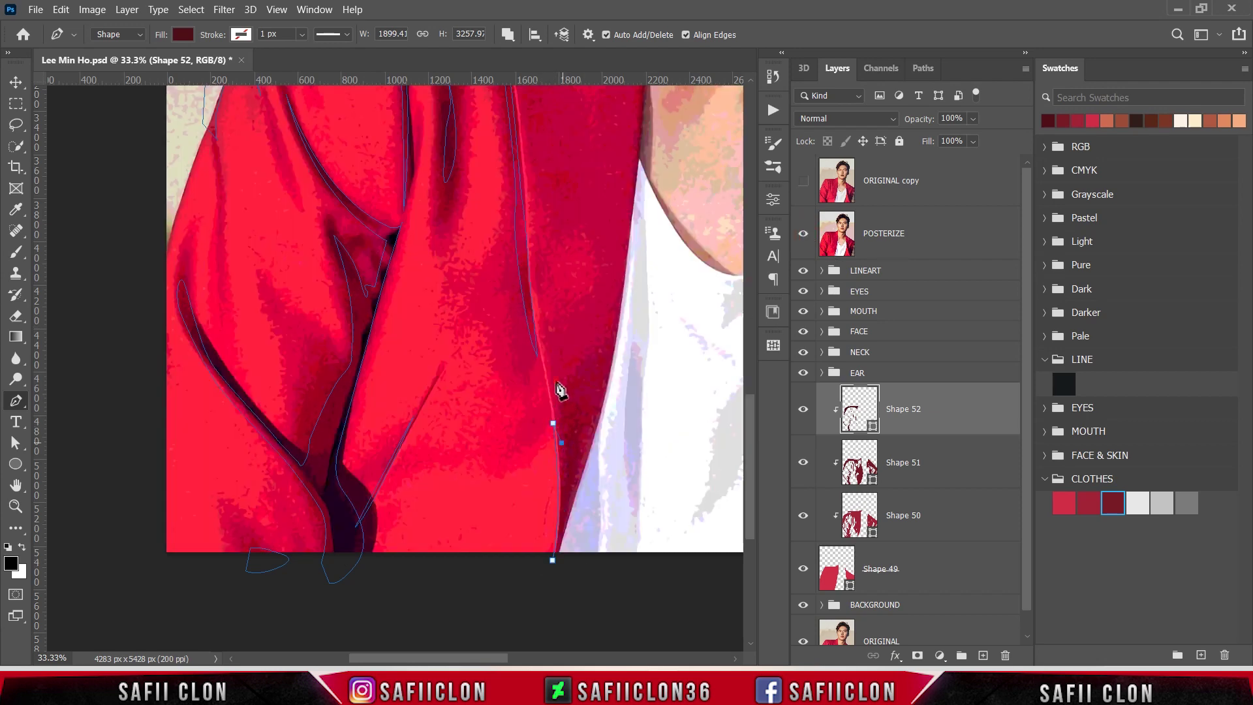
{"action": "scroll", "coordinate": [561, 398], "scroll_direction": "up", "scroll_amount": 2}
{"action": "left_click_drag", "start_coordinate": [619, 398], "coordinate": [630, 312]}
{"action": "left_click", "coordinate": [803, 233]}
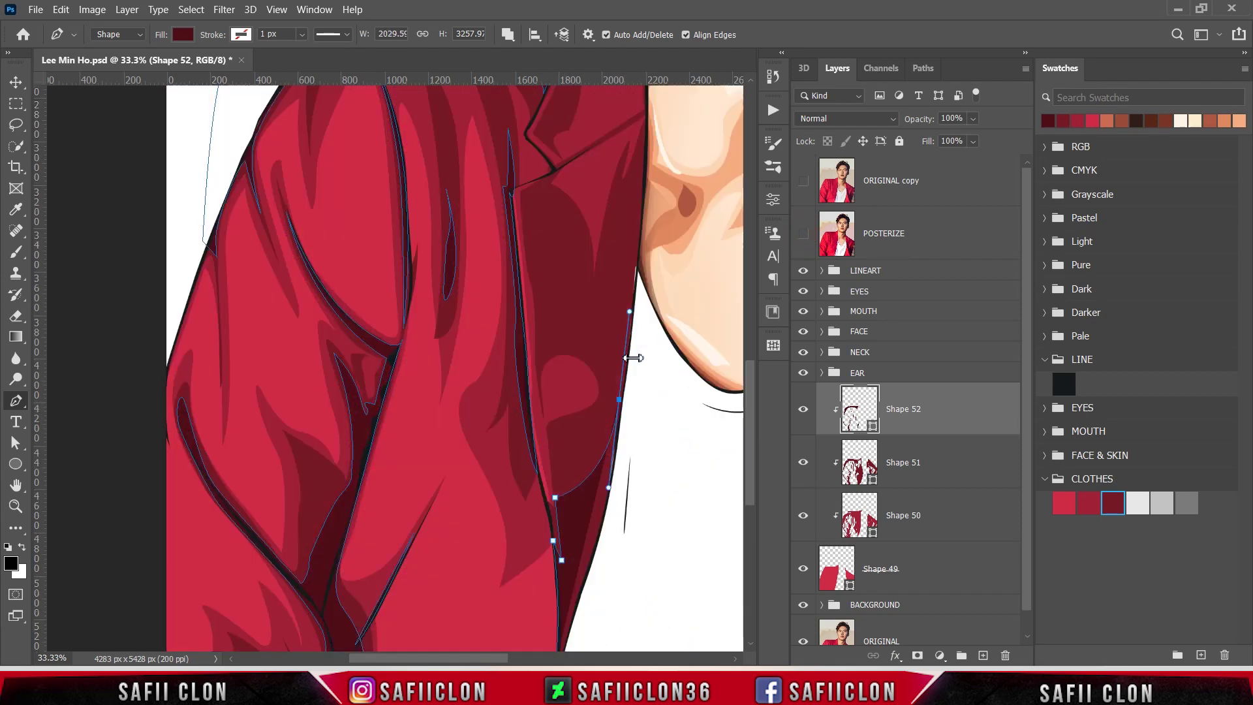
{"action": "scroll", "coordinate": [638, 358], "scroll_direction": "down", "scroll_amount": 2}
{"action": "left_click", "coordinate": [665, 102]}
{"action": "left_click", "coordinate": [584, 585]}
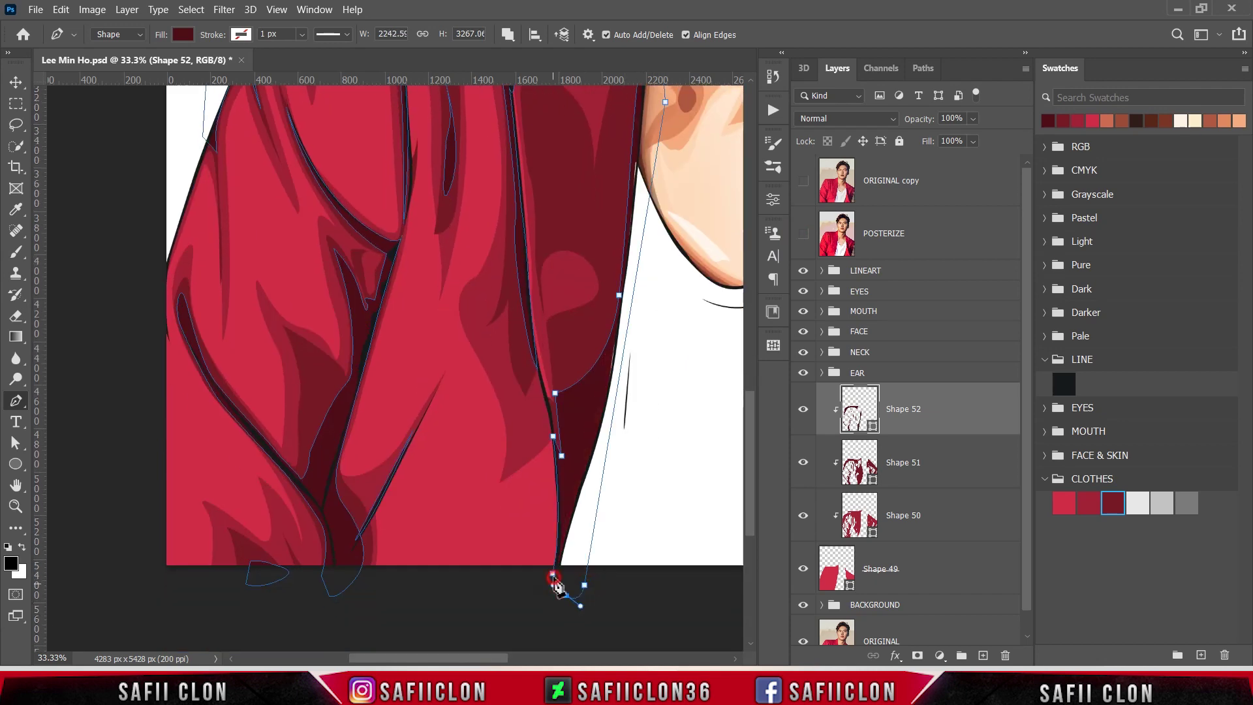
{"action": "key", "text": "ctrl+0"}
Zoom in on the collar and outline a first shadow shape around the collar up to the neck.
{"action": "key", "text": "ctrl+plus"}
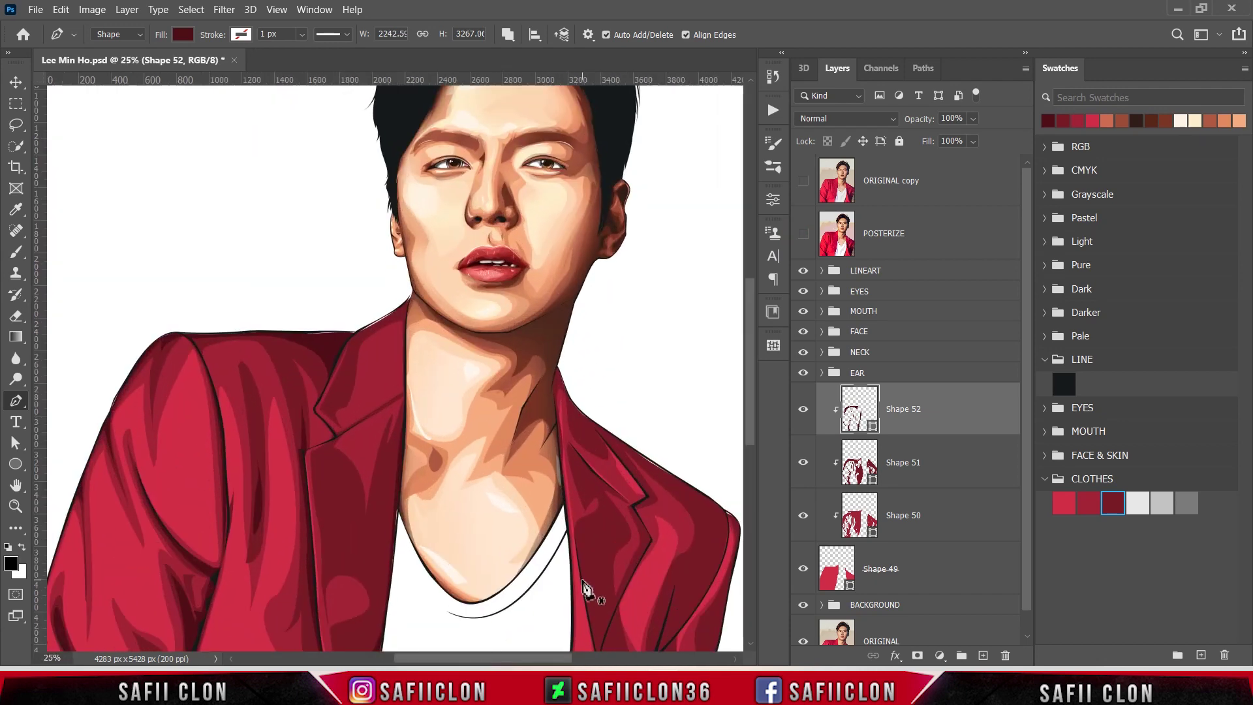
{"action": "key", "text": "ctrl+plus"}
{"action": "key", "text": "ctrl+plus"}
{"action": "key", "text": "ctrl+plus"}
{"action": "scroll", "coordinate": [410, 339], "scroll_direction": "up", "scroll_amount": 1}
{"action": "left_click", "coordinate": [414, 347]}
{"action": "left_click", "coordinate": [411, 293]}
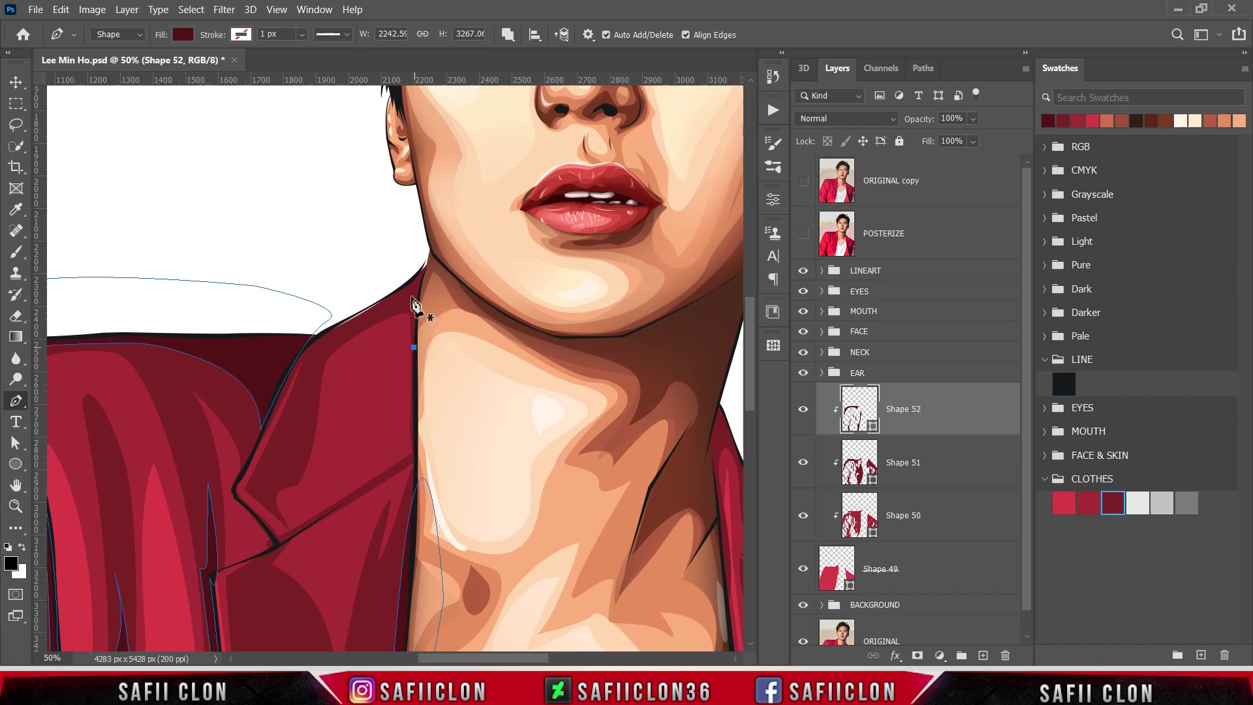
{"action": "left_click", "coordinate": [343, 330]}
{"action": "left_click", "coordinate": [286, 361]}
{"action": "left_click", "coordinate": [406, 229]}
{"action": "left_click", "coordinate": [442, 248]}
{"action": "left_click", "coordinate": [450, 347]}
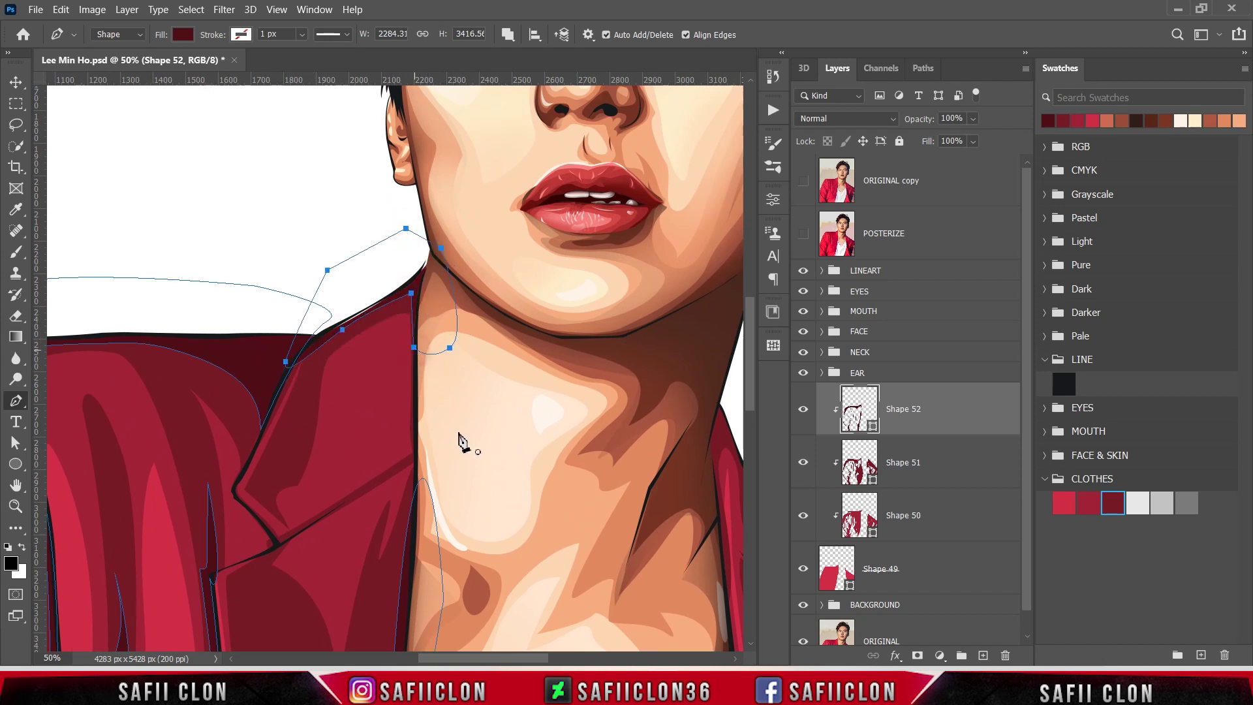
Start a new shadow shape by the neck, tracing the lapel corner, collar top and lapel edge.
{"action": "left_click", "coordinate": [417, 451]}
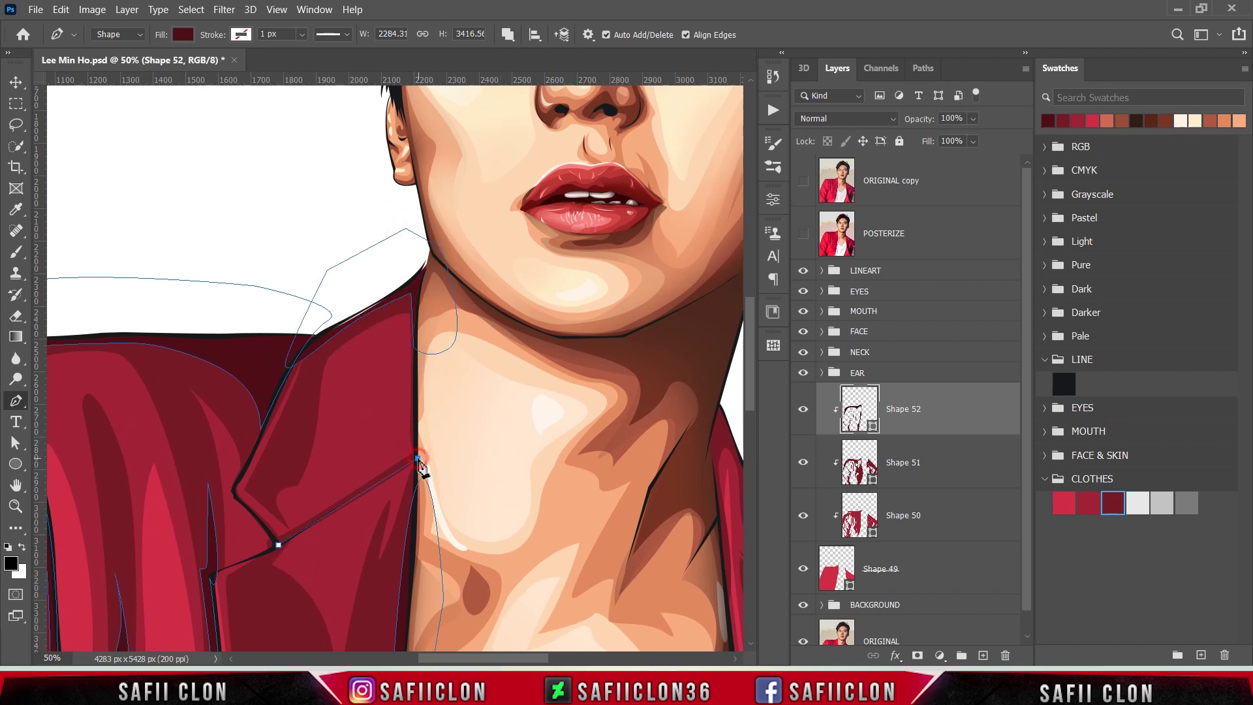
{"action": "left_click_drag", "start_coordinate": [278, 544], "coordinate": [228, 559]}
{"action": "left_click", "coordinate": [279, 545], "text": "alt"}
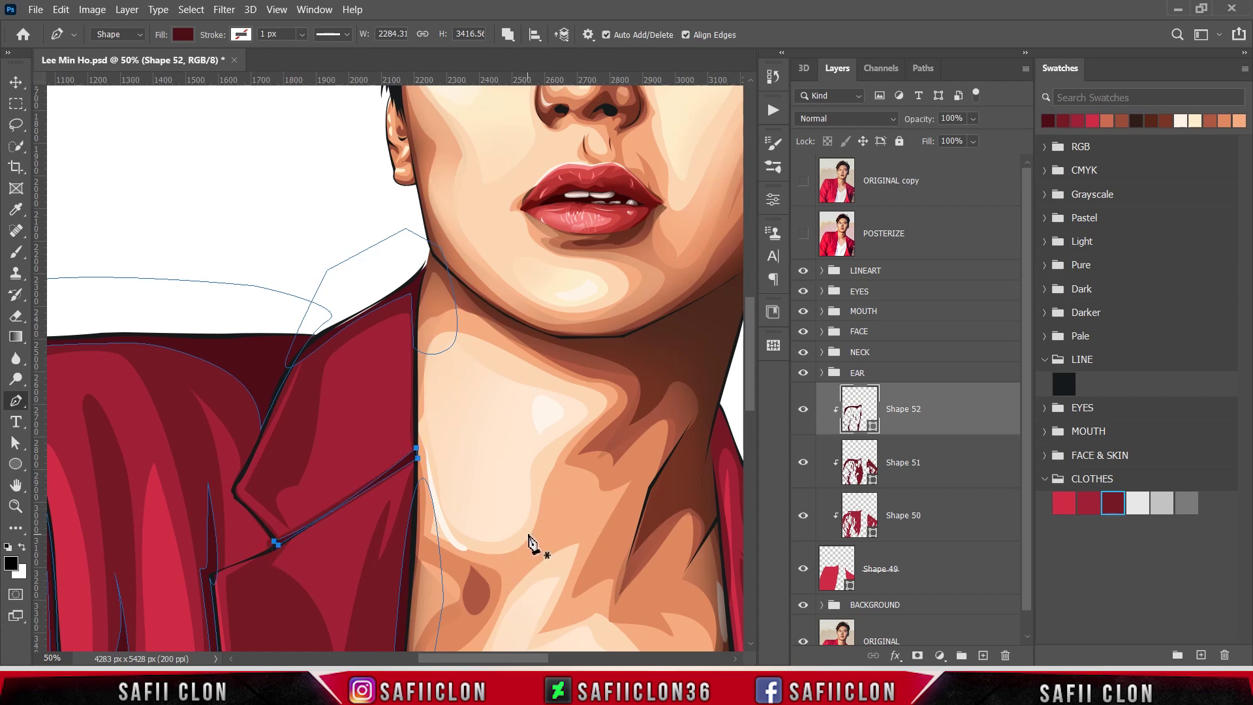
{"action": "left_click_drag", "start_coordinate": [530, 542], "coordinate": [358, 428]}
{"action": "left_click", "coordinate": [359, 340]}
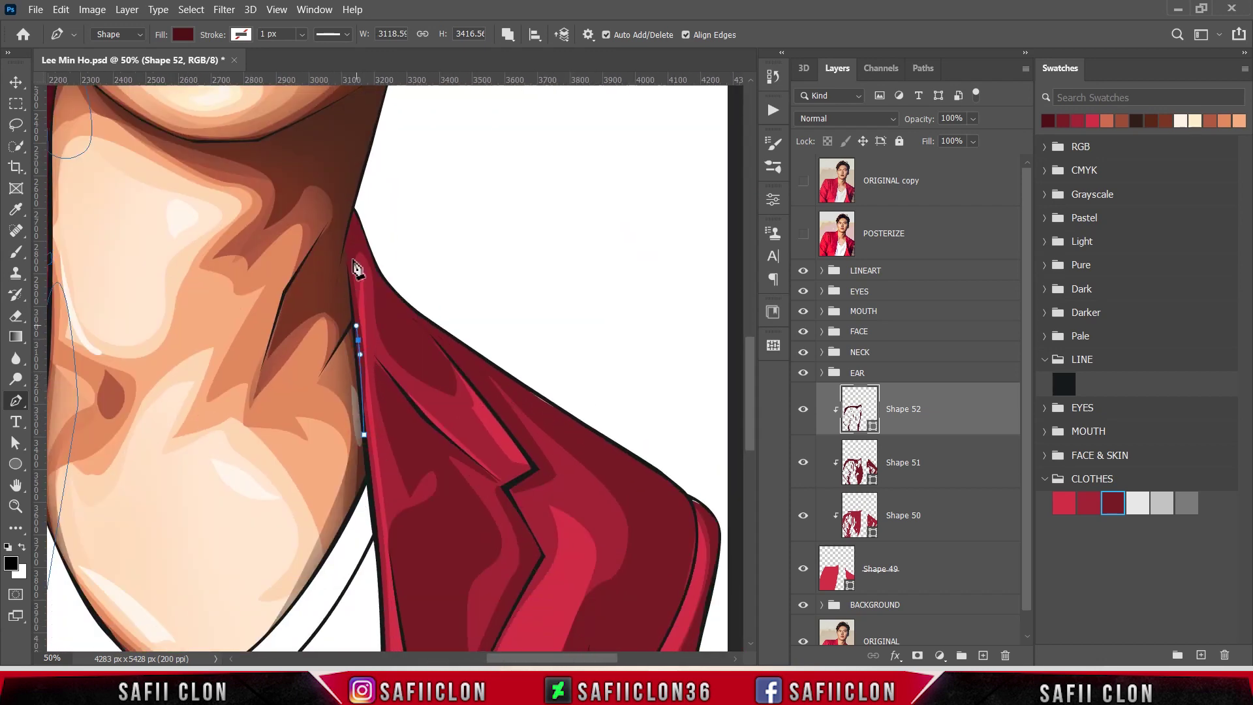
{"action": "left_click", "coordinate": [352, 252]}
{"action": "left_click_drag", "start_coordinate": [369, 252], "coordinate": [374, 264]}
{"action": "left_click_drag", "start_coordinate": [383, 324], "coordinate": [387, 349]}
{"action": "left_click", "coordinate": [384, 348]}
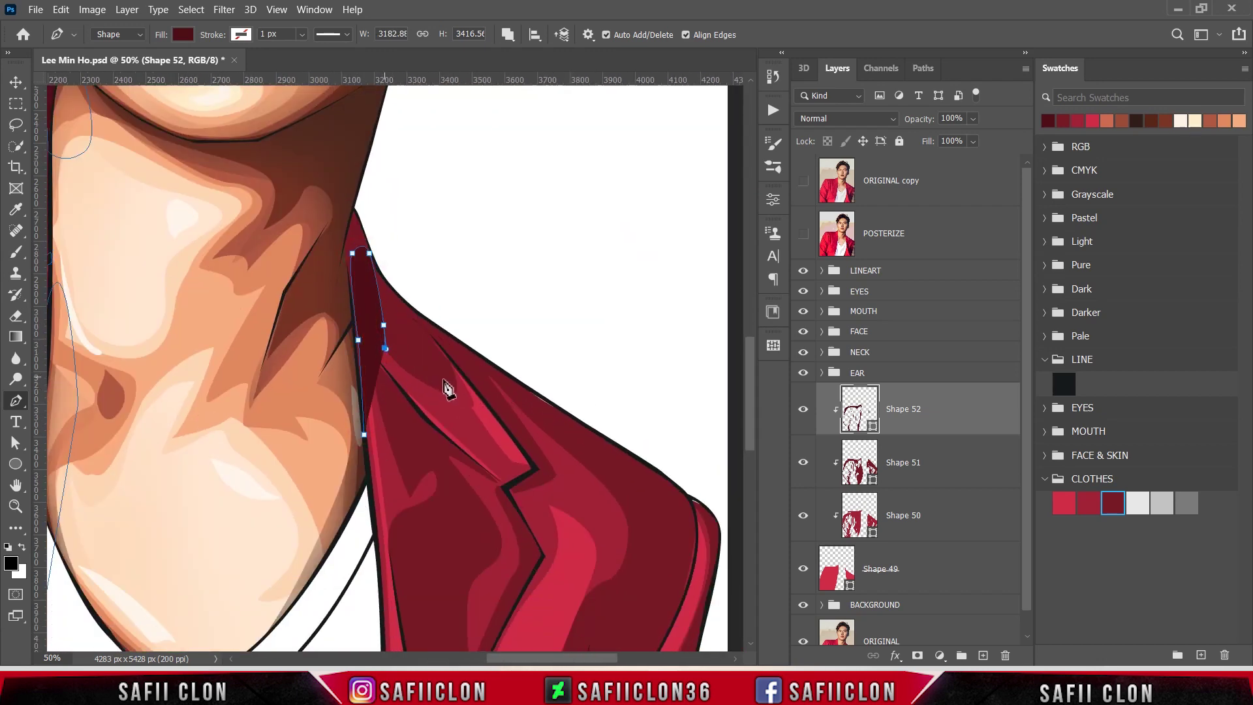
{"action": "left_click", "coordinate": [447, 374]}
{"action": "left_click", "coordinate": [416, 319]}
{"action": "left_click", "coordinate": [437, 337]}
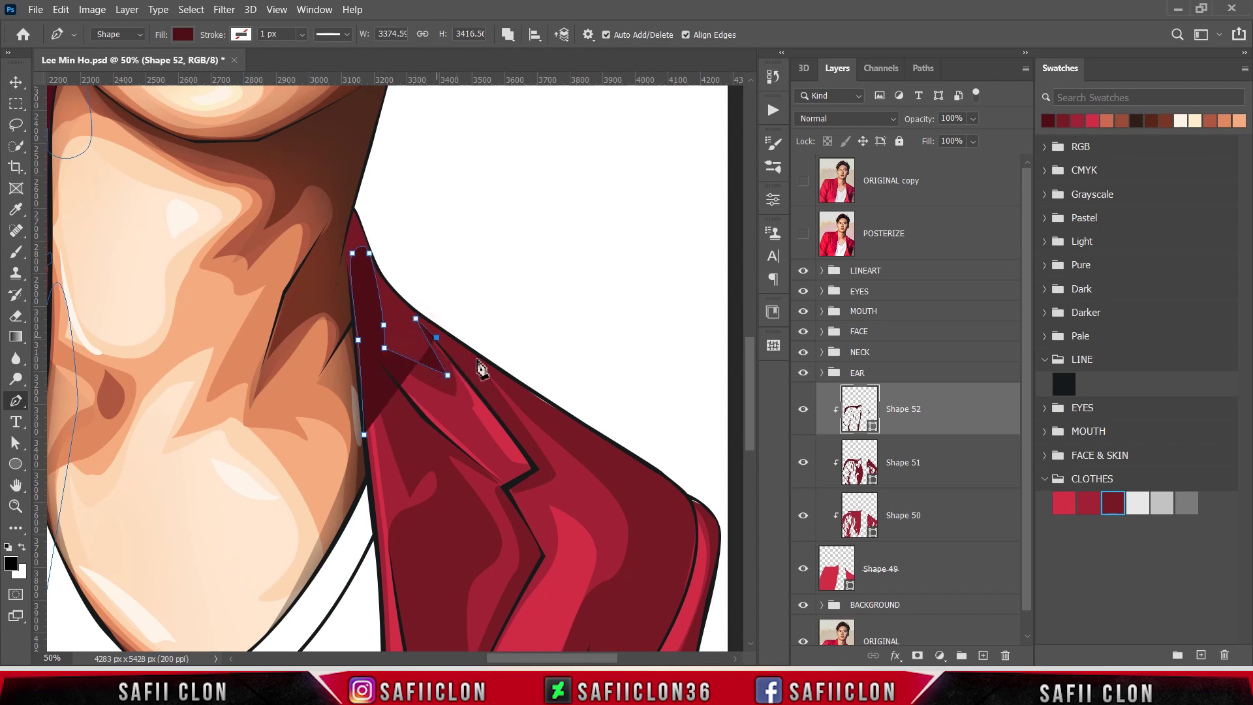
Extend the shadow along the right shoulder, down its fold, and curve it back up the shoulder.
{"action": "scroll", "coordinate": [557, 416], "scroll_direction": "right", "scroll_amount": 4}
{"action": "scroll", "coordinate": [525, 370], "scroll_direction": "down", "scroll_amount": 4}
{"action": "left_click", "coordinate": [478, 314]}
{"action": "left_click", "coordinate": [513, 345]}
{"action": "left_click", "coordinate": [547, 375]}
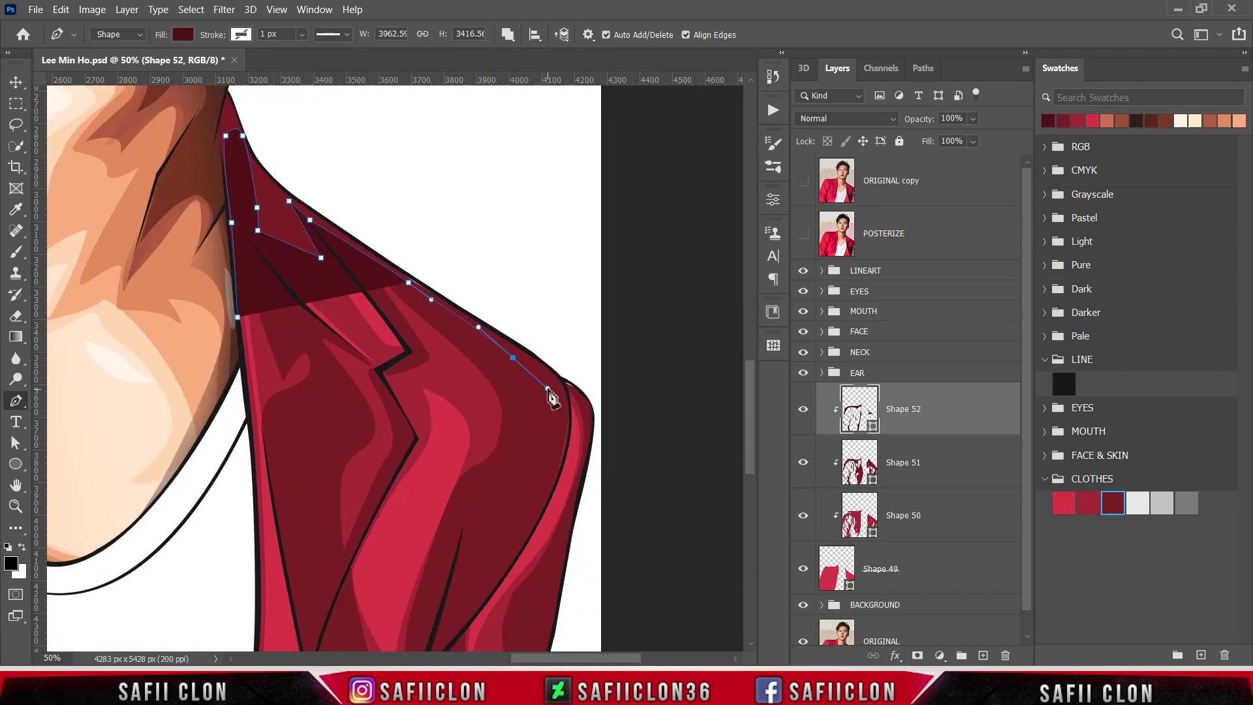
{"action": "scroll", "coordinate": [522, 405], "scroll_direction": "down", "scroll_amount": 4}
{"action": "left_click", "coordinate": [496, 415]}
{"action": "left_click", "coordinate": [465, 459]}
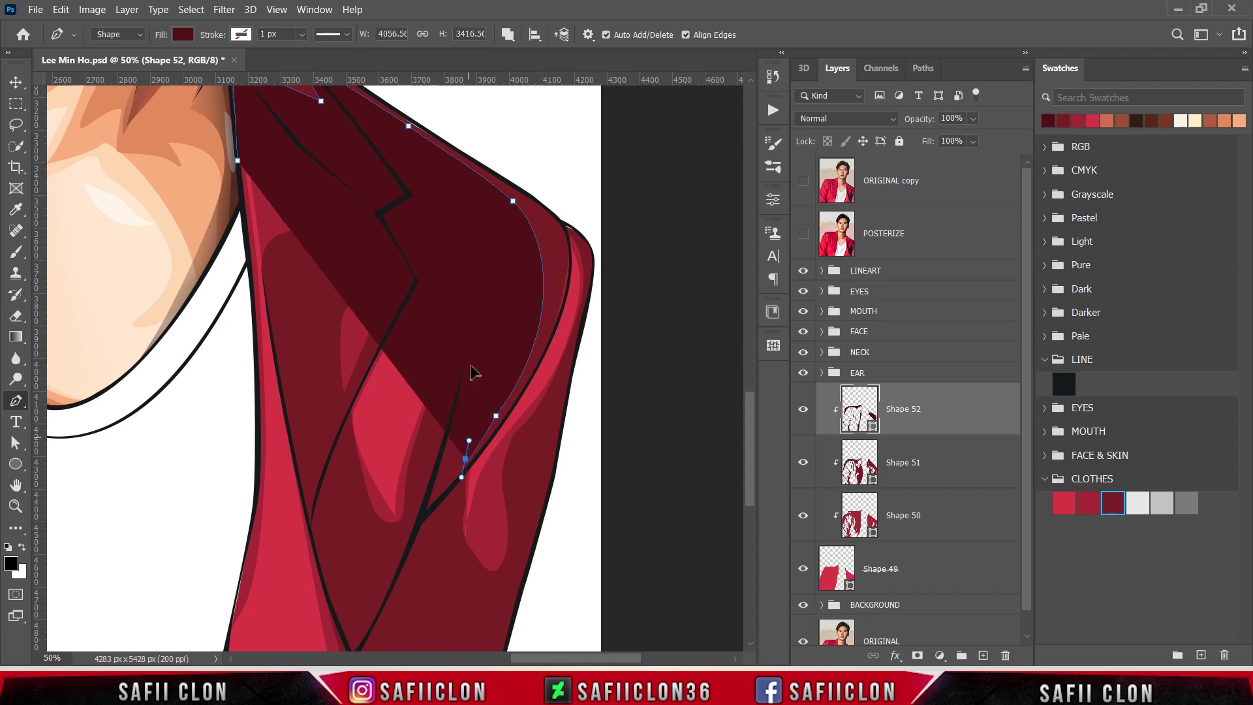
{"action": "left_click", "coordinate": [471, 352]}
{"action": "left_click", "coordinate": [429, 496]}
{"action": "left_click", "coordinate": [421, 515]}
{"action": "left_click_drag", "start_coordinate": [512, 412], "coordinate": [547, 361]}
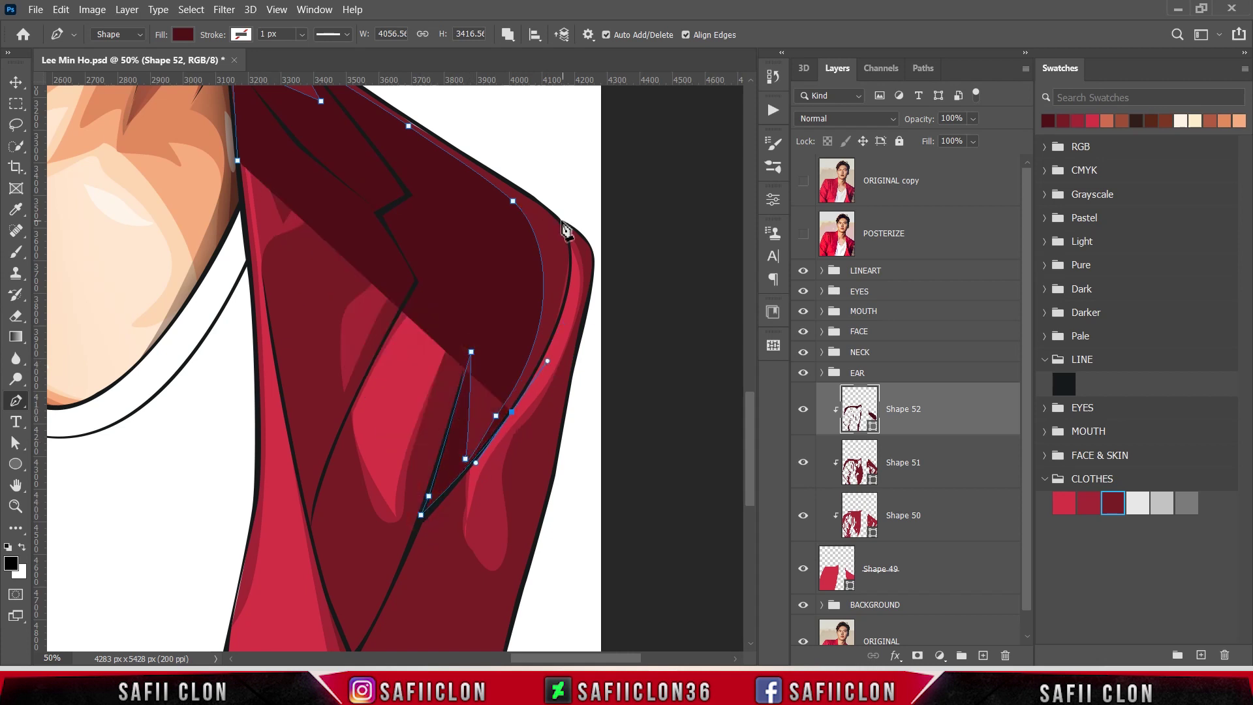
{"action": "left_click_drag", "start_coordinate": [561, 212], "coordinate": [534, 156]}
Bring the outline back past the neck to its start and finish the collar shadow shape.
{"action": "key", "text": "ctrl+minus"}
{"action": "scroll", "coordinate": [324, 185], "scroll_direction": "up", "scroll_amount": 2}
{"action": "left_click", "coordinate": [323, 175]}
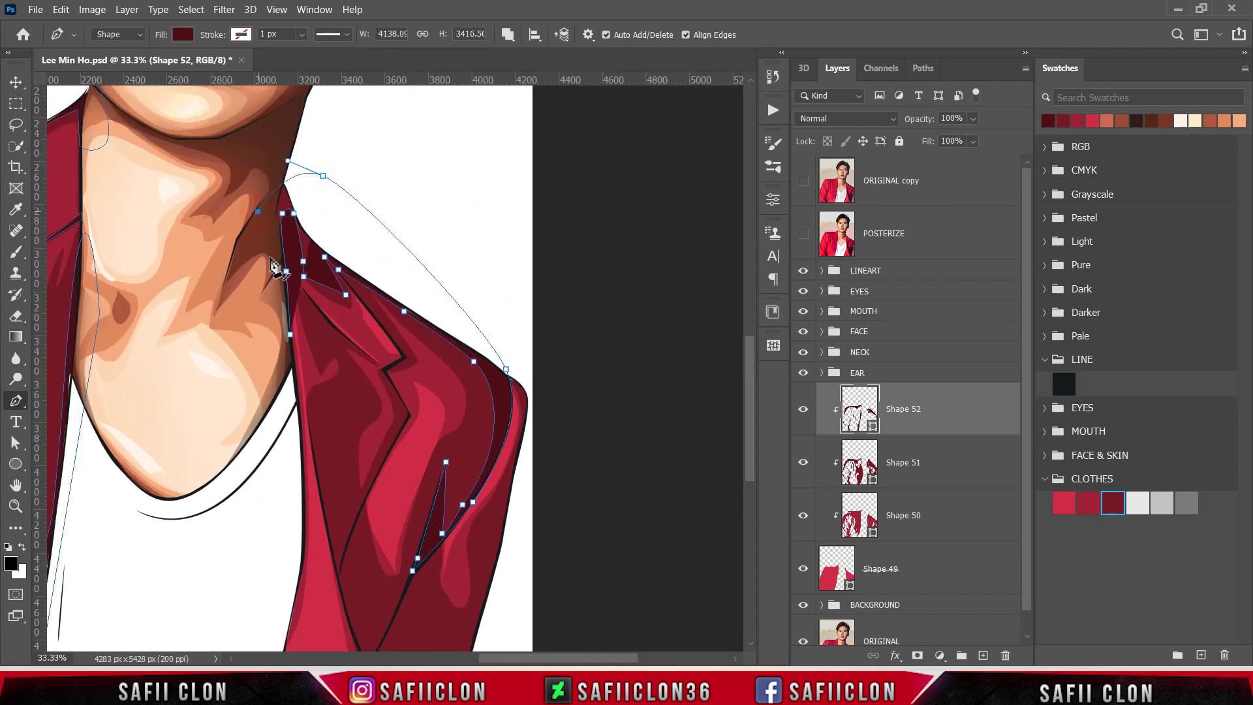
{"action": "left_click_drag", "start_coordinate": [271, 269], "coordinate": [282, 345]}
{"action": "key", "text": "Return"}
{"action": "key", "text": "ctrl+minus"}
{"action": "key", "text": "ctrl+minus"}
{"action": "key", "text": "ctrl+minus"}
{"action": "key", "text": "ctrl+minus"}
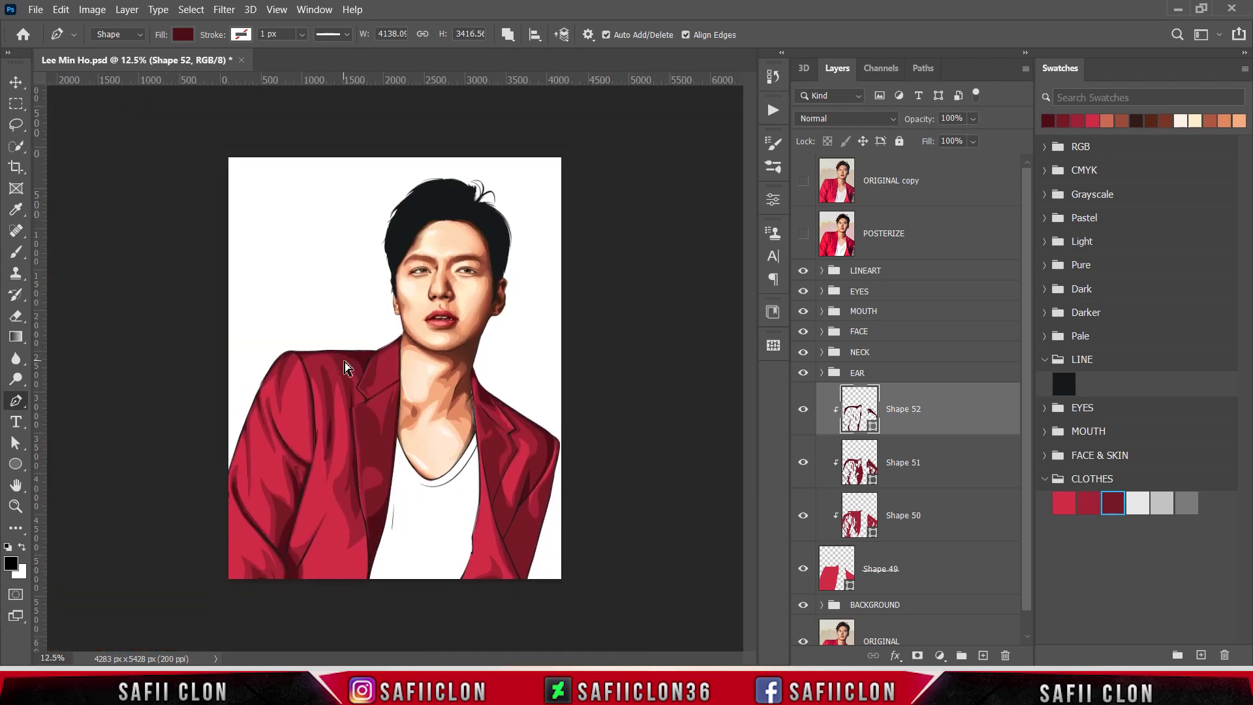
{"action": "key", "text": "ctrl+plus"}
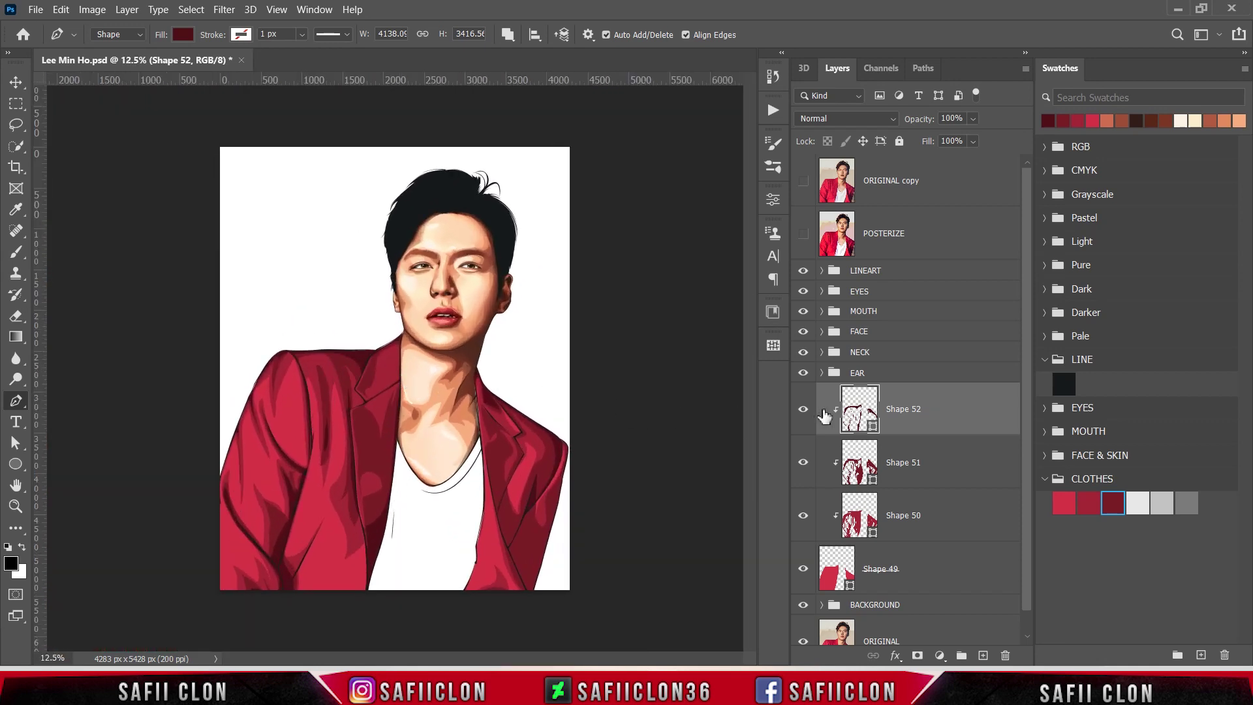
{"action": "scroll", "coordinate": [825, 418], "scroll_direction": "down", "scroll_amount": 1}
{"action": "left_click", "coordinate": [805, 496]}
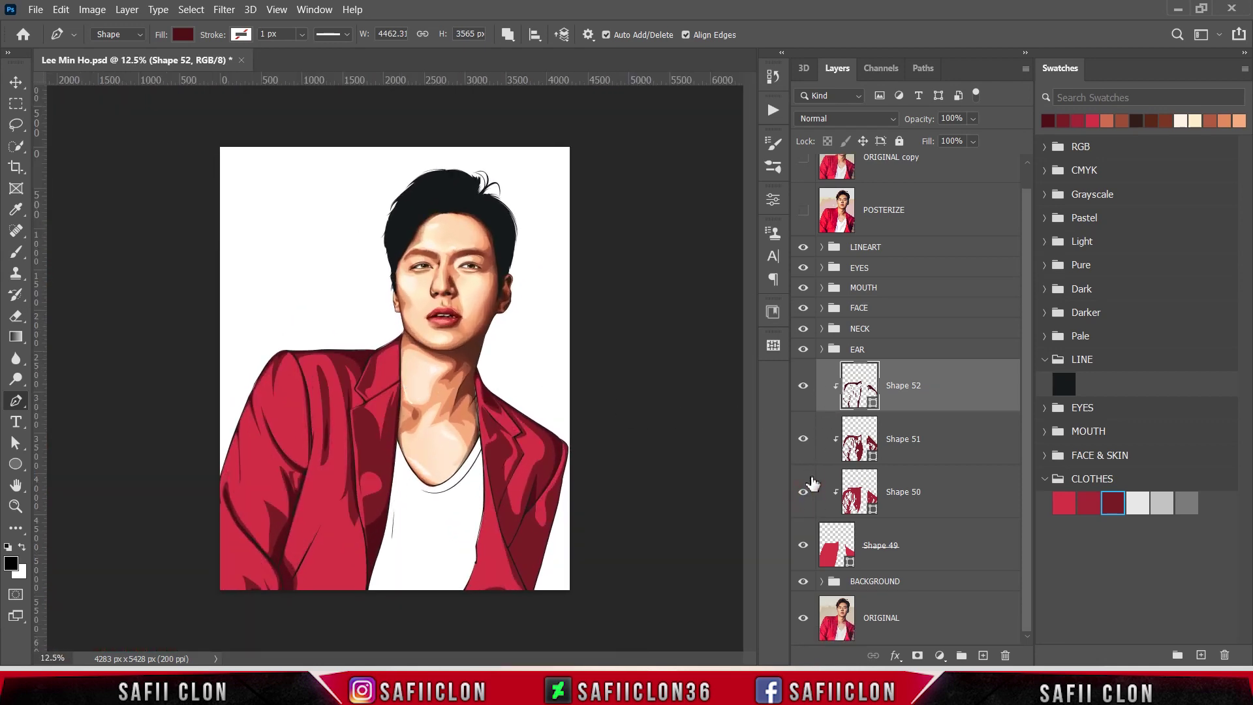
{"action": "left_click", "coordinate": [804, 441]}
{"action": "left_click", "coordinate": [805, 441]}
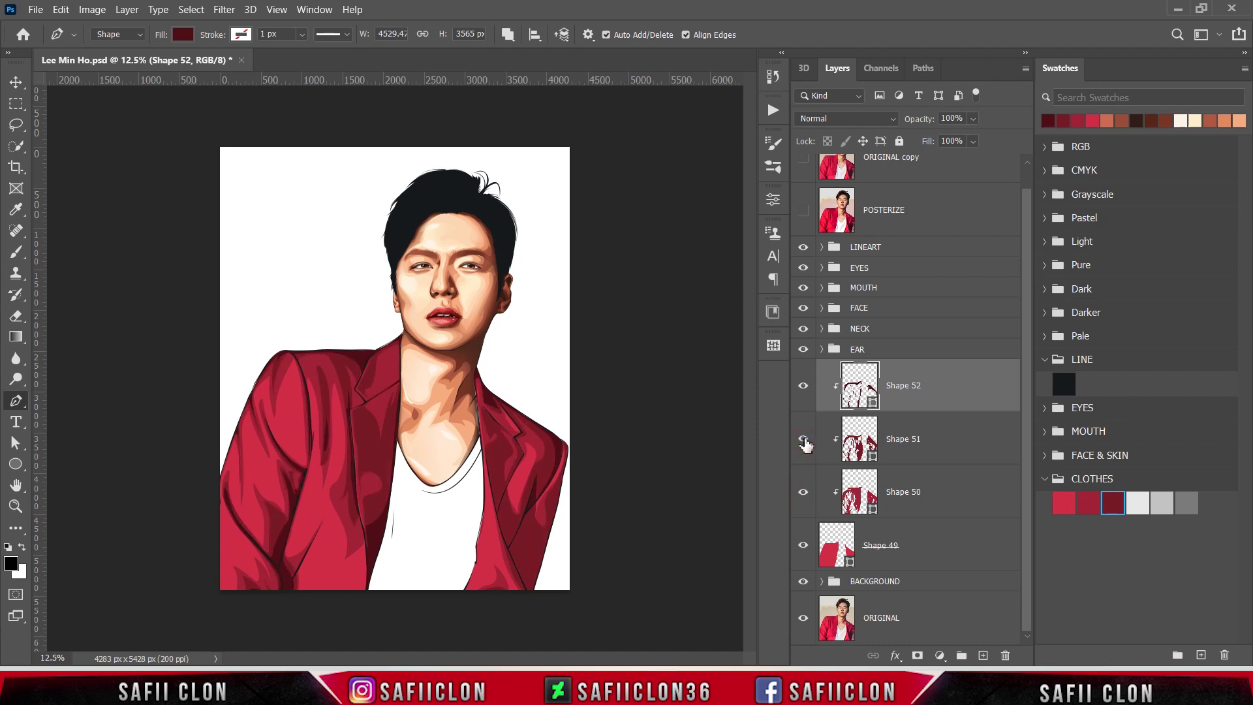
{"action": "left_click", "coordinate": [804, 389]}
{"action": "left_click", "coordinate": [804, 389]}
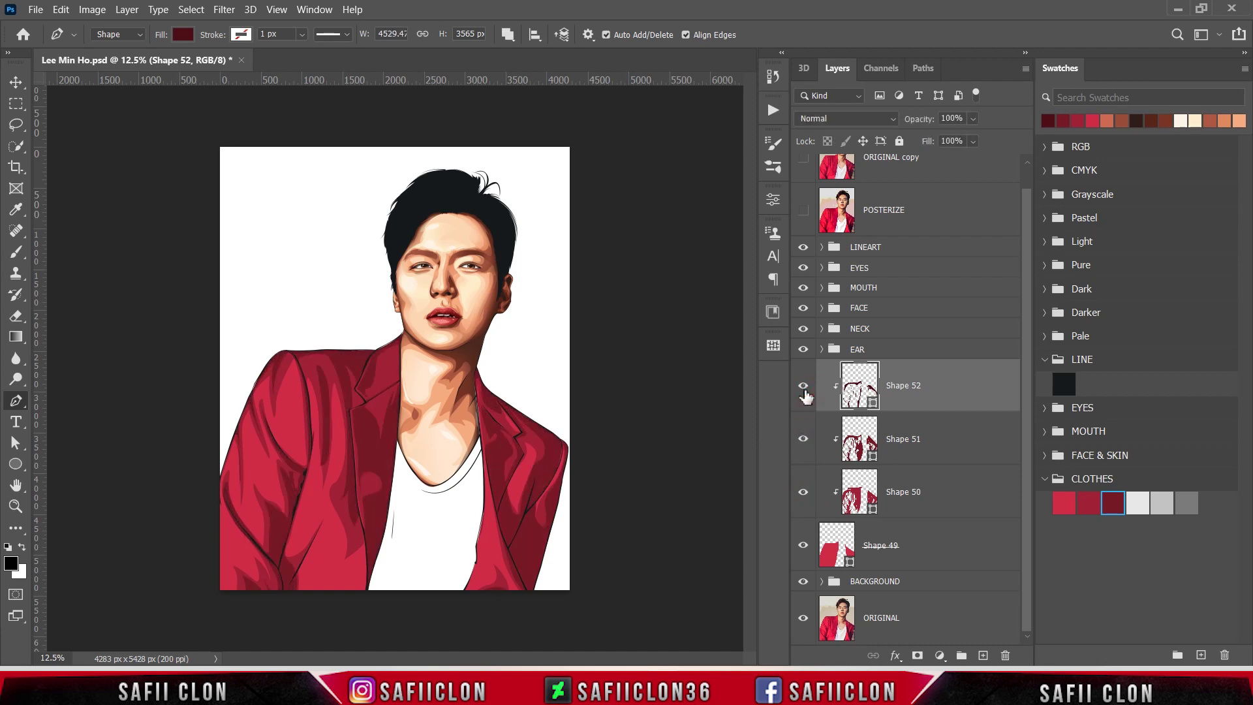
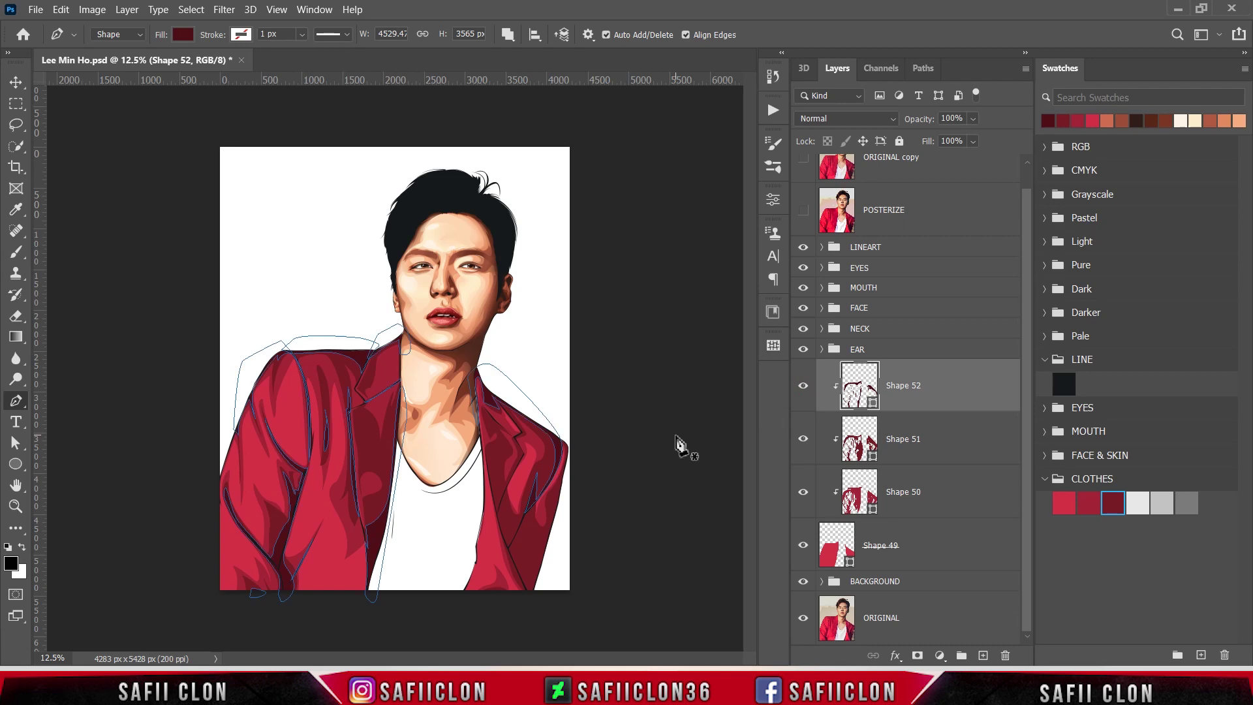
Set Path Operations to Combine Shapes on Shape 52, zoom in and check the POSTERIZE reference.
{"action": "left_click", "coordinate": [508, 35]}
{"action": "left_click", "coordinate": [530, 71]}
{"action": "key", "text": "ctrl+plus"}
{"action": "key", "text": "ctrl+plus"}
{"action": "key", "text": "ctrl+plus"}
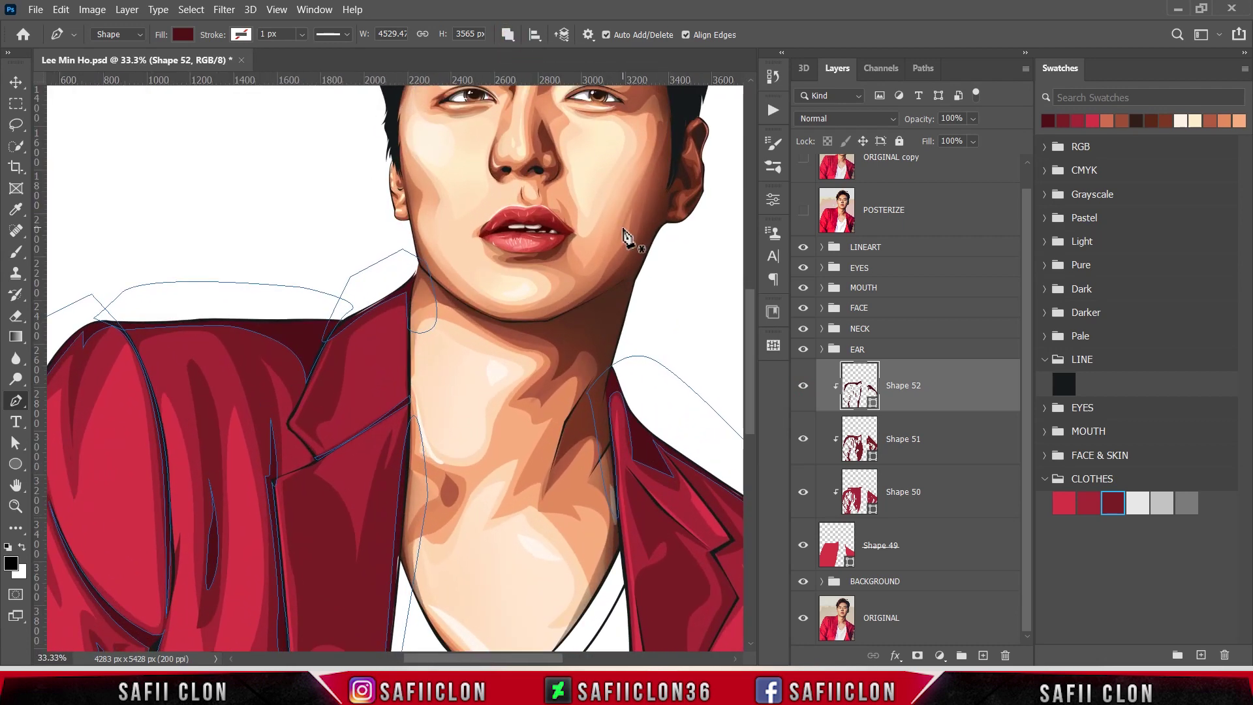
{"action": "scroll", "coordinate": [568, 279], "scroll_direction": "down", "scroll_amount": 2}
{"action": "scroll", "coordinate": [612, 397], "scroll_direction": "down", "scroll_amount": 3}
{"action": "scroll", "coordinate": [568, 496], "scroll_direction": "down", "scroll_amount": 2}
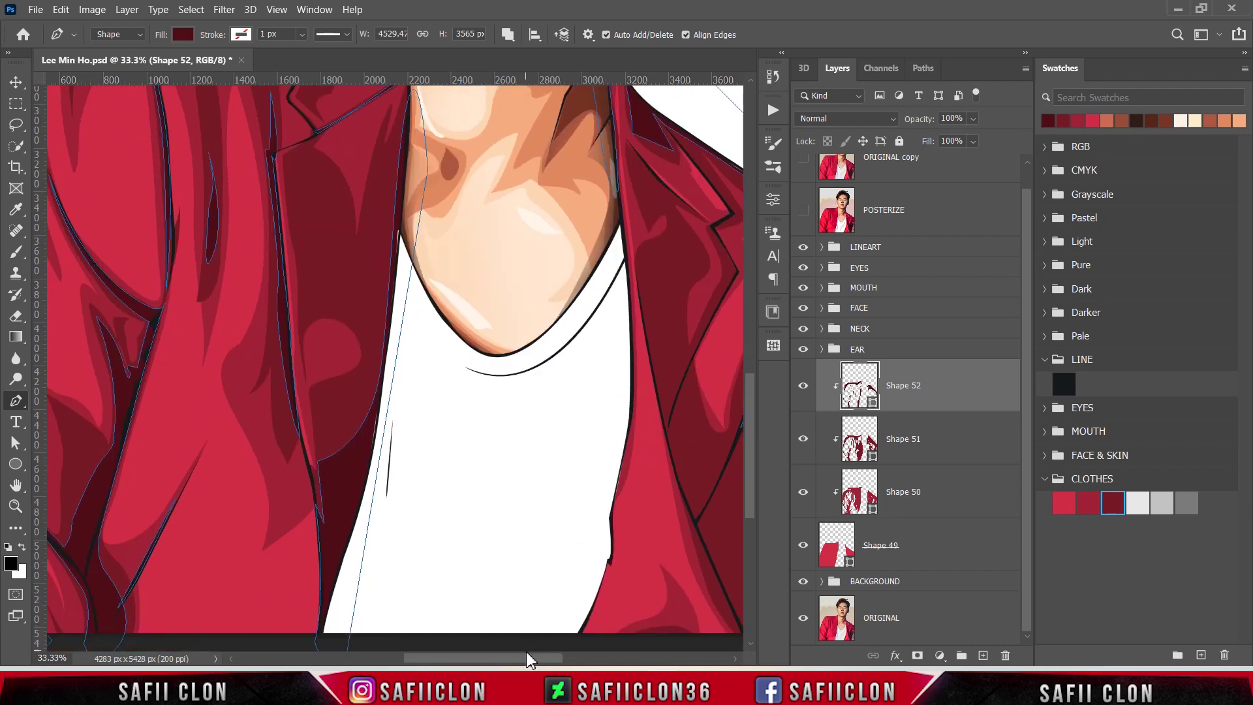
{"action": "left_click_drag", "start_coordinate": [526, 652], "coordinate": [597, 652]}
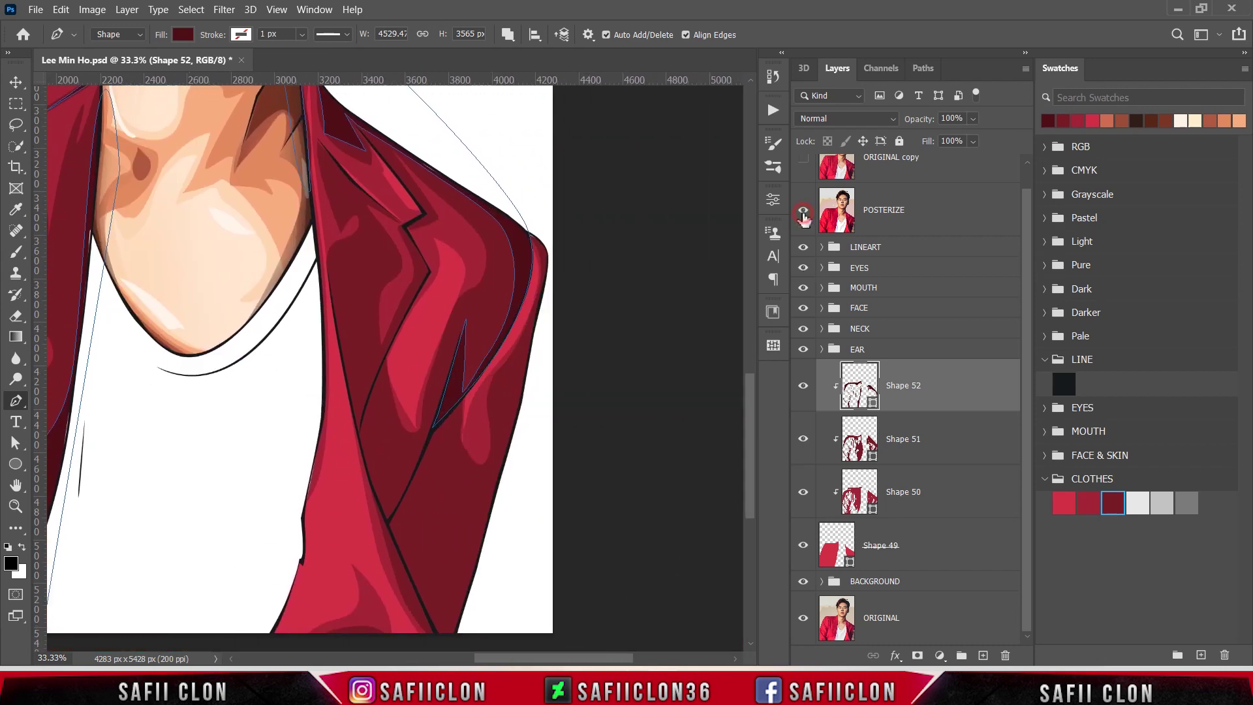
{"action": "left_click", "coordinate": [803, 212]}
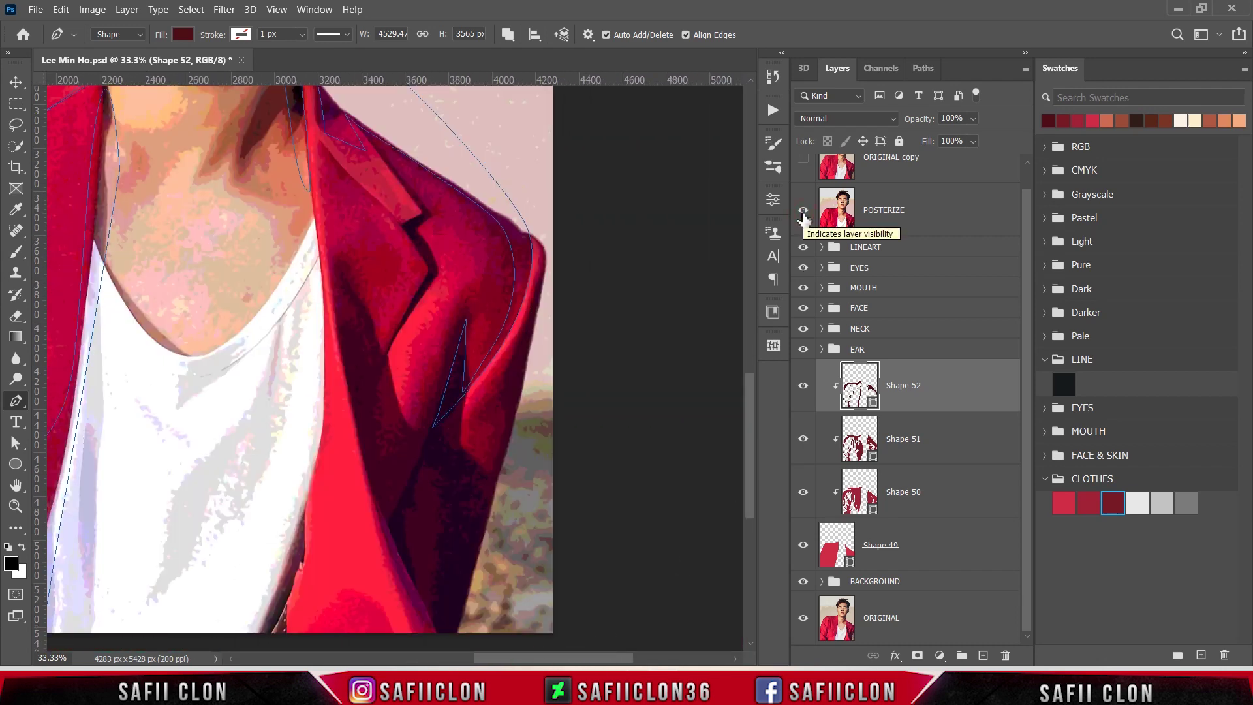
{"action": "left_click", "coordinate": [804, 210]}
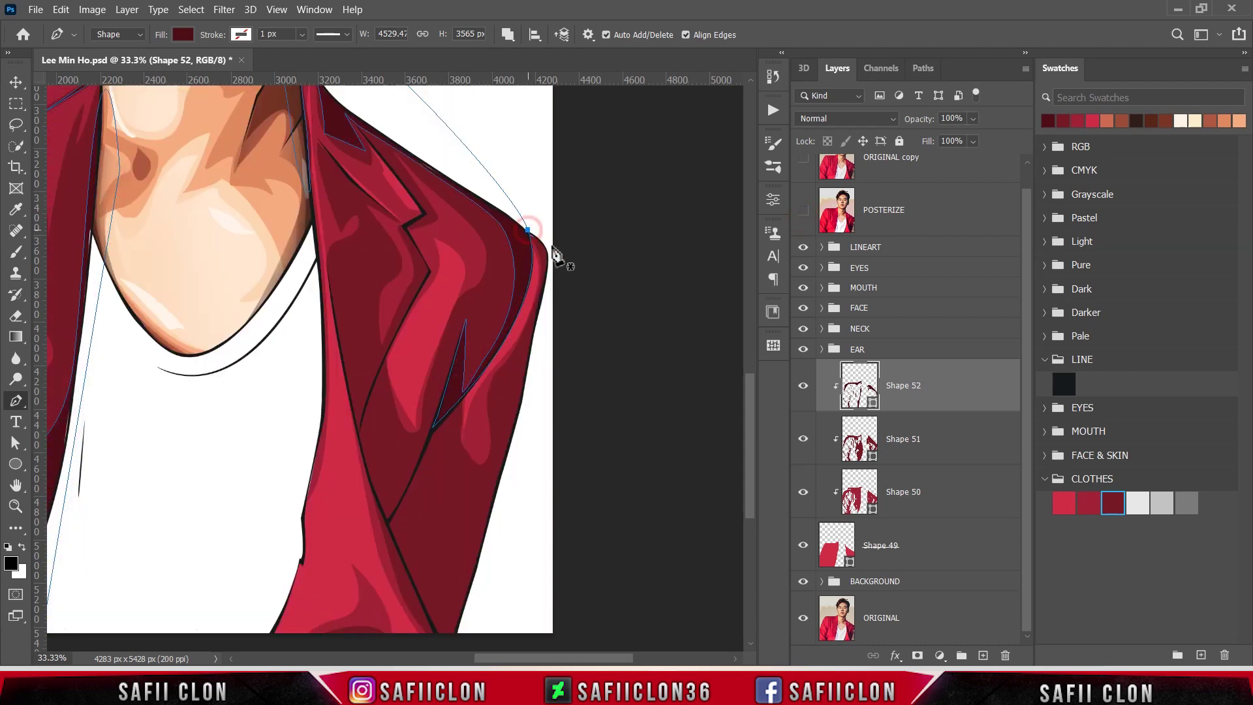
Trace the shadow outline from the right shoulder down the sleeve fold toward the lapel.
{"action": "left_click_drag", "start_coordinate": [542, 265], "coordinate": [541, 282]}
{"action": "left_click_drag", "start_coordinate": [526, 336], "coordinate": [511, 366]}
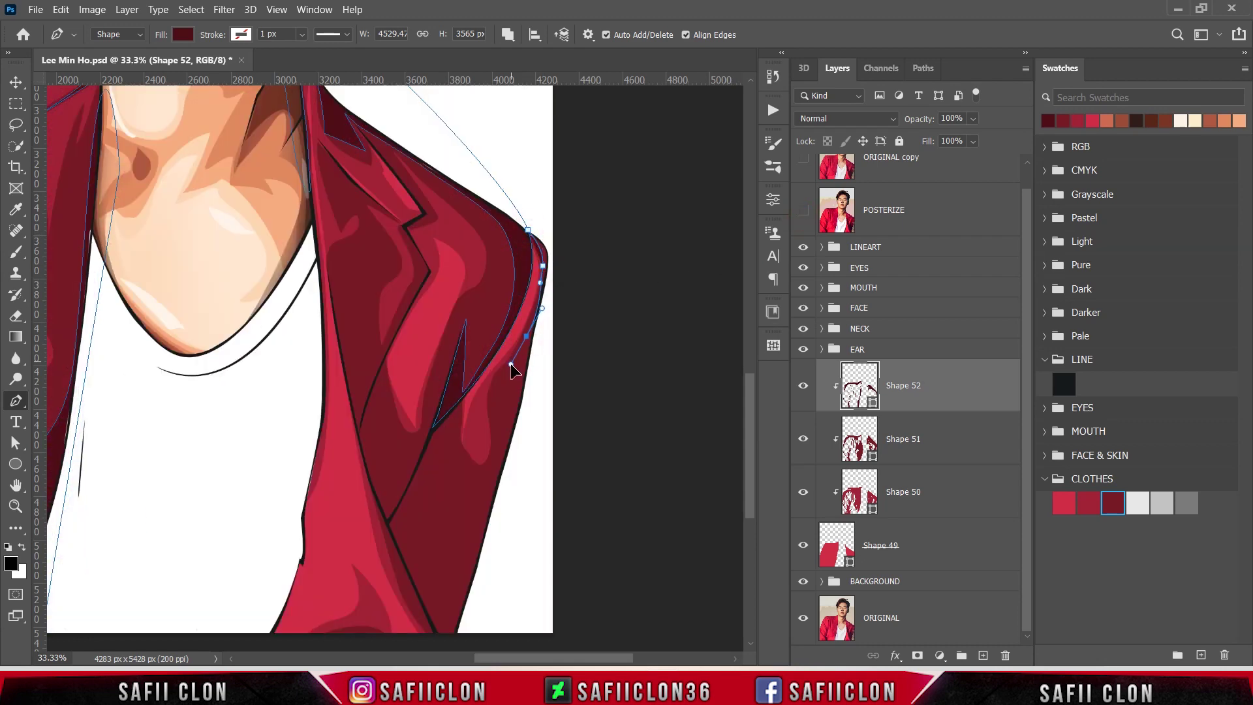
{"action": "left_click", "coordinate": [803, 210]}
{"action": "left_click_drag", "start_coordinate": [490, 396], "coordinate": [465, 520]}
{"action": "left_click", "coordinate": [803, 210]}
{"action": "left_click", "coordinate": [463, 452]}
{"action": "mouse_move", "coordinate": [448, 406]}
{"action": "left_mouse_down"}
{"action": "mouse_move", "coordinate": [448, 386]}
{"action": "mouse_move", "coordinate": [428, 431]}
{"action": "mouse_move", "coordinate": [387, 393]}
{"action": "left_mouse_up"}
{"action": "left_click", "coordinate": [804, 211]}
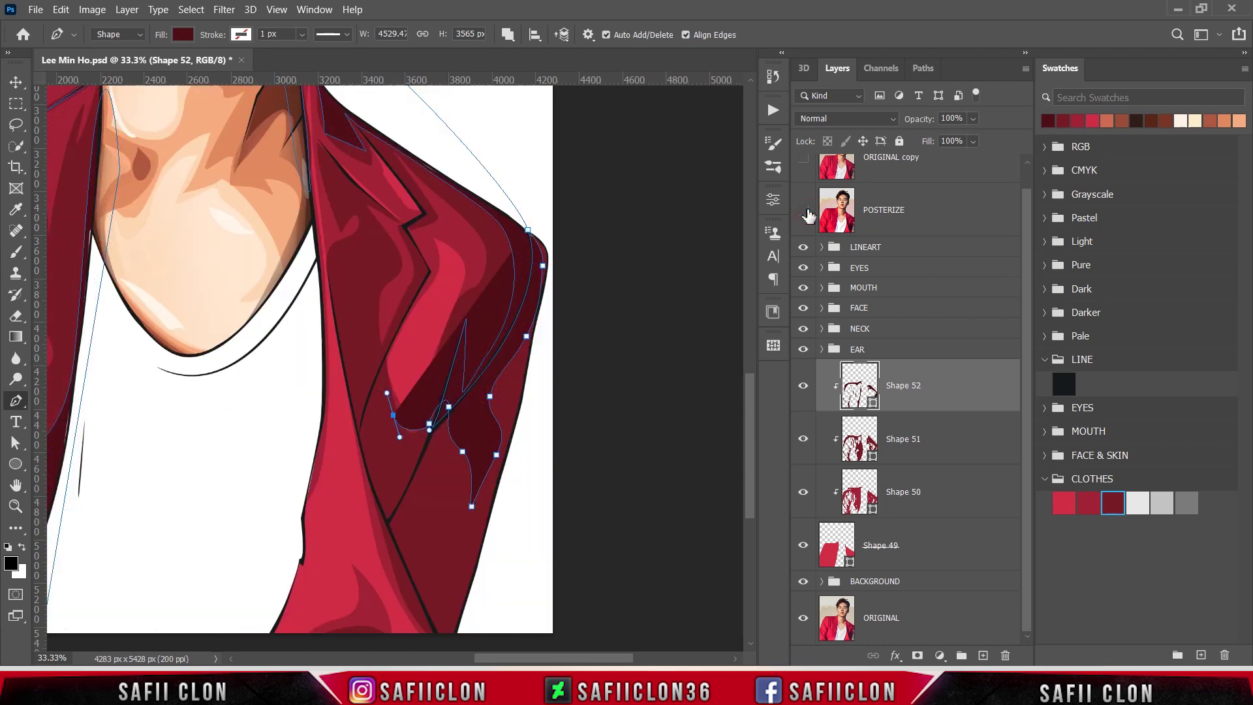
{"action": "mouse_move", "coordinate": [384, 440]}
{"action": "left_mouse_down"}
{"action": "mouse_move", "coordinate": [373, 466]}
{"action": "mouse_move", "coordinate": [387, 470]}
{"action": "left_mouse_up"}
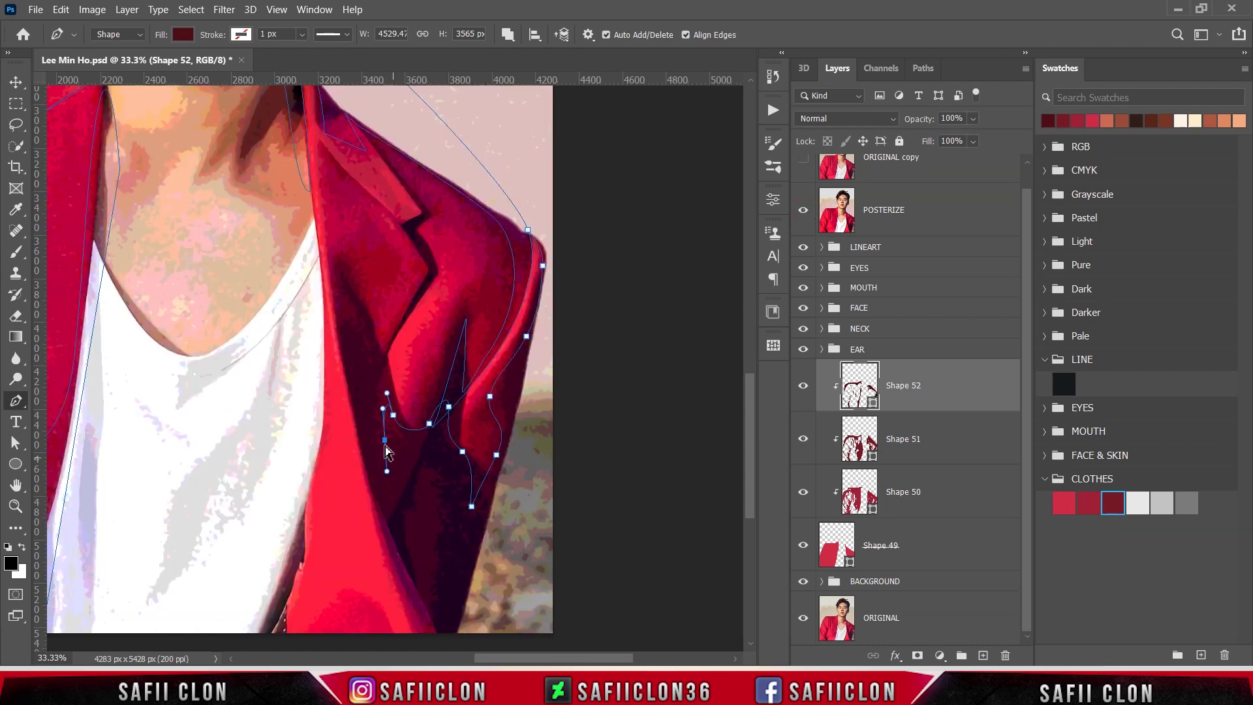
{"action": "left_click", "coordinate": [378, 387]}
{"action": "left_click", "coordinate": [384, 359]}
{"action": "mouse_move", "coordinate": [346, 272]}
{"action": "left_mouse_down"}
{"action": "mouse_move", "coordinate": [346, 252]}
{"action": "mouse_move", "coordinate": [337, 323]}
{"action": "left_mouse_up"}
{"action": "left_click_drag", "start_coordinate": [347, 391], "coordinate": [394, 432]}
{"action": "scroll", "coordinate": [366, 418], "scroll_direction": "down", "scroll_amount": 2}
Finish the shadow outline along the sleeve bottom, collar and lapel, and commit it.
{"action": "left_click_drag", "start_coordinate": [433, 535], "coordinate": [451, 557]}
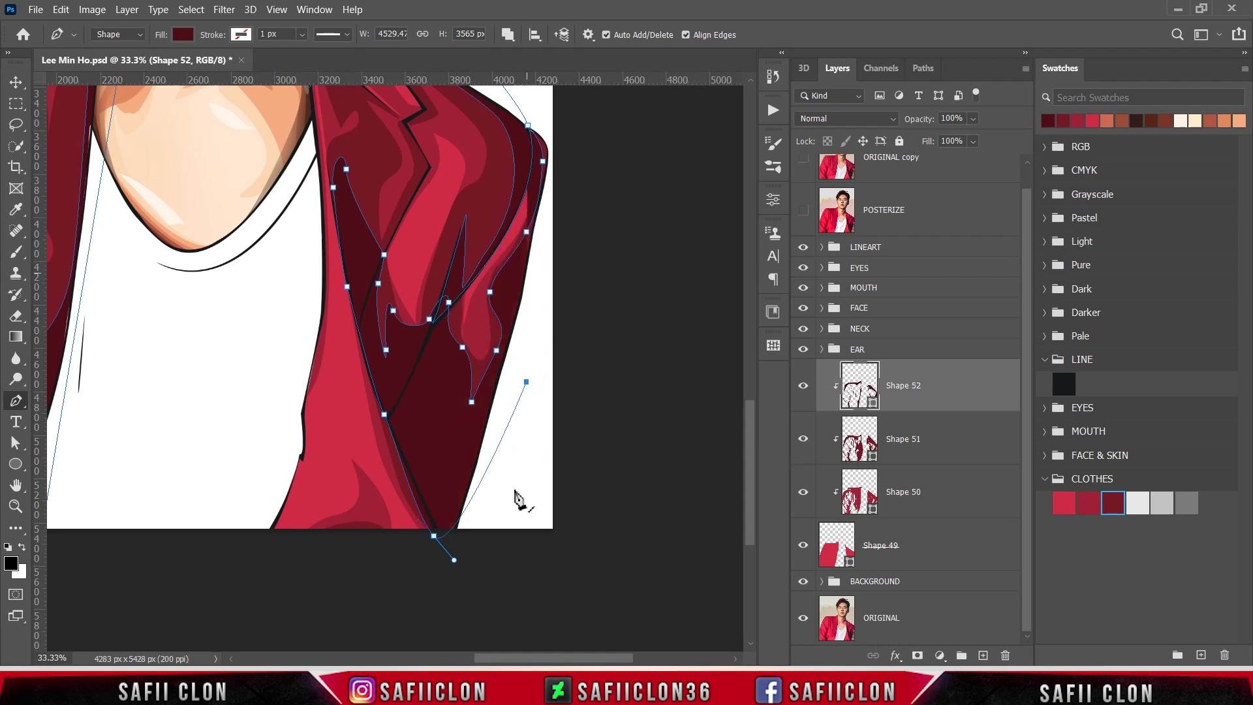
{"action": "left_click", "coordinate": [471, 544]}
{"action": "left_click", "coordinate": [567, 217]}
{"action": "scroll", "coordinate": [589, 237], "scroll_direction": "up", "scroll_amount": 3}
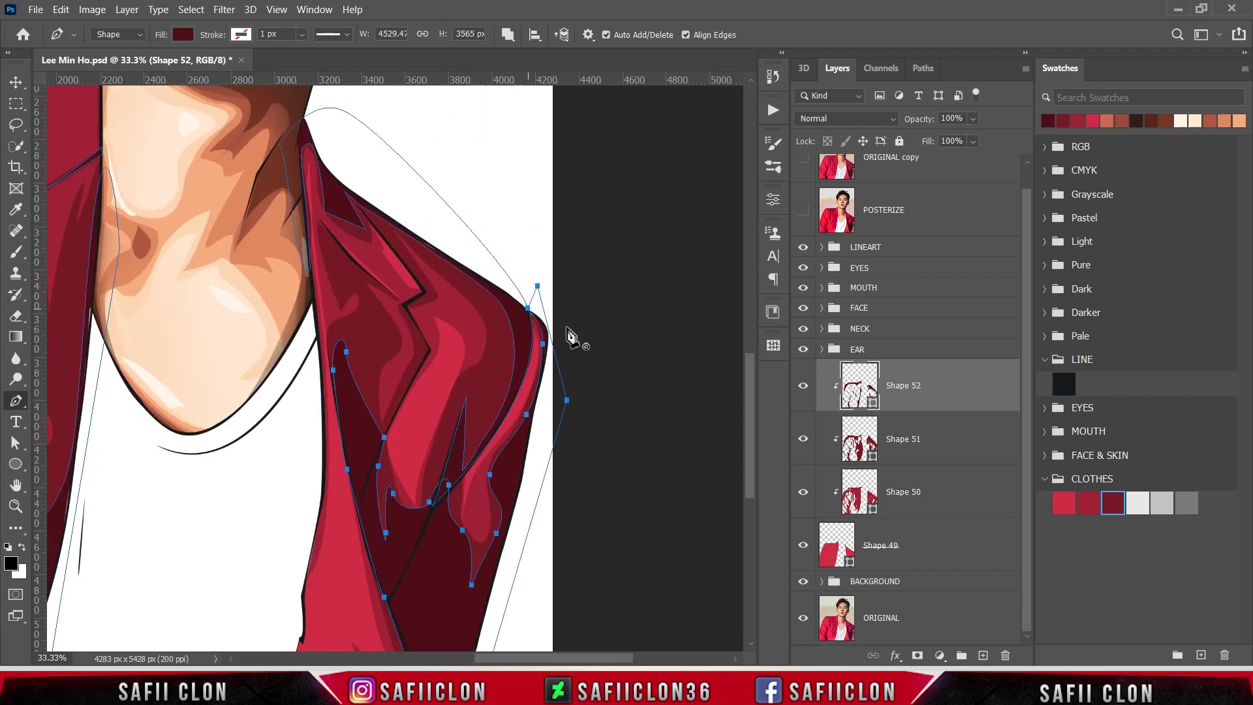
{"action": "left_click", "coordinate": [355, 203]}
{"action": "left_click", "coordinate": [423, 292]}
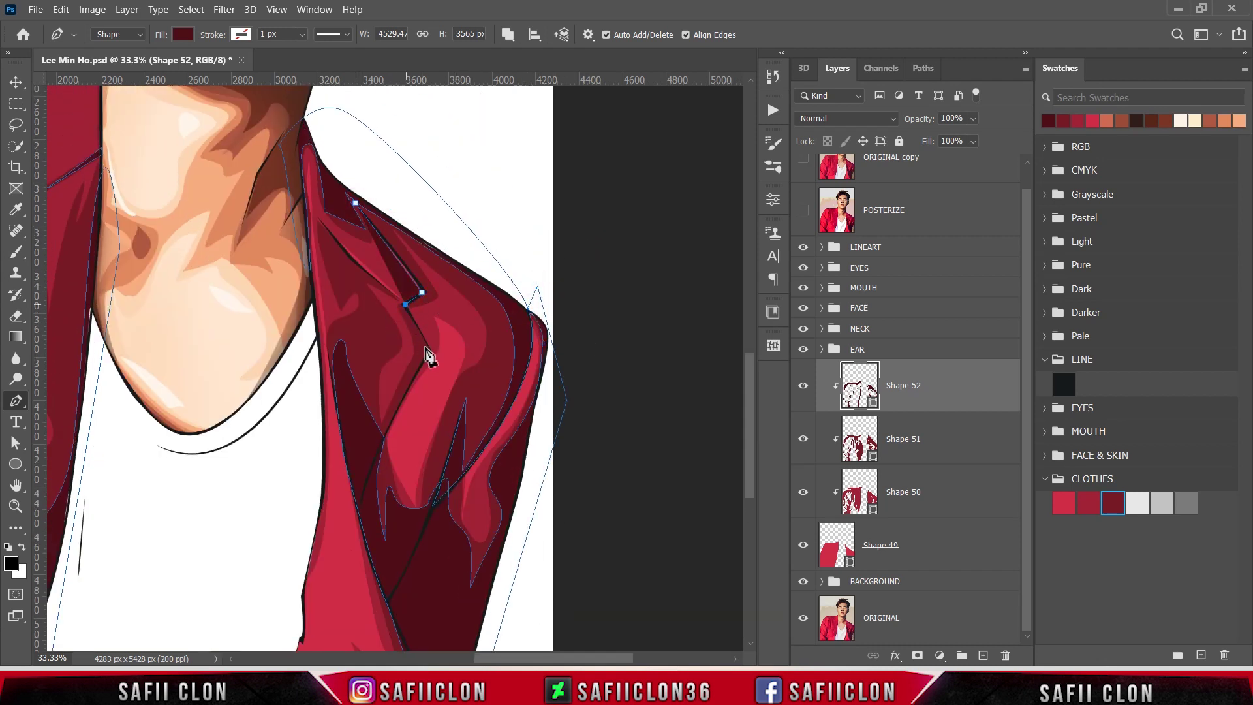
{"action": "left_click", "coordinate": [803, 210]}
{"action": "left_click", "coordinate": [389, 427]}
{"action": "left_click", "coordinate": [440, 354]}
{"action": "left_click", "coordinate": [413, 307]}
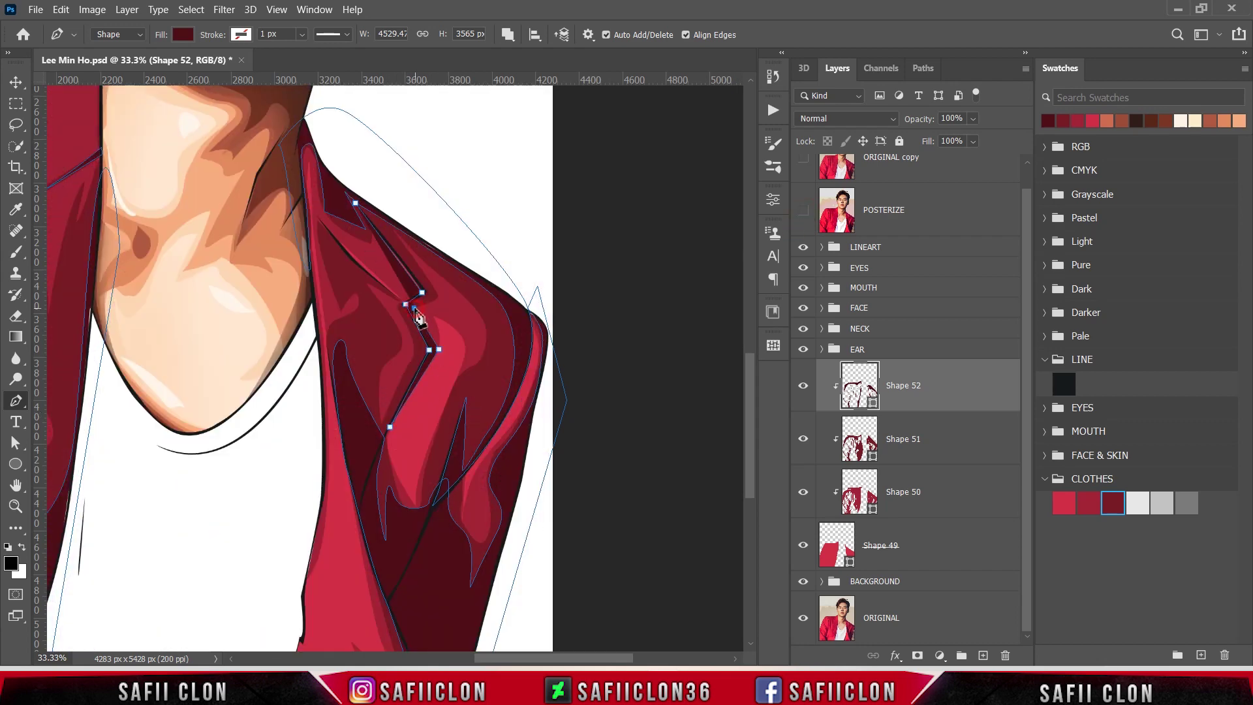
{"action": "left_click", "coordinate": [364, 205]}
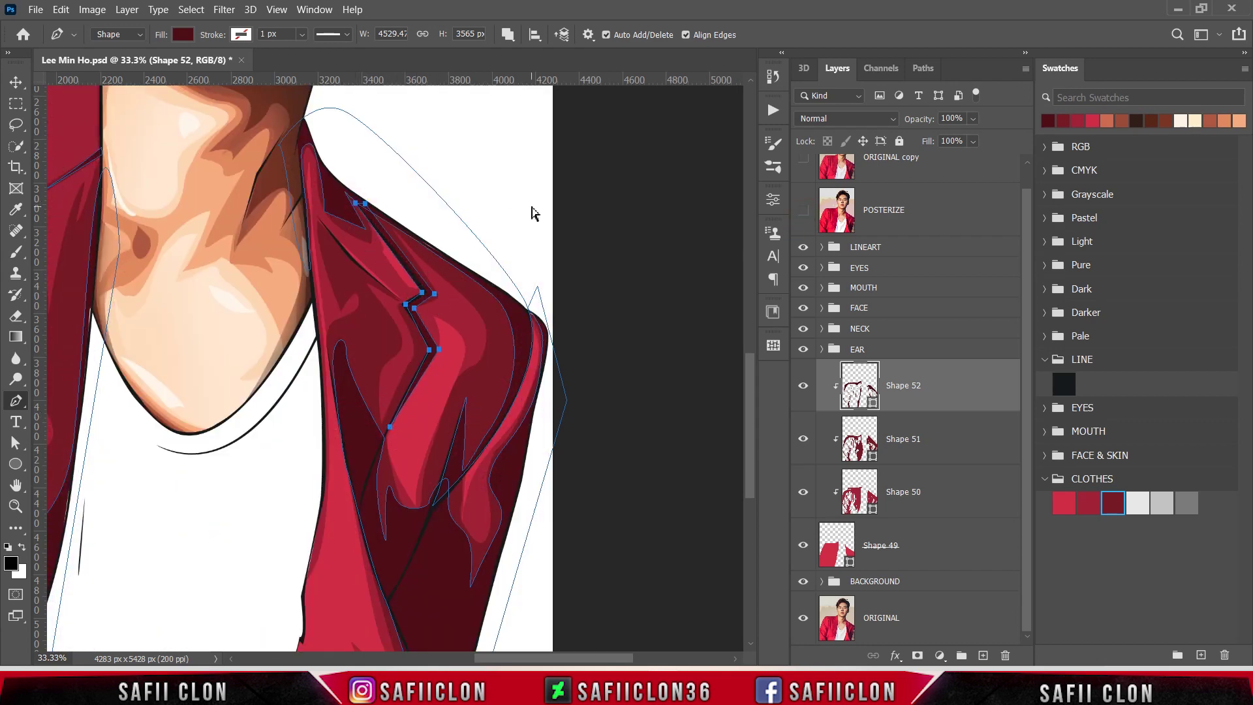
{"action": "key", "text": "Return"}
{"action": "key", "text": "ctrl+minus"}
{"action": "key", "text": "ctrl+minus"}
{"action": "key", "text": "ctrl+minus"}
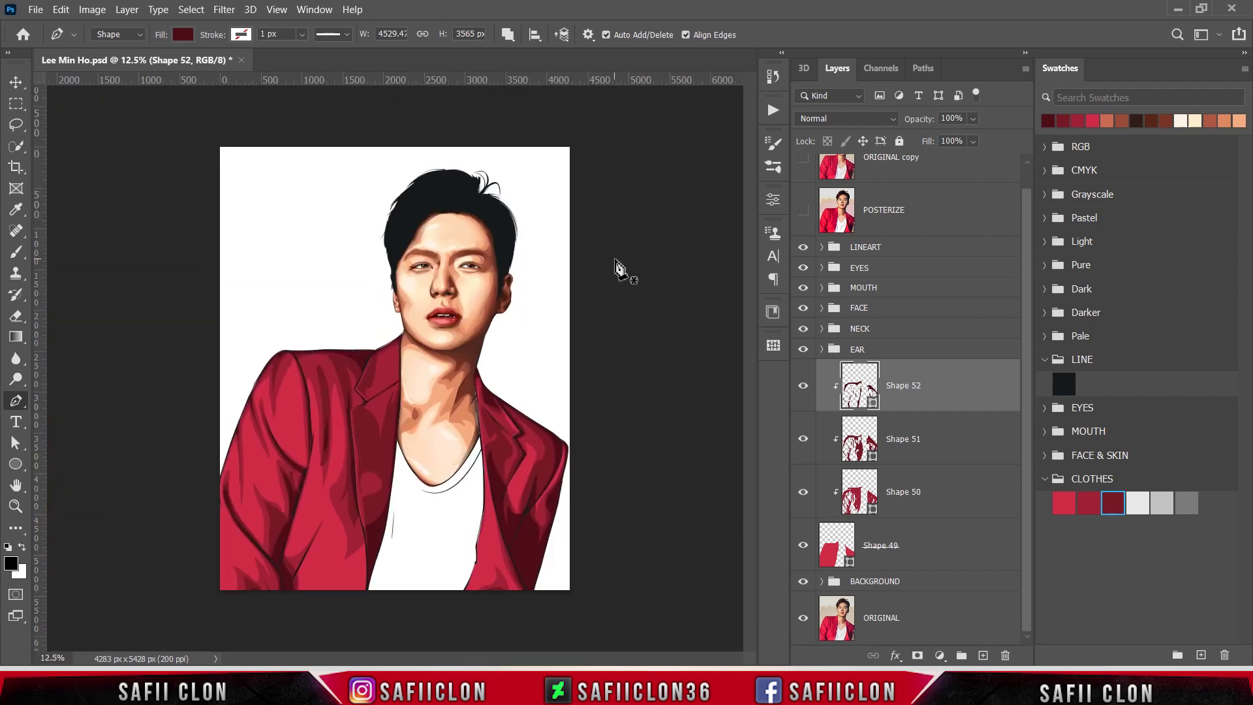
Toggle the visibility of Shape 50, 51 and 52 to compare the blazer shading.
{"action": "left_click", "coordinate": [804, 386]}
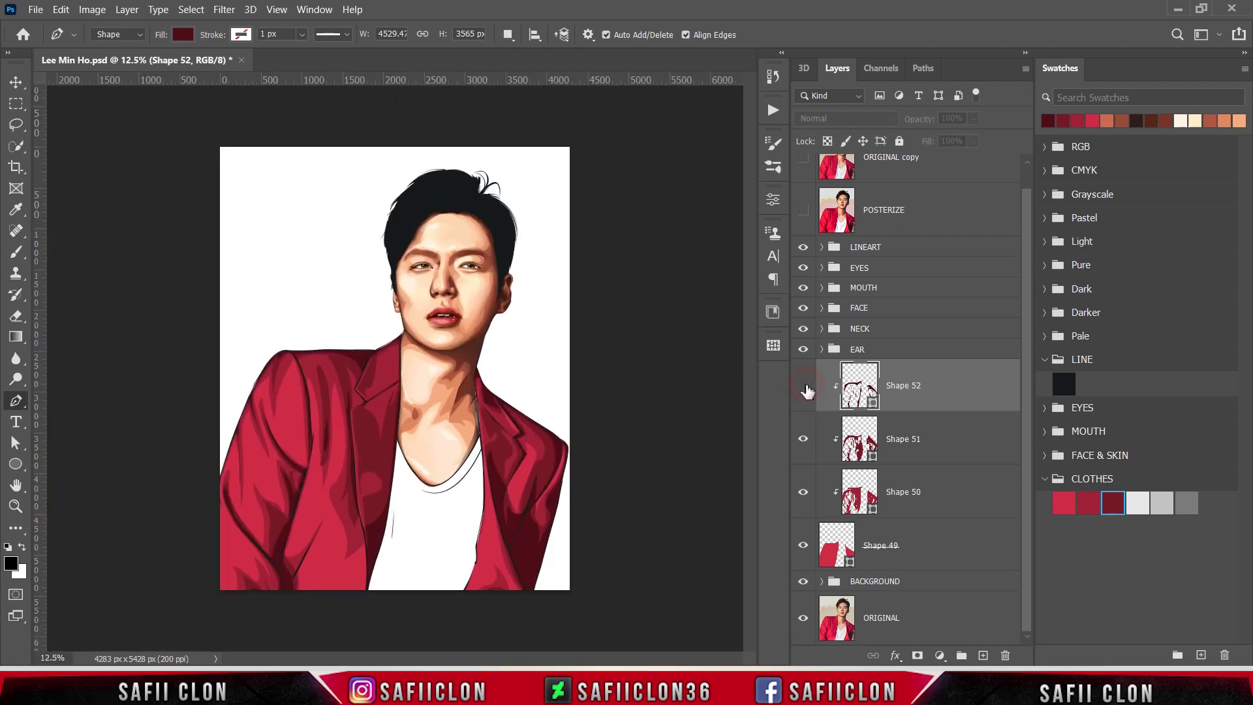
{"action": "left_click", "coordinate": [803, 386]}
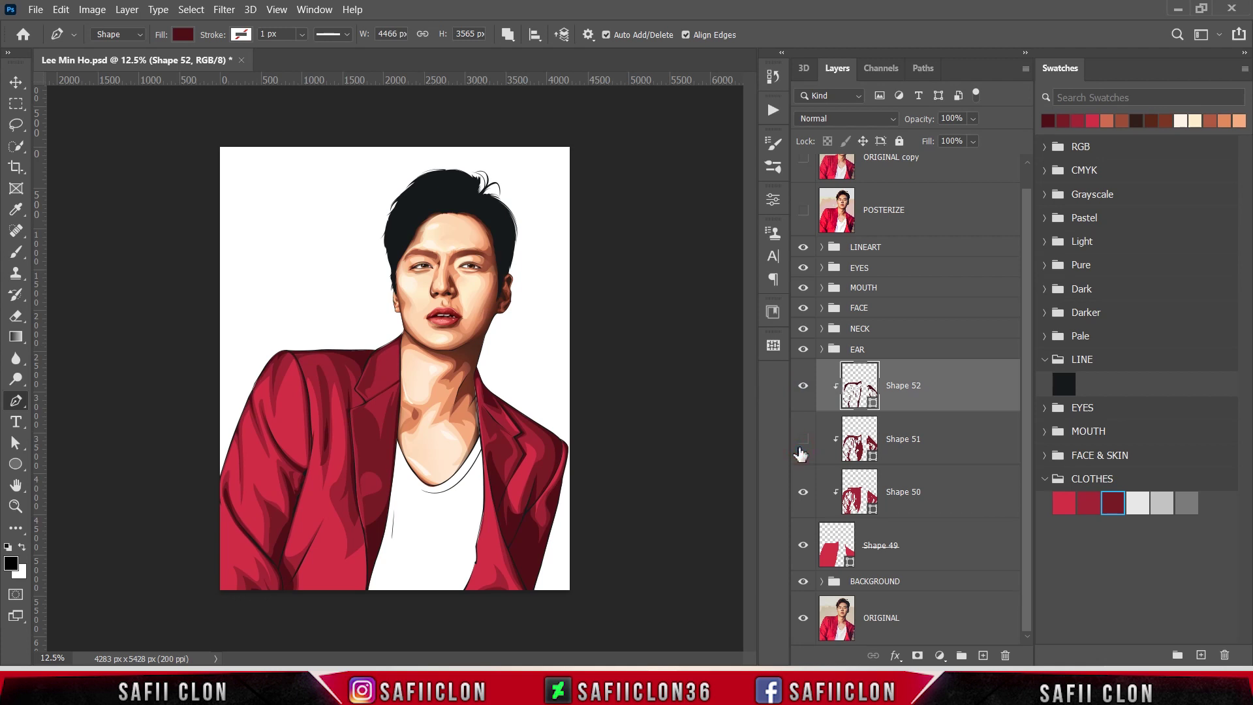
{"action": "left_click", "coordinate": [804, 439]}
{"action": "left_click", "coordinate": [803, 496]}
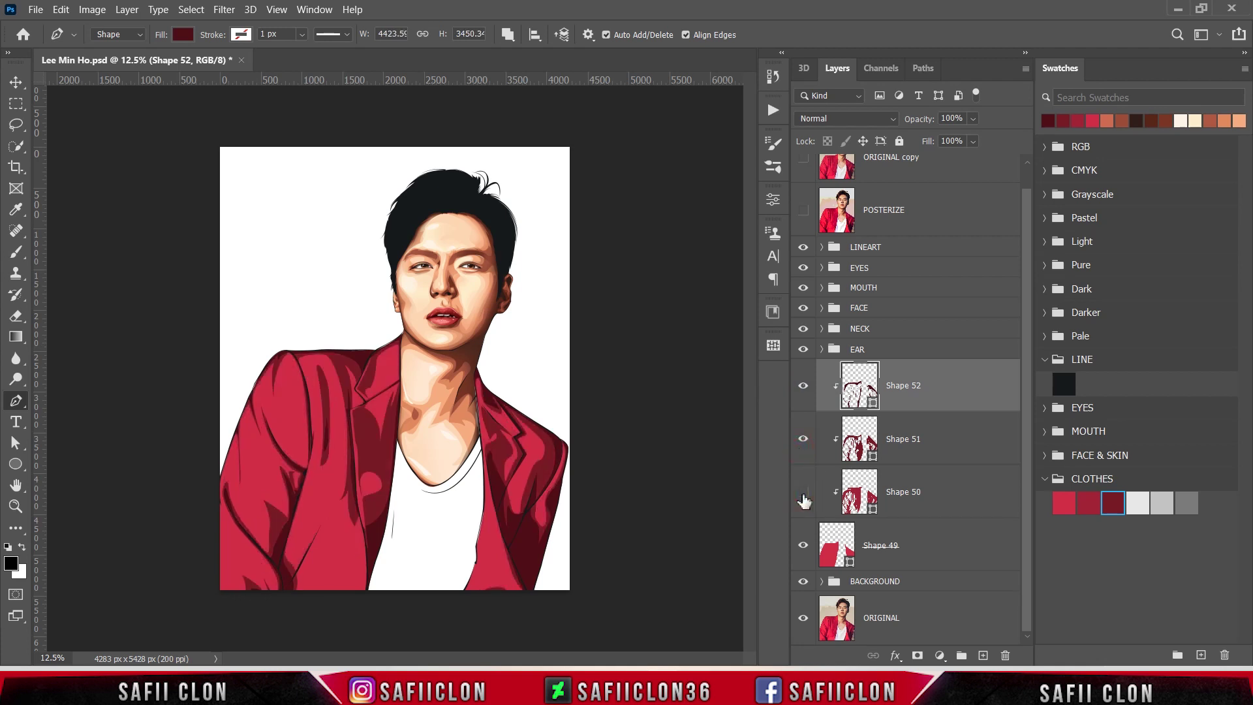
{"action": "left_click", "coordinate": [803, 496]}
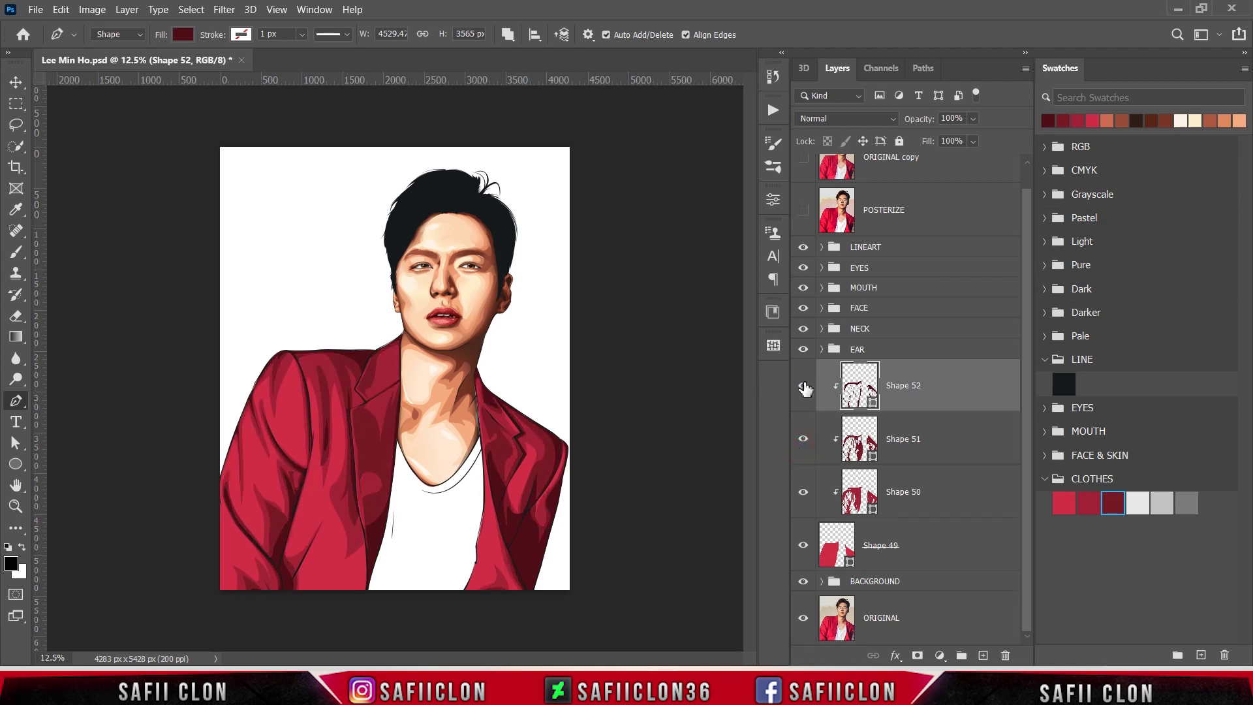
{"action": "left_click", "coordinate": [803, 491]}
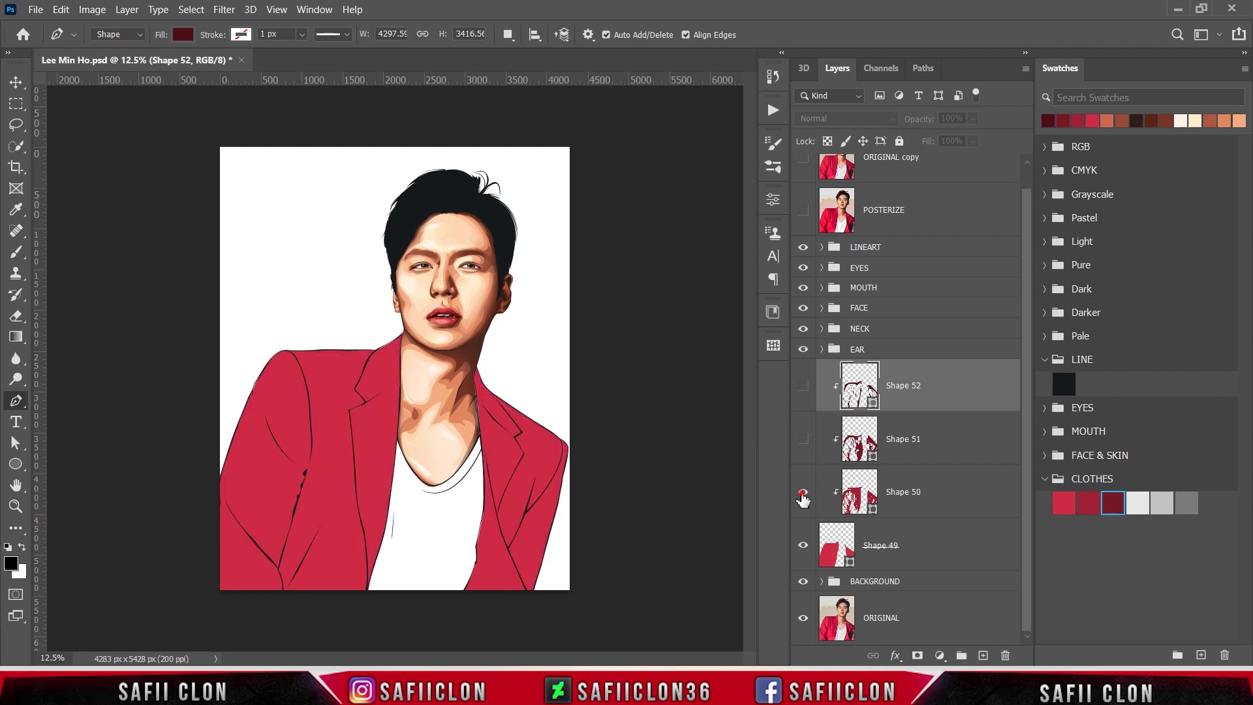
{"action": "left_click", "coordinate": [804, 494]}
{"action": "left_click", "coordinate": [804, 444]}
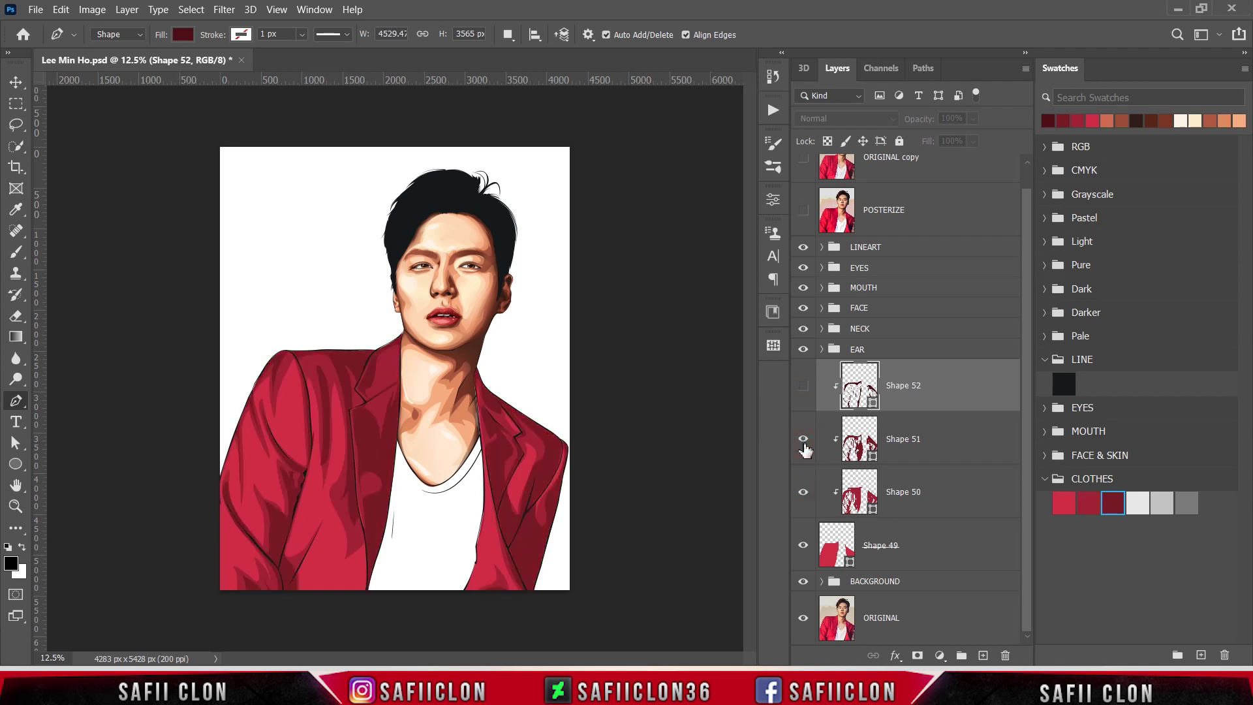
{"action": "left_click", "coordinate": [803, 386]}
Switch Path Operations to New Layer and place the first pen point of Shape 53 on the right lapel.
{"action": "key", "text": "ctrl+plus"}
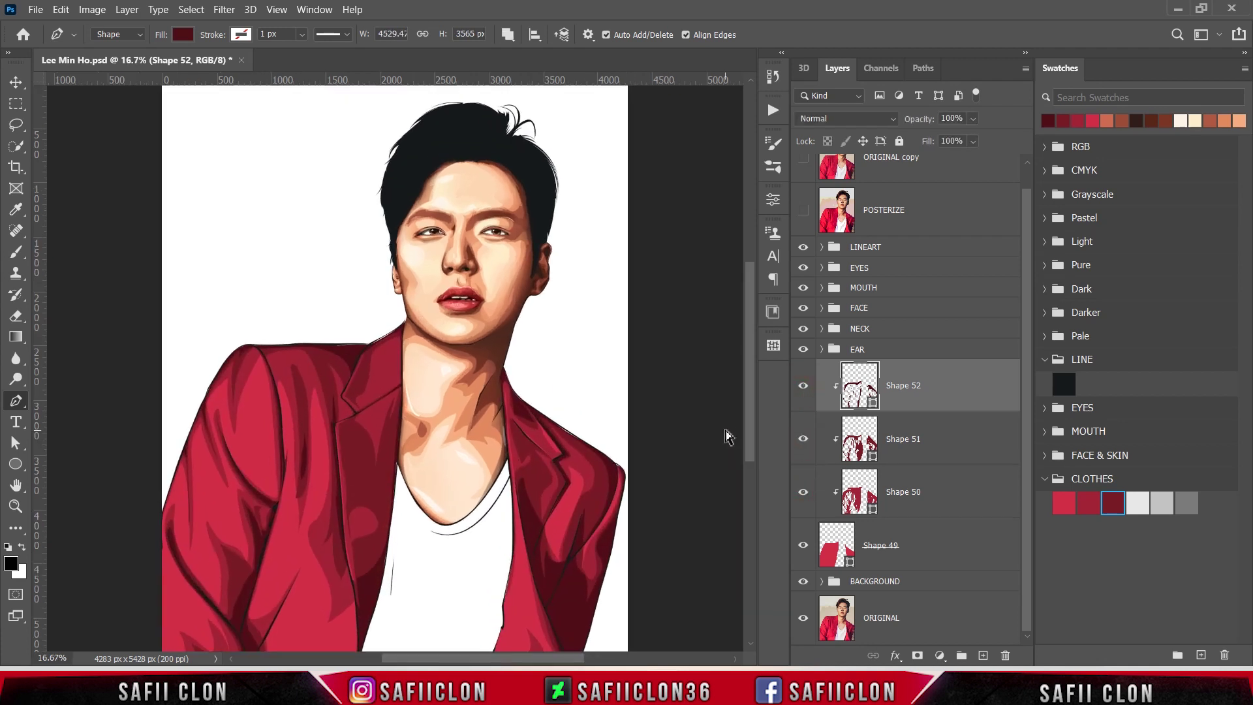
{"action": "scroll", "coordinate": [587, 369], "scroll_direction": "down", "scroll_amount": 2}
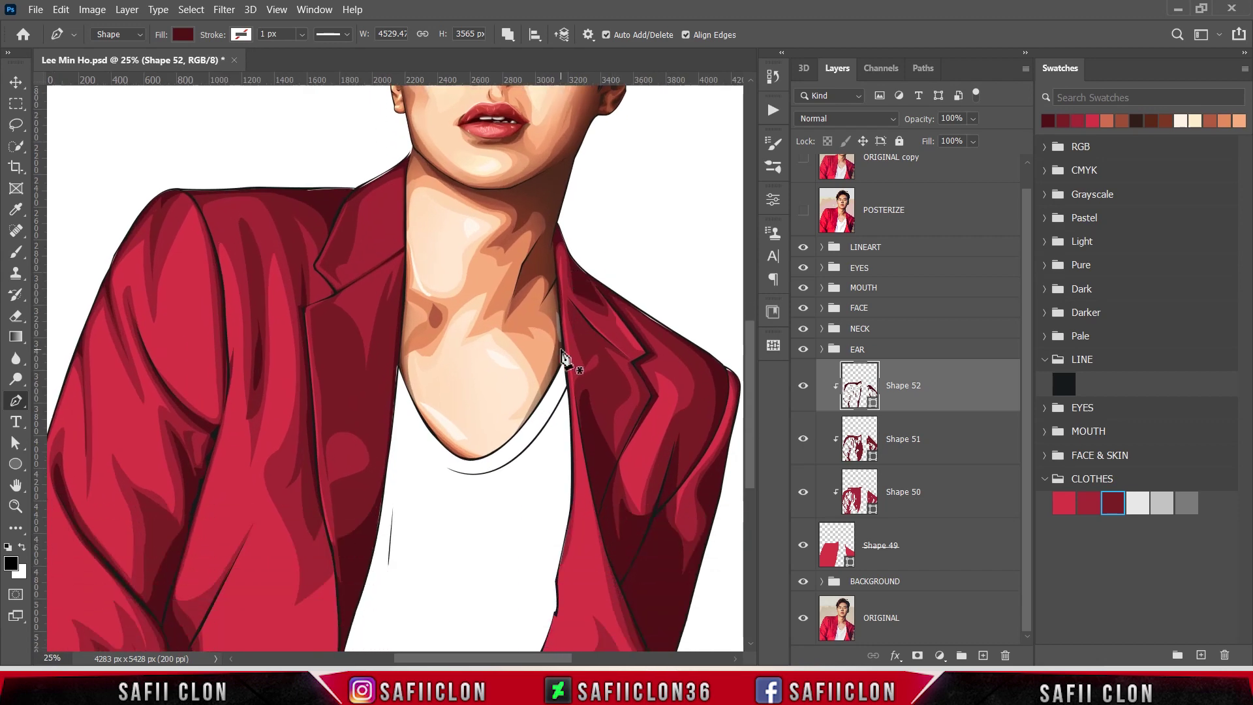
{"action": "scroll", "coordinate": [555, 356], "scroll_direction": "down", "scroll_amount": 2}
{"action": "scroll", "coordinate": [537, 280], "scroll_direction": "down", "scroll_amount": 1}
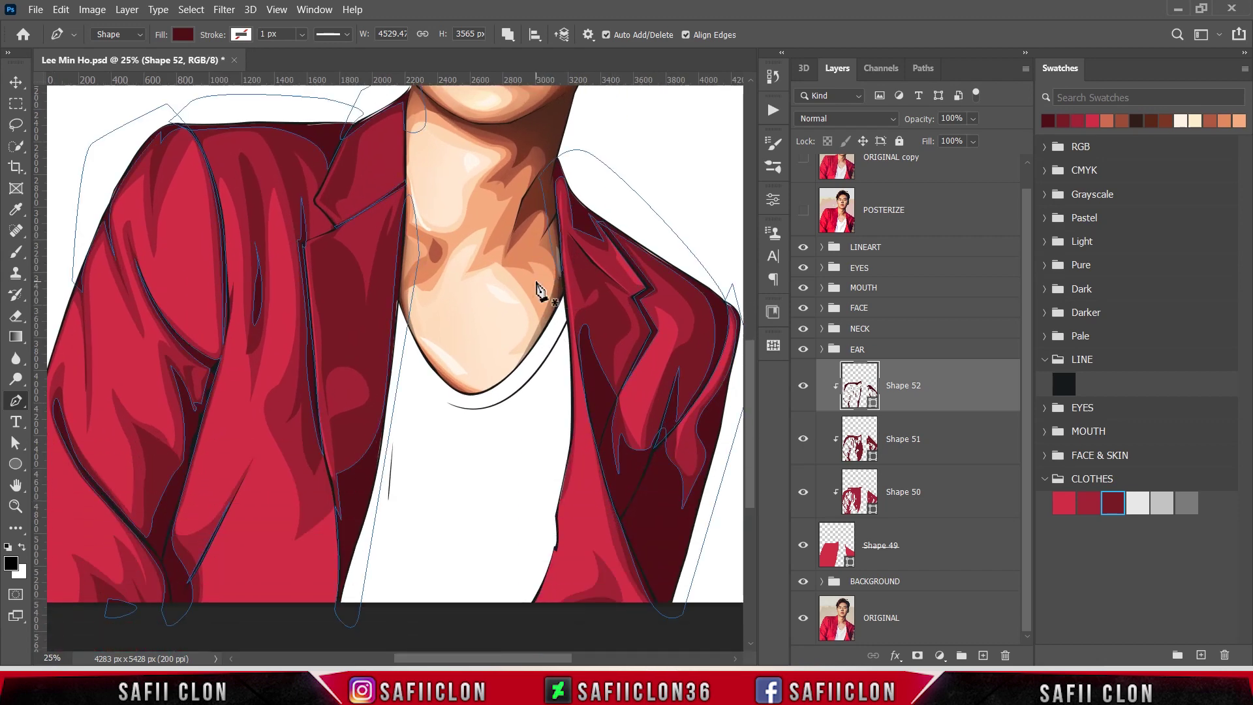
{"action": "left_click", "coordinate": [508, 35]}
{"action": "left_click", "coordinate": [541, 54]}
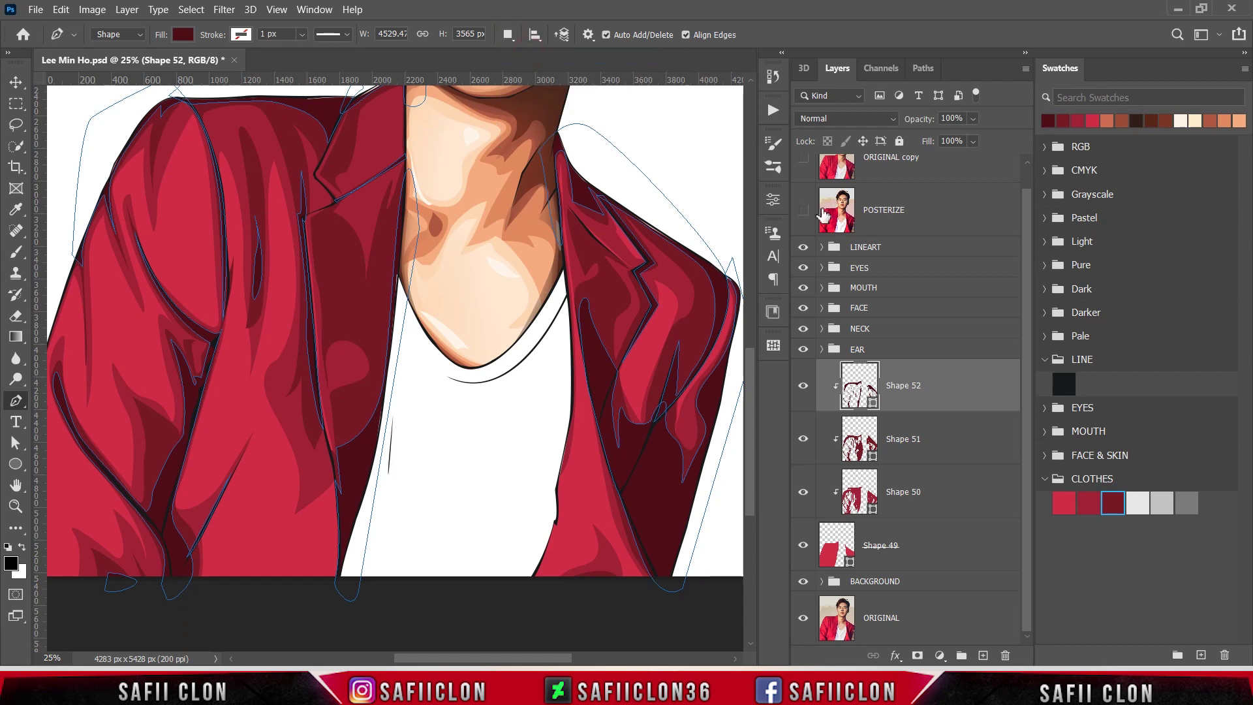
{"action": "left_click", "coordinate": [803, 210]}
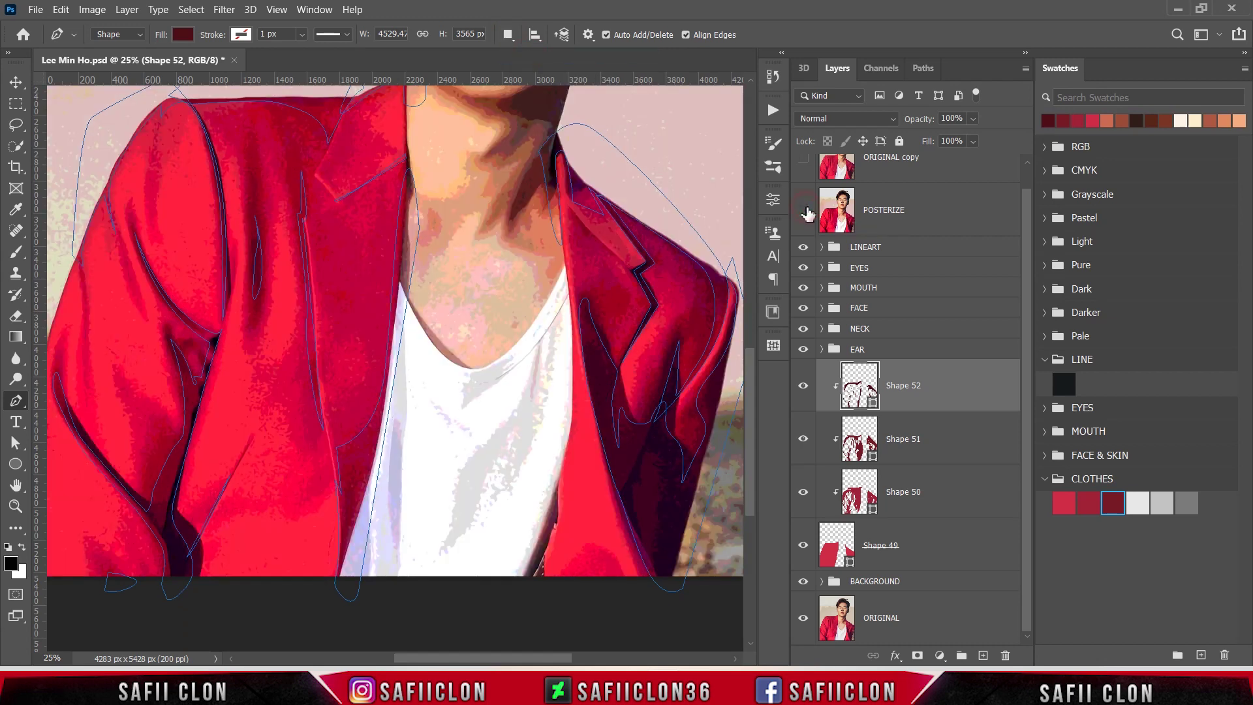
{"action": "left_click", "coordinate": [803, 210]}
{"action": "left_click", "coordinate": [660, 310]}
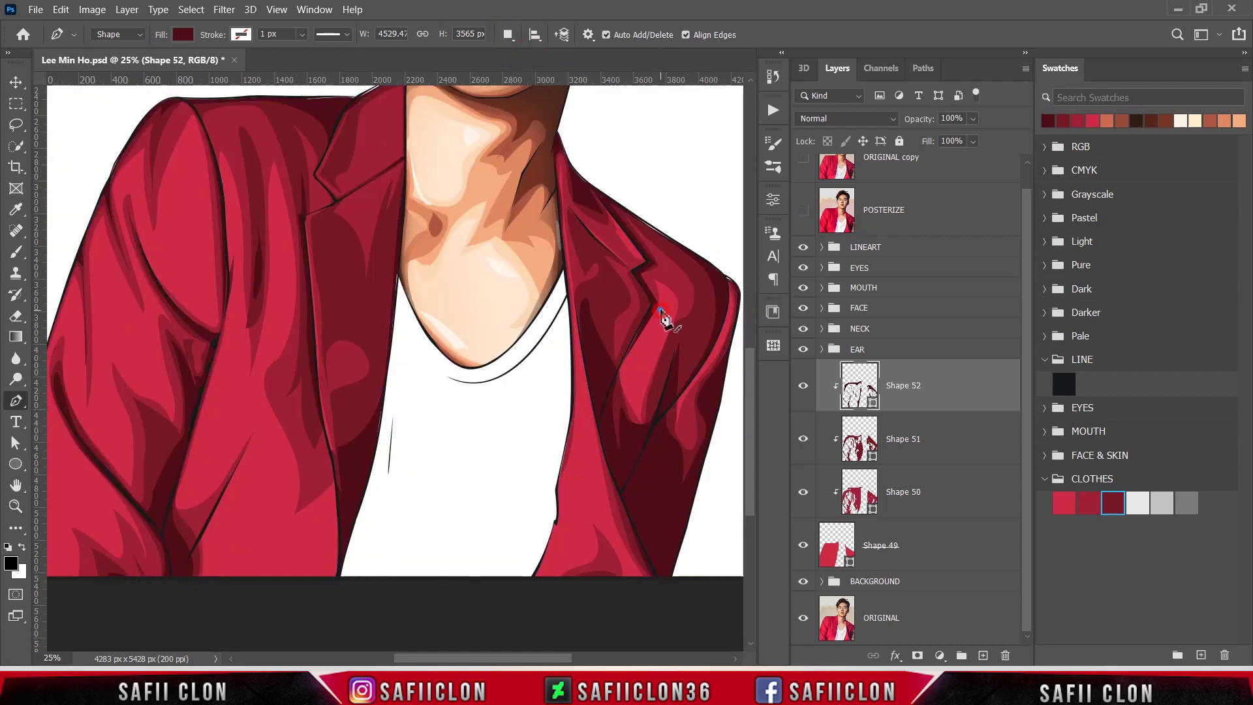
Close the small highlight shape on the right lapel.
{"action": "left_click", "coordinate": [637, 357]}
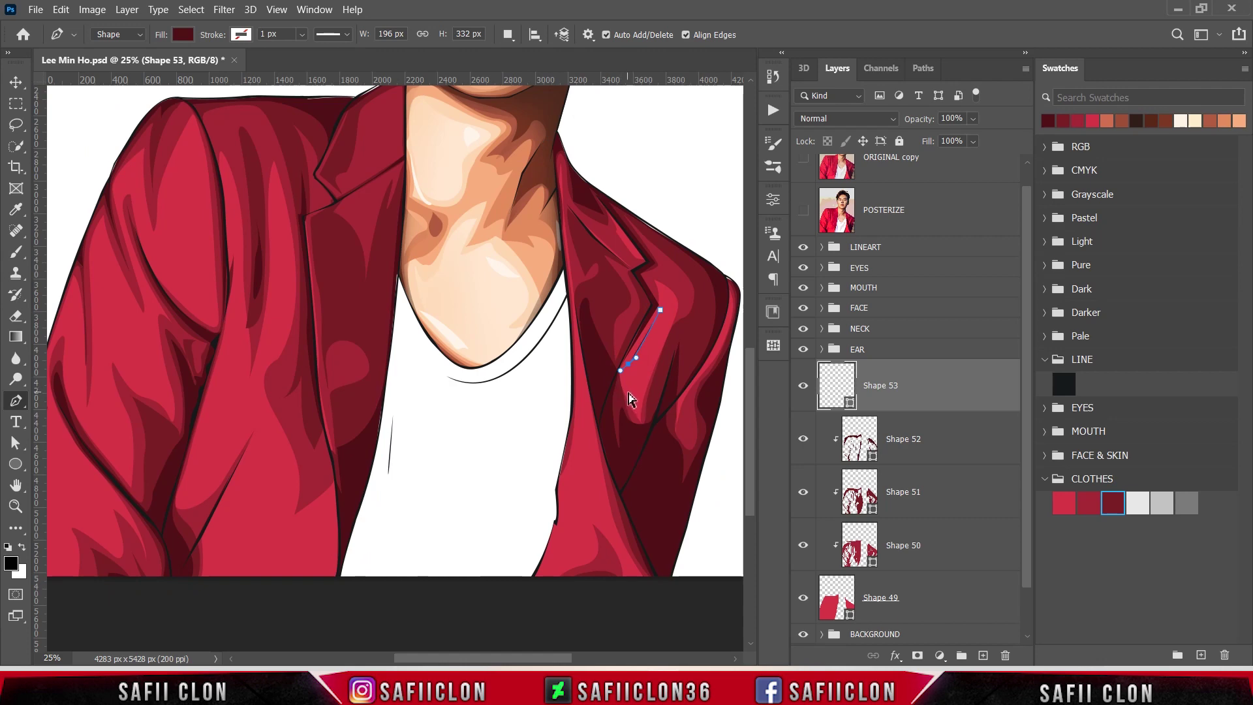
{"action": "left_click_drag", "start_coordinate": [627, 393], "coordinate": [630, 404]}
{"action": "left_click_drag", "start_coordinate": [660, 310], "coordinate": [666, 304]}
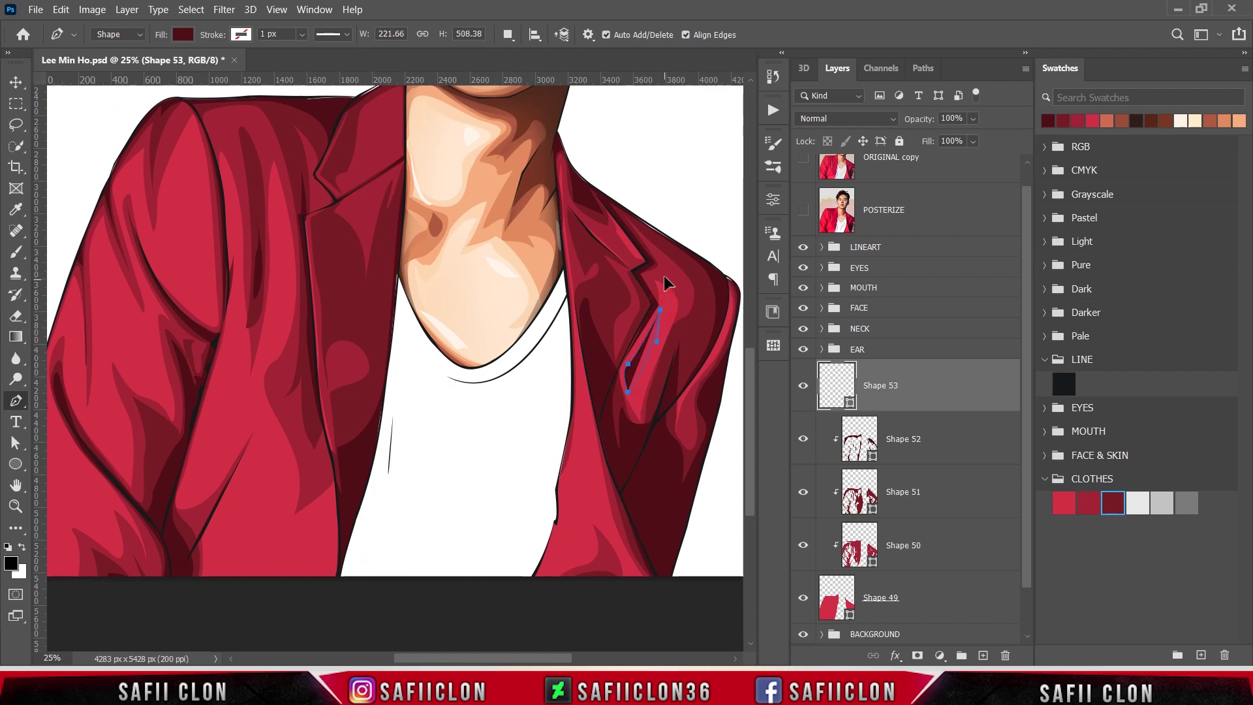
Fill Shape 53 with light pink fc5470, starting from ea4762, and open Path Operations to combine further shapes.
{"action": "double_click", "coordinate": [849, 402]}
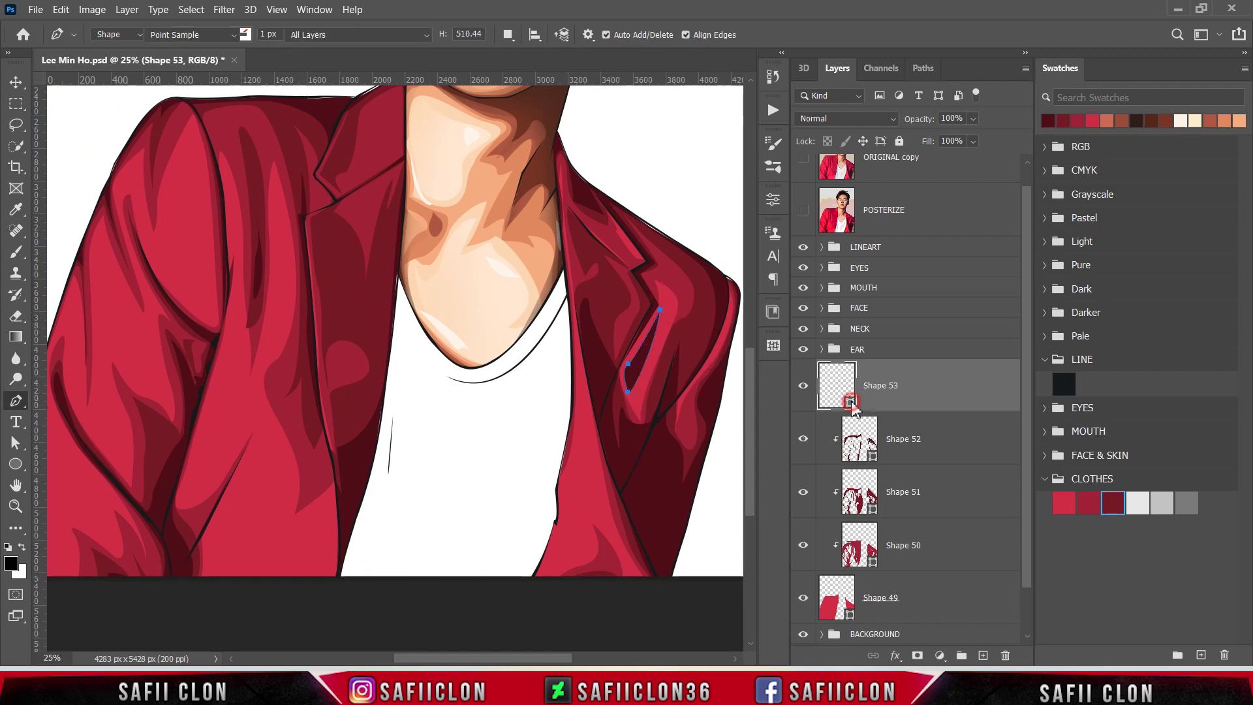
{"action": "left_click", "coordinate": [1138, 503]}
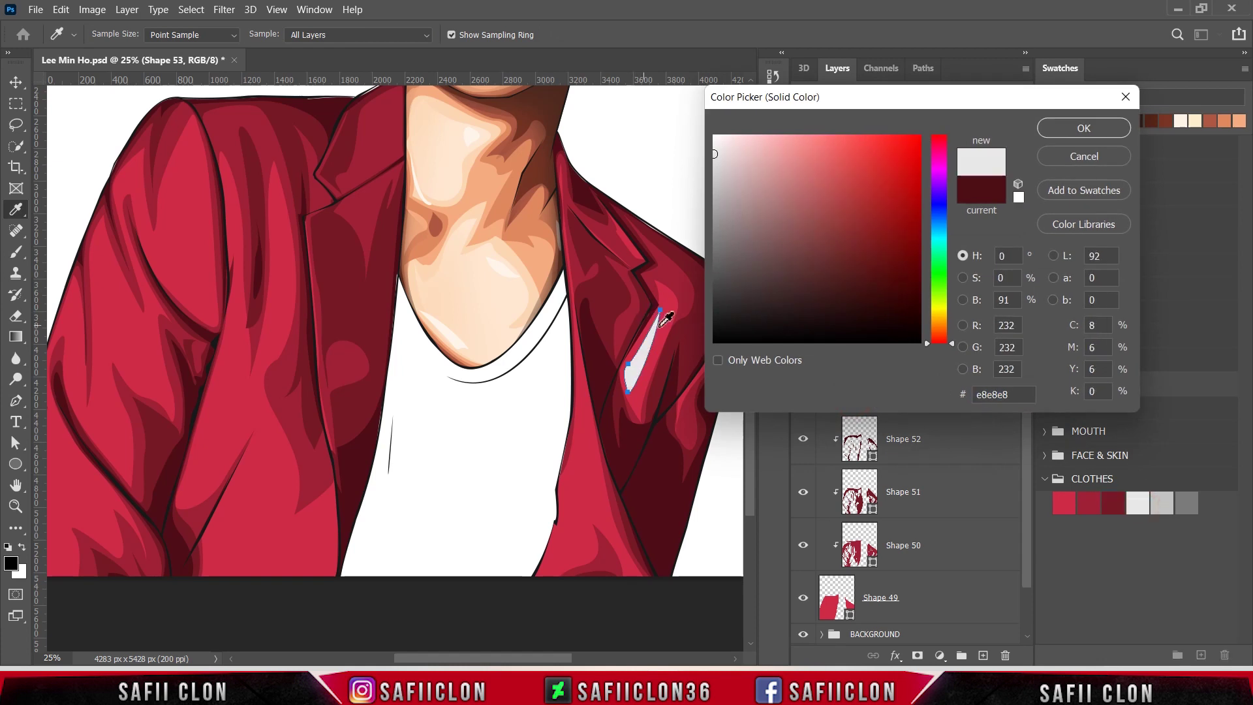
{"action": "left_click", "coordinate": [680, 289]}
{"action": "double_click", "coordinate": [1003, 394]}
{"action": "type", "text": "ea4762"}
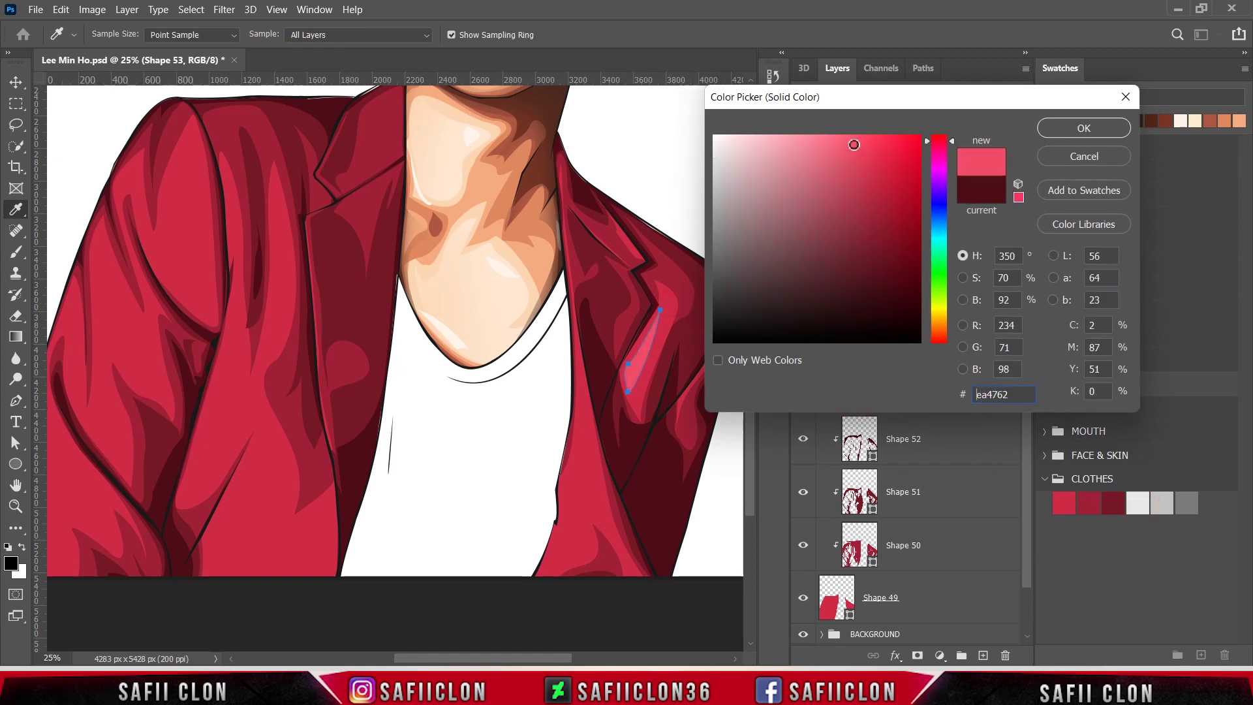
{"action": "mouse_move", "coordinate": [853, 144]}
{"action": "left_mouse_down"}
{"action": "mouse_move", "coordinate": [829, 134]}
{"action": "mouse_move", "coordinate": [857, 137]}
{"action": "left_mouse_up"}
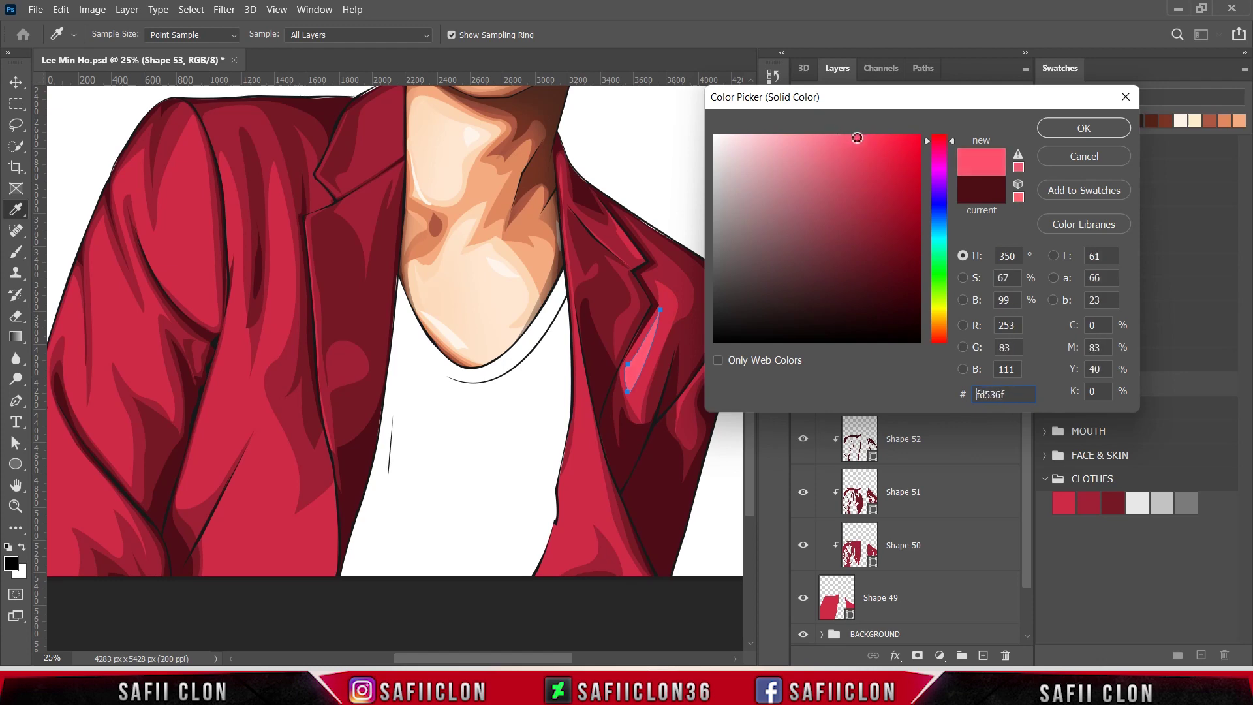
{"action": "left_click", "coordinate": [1084, 128]}
{"action": "left_click", "coordinate": [508, 34]}
Set new shapes to merge into one layer and outline a pink highlight down the lapel edge.
{"action": "left_click", "coordinate": [542, 69]}
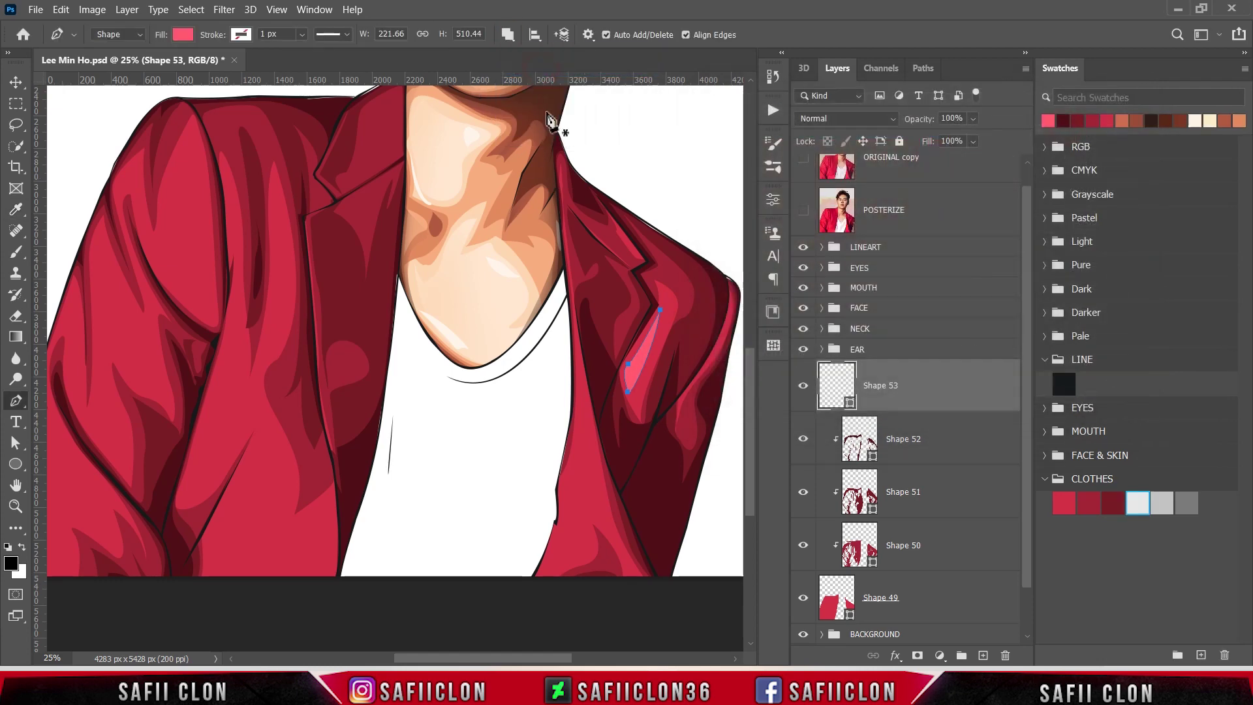
{"action": "scroll", "coordinate": [637, 496], "scroll_direction": "down", "scroll_amount": 3}
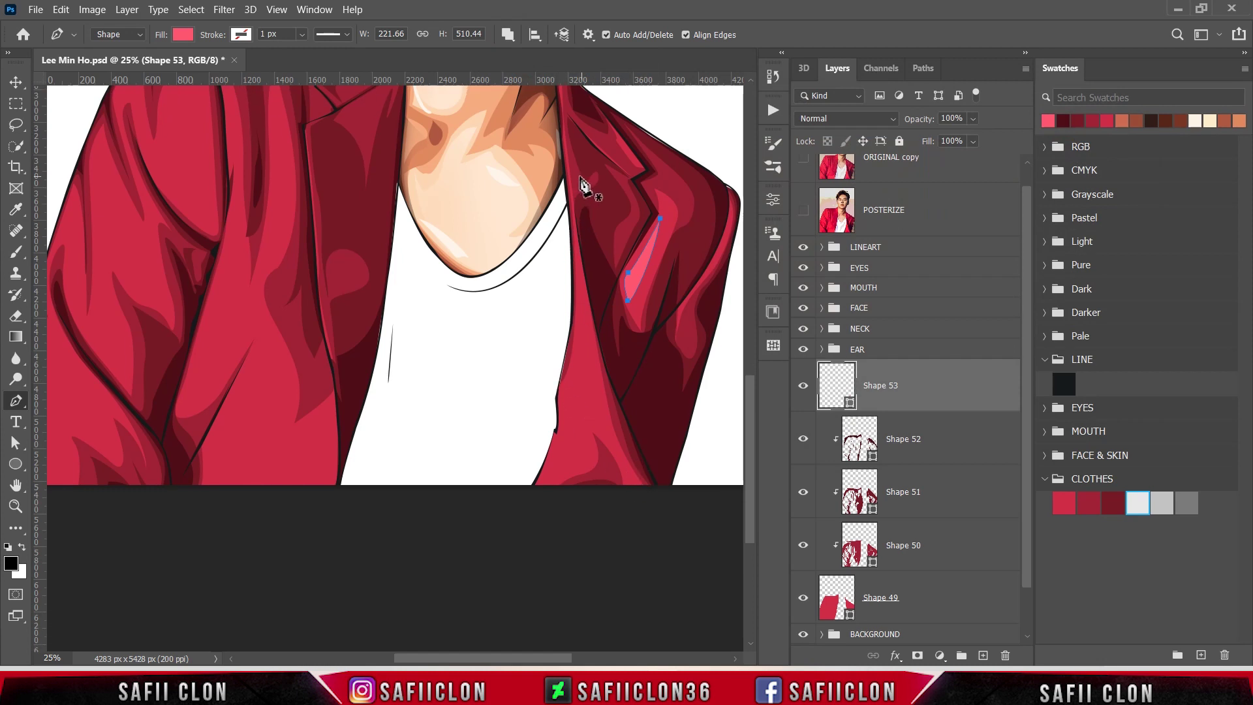
{"action": "left_click", "coordinate": [572, 203]}
{"action": "left_click", "coordinate": [596, 357]}
{"action": "left_click", "coordinate": [607, 388]}
{"action": "left_click", "coordinate": [589, 390]}
Start a highlight strip along the other lapel's edge and check the reference photo.
{"action": "scroll", "coordinate": [559, 122], "scroll_direction": "up", "scroll_amount": 3}
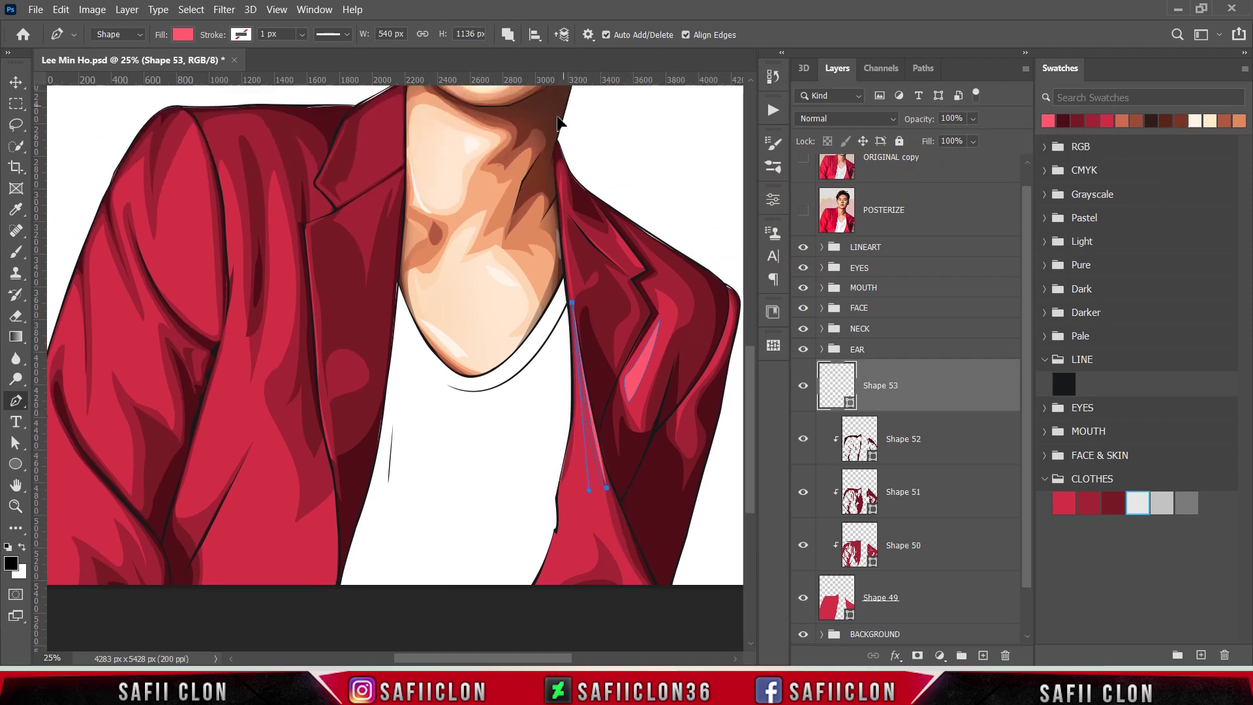
{"action": "scroll", "coordinate": [410, 307], "scroll_direction": "down", "scroll_amount": 2}
{"action": "left_click", "coordinate": [305, 180]}
{"action": "left_click_drag", "start_coordinate": [323, 372], "coordinate": [324, 402]}
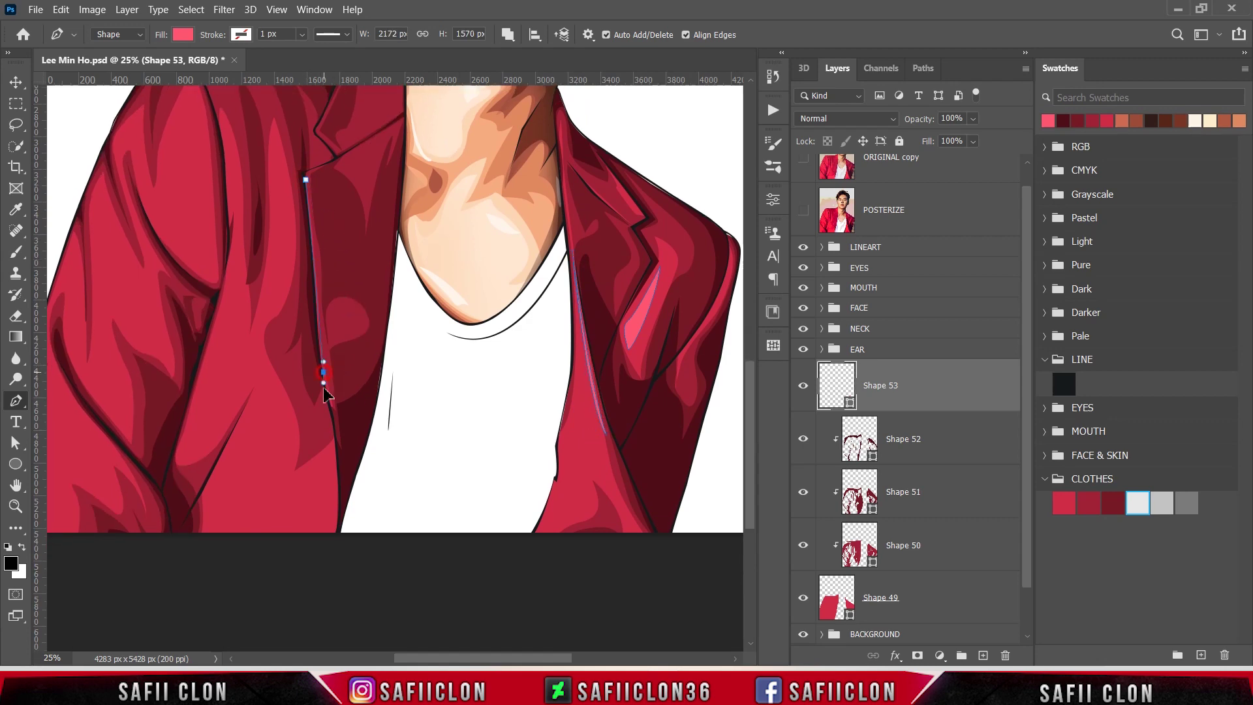
{"action": "scroll", "coordinate": [413, 336], "scroll_direction": "up", "scroll_amount": 8}
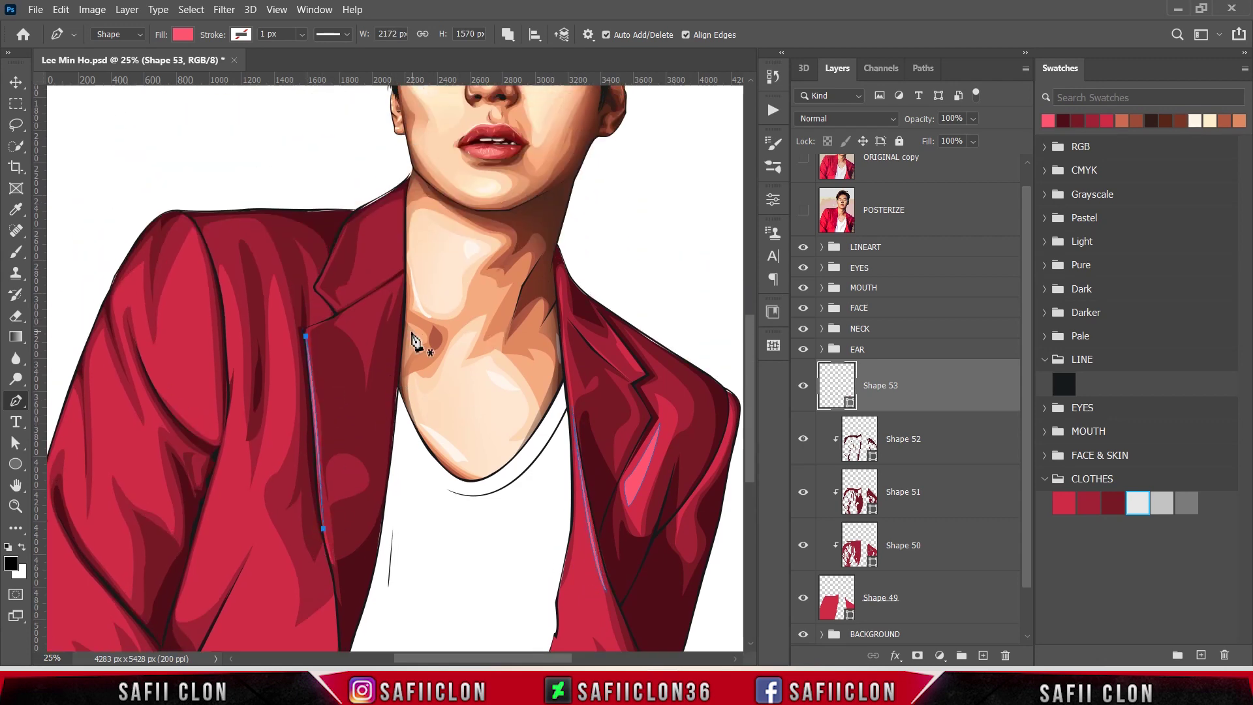
{"action": "scroll", "coordinate": [419, 246], "scroll_direction": "down", "scroll_amount": 6}
{"action": "left_click", "coordinate": [803, 209]}
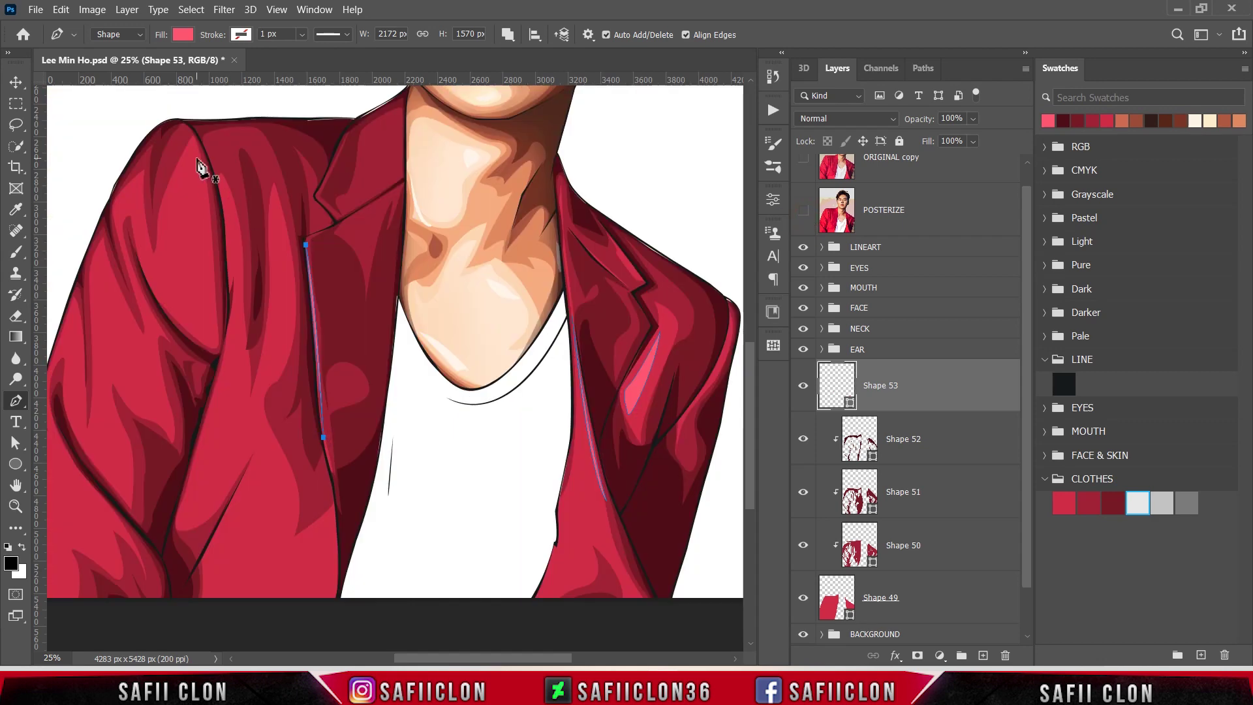
Outline and close a pink highlight on the left shoulder.
{"action": "left_click", "coordinate": [207, 328]}
{"action": "left_click", "coordinate": [171, 261]}
{"action": "left_click", "coordinate": [167, 185]}
{"action": "left_click", "coordinate": [194, 149]}
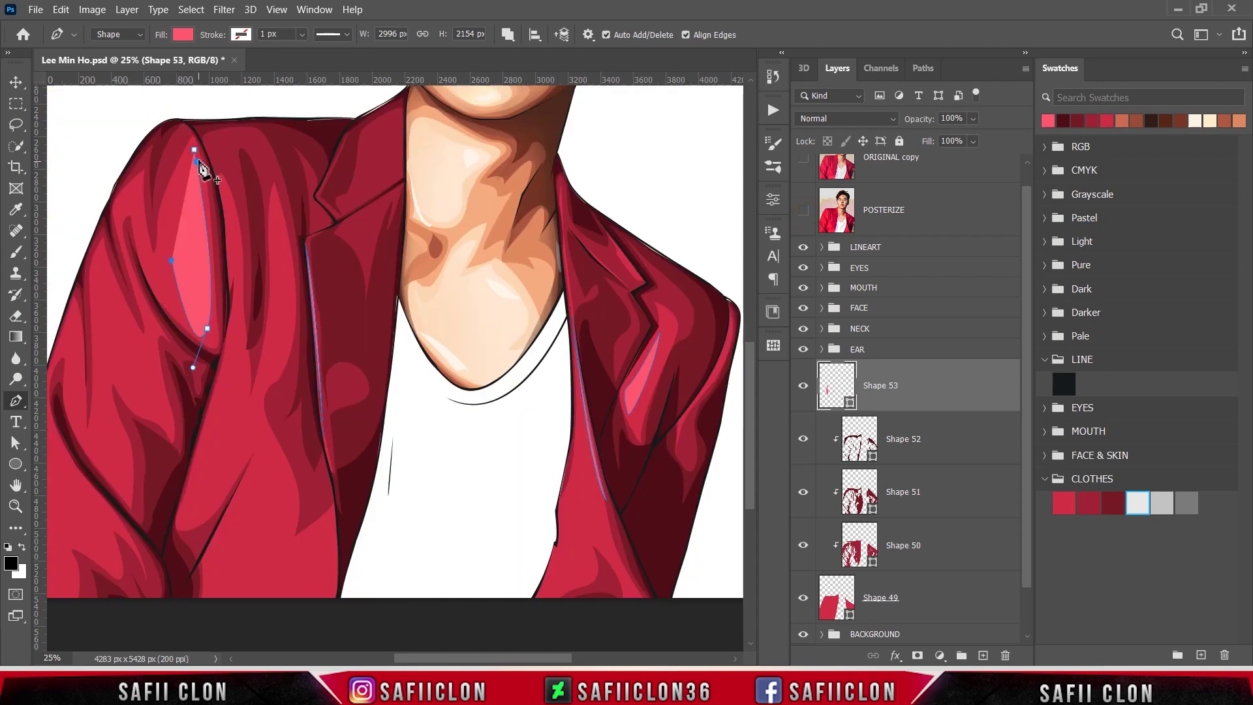
{"action": "key", "text": "Return"}
{"action": "left_click", "coordinate": [119, 216]}
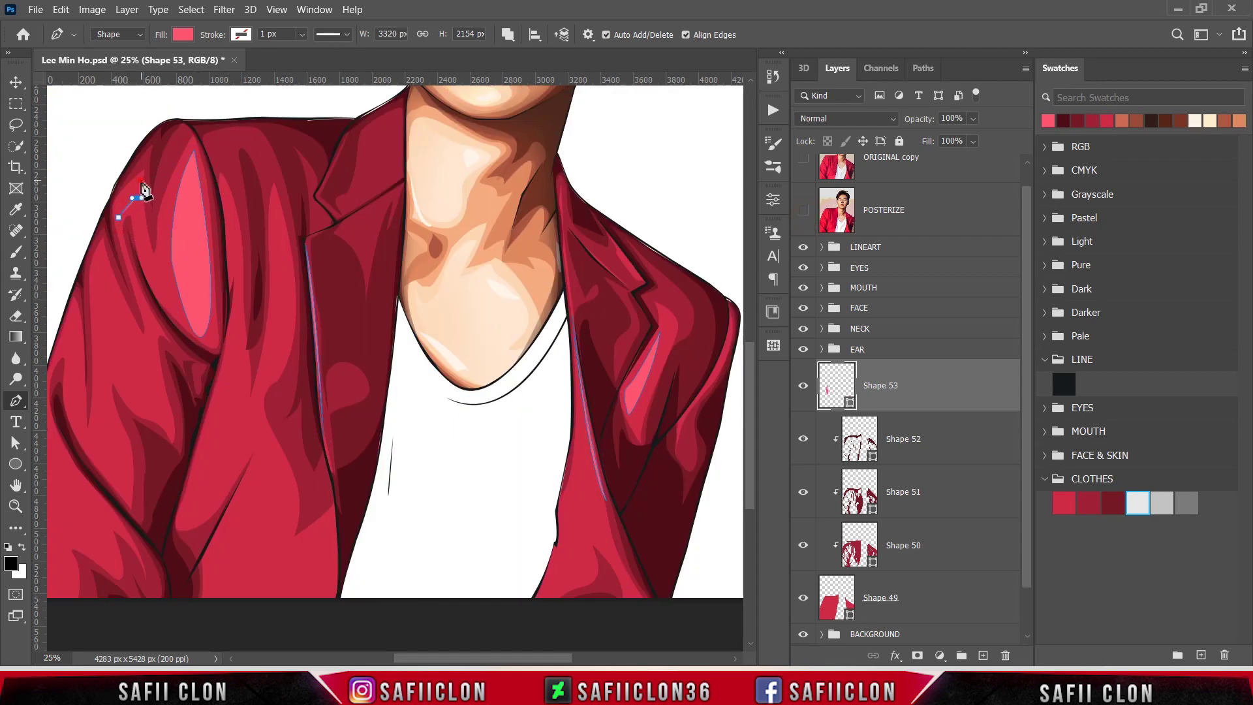
Compare with the reference photo, then trace a curved lapel highlight.
{"action": "scroll", "coordinate": [370, 447], "scroll_direction": "down", "scroll_amount": 3}
{"action": "scroll", "coordinate": [369, 448], "scroll_direction": "left", "scroll_amount": 3}
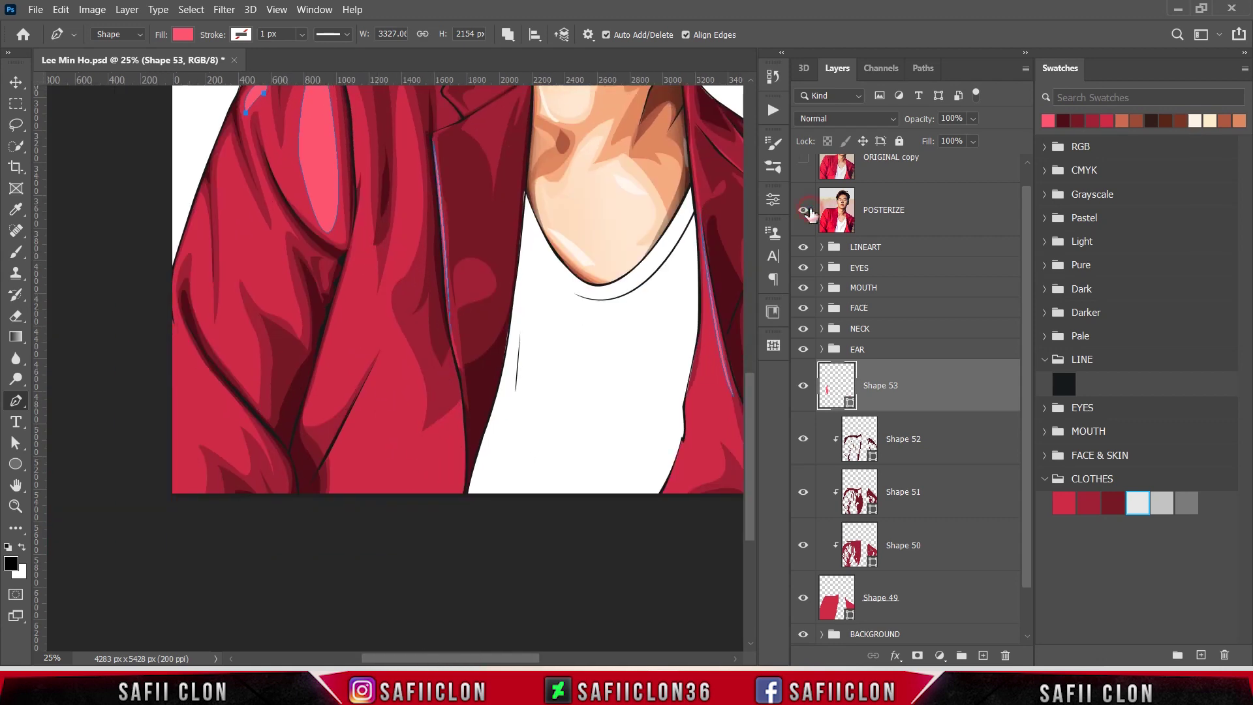
{"action": "left_click", "coordinate": [804, 209]}
{"action": "left_click", "coordinate": [359, 211]}
{"action": "left_click", "coordinate": [295, 431]}
{"action": "left_click", "coordinate": [323, 379]}
{"action": "left_click_drag", "start_coordinate": [379, 344], "coordinate": [390, 333]}
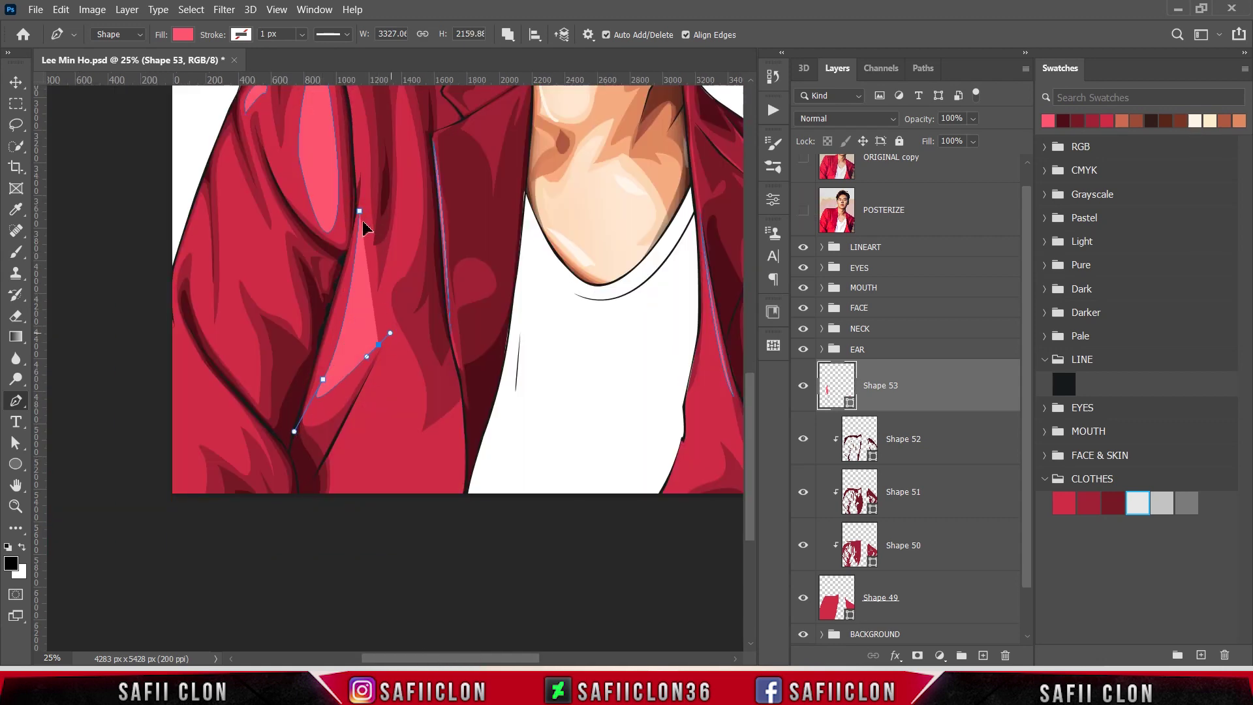
Draw and close a curved pink highlight on the sleeve fold, checking the reference.
{"action": "left_click", "coordinate": [384, 369]}
{"action": "left_click", "coordinate": [342, 462]}
{"action": "left_click", "coordinate": [333, 515]}
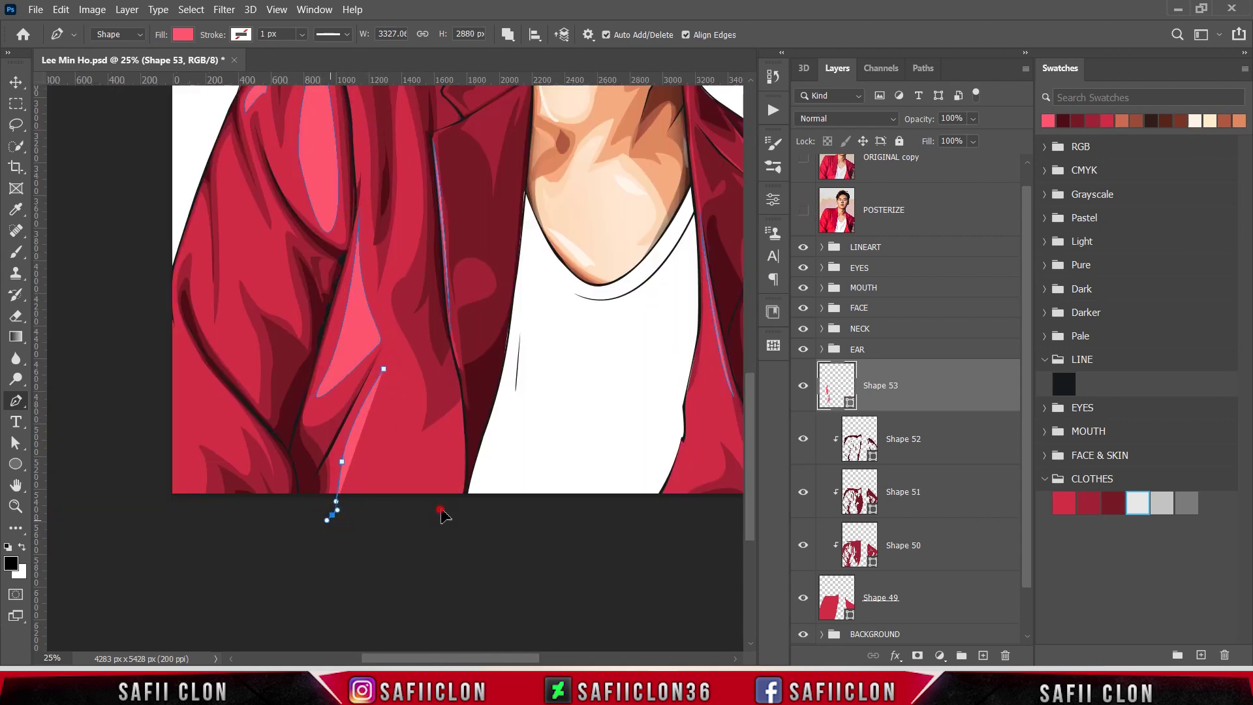
{"action": "left_click_drag", "start_coordinate": [440, 509], "coordinate": [449, 510]}
{"action": "left_click_drag", "start_coordinate": [393, 451], "coordinate": [390, 439]}
{"action": "left_click", "coordinate": [367, 484]}
{"action": "left_click", "coordinate": [383, 369]}
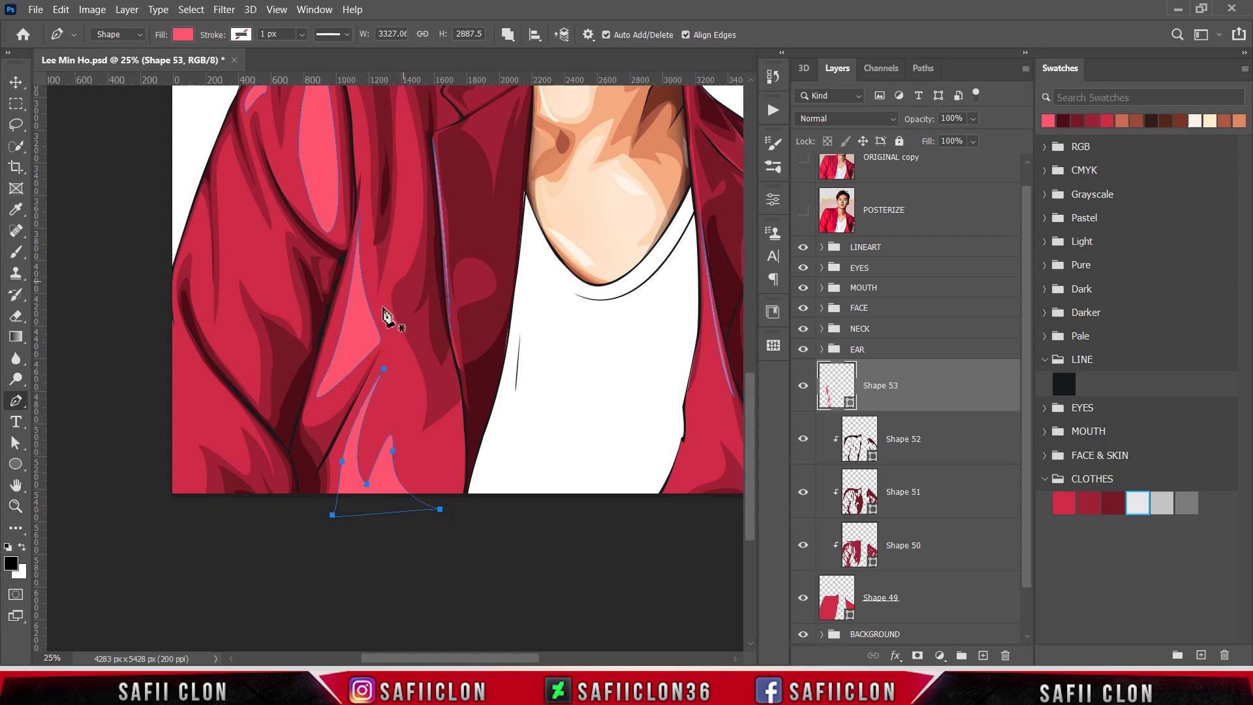
{"action": "left_click", "coordinate": [803, 210]}
Draw a curved highlight bending toward the lower sleeve edge.
{"action": "left_click_drag", "start_coordinate": [179, 320], "coordinate": [214, 433]}
{"action": "left_click", "coordinate": [235, 414]}
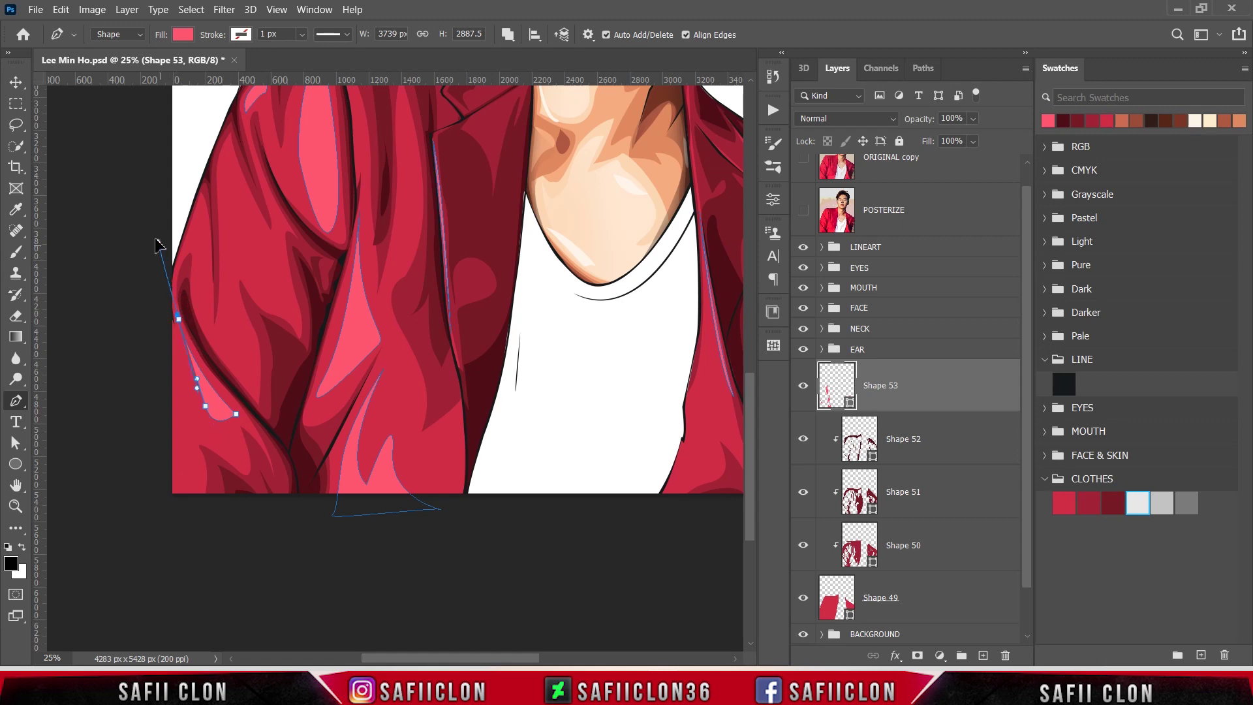
{"action": "left_click_drag", "start_coordinate": [157, 245], "coordinate": [140, 213]}
{"action": "scroll", "coordinate": [215, 339], "scroll_direction": "up", "scroll_amount": 5}
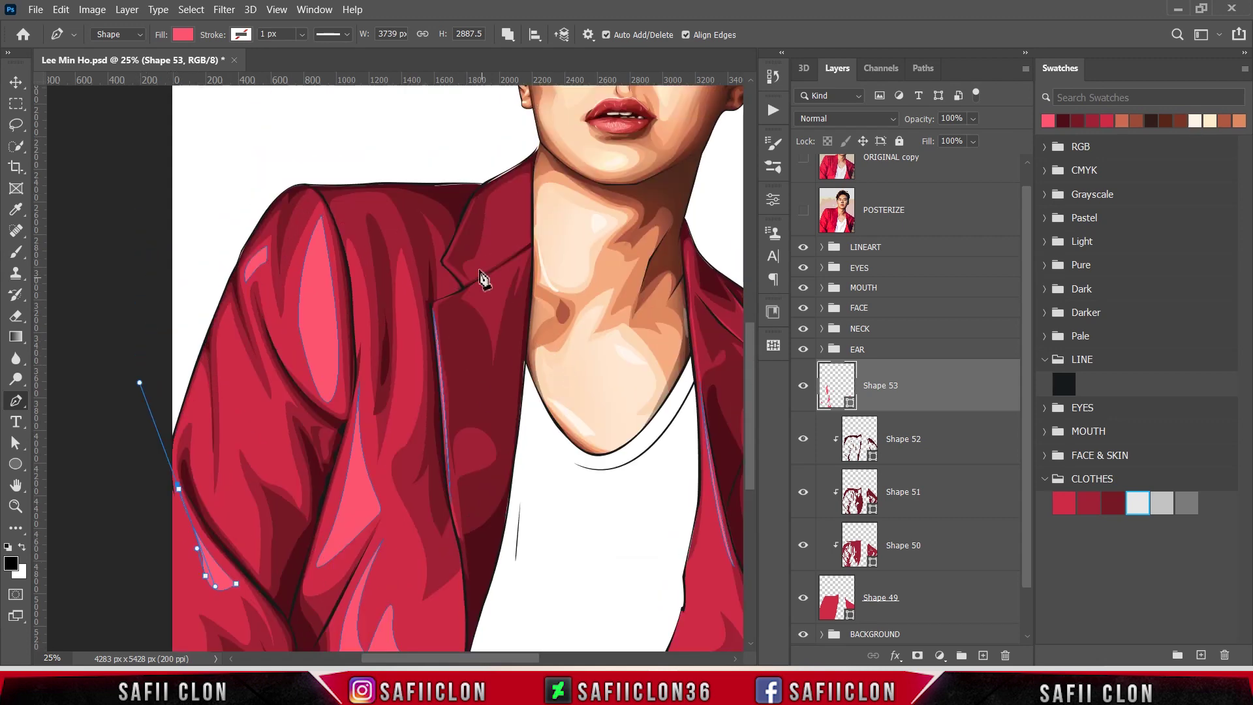
{"action": "key", "text": "Escape"}
Add a thin highlight running down the collar and lapel edge.
{"action": "left_click", "coordinate": [526, 239]}
{"action": "scroll", "coordinate": [560, 509], "scroll_direction": "down", "scroll_amount": 2}
{"action": "scroll", "coordinate": [558, 377], "scroll_direction": "right", "scroll_amount": 5}
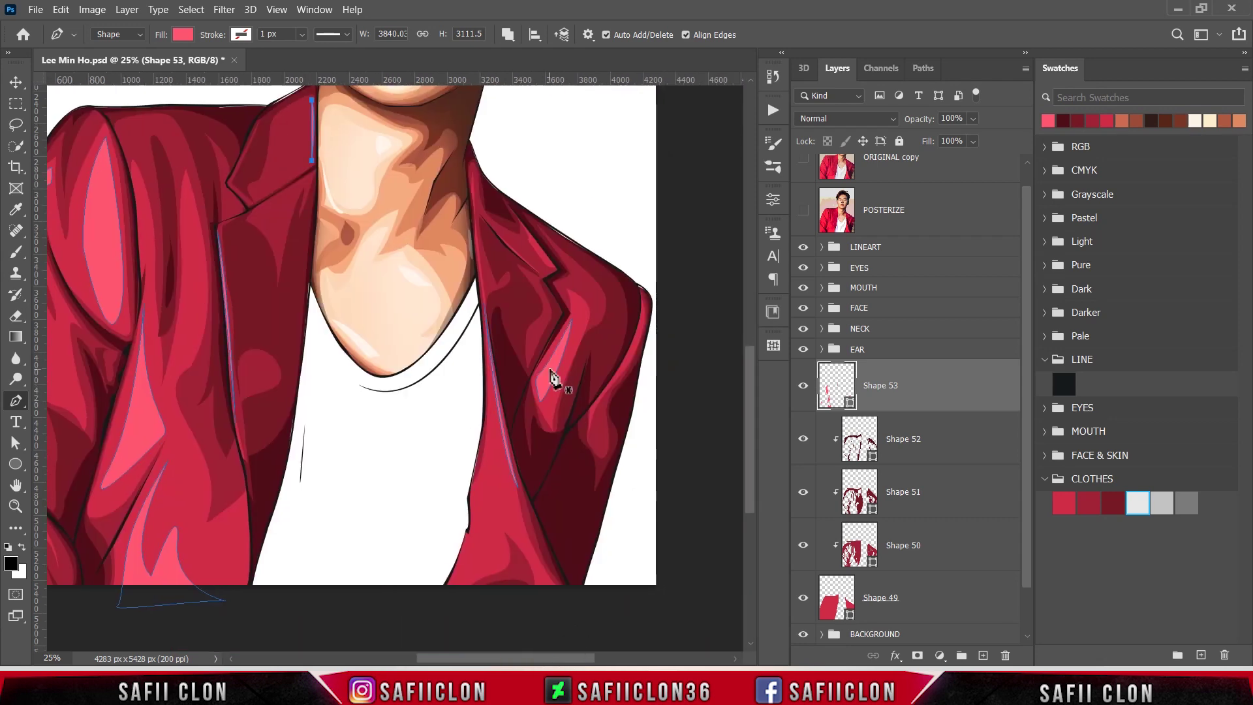
{"action": "left_click", "coordinate": [471, 167]}
{"action": "left_click", "coordinate": [479, 279]}
{"action": "key", "text": "Escape"}
Recheck the reference photo and undo the unfinished path.
{"action": "scroll", "coordinate": [583, 228], "scroll_direction": "down", "scroll_amount": 1}
{"action": "scroll", "coordinate": [583, 229], "scroll_direction": "down", "scroll_amount": 1}
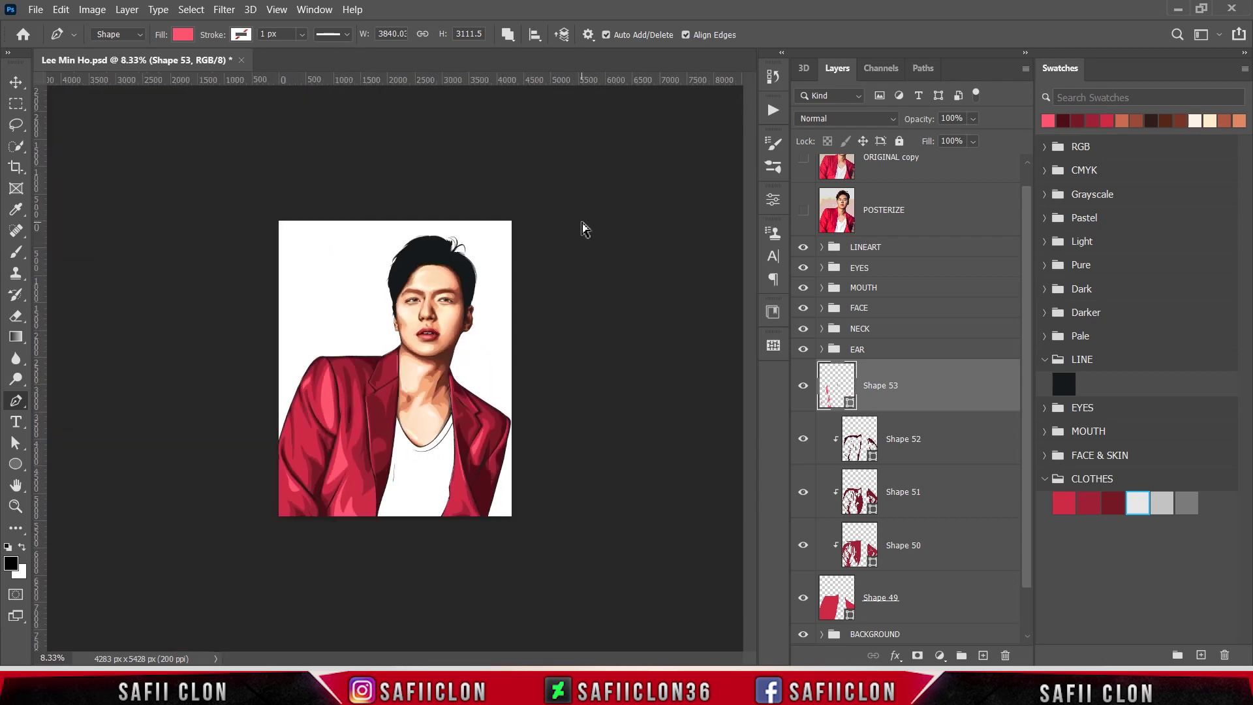
{"action": "scroll", "coordinate": [583, 229], "scroll_direction": "up", "scroll_amount": 1}
{"action": "scroll", "coordinate": [583, 228], "scroll_direction": "up", "scroll_amount": 1}
{"action": "scroll", "coordinate": [414, 231], "scroll_direction": "down", "scroll_amount": 2}
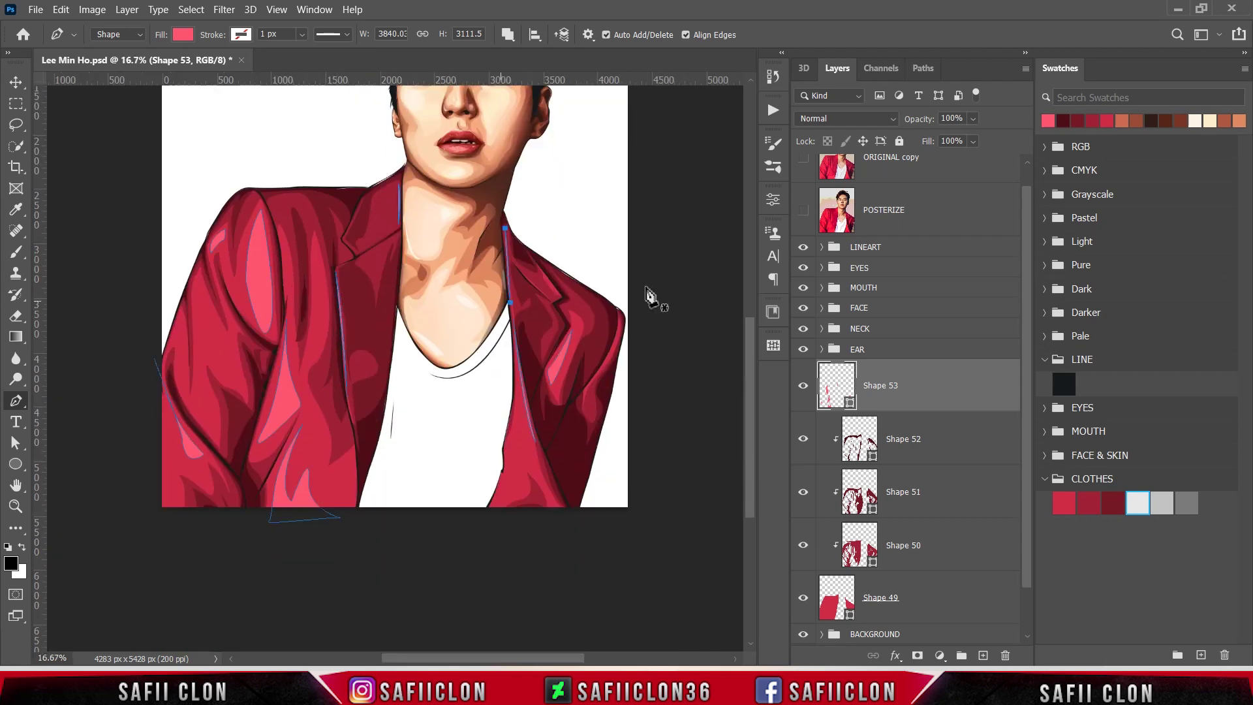
{"action": "left_click", "coordinate": [803, 209]}
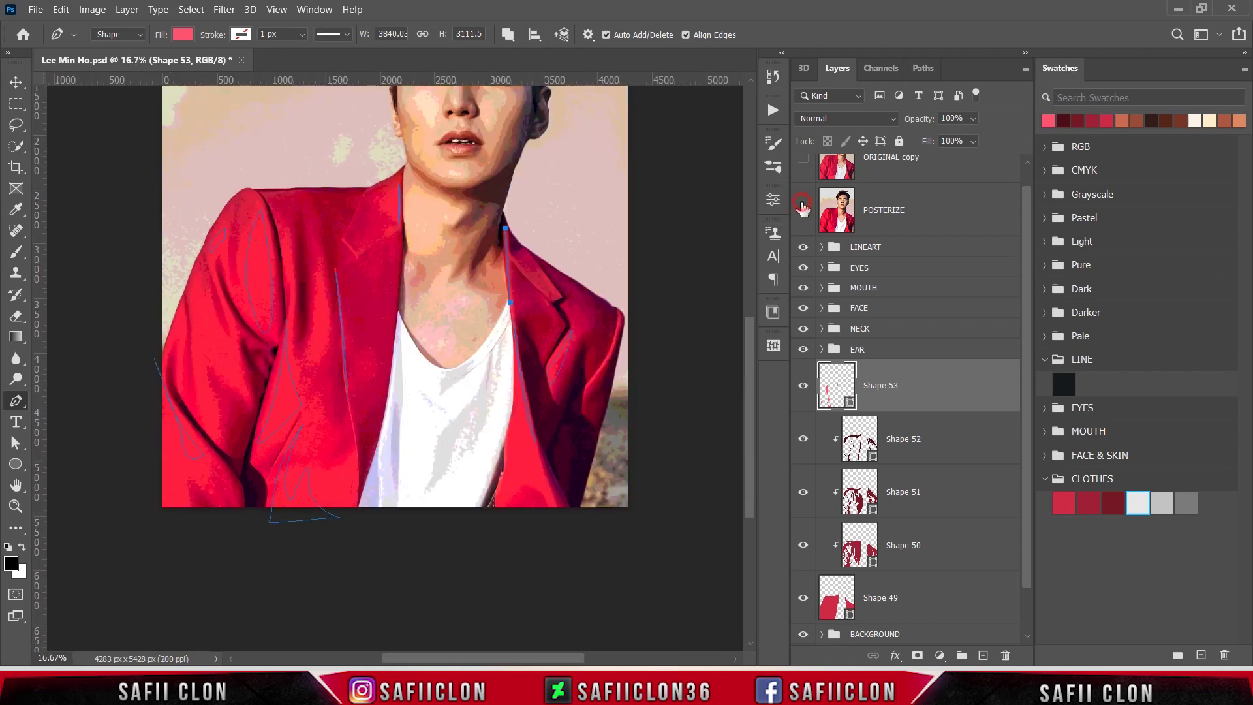
{"action": "left_click", "coordinate": [803, 209]}
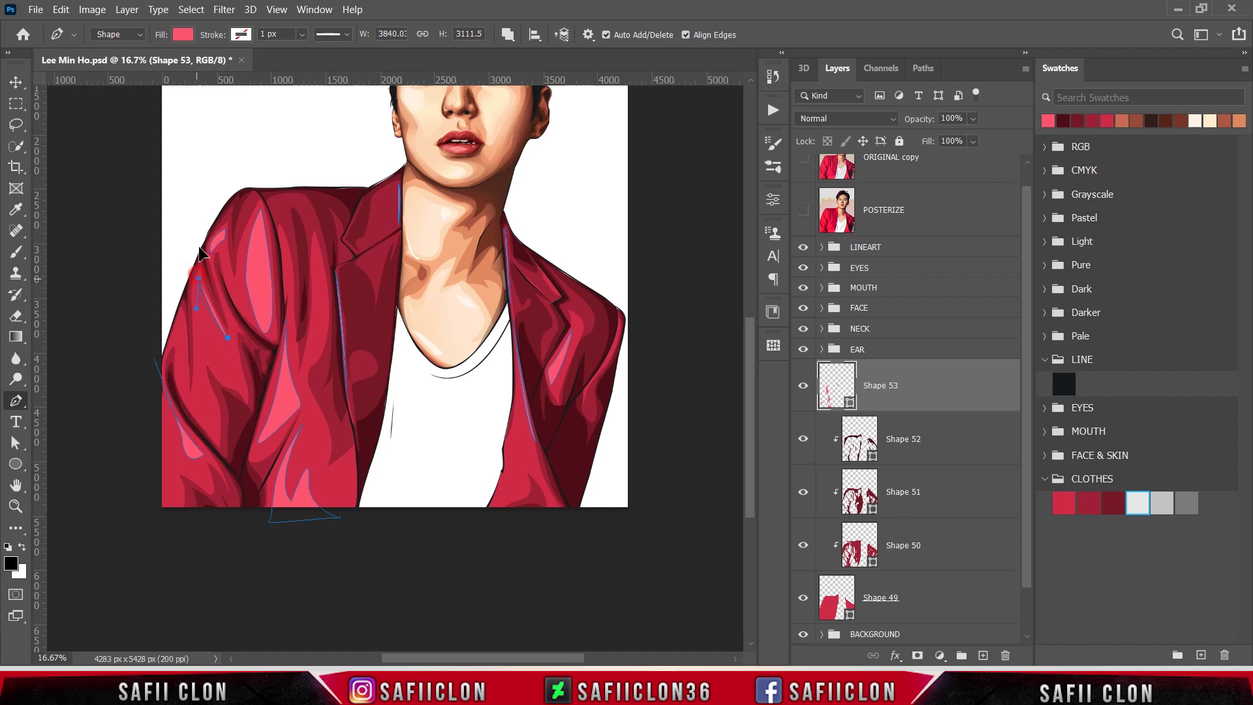
{"action": "key", "text": "ctrl+z"}
{"action": "key", "text": "ctrl+z"}
Redraw and close the left sleeve highlight after undoing misplaced points.
{"action": "left_click", "coordinate": [200, 370]}
{"action": "left_click_drag", "start_coordinate": [216, 428], "coordinate": [214, 445]}
{"action": "key", "text": "ctrl+z"}
{"action": "key", "text": "ctrl+z"}
{"action": "key", "text": "ctrl+z"}
{"action": "left_click", "coordinate": [235, 354]}
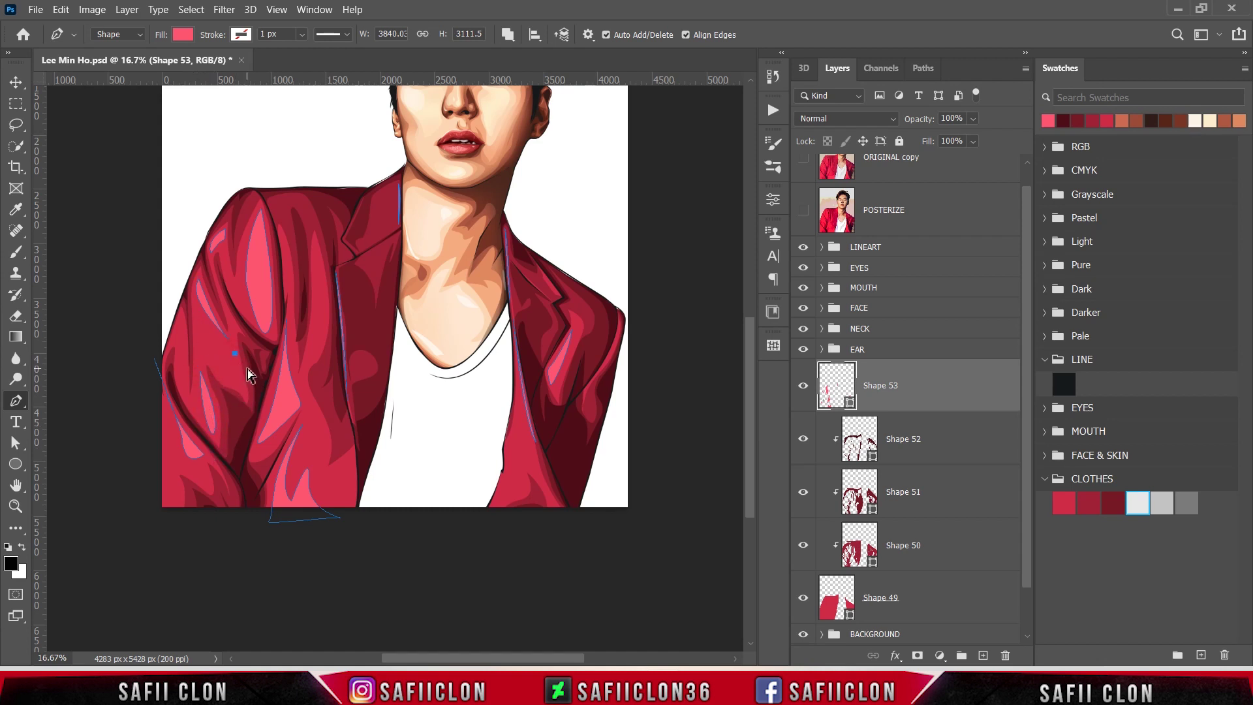
{"action": "key", "text": "ctrl+z"}
{"action": "key", "text": "ctrl+z"}
{"action": "left_click", "coordinate": [180, 316]}
{"action": "left_click", "coordinate": [184, 378], "text": "alt"}
{"action": "left_click", "coordinate": [171, 302]}
{"action": "key", "text": "Return"}
Trace a curved highlight along the collar and neck-side lapel.
{"action": "scroll", "coordinate": [430, 294], "scroll_direction": "up", "scroll_amount": 2}
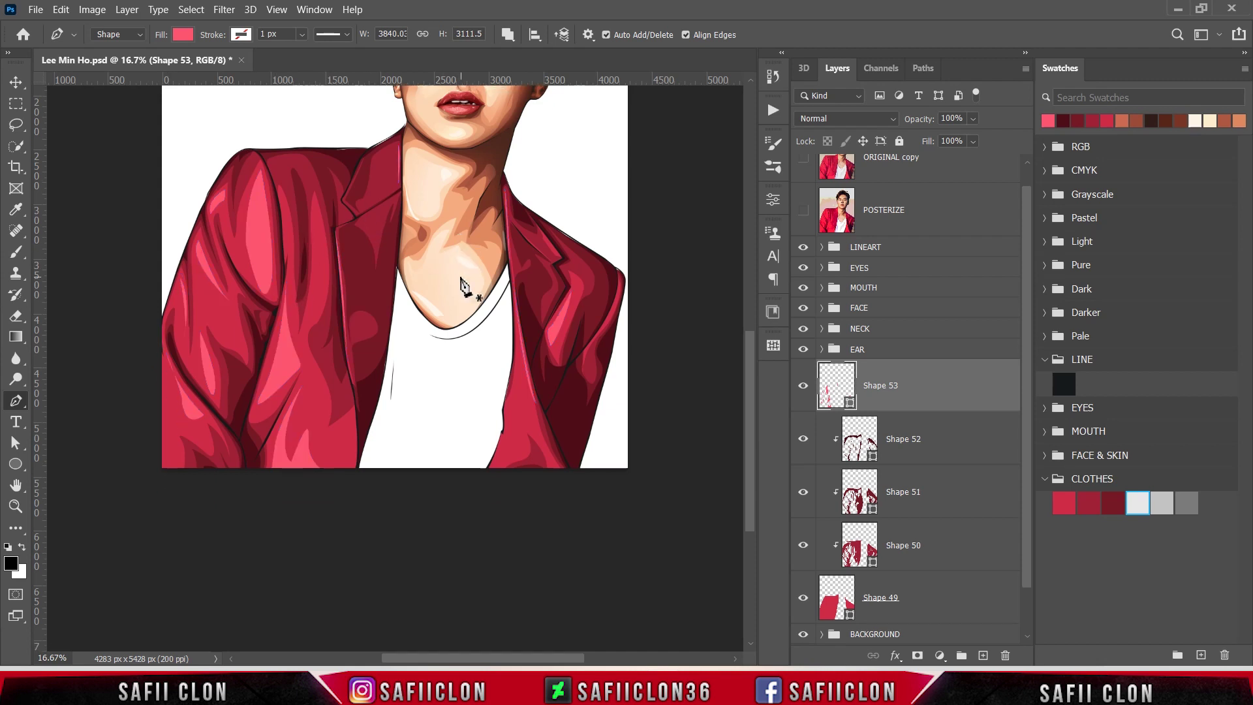
{"action": "left_click", "coordinate": [362, 238]}
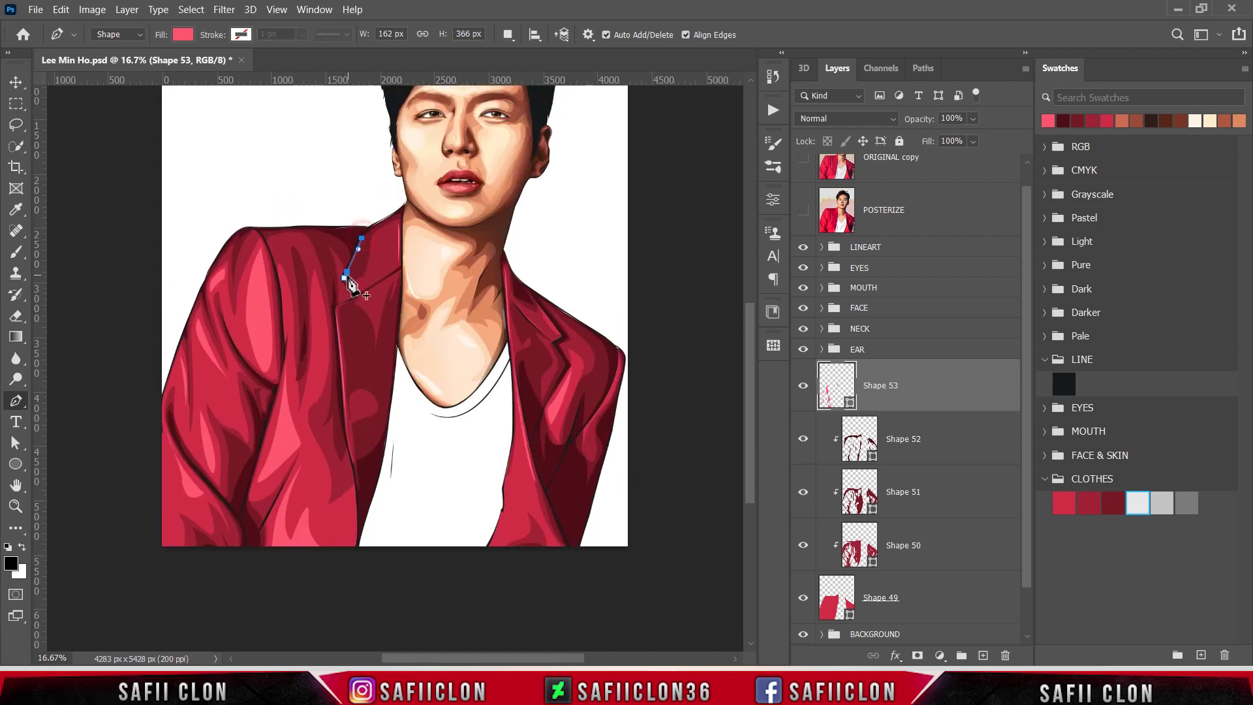
{"action": "left_click_drag", "start_coordinate": [344, 278], "coordinate": [337, 285]}
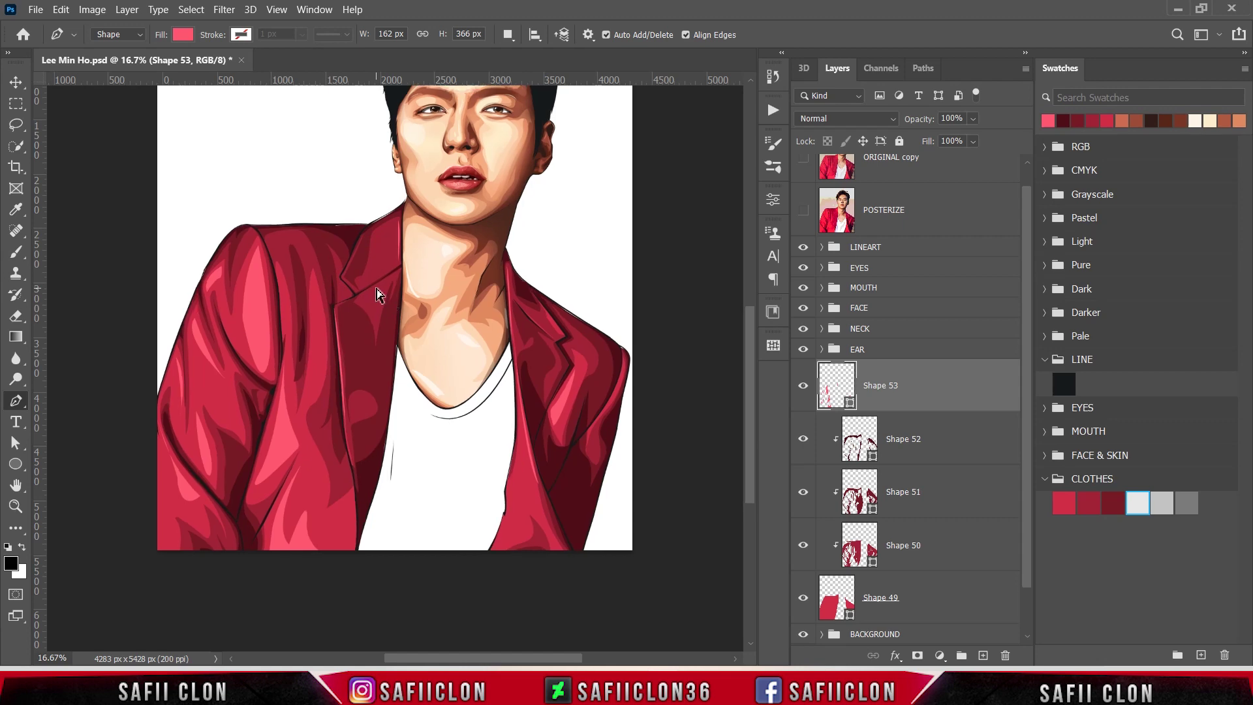
{"action": "key", "text": "ctrl+plus"}
{"action": "key", "text": "ctrl+plus"}
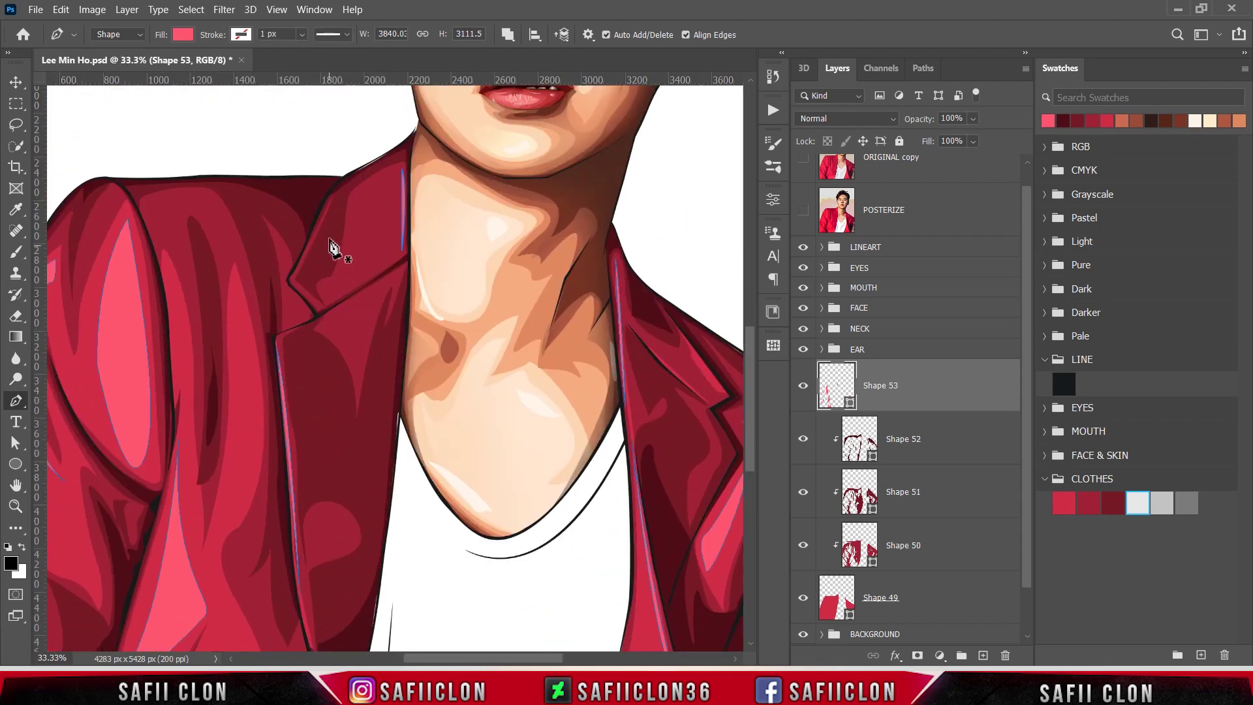
{"action": "left_click", "coordinate": [330, 199]}
{"action": "left_click_drag", "start_coordinate": [282, 283], "coordinate": [267, 288]}
{"action": "key", "text": "Escape"}
{"action": "key", "text": "ctrl+minus"}
{"action": "key", "text": "ctrl+minus"}
{"action": "key", "text": "ctrl+minus"}
{"action": "key", "text": "ctrl+minus"}
{"action": "key", "text": "ctrl+minus"}
Zoom in and shape a curved highlight along the collar fold, then view the whole portrait.
{"action": "key", "text": "ctrl+plus"}
{"action": "key", "text": "ctrl+plus"}
{"action": "key", "text": "ctrl+plus"}
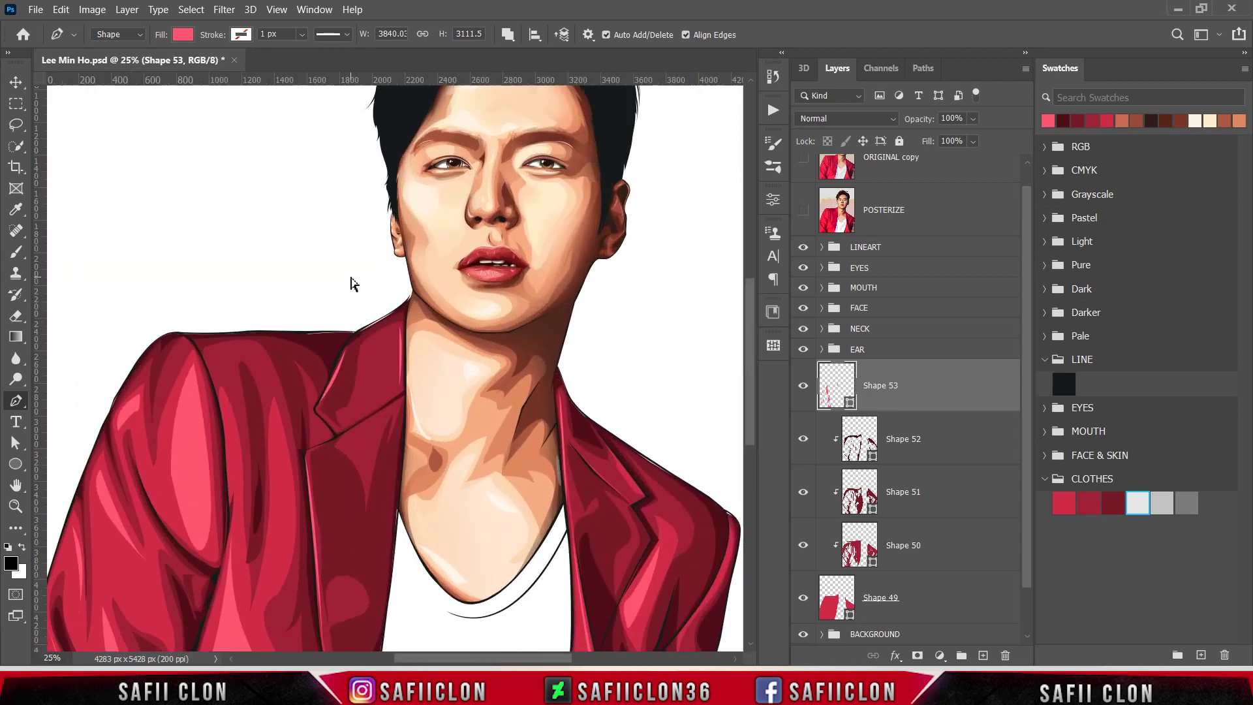
{"action": "key", "text": "ctrl+plus"}
{"action": "key", "text": "ctrl+plus"}
{"action": "left_click", "coordinate": [301, 334]}
{"action": "left_click_drag", "start_coordinate": [233, 451], "coordinate": [237, 456]}
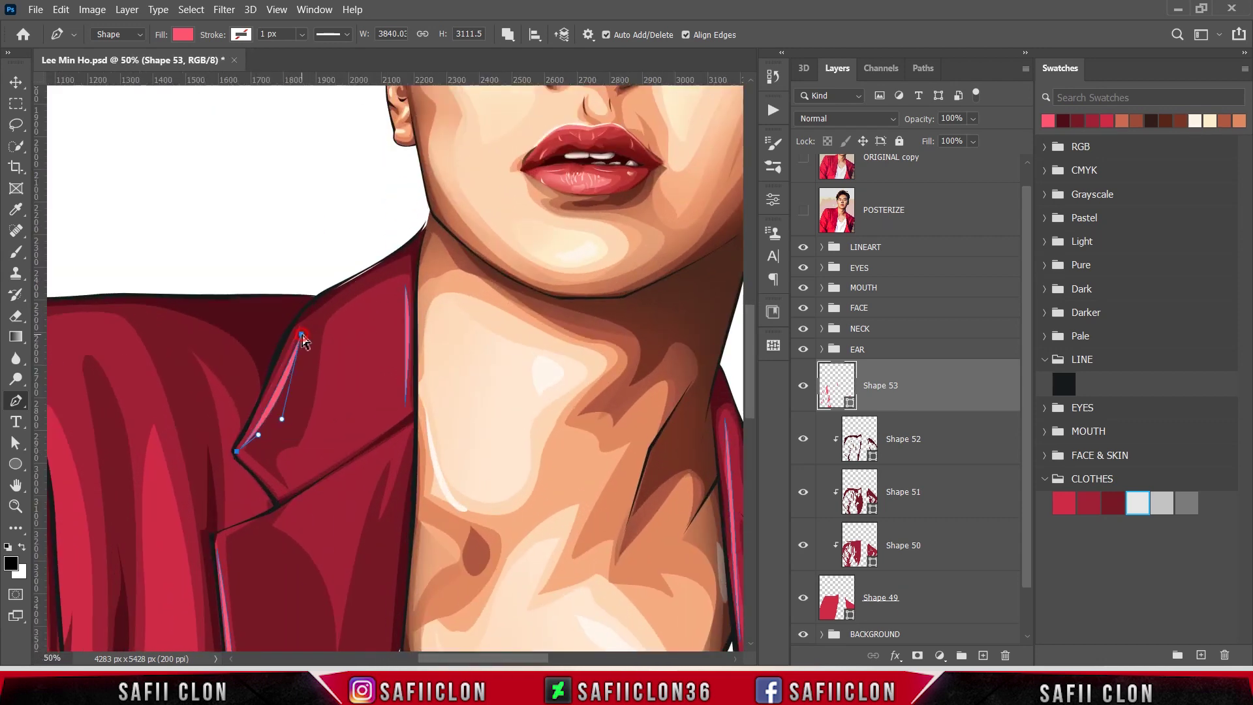
{"action": "left_click_drag", "start_coordinate": [301, 335], "coordinate": [299, 321]}
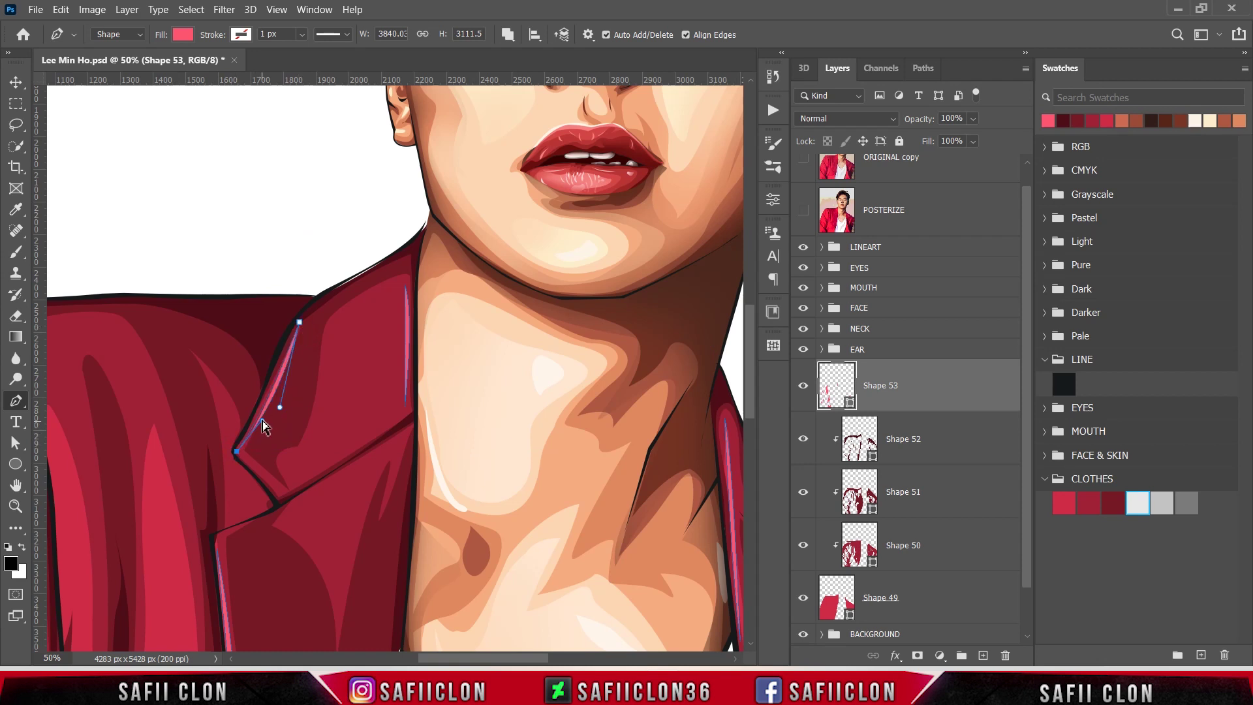
{"action": "left_click_drag", "start_coordinate": [261, 421], "coordinate": [277, 412]}
{"action": "key", "text": "Escape"}
{"action": "left_click", "coordinate": [241, 457]}
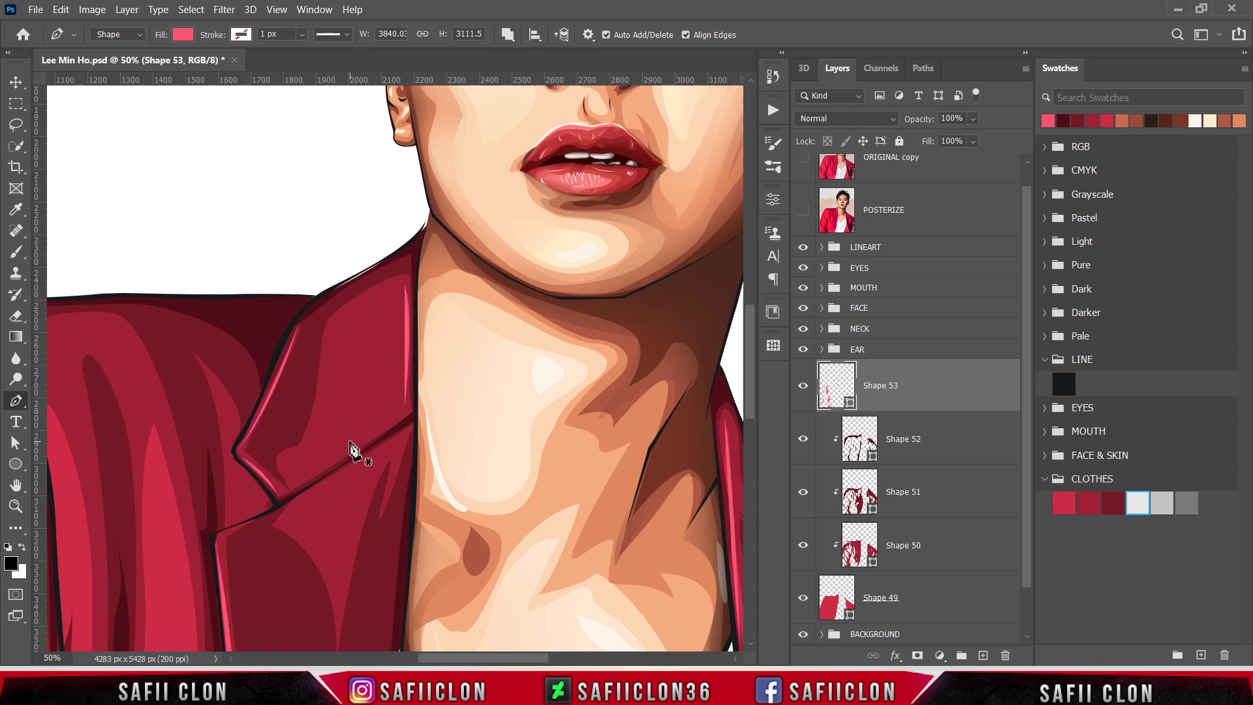
{"action": "key", "text": "ctrl+minus"}
{"action": "key", "text": "ctrl+minus"}
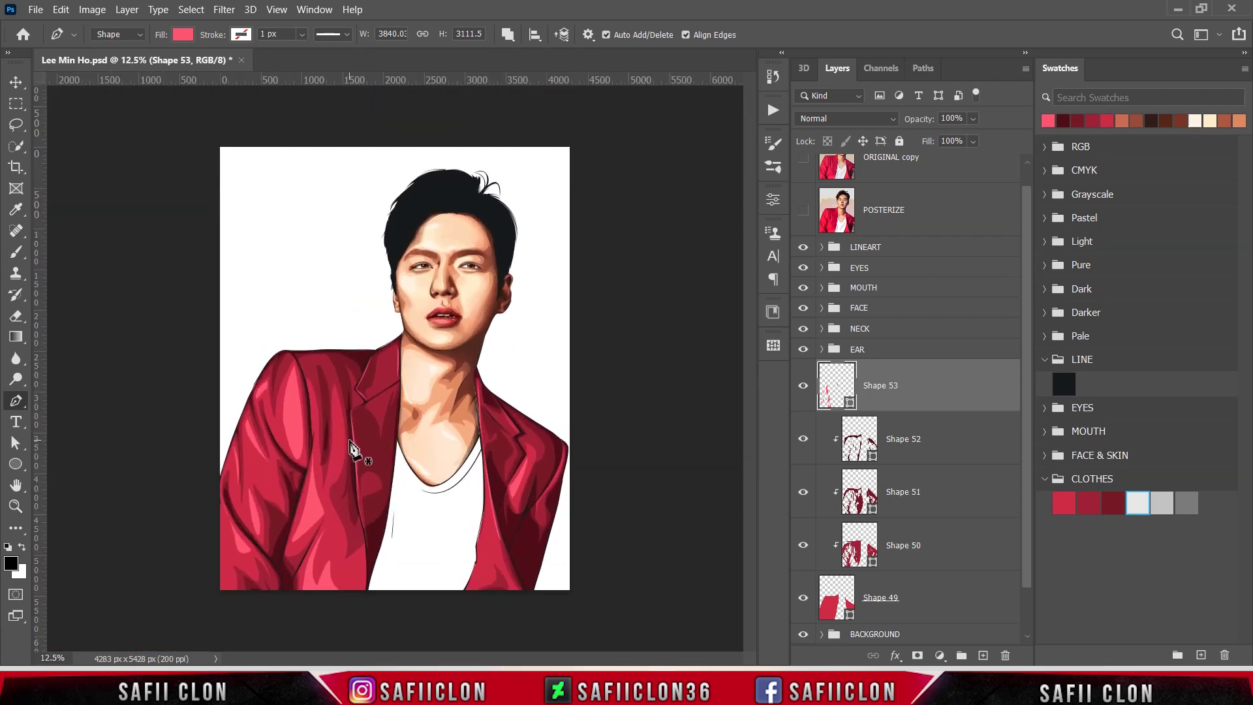
Clip Shape 53 to the blazer layers beneath and toggle its visibility to compare.
{"action": "right_click", "coordinate": [901, 385]}
{"action": "left_click", "coordinate": [999, 291]}
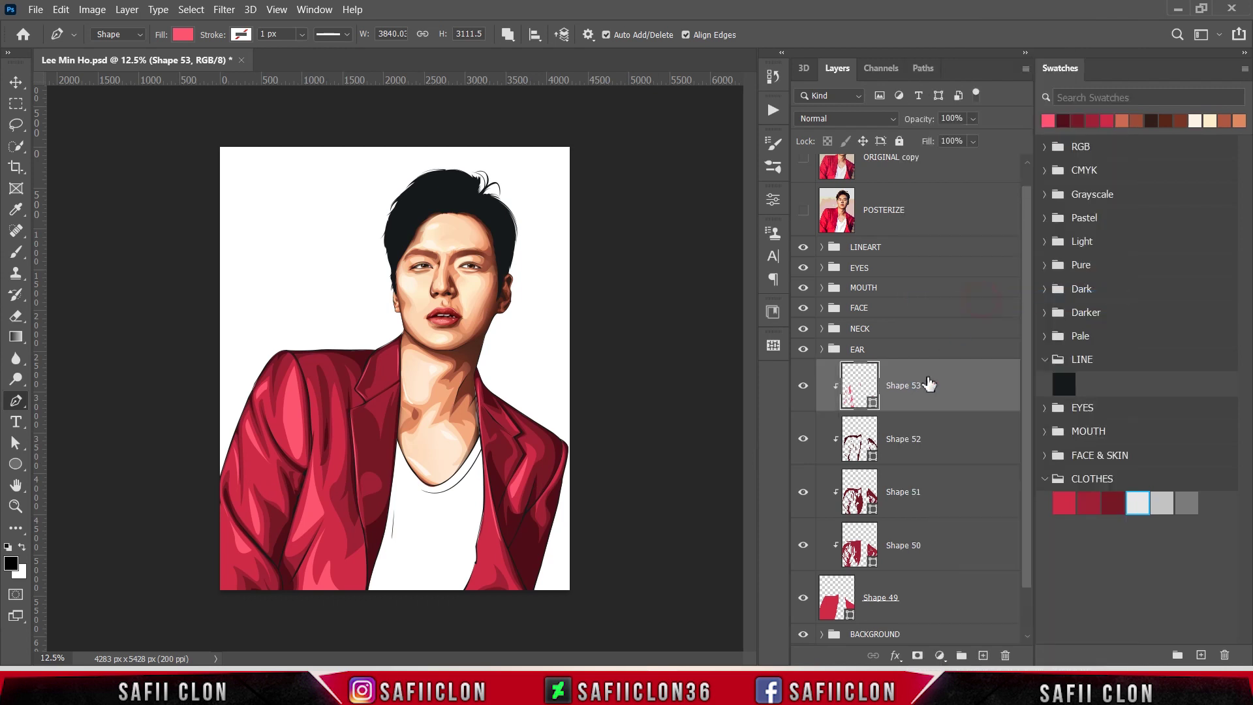
{"action": "left_click", "coordinate": [805, 387]}
{"action": "left_click", "coordinate": [804, 387]}
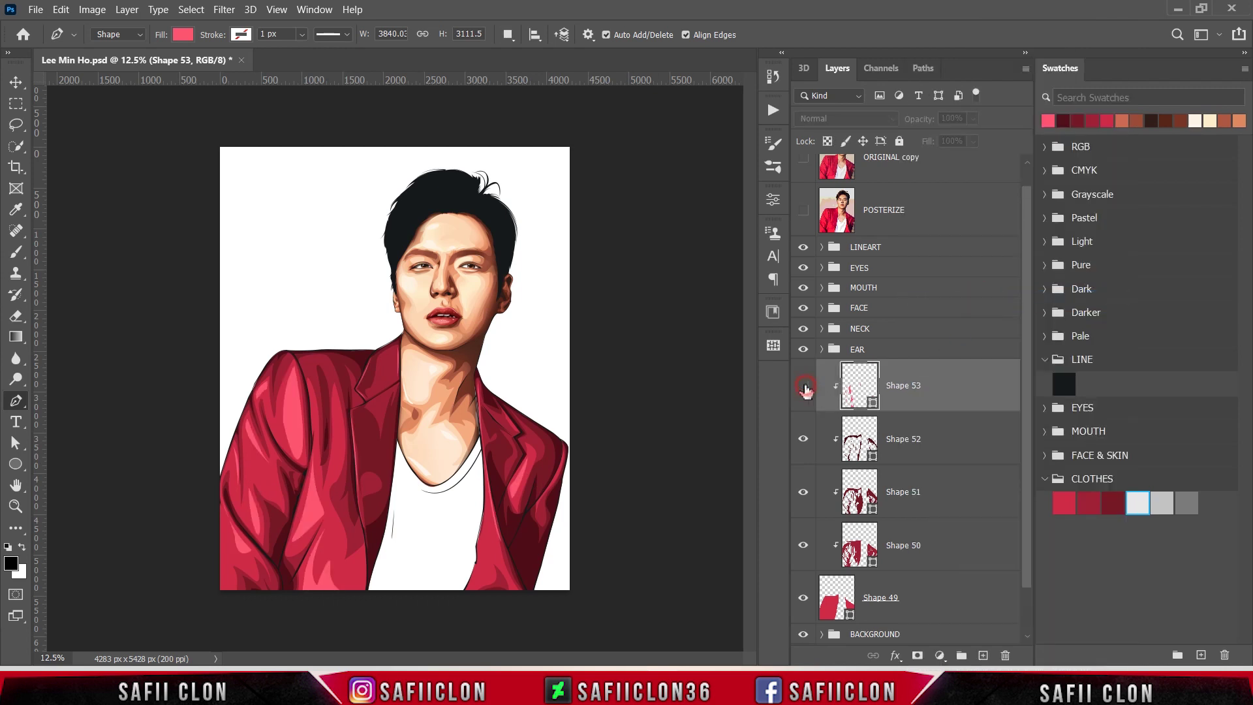
{"action": "left_click", "coordinate": [804, 387]}
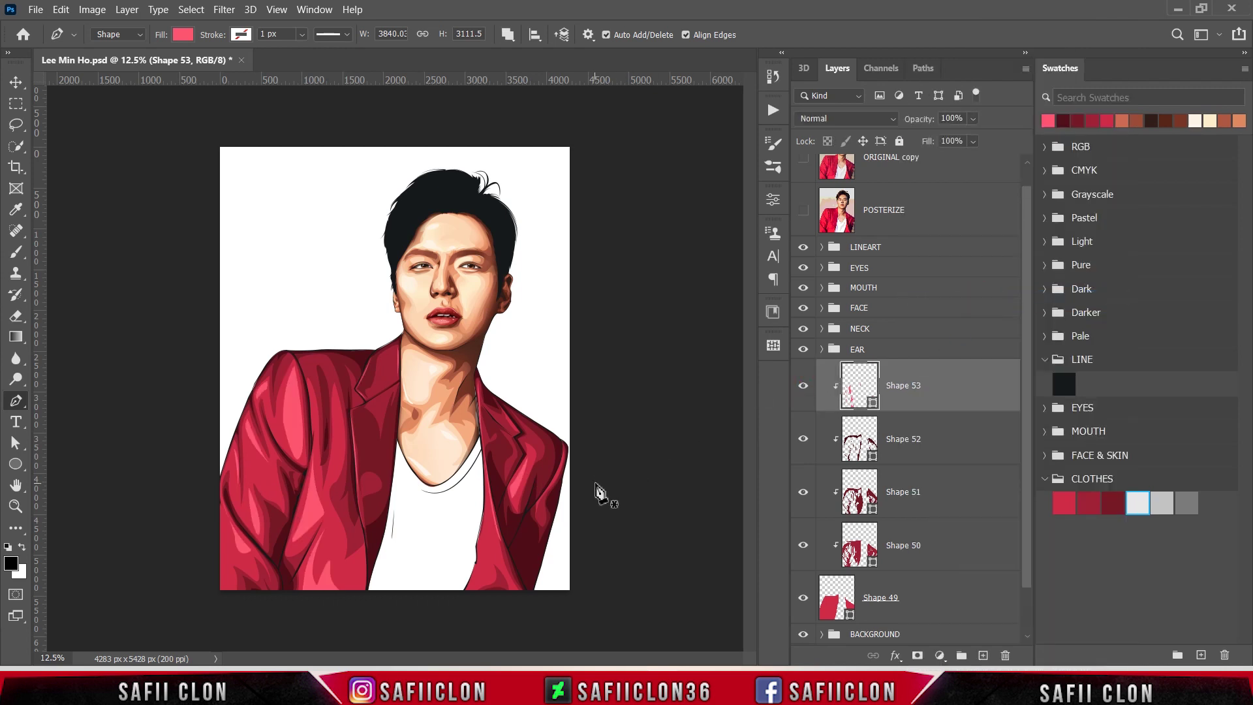
Draw and close a narrow highlight strip down the blazer's inner front edge, checking the posterized reference.
{"action": "key", "text": "ctrl+plus"}
{"action": "scroll", "coordinate": [600, 495], "scroll_direction": "down", "scroll_amount": 2}
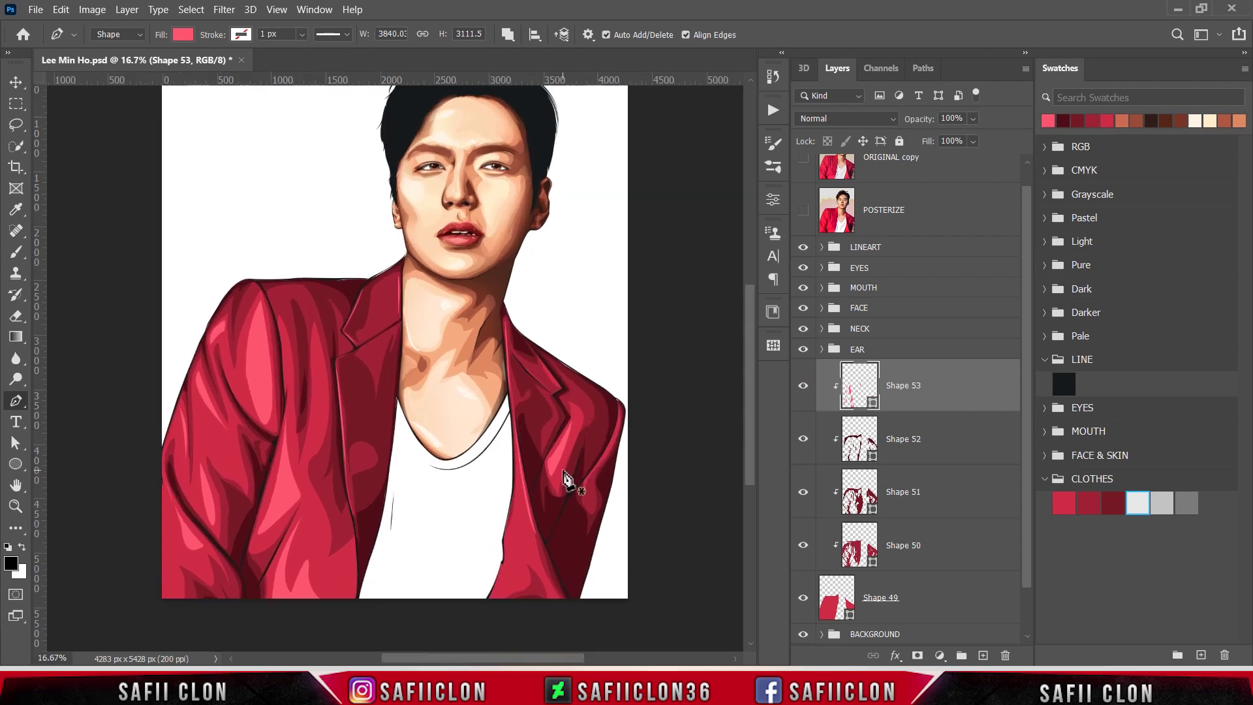
{"action": "scroll", "coordinate": [578, 479], "scroll_direction": "down", "scroll_amount": 3}
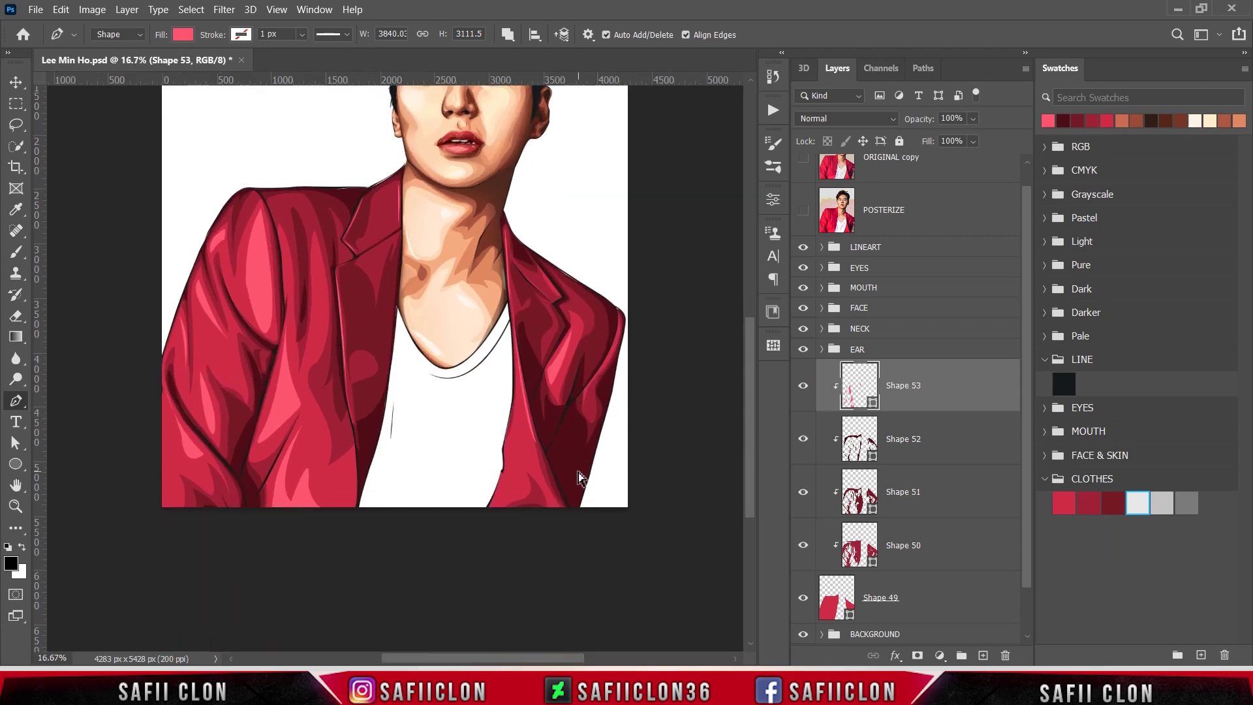
{"action": "left_click", "coordinate": [806, 214]}
{"action": "left_click", "coordinate": [804, 211]}
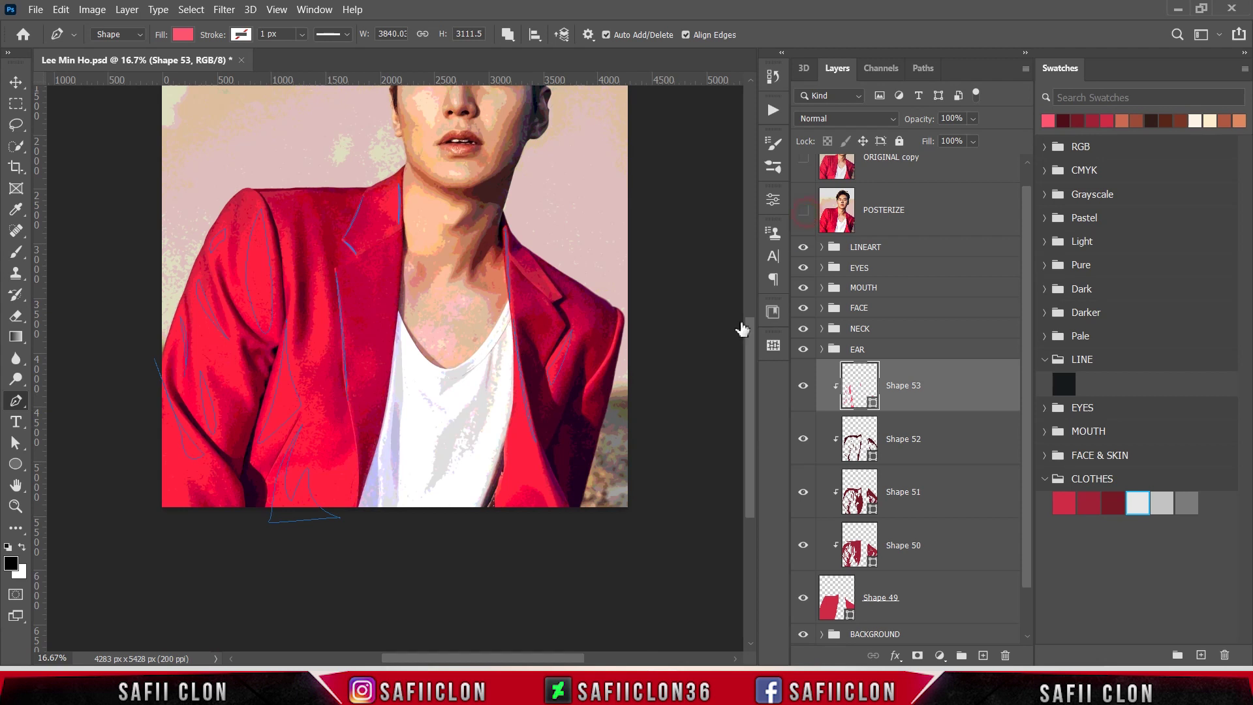
{"action": "left_click_drag", "start_coordinate": [509, 424], "coordinate": [506, 439]}
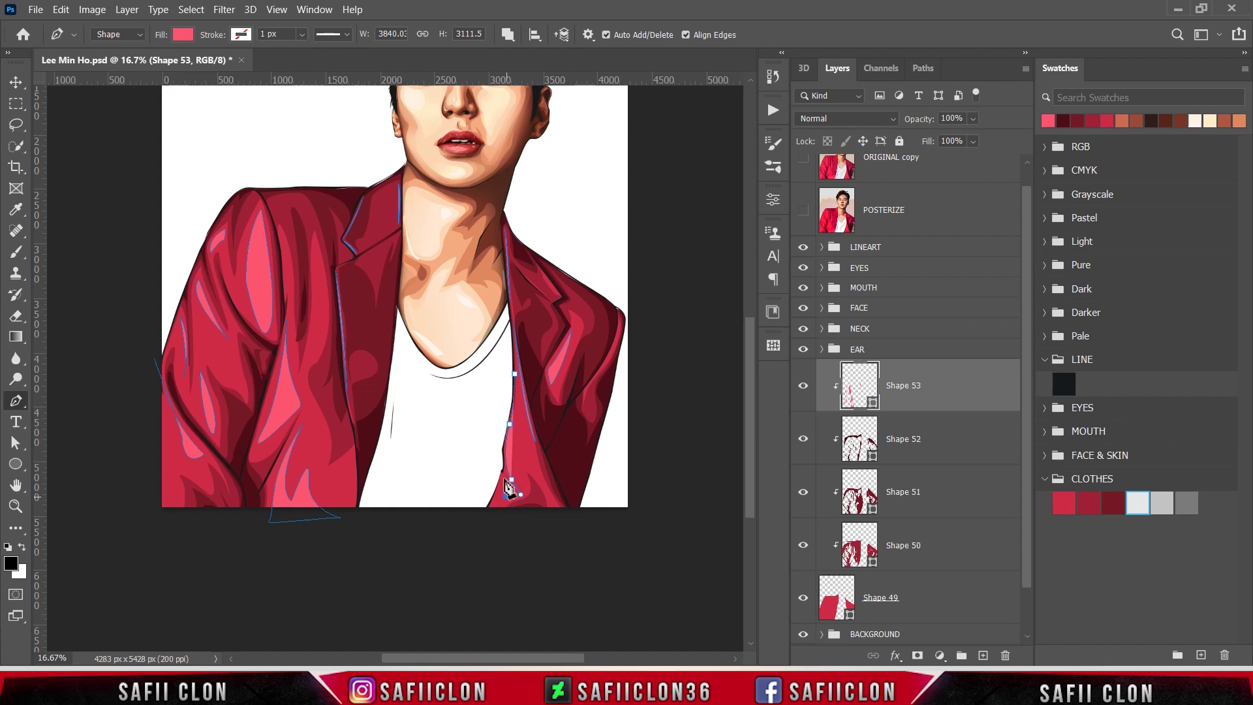
{"action": "left_click_drag", "start_coordinate": [484, 518], "coordinate": [470, 530]}
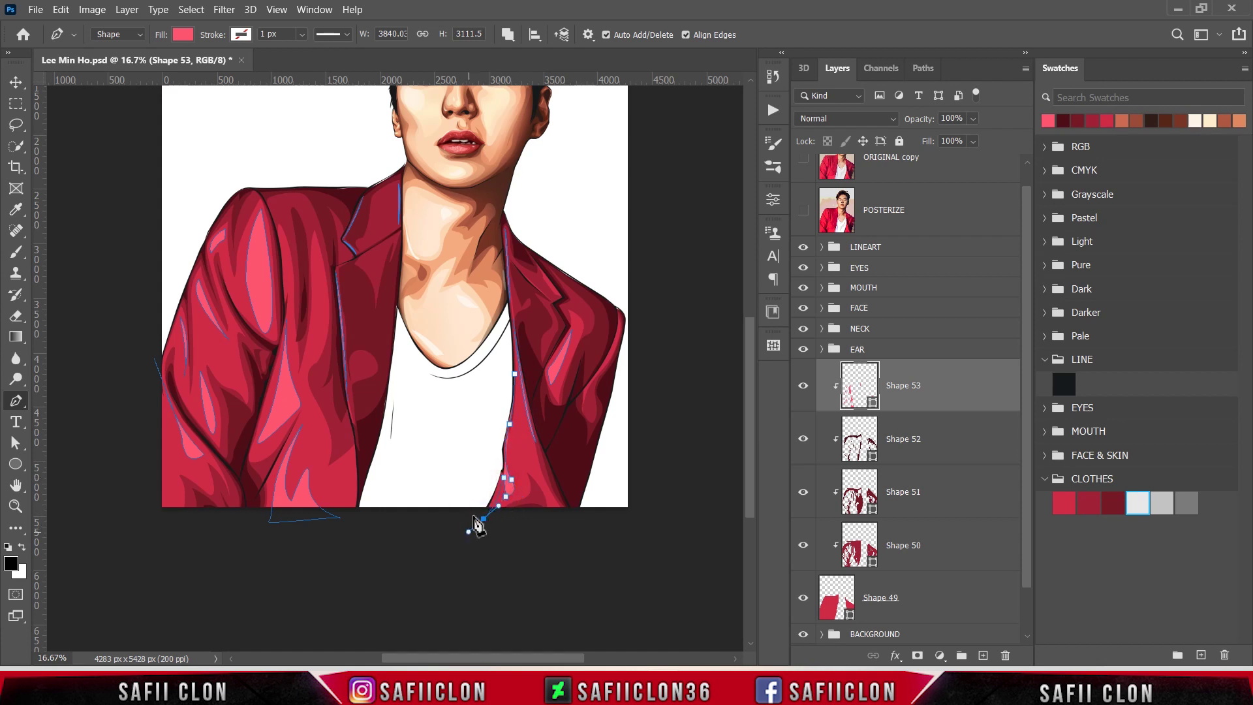
{"action": "left_click_drag", "start_coordinate": [487, 423], "coordinate": [500, 372]}
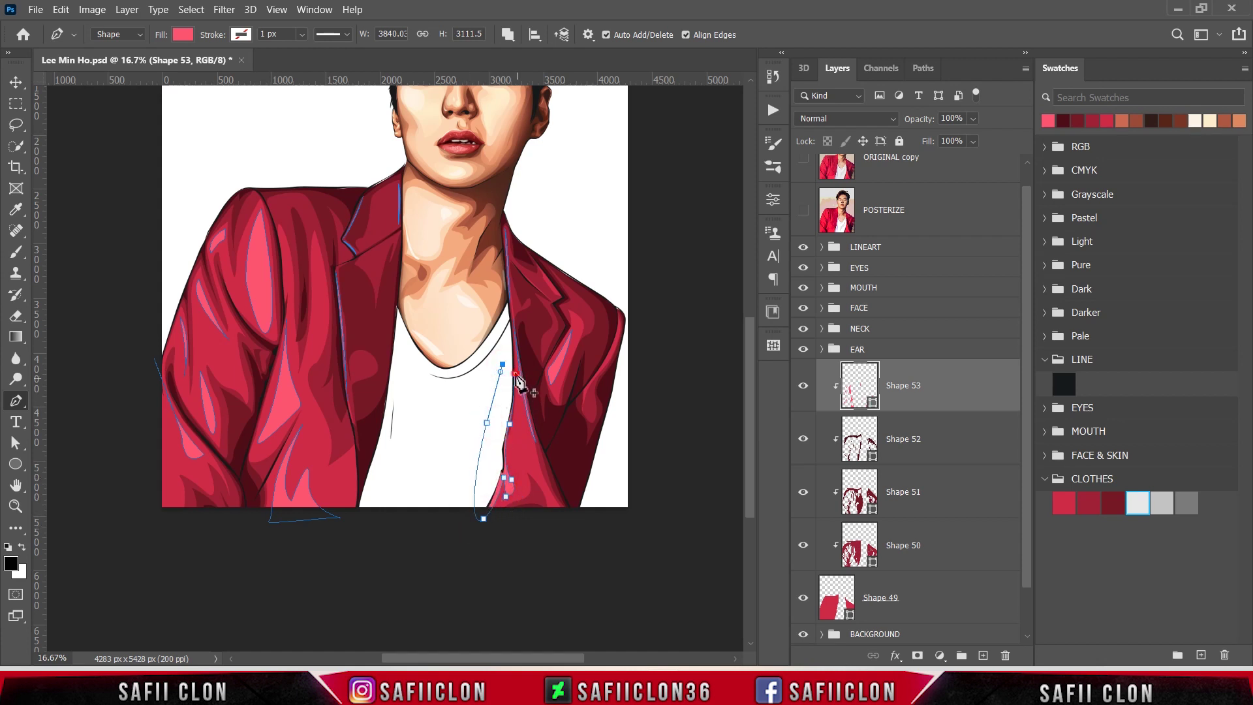
{"action": "left_click", "coordinate": [516, 374]}
{"action": "key", "text": "Return"}
{"action": "left_click", "coordinate": [509, 336], "text": "ctrl"}
Group Shapes 49–53 into a new group named 1.
{"action": "left_click", "coordinate": [951, 608], "text": "shift"}
{"action": "right_click", "coordinate": [933, 597]}
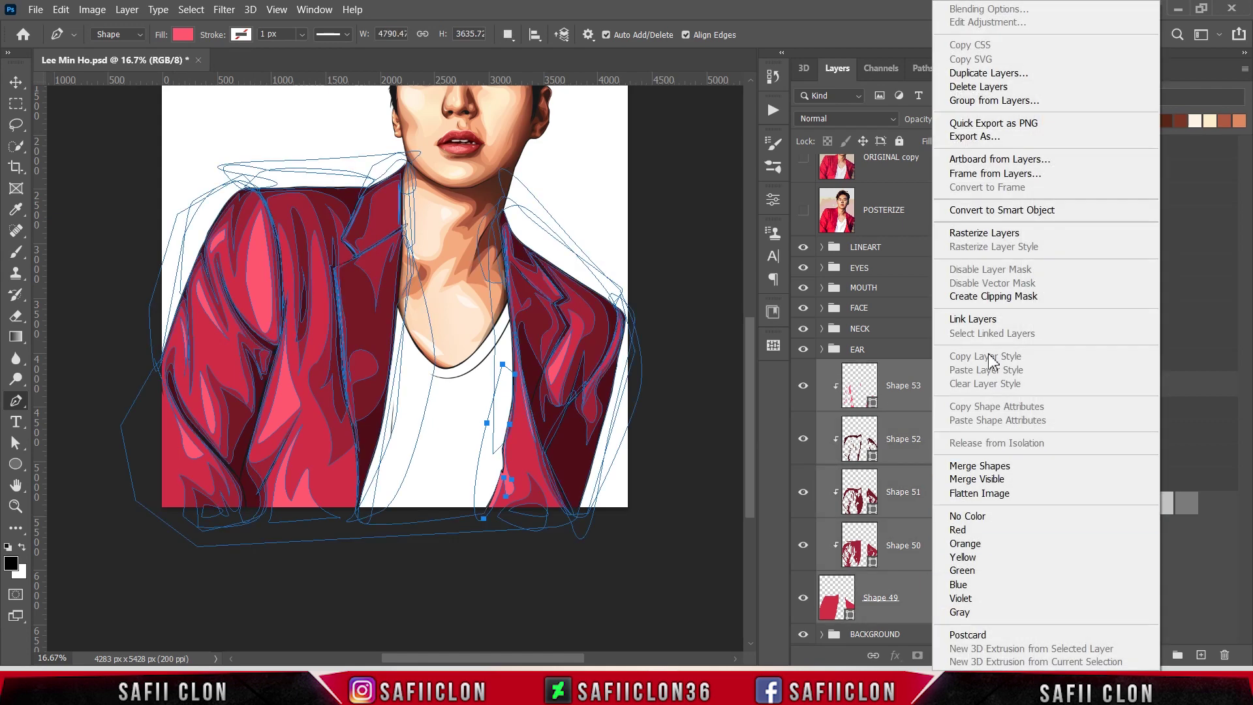
{"action": "left_click", "coordinate": [992, 100]}
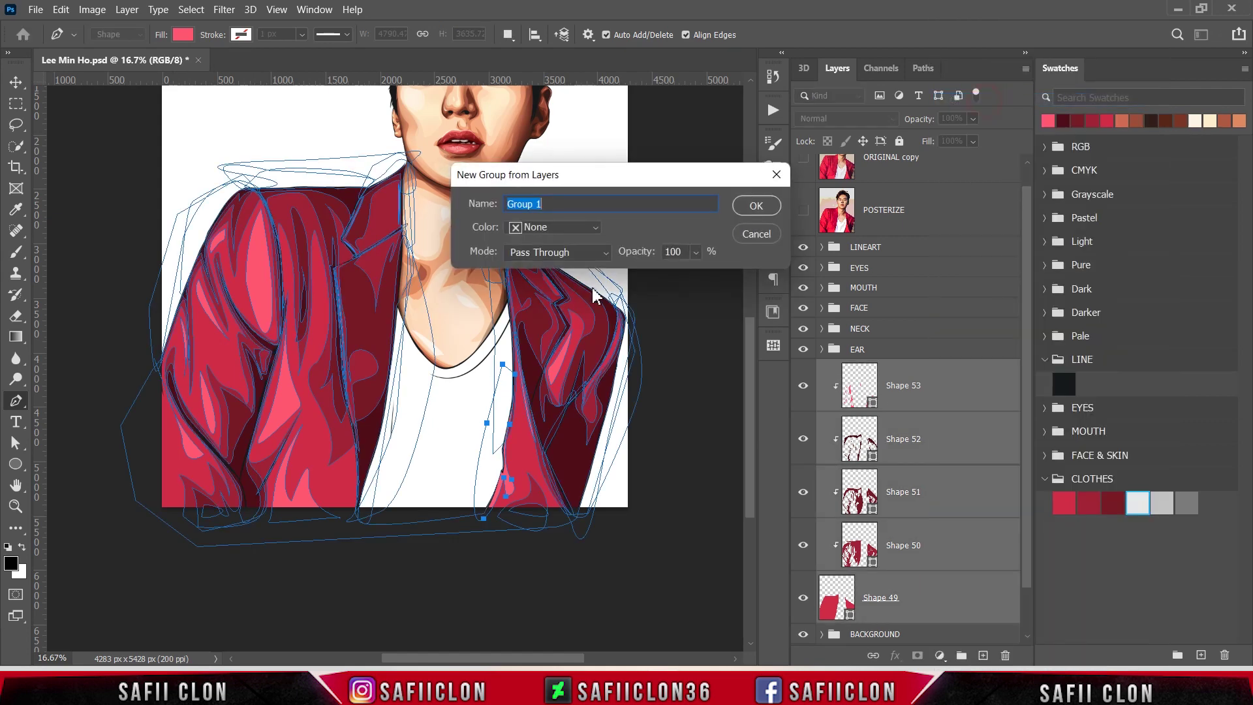
{"action": "double_click", "coordinate": [557, 205]}
{"action": "type", "text": "1"}
{"action": "left_click", "coordinate": [756, 205]}
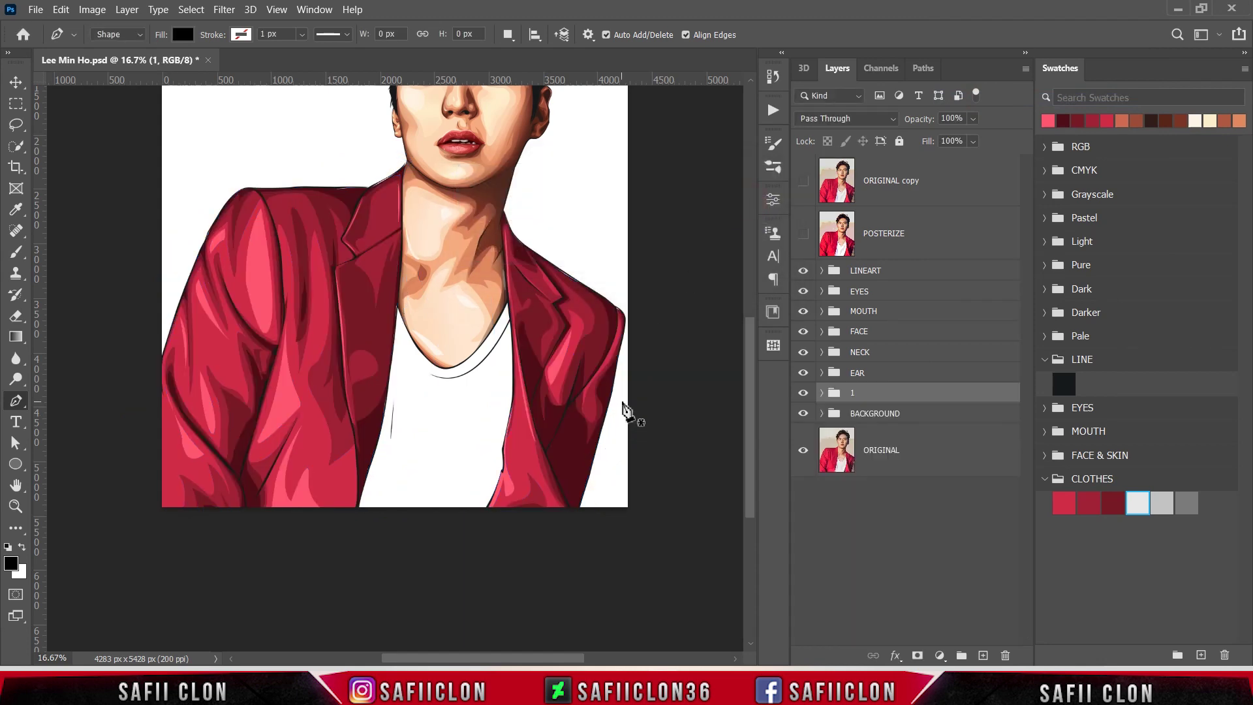
In the BACKGROUND group, draw a new-layer shirt shape filling the V-neck.
{"action": "left_click", "coordinate": [919, 413]}
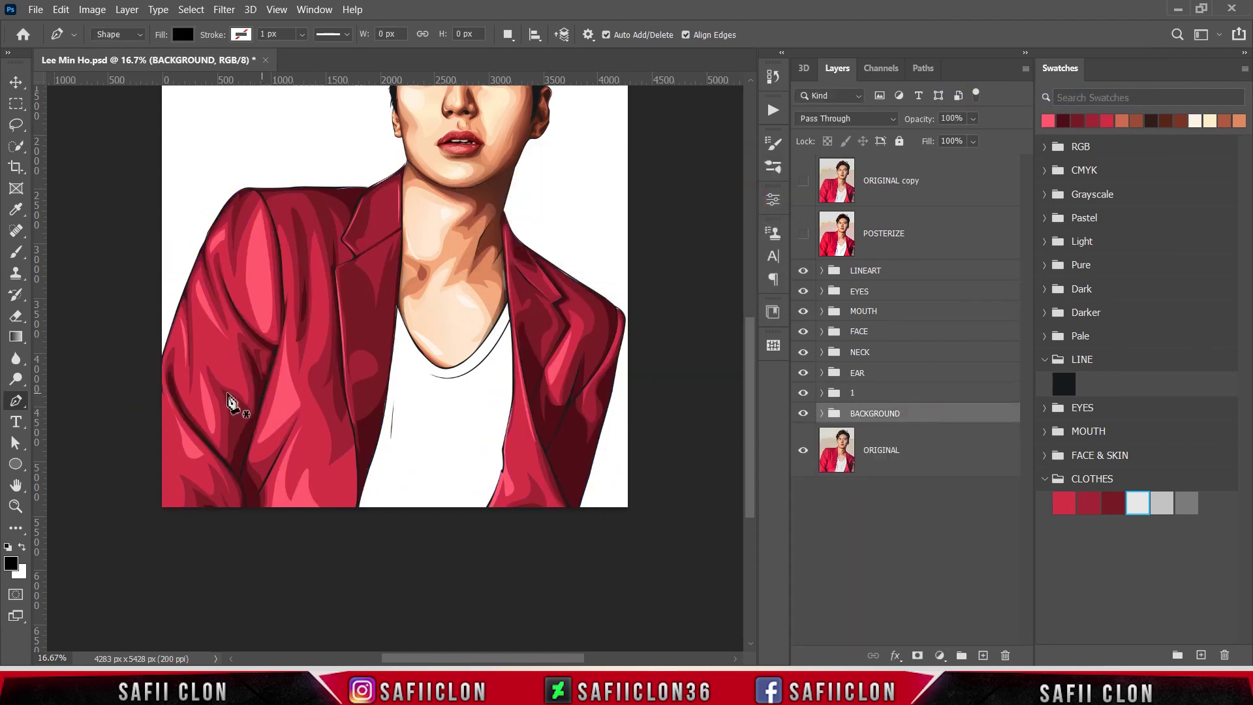
{"action": "right_click", "coordinate": [16, 401]}
{"action": "left_click", "coordinate": [69, 400]}
{"action": "left_click", "coordinate": [509, 37]}
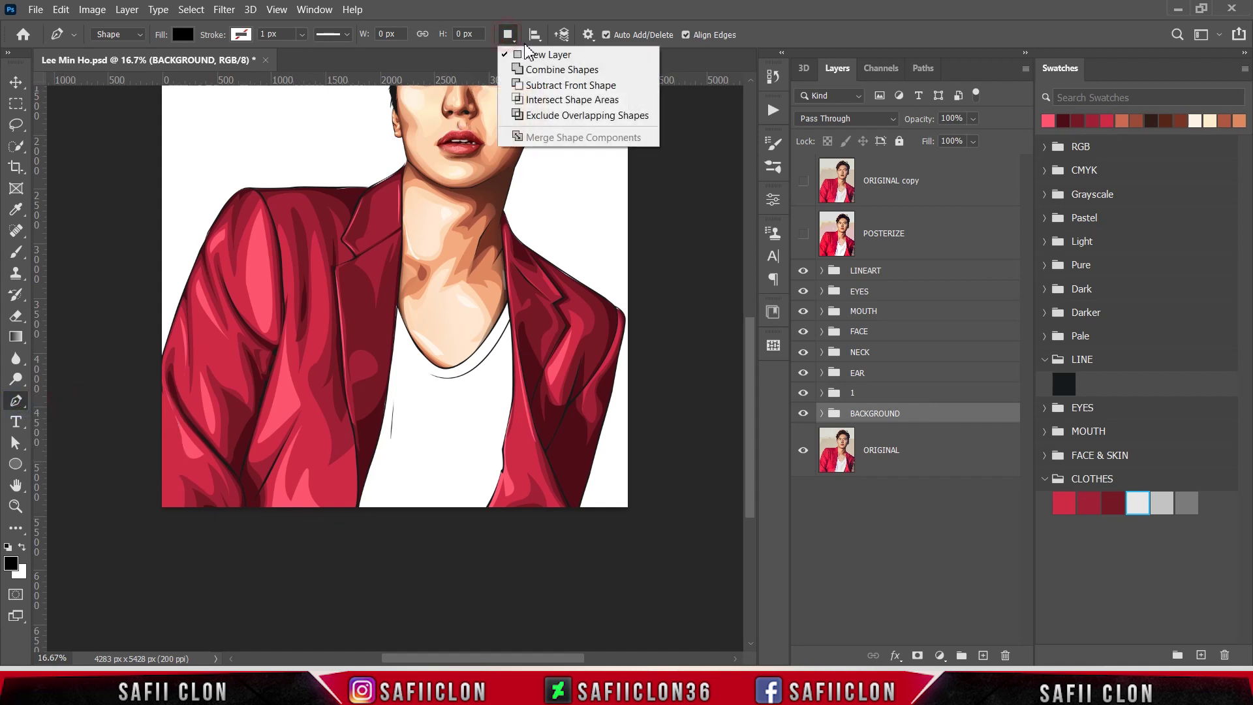
{"action": "left_click", "coordinate": [330, 528]}
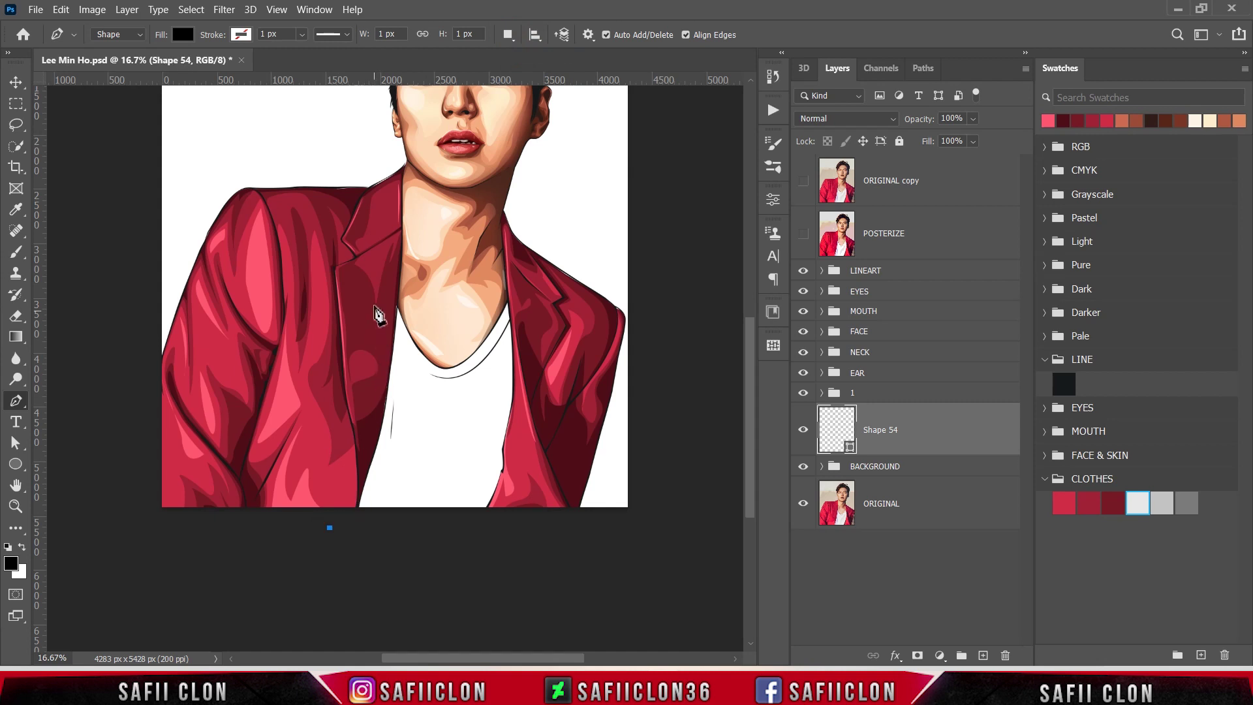
{"action": "left_click_drag", "start_coordinate": [381, 283], "coordinate": [432, 314]}
{"action": "left_click", "coordinate": [519, 278]}
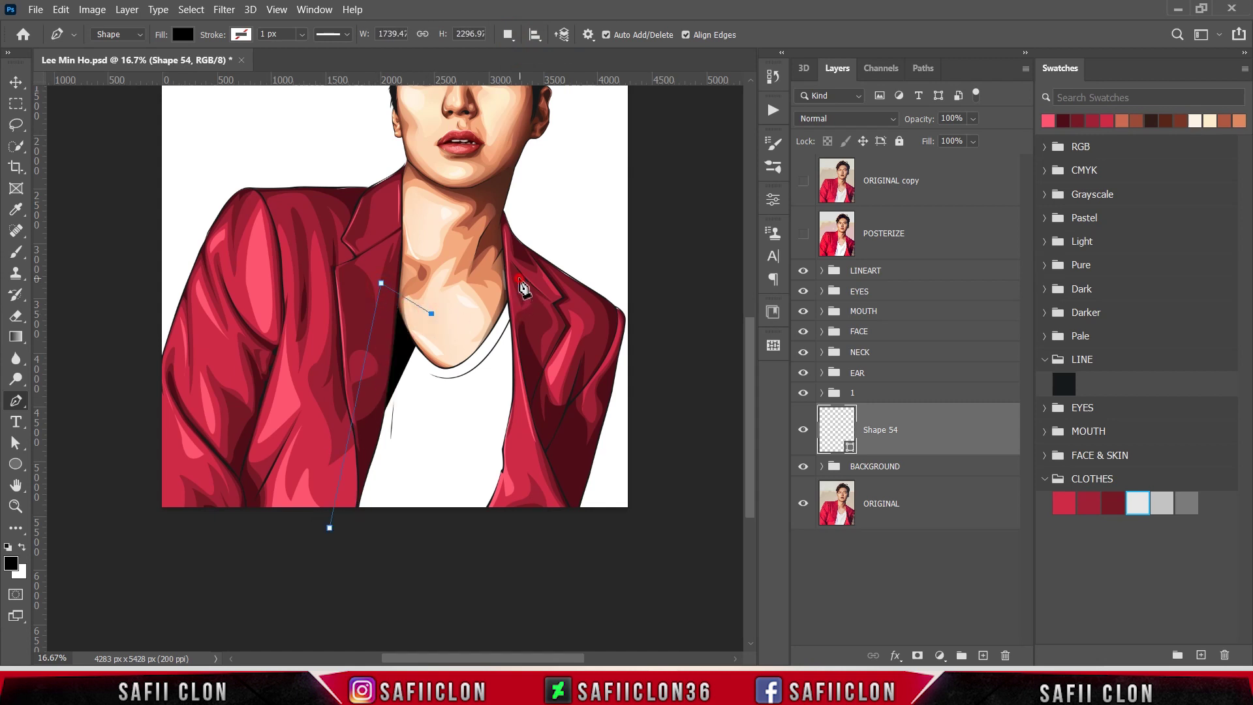
{"action": "left_click", "coordinate": [534, 388]}
{"action": "left_click", "coordinate": [493, 529]}
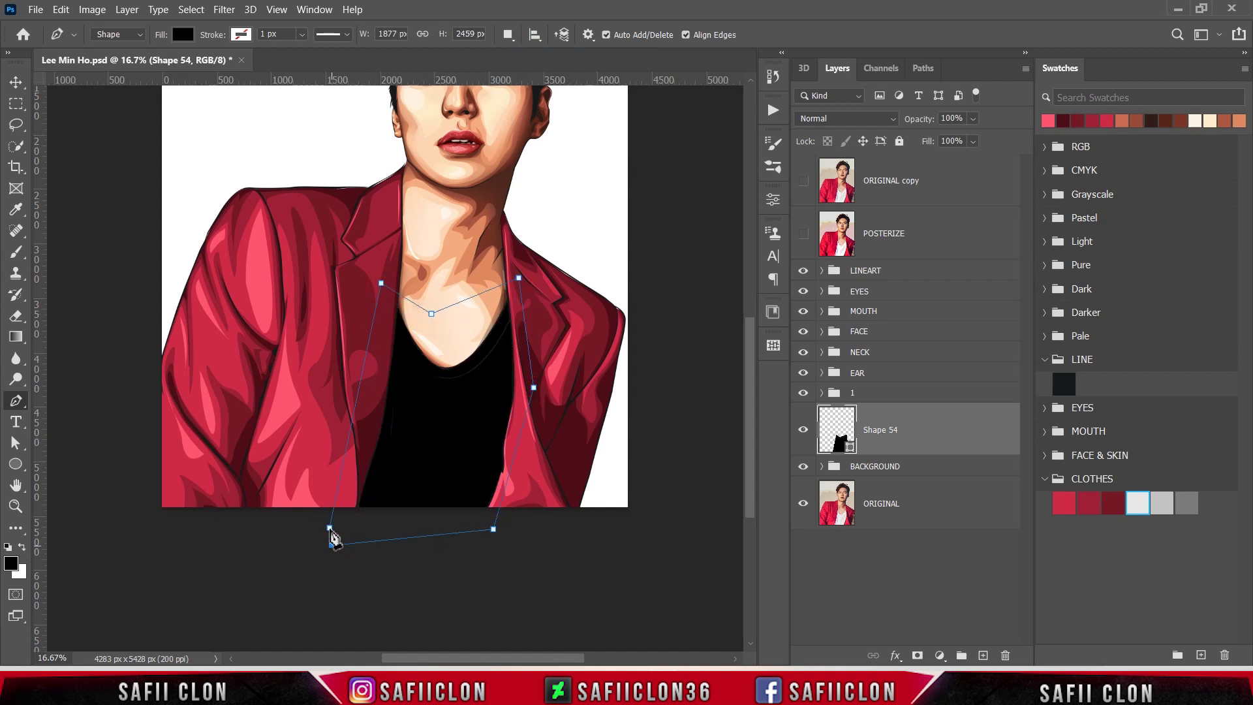
{"action": "left_click", "coordinate": [332, 545]}
Fill Shape 54 with light grey #e8e8e8 and show the posterized reference.
{"action": "double_click", "coordinate": [850, 447]}
{"action": "left_click", "coordinate": [1138, 500]}
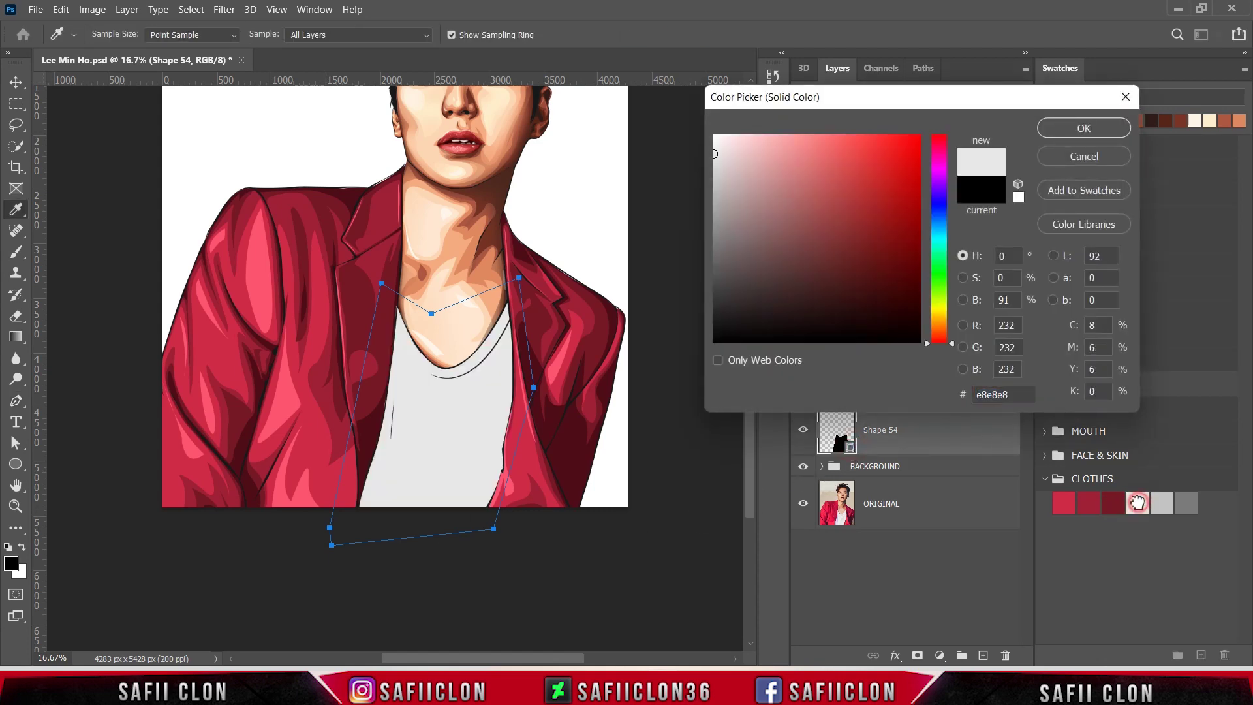
{"action": "left_click", "coordinate": [1077, 129]}
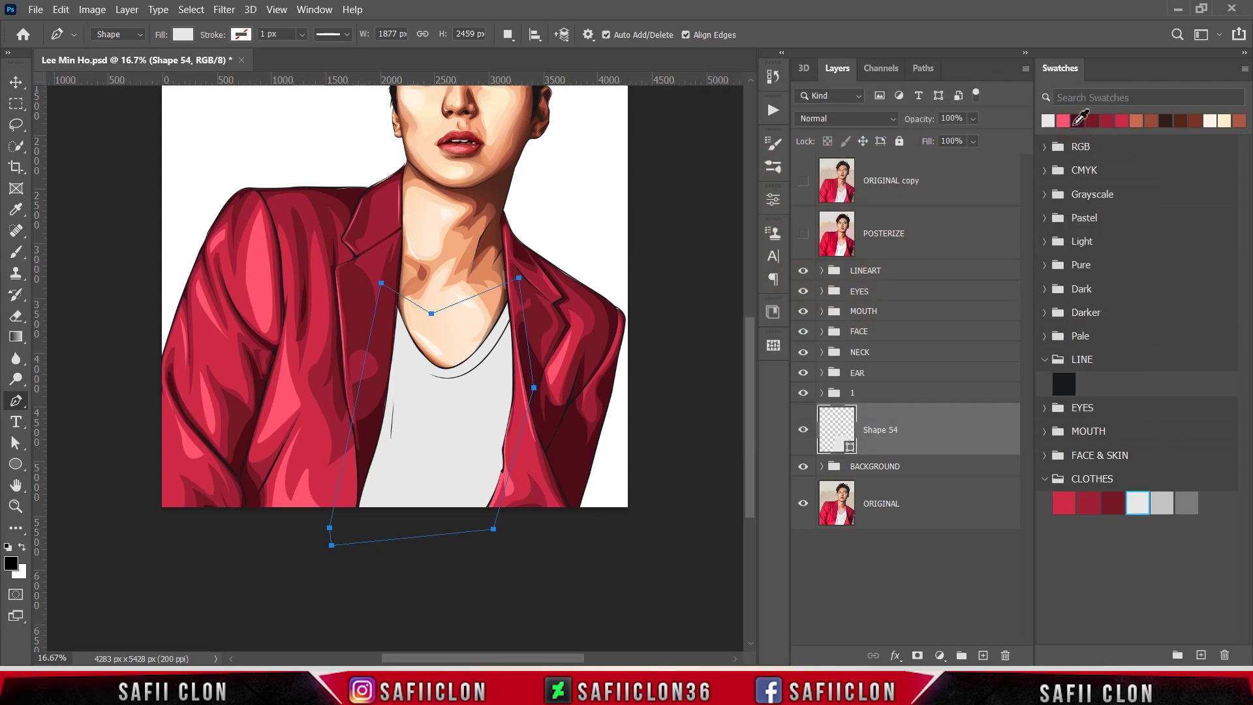
{"action": "left_click", "coordinate": [802, 235]}
Start a new shading shape layer, tracing up the shirt's left edge to the neckline.
{"action": "left_click", "coordinate": [508, 34]}
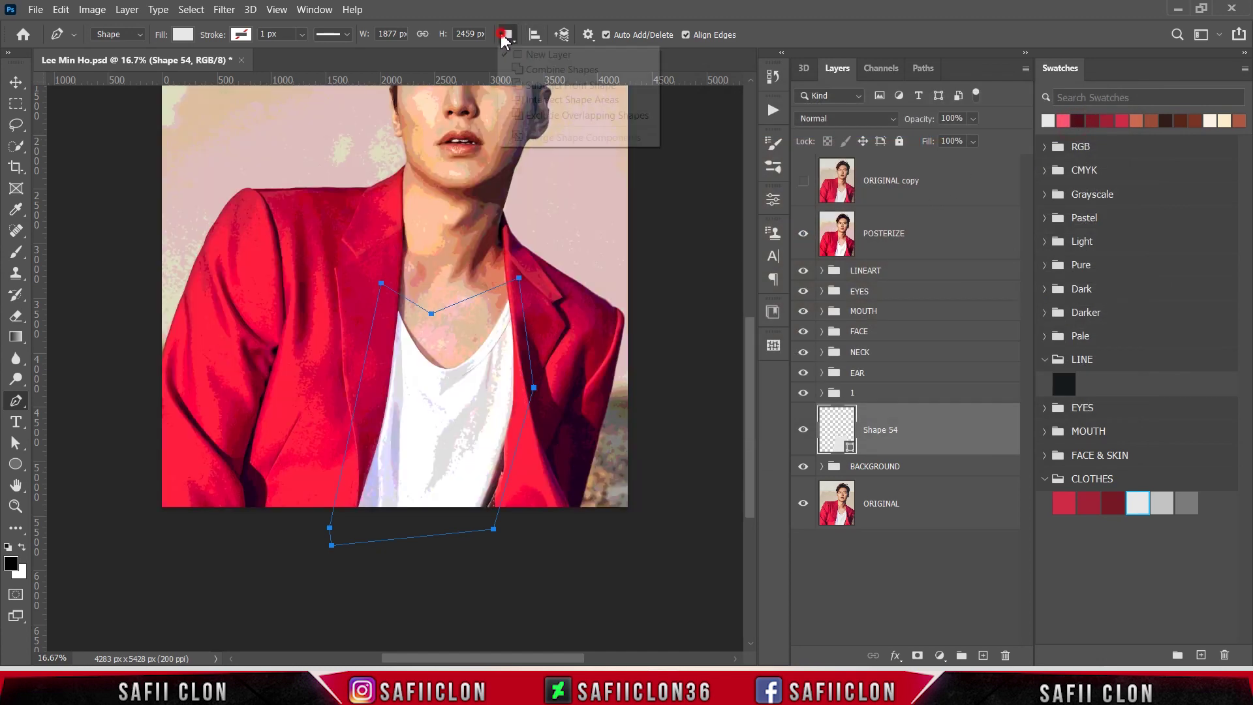
{"action": "left_click", "coordinate": [536, 55]}
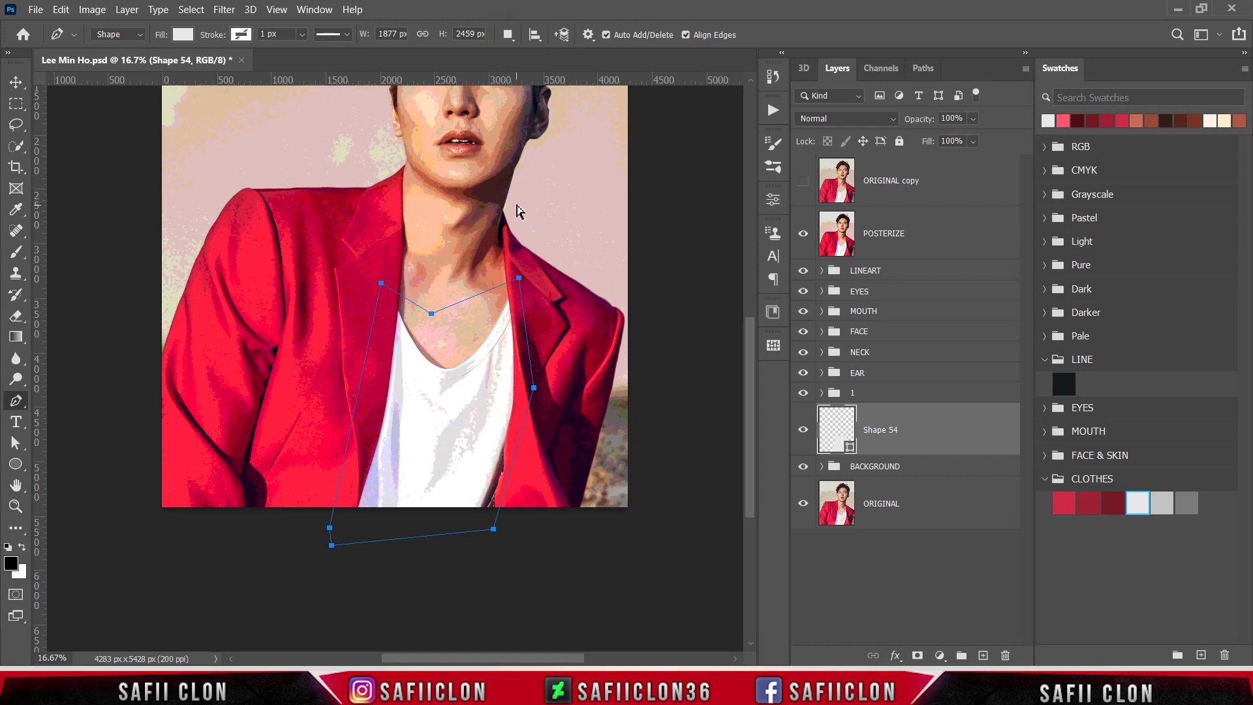
{"action": "key", "text": "ctrl+plus"}
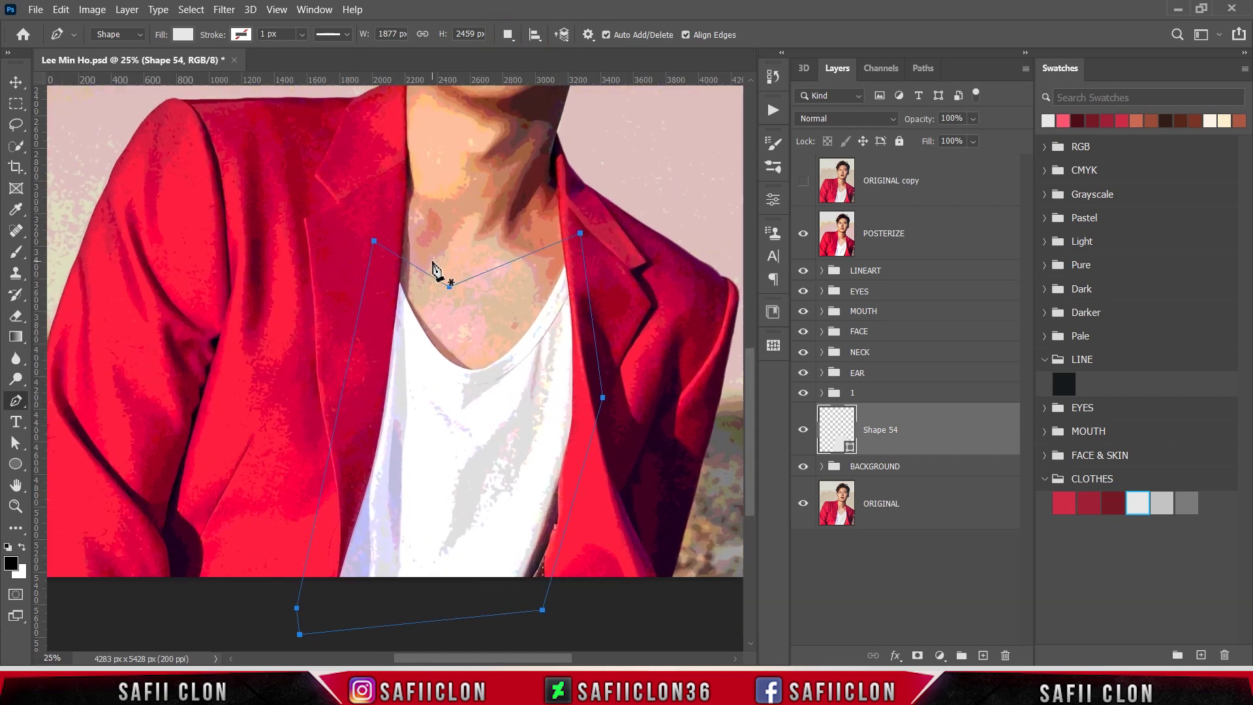
{"action": "key", "text": "Return"}
{"action": "left_click", "coordinate": [402, 587]}
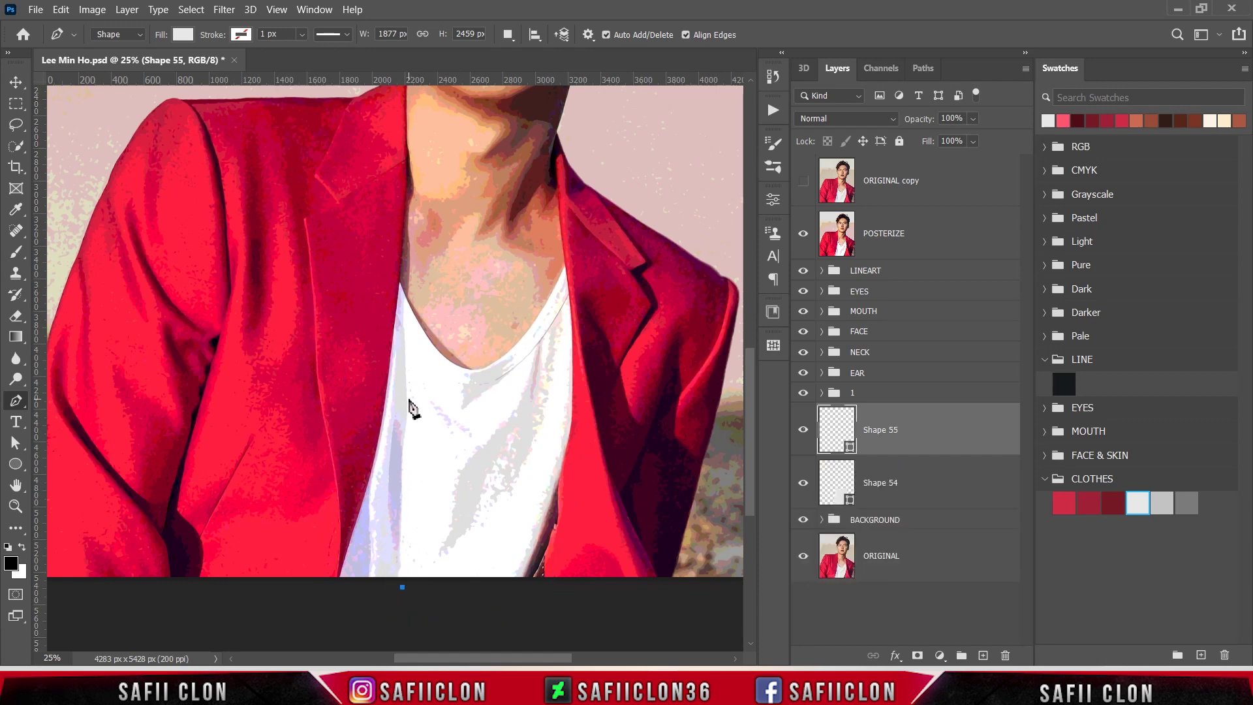
{"action": "left_click_drag", "start_coordinate": [407, 395], "coordinate": [412, 358]}
{"action": "left_click_drag", "start_coordinate": [406, 288], "coordinate": [412, 269]}
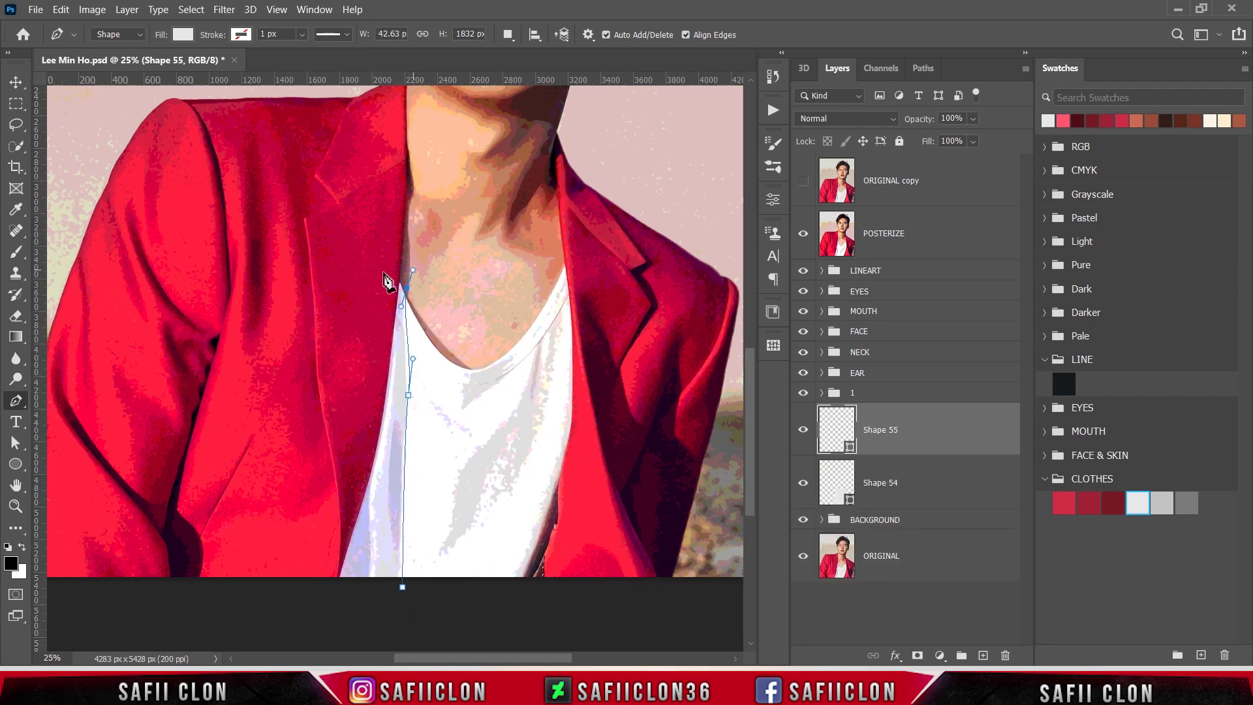
Complete the shading outline down across the shirt bottom and close the shape.
{"action": "left_click", "coordinate": [381, 271]}
{"action": "left_click_drag", "start_coordinate": [394, 378], "coordinate": [392, 395]}
{"action": "left_click_drag", "start_coordinate": [377, 541], "coordinate": [380, 580]}
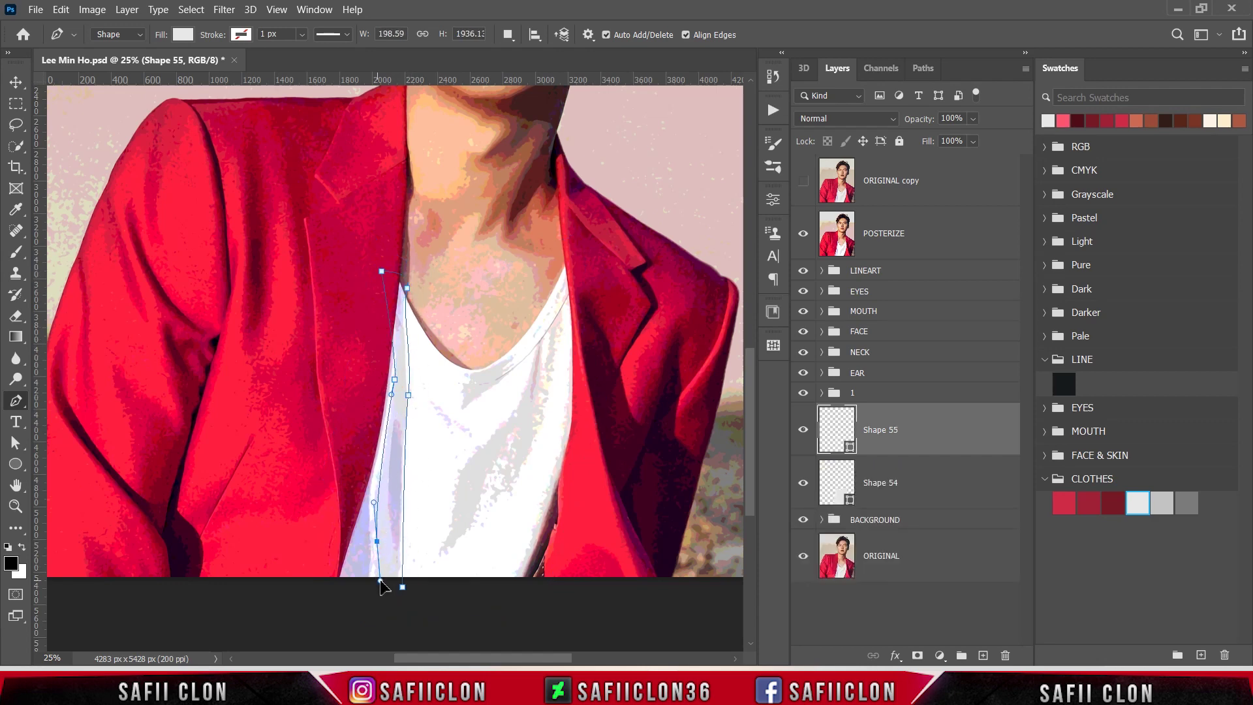
{"action": "left_click", "coordinate": [366, 589]}
{"action": "left_click_drag", "start_coordinate": [368, 498], "coordinate": [373, 488]}
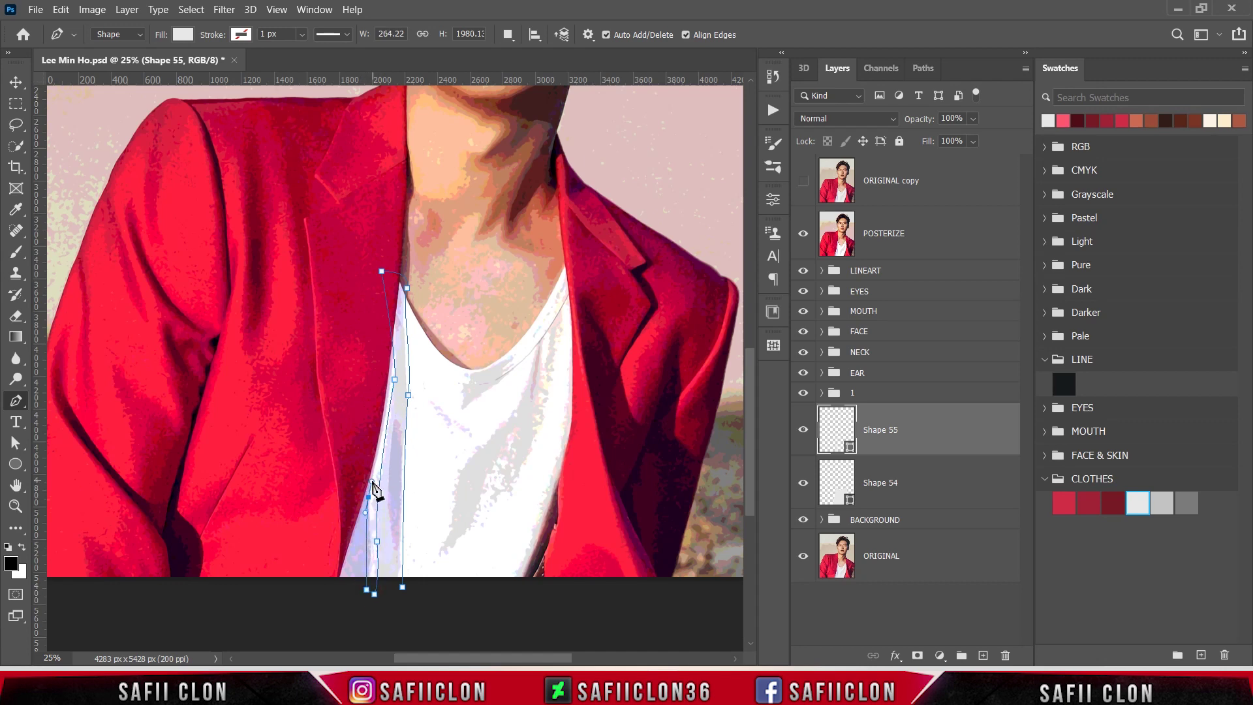
{"action": "left_click", "coordinate": [381, 355]}
{"action": "left_click", "coordinate": [315, 436]}
{"action": "left_click", "coordinate": [299, 575]}
{"action": "left_click_drag", "start_coordinate": [335, 626], "coordinate": [408, 623]}
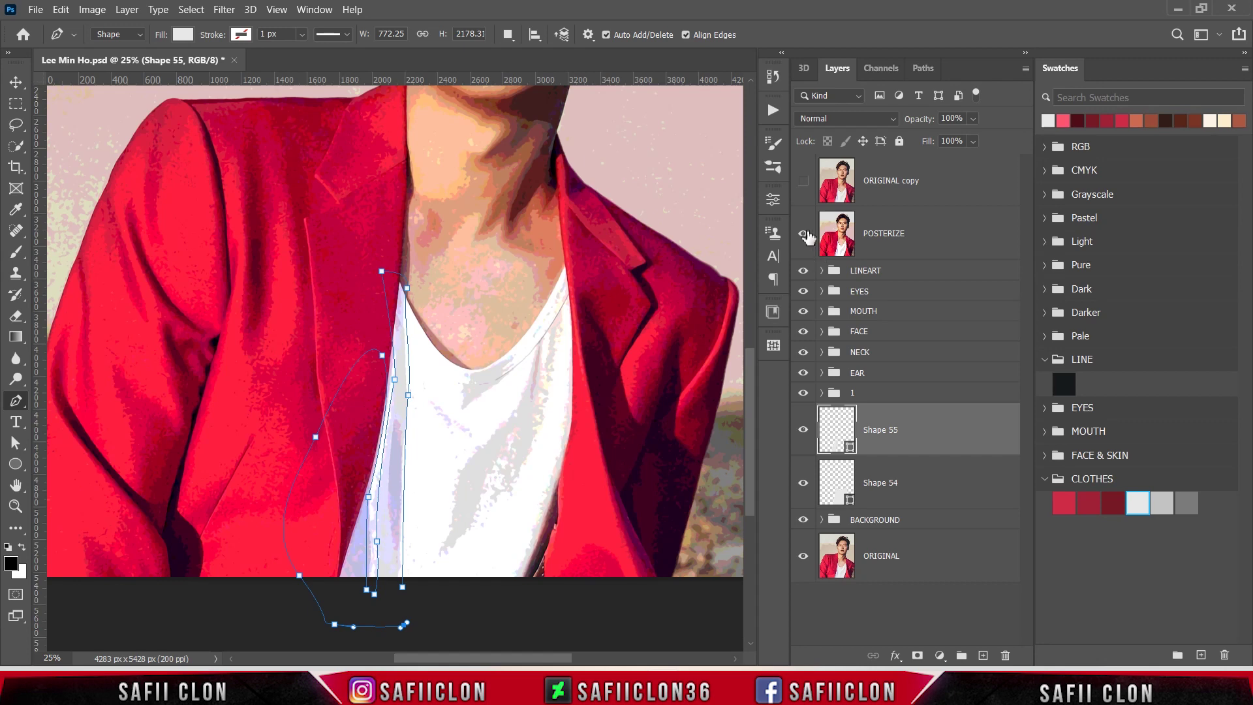
{"action": "left_click", "coordinate": [402, 587]}
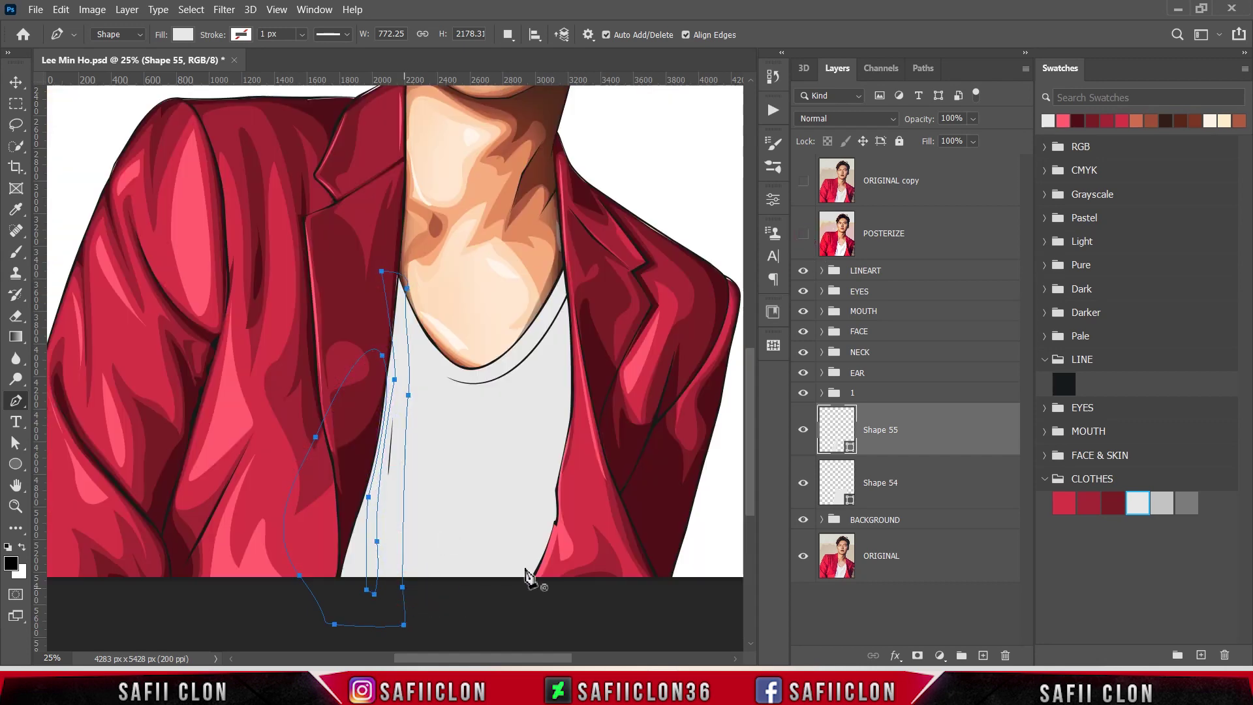
Fill Shape 55 with light grey #c2c2c2 and clip it to the shirt.
{"action": "double_click", "coordinate": [850, 447]}
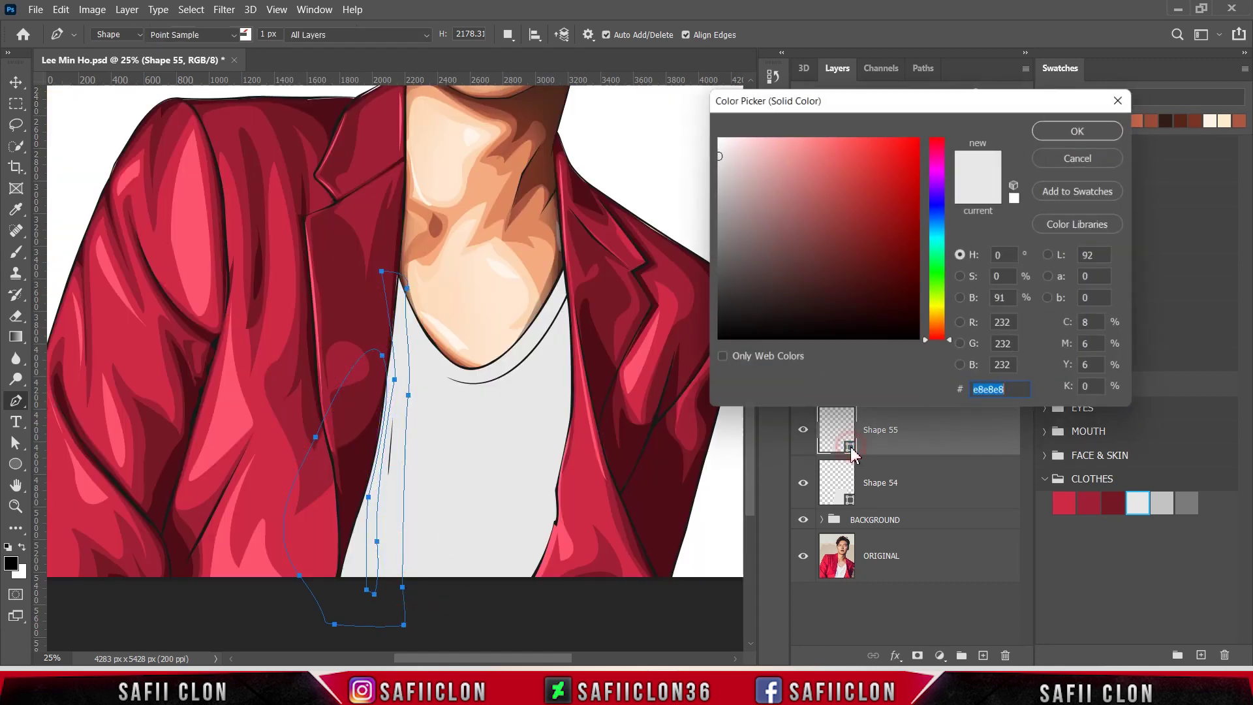
{"action": "left_click", "coordinate": [1163, 502]}
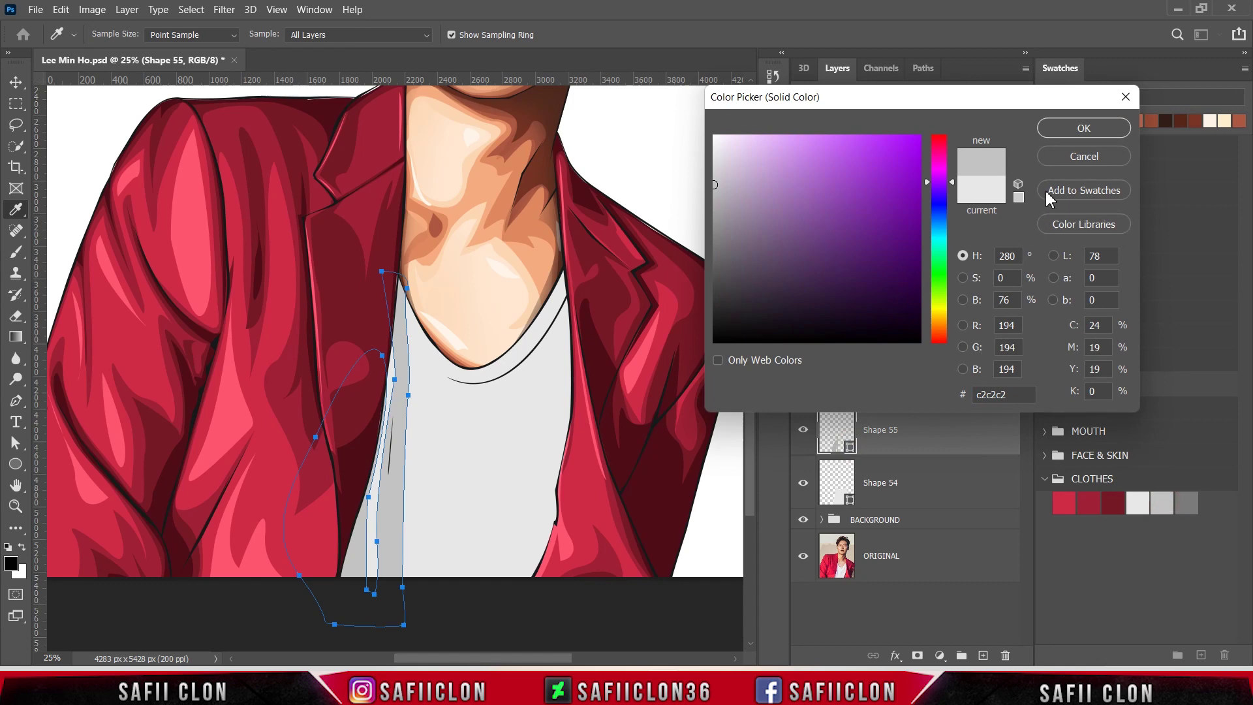
{"action": "left_click", "coordinate": [1084, 129]}
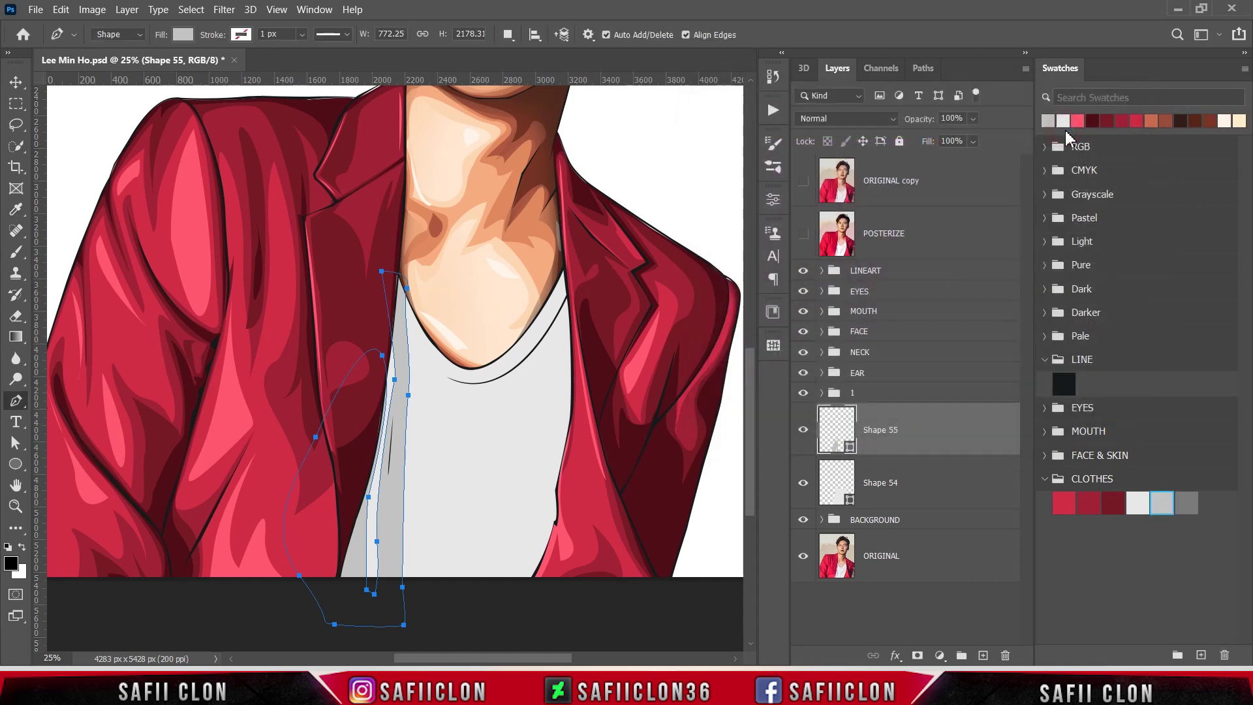
{"action": "right_click", "coordinate": [920, 426]}
{"action": "left_click", "coordinate": [966, 295]}
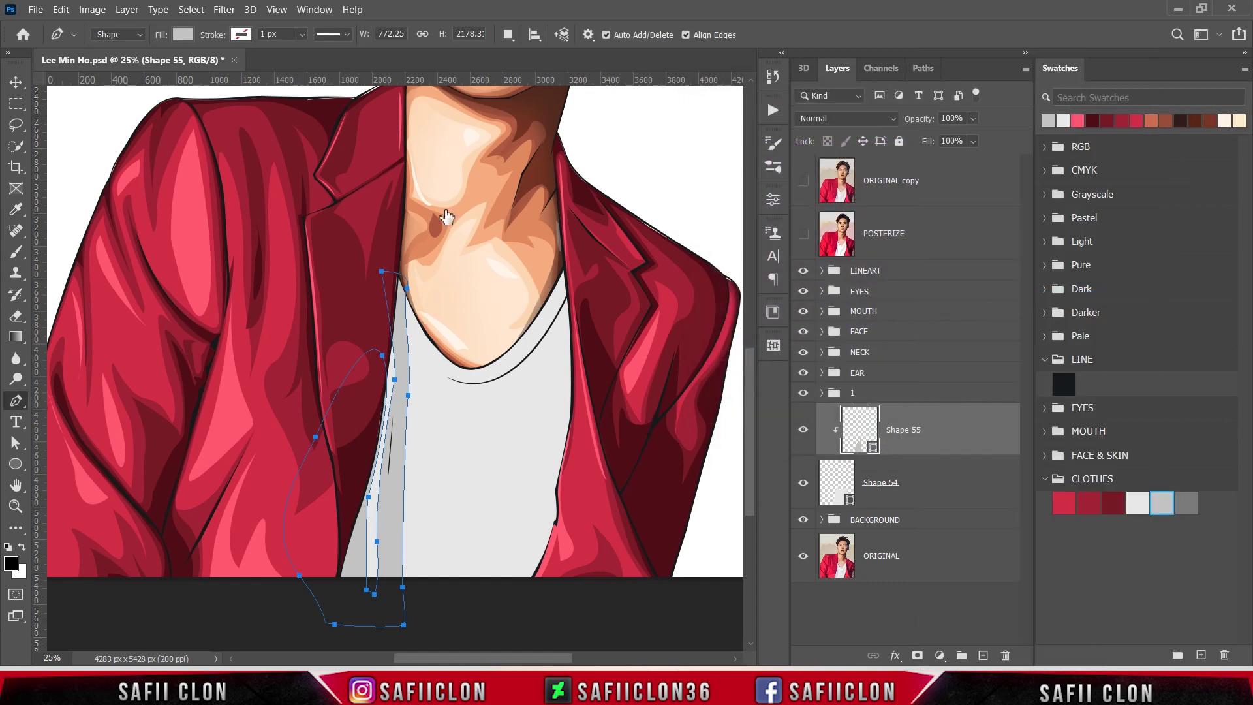
Show the POSTERIZE reference and set path operations to Combine Shapes.
{"action": "left_click", "coordinate": [508, 34]}
{"action": "left_click", "coordinate": [532, 53]}
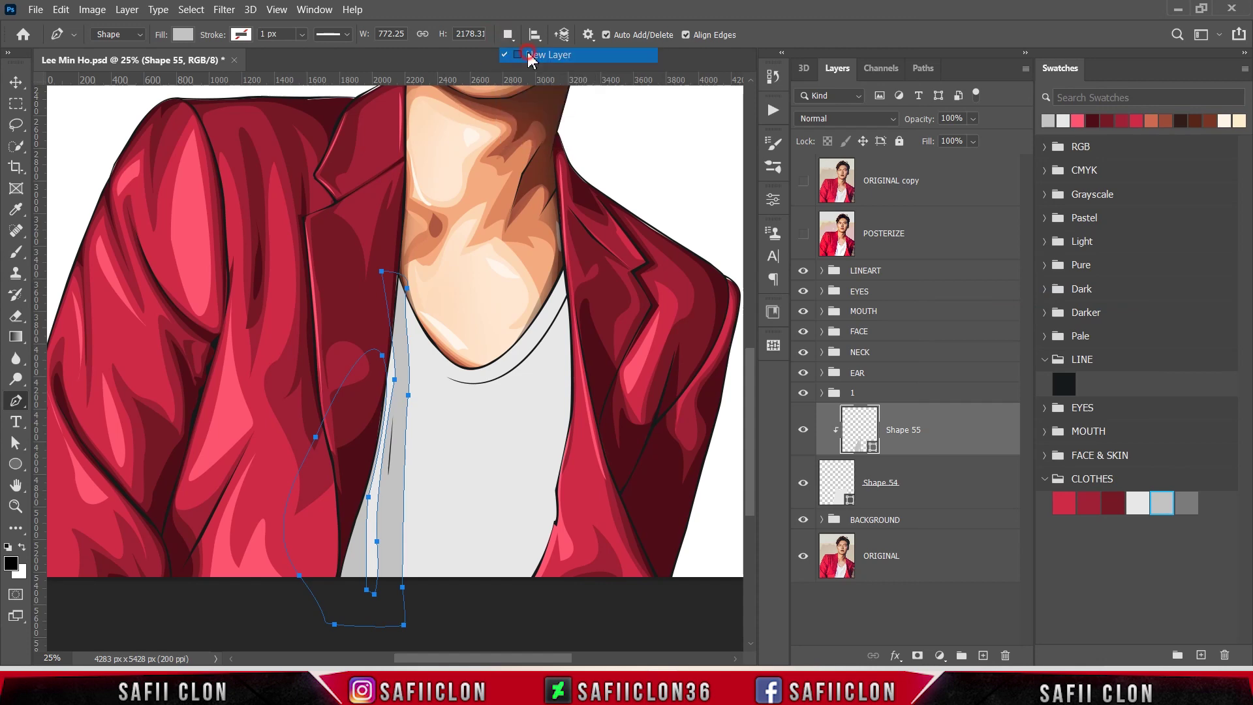
{"action": "left_click", "coordinate": [802, 234]}
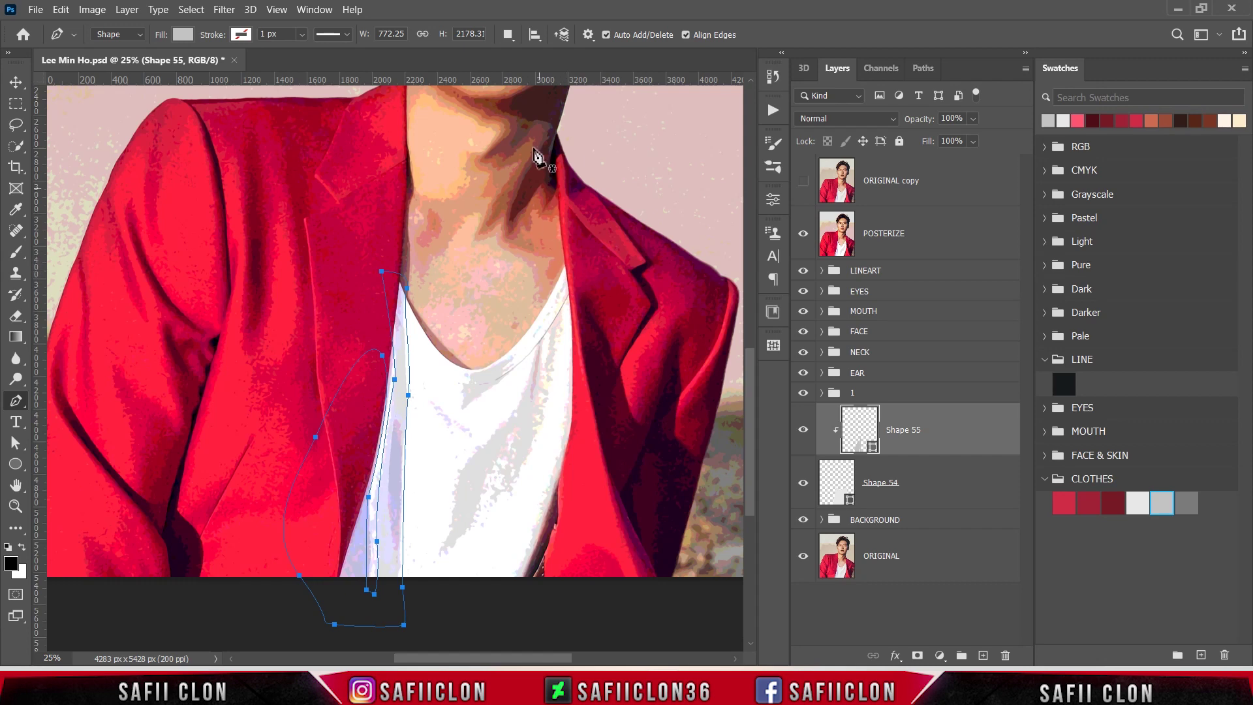
{"action": "left_click", "coordinate": [507, 35]}
{"action": "left_click", "coordinate": [555, 69]}
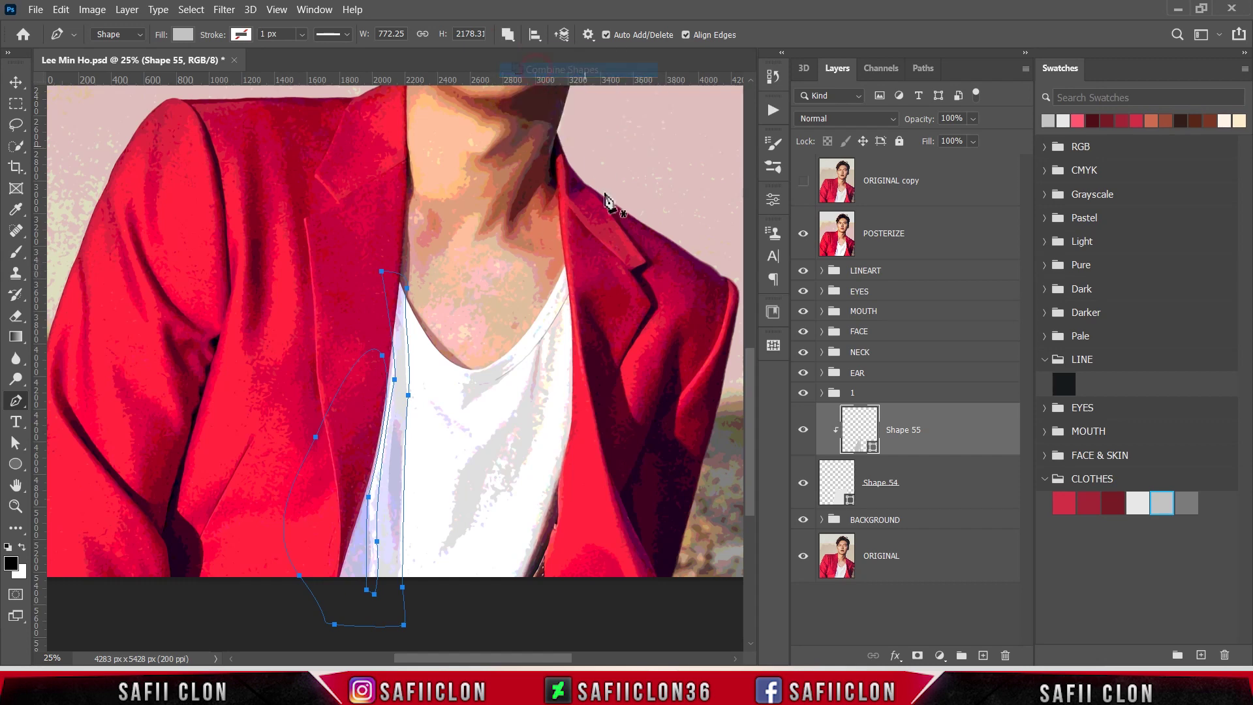
Trace a fold shadow from beside the right lapel down the shirt's right side.
{"action": "left_click", "coordinate": [570, 260]}
{"action": "left_click", "coordinate": [560, 289]}
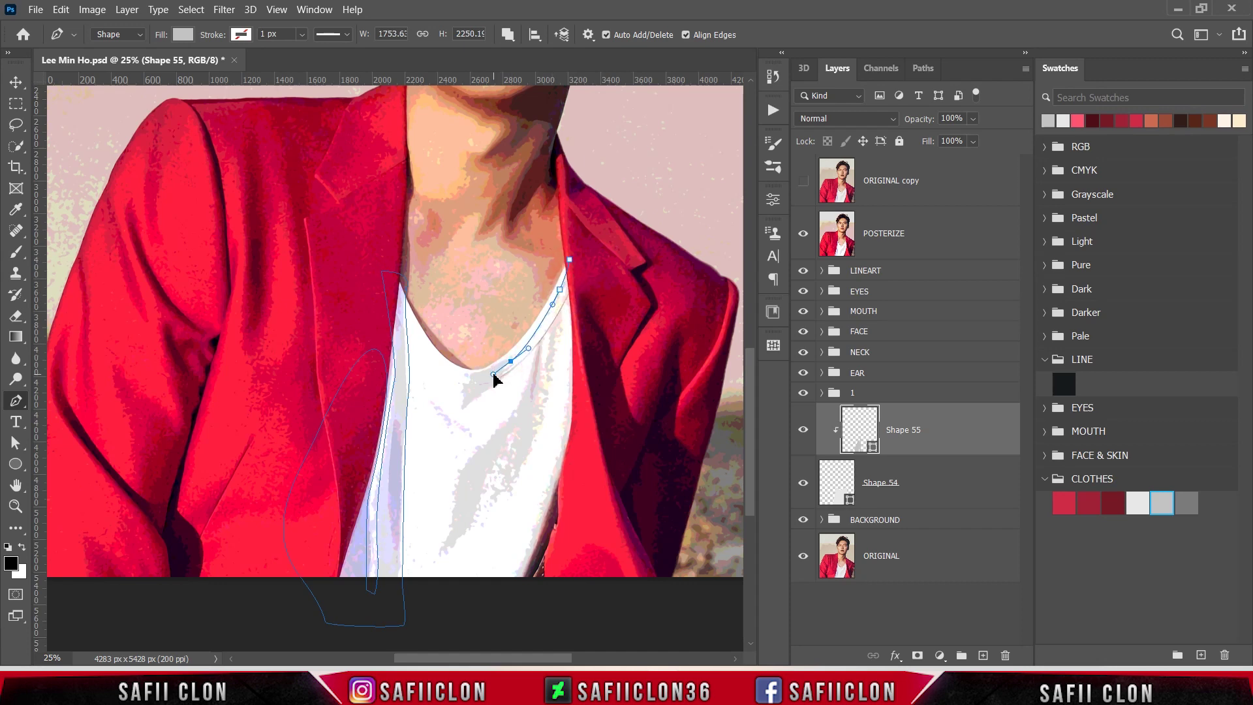
{"action": "left_click", "coordinate": [502, 370]}
{"action": "left_click_drag", "start_coordinate": [566, 282], "coordinate": [594, 214]}
{"action": "left_click", "coordinate": [567, 283]}
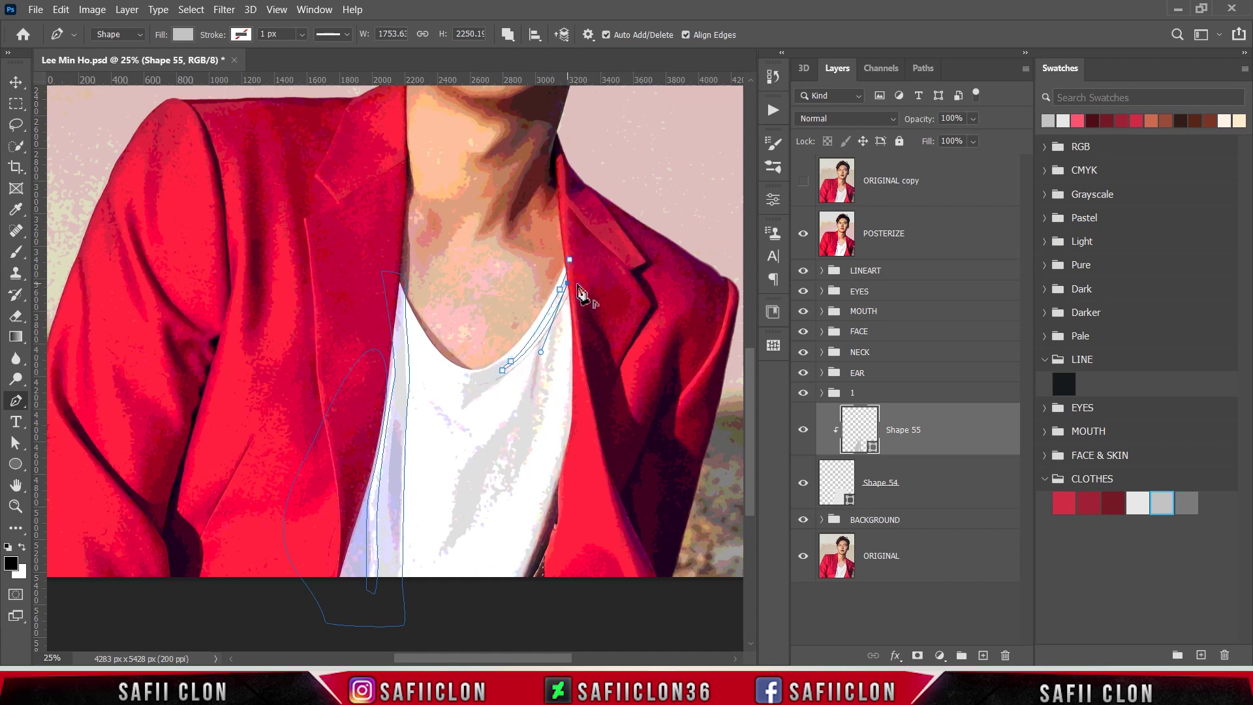
{"action": "left_click_drag", "start_coordinate": [556, 339], "coordinate": [557, 358]}
{"action": "left_click_drag", "start_coordinate": [543, 419], "coordinate": [548, 319]}
{"action": "left_click_drag", "start_coordinate": [543, 362], "coordinate": [541, 371]}
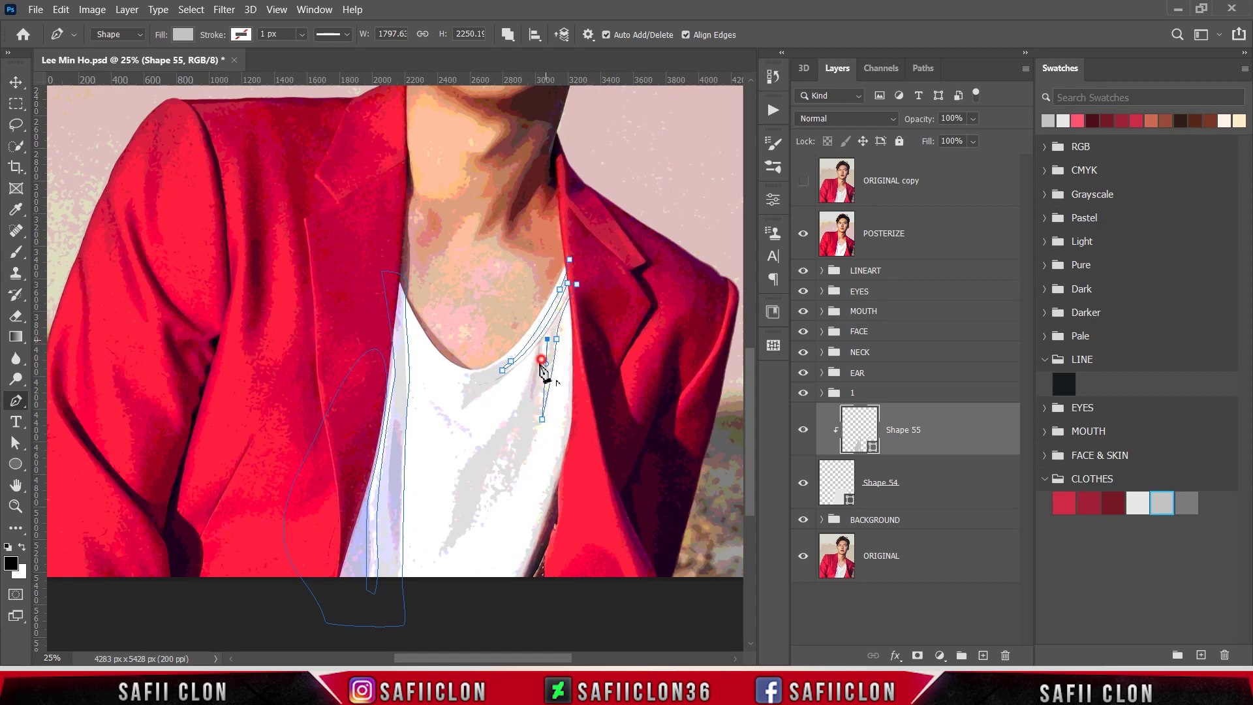
Carry the fold shadow to its lower tip and back up, sharpening its corner.
{"action": "left_click_drag", "start_coordinate": [492, 505], "coordinate": [437, 563]}
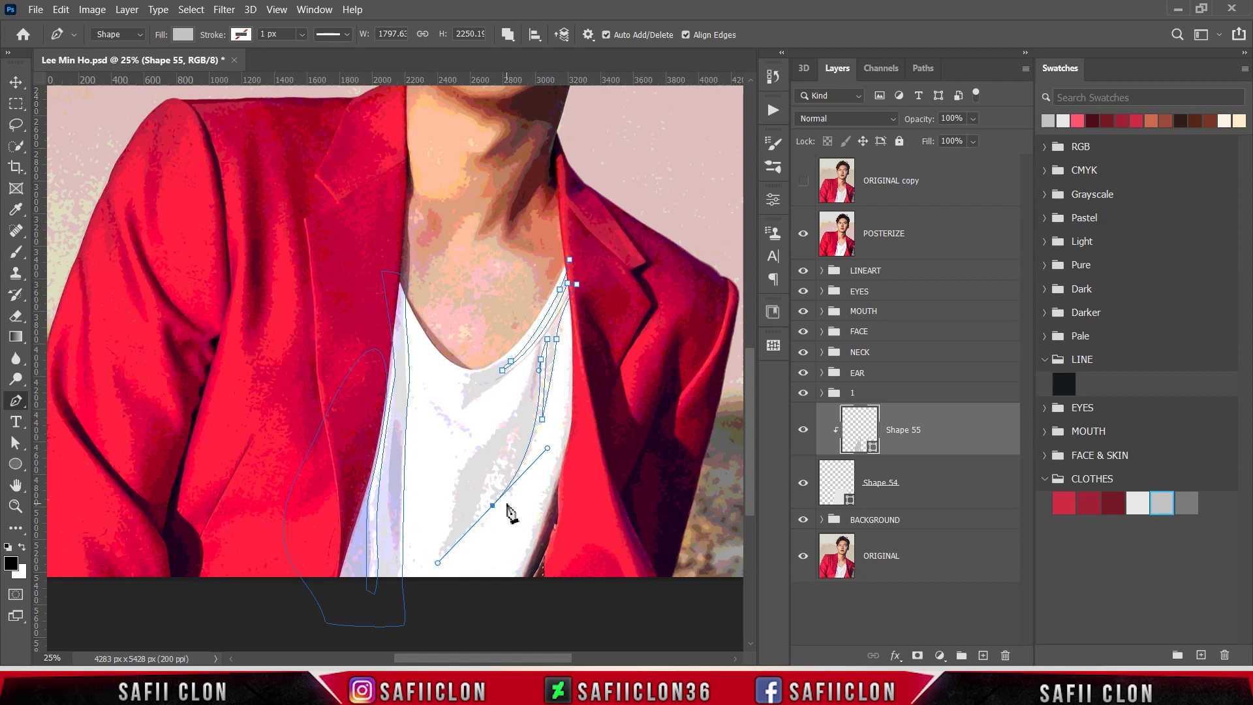
{"action": "left_click", "coordinate": [440, 566]}
{"action": "left_click_drag", "start_coordinate": [454, 516], "coordinate": [457, 500]}
{"action": "left_click_drag", "start_coordinate": [473, 450], "coordinate": [496, 411]}
{"action": "left_click_drag", "start_coordinate": [534, 354], "coordinate": [542, 316]}
{"action": "left_click_drag", "start_coordinate": [464, 406], "coordinate": [432, 417]}
{"action": "left_click", "coordinate": [463, 406]}
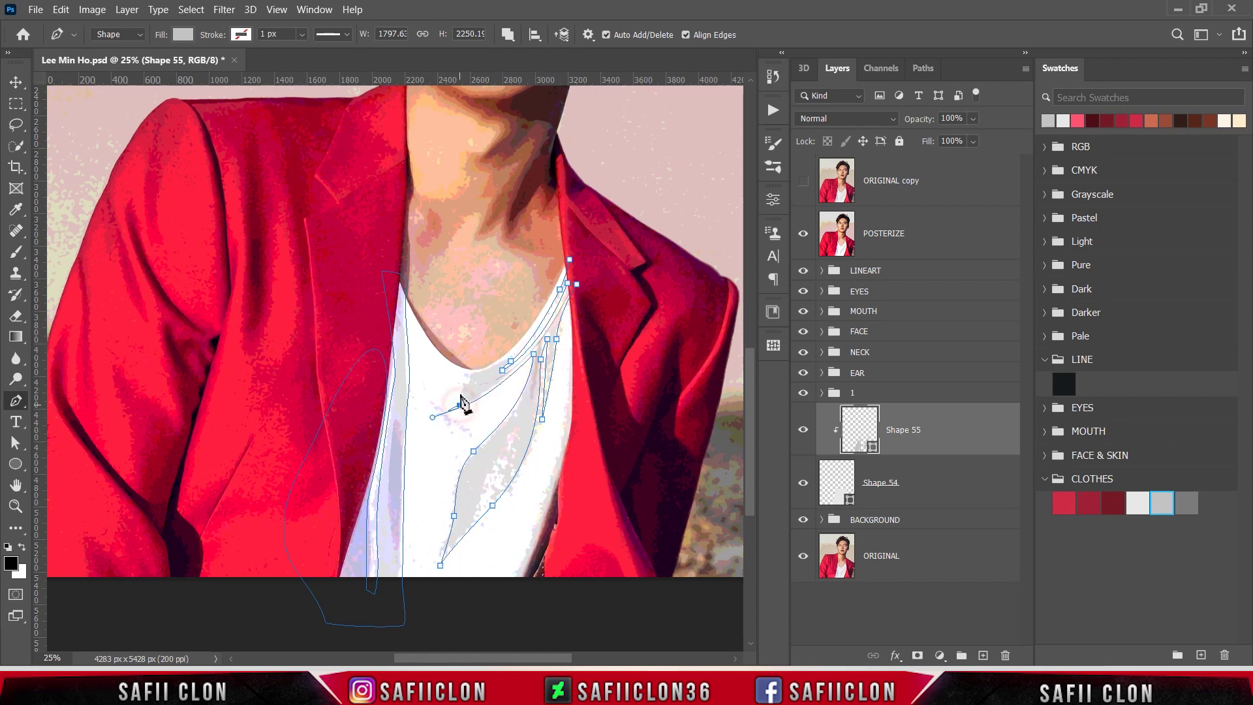
{"action": "left_click", "coordinate": [463, 406]}
Draw the neckline shadow into Shape 55, comparing against the POSTERIZE reference.
{"action": "left_click", "coordinate": [803, 234]}
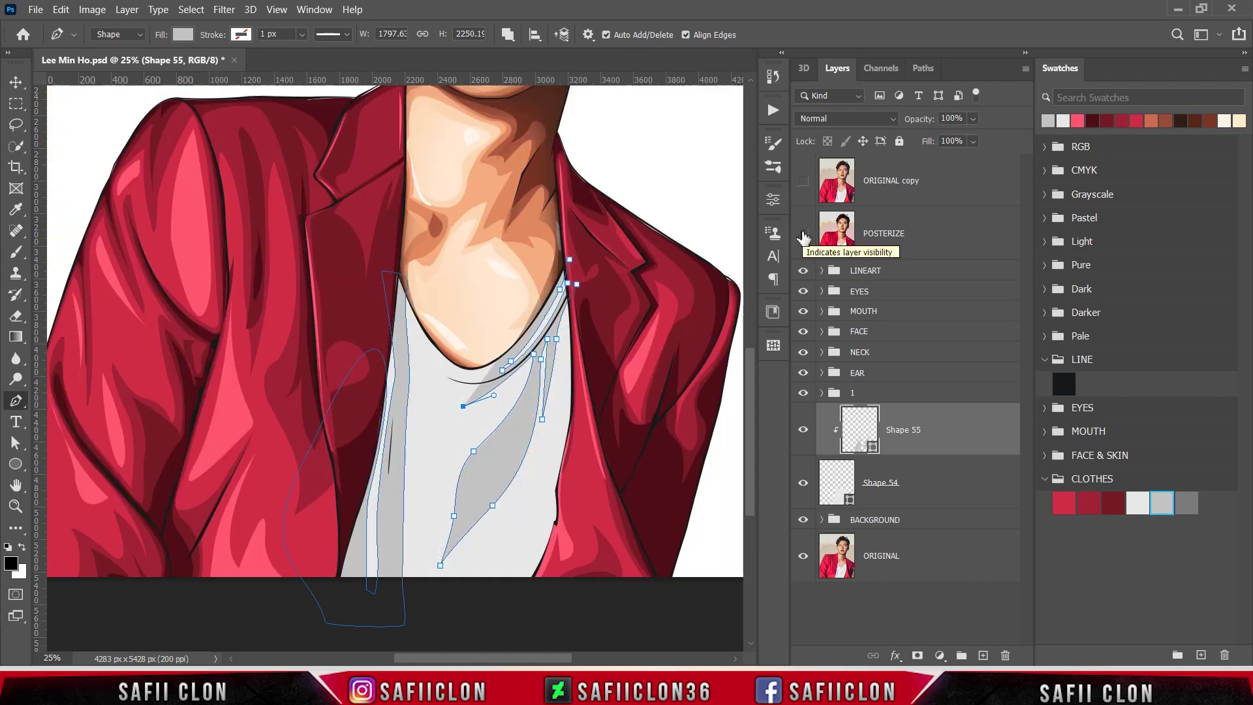
{"action": "left_click", "coordinate": [803, 234]}
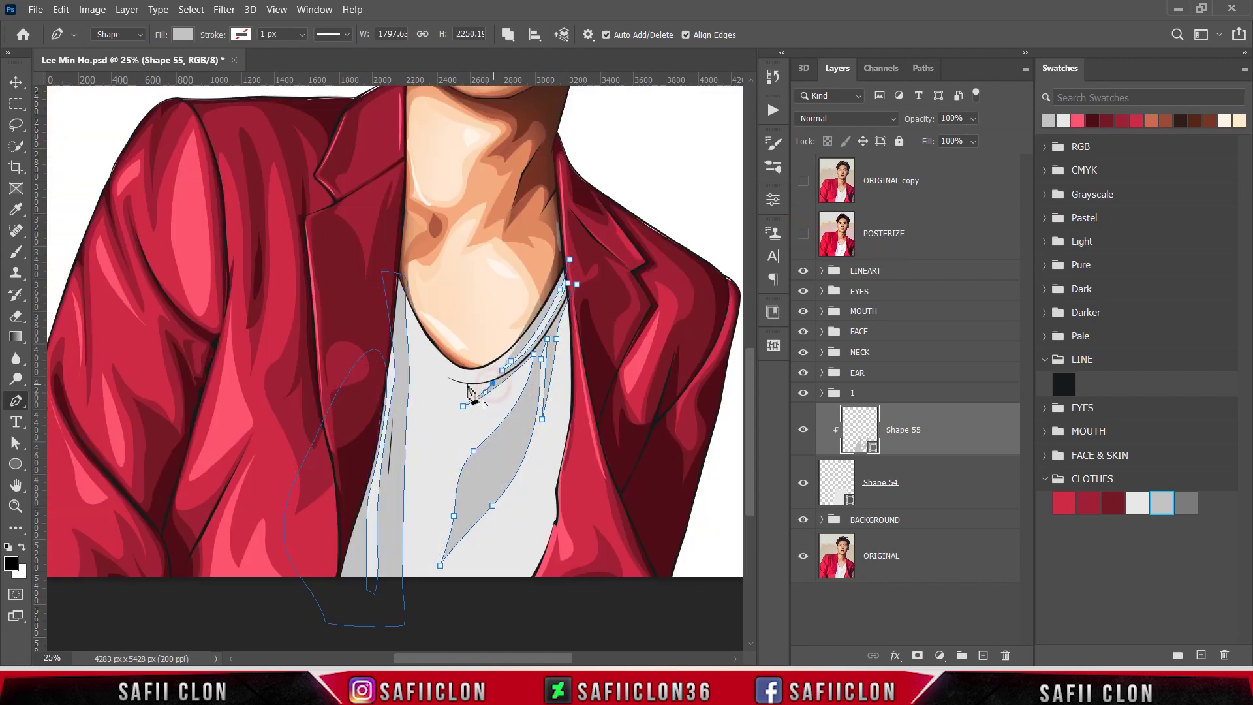
{"action": "left_click_drag", "start_coordinate": [430, 364], "coordinate": [408, 329]}
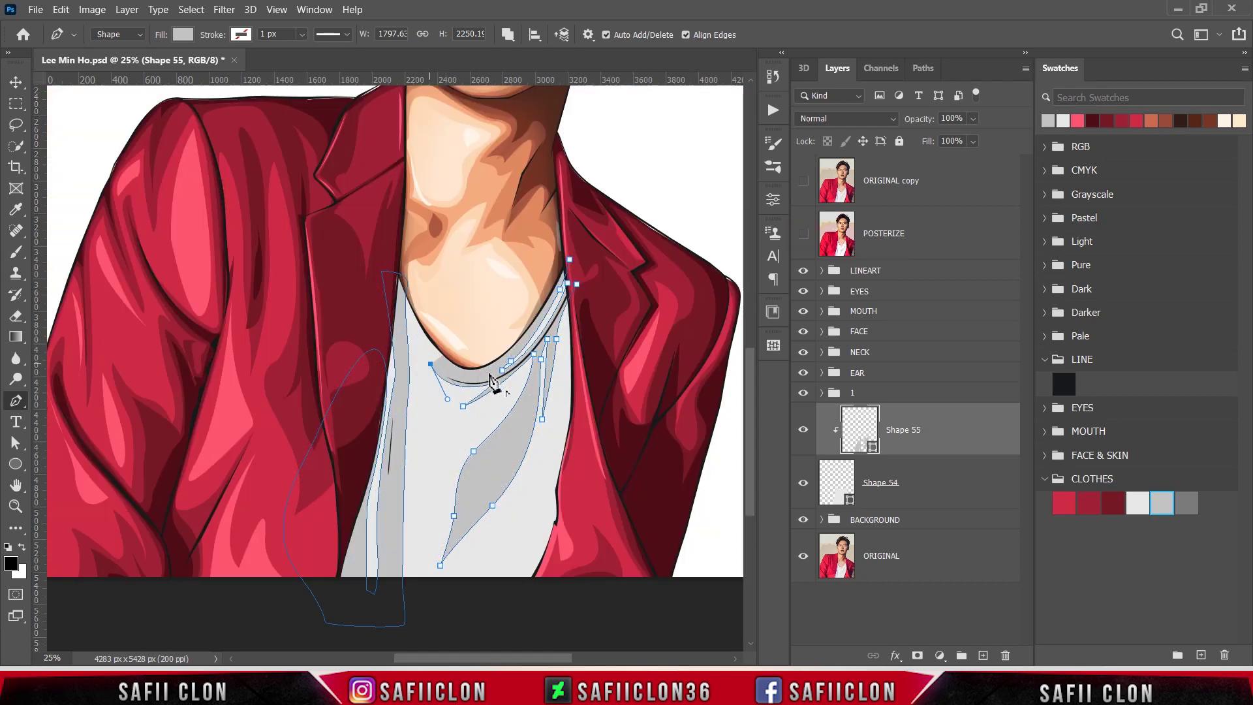
{"action": "left_click", "coordinate": [803, 234]}
{"action": "left_click_drag", "start_coordinate": [491, 377], "coordinate": [522, 364]}
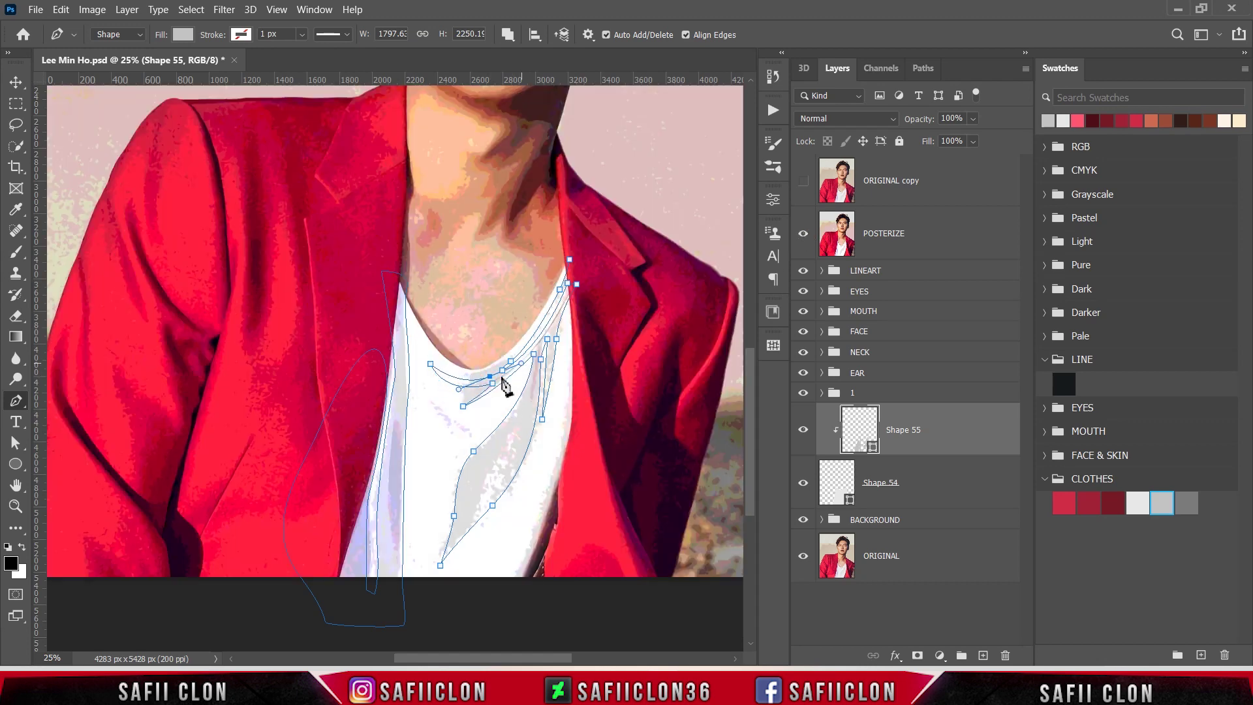
{"action": "left_click", "coordinate": [803, 233]}
{"action": "left_click_drag", "start_coordinate": [417, 325], "coordinate": [385, 260]}
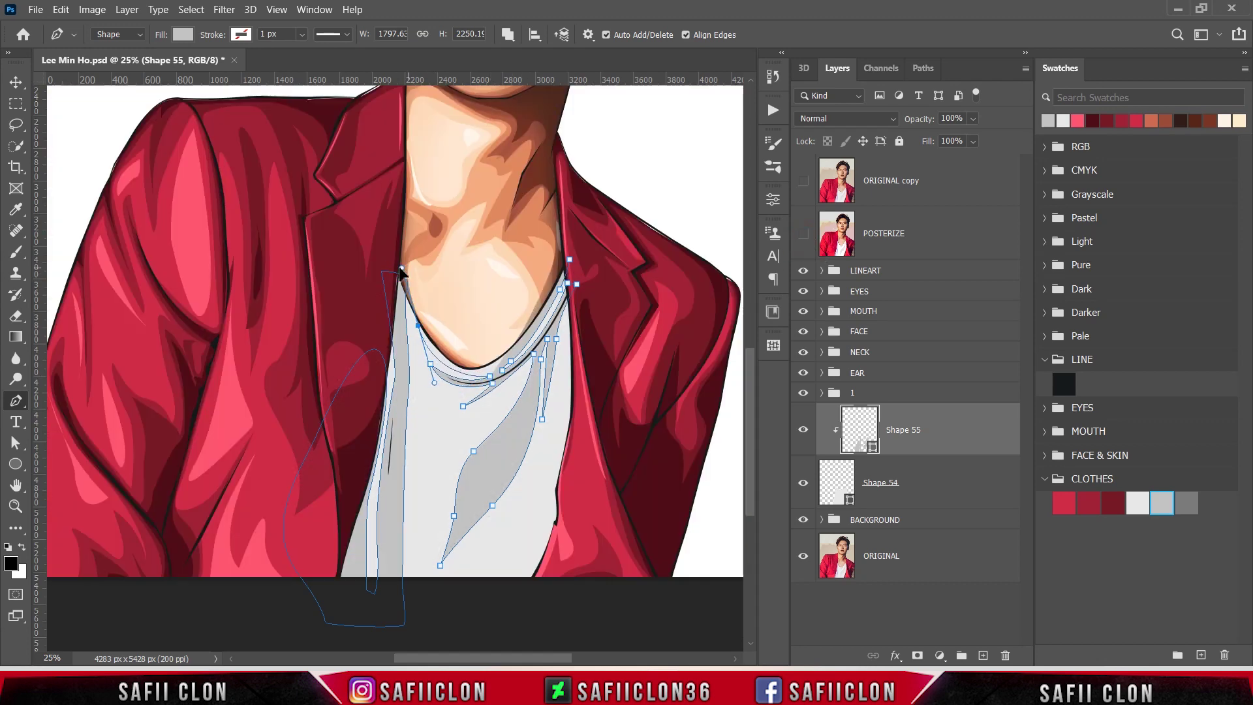
{"action": "left_click", "coordinate": [570, 259]}
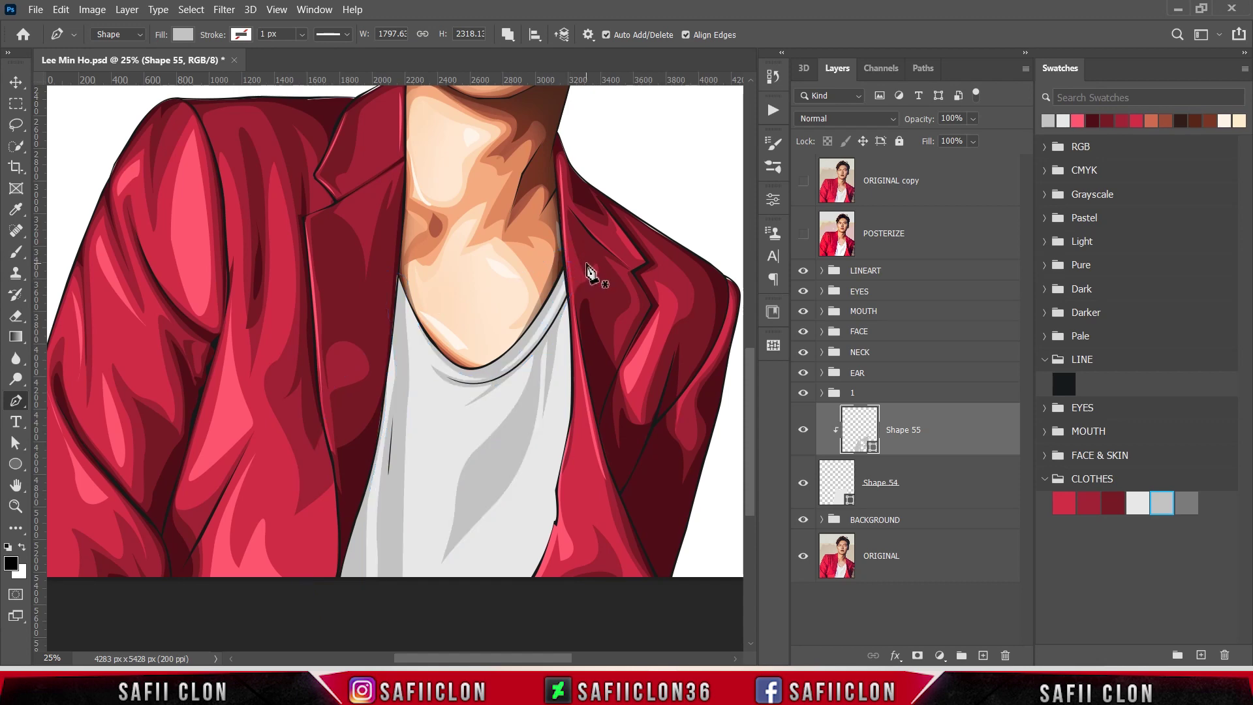
{"action": "scroll", "coordinate": [590, 271], "scroll_direction": "down", "scroll_amount": 2}
{"action": "scroll", "coordinate": [590, 270], "scroll_direction": "up", "scroll_amount": 1}
{"action": "scroll", "coordinate": [593, 275], "scroll_direction": "down", "scroll_amount": 2}
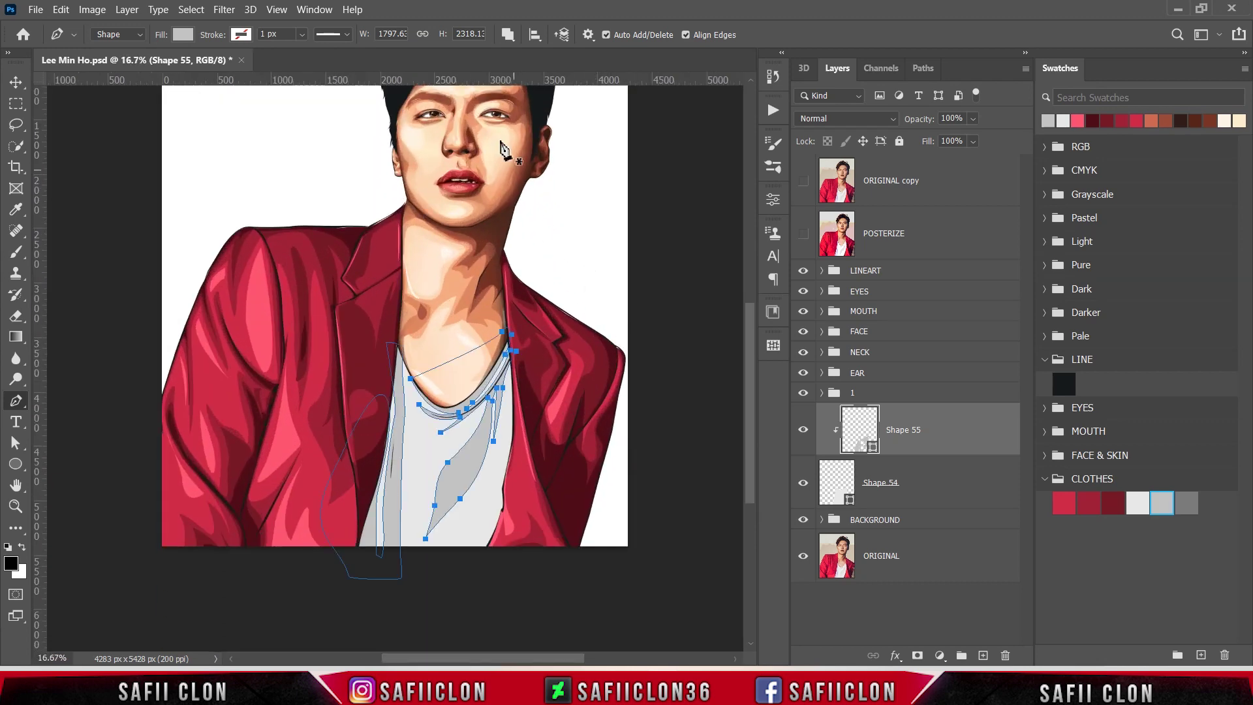
Set path operations to New Layer and show the posterized photo, zoomed on the shirt.
{"action": "left_click", "coordinate": [509, 35]}
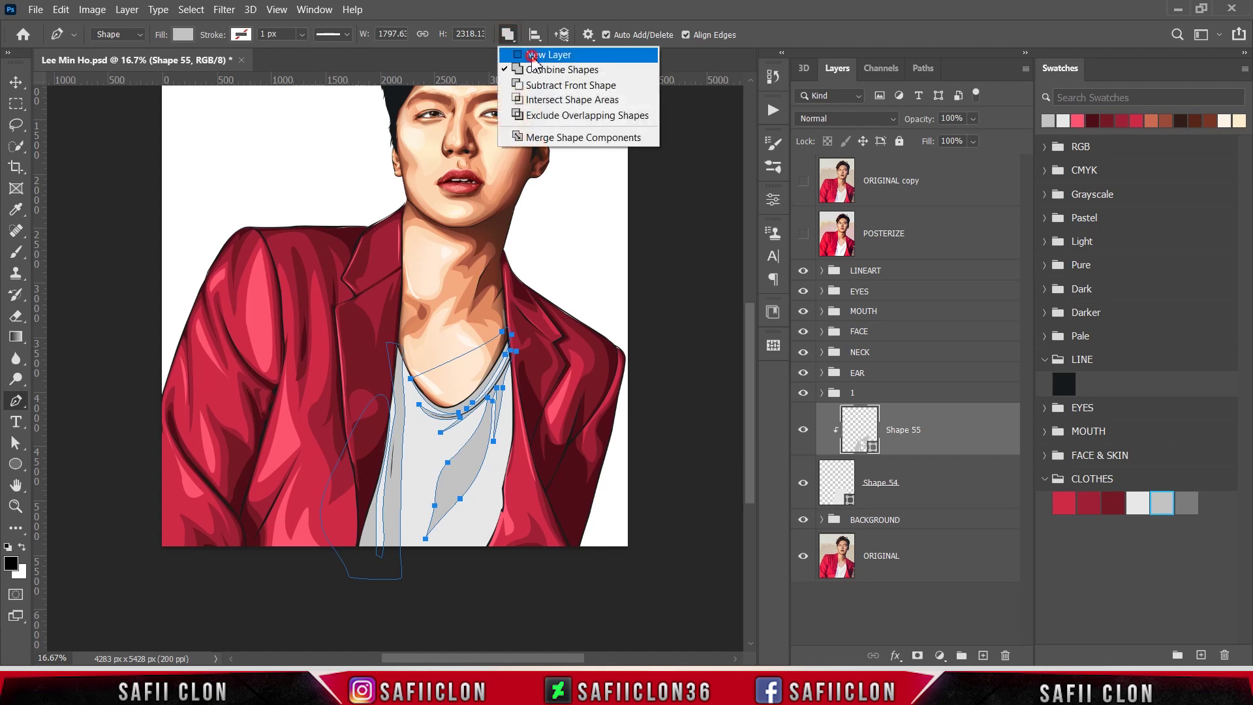
{"action": "left_click", "coordinate": [530, 51]}
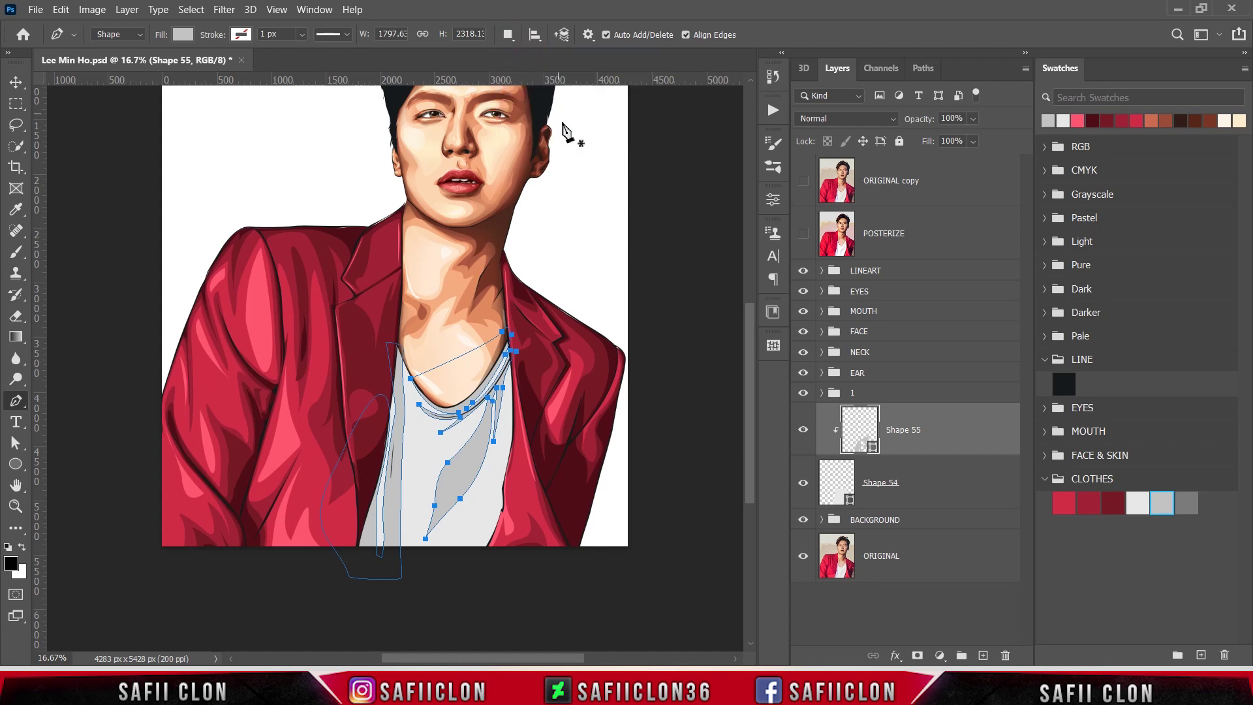
{"action": "left_click", "coordinate": [803, 234]}
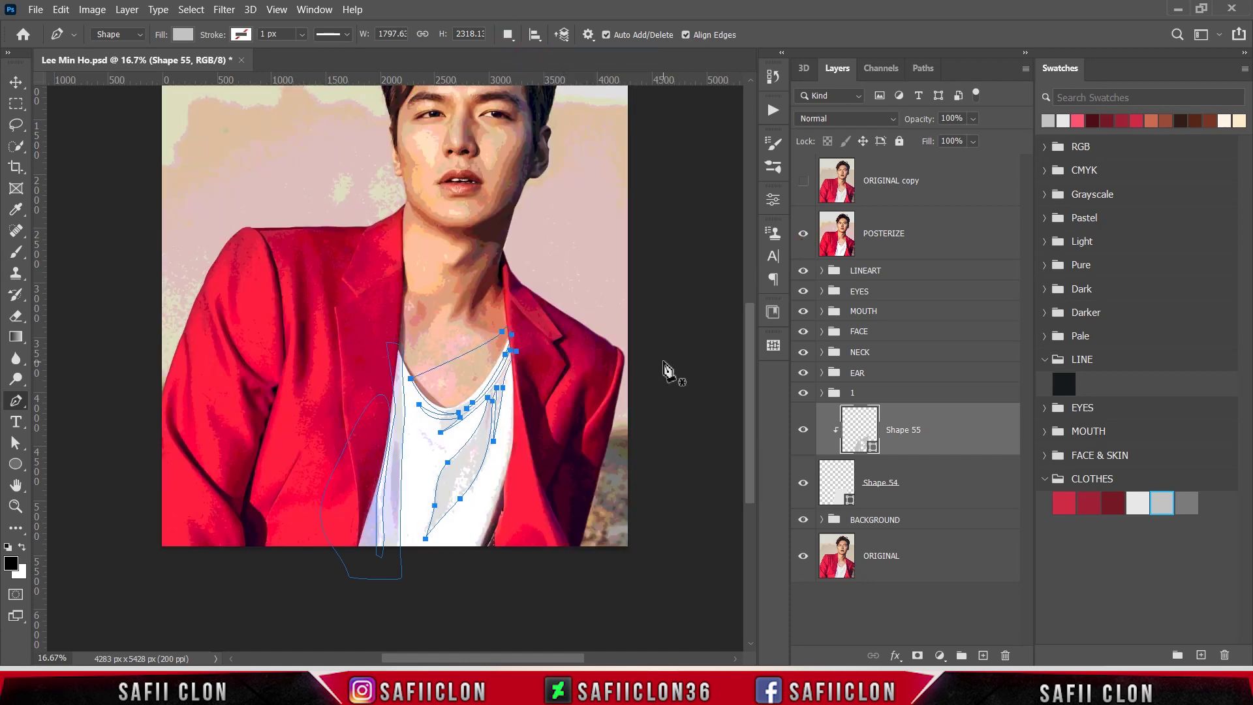
{"action": "key", "text": "ctrl+plus"}
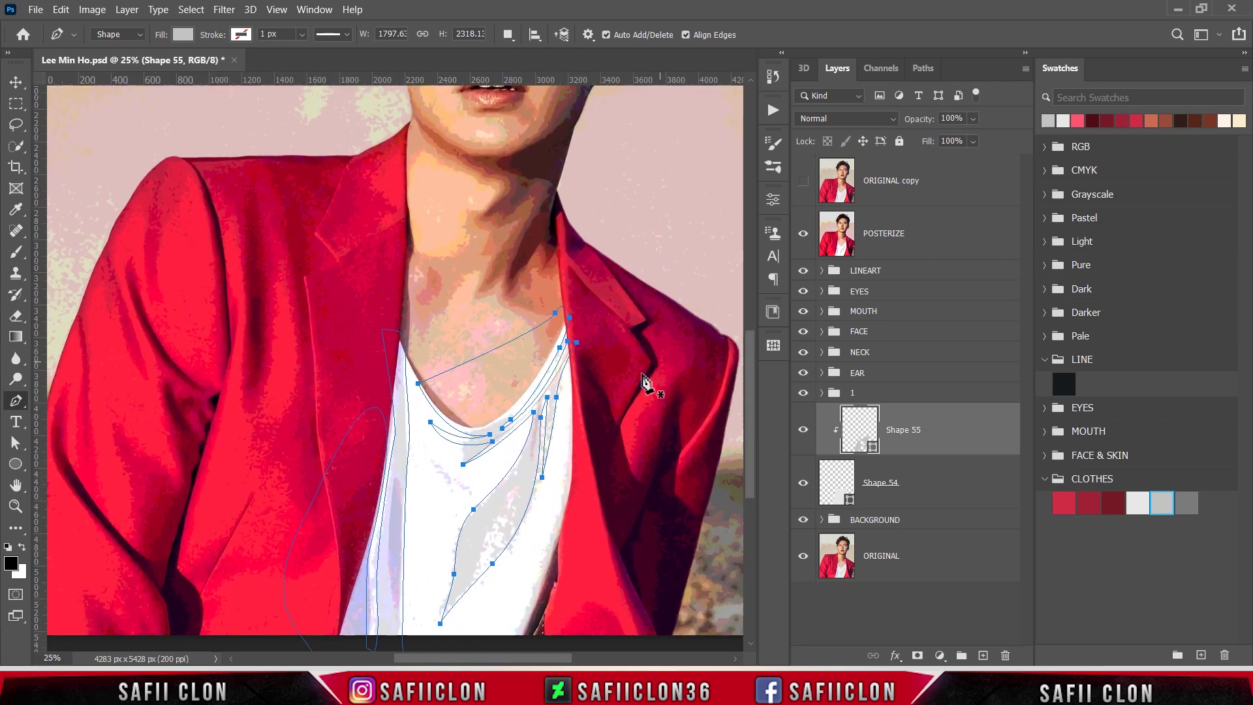
{"action": "scroll", "coordinate": [479, 474], "scroll_direction": "down", "scroll_amount": 2}
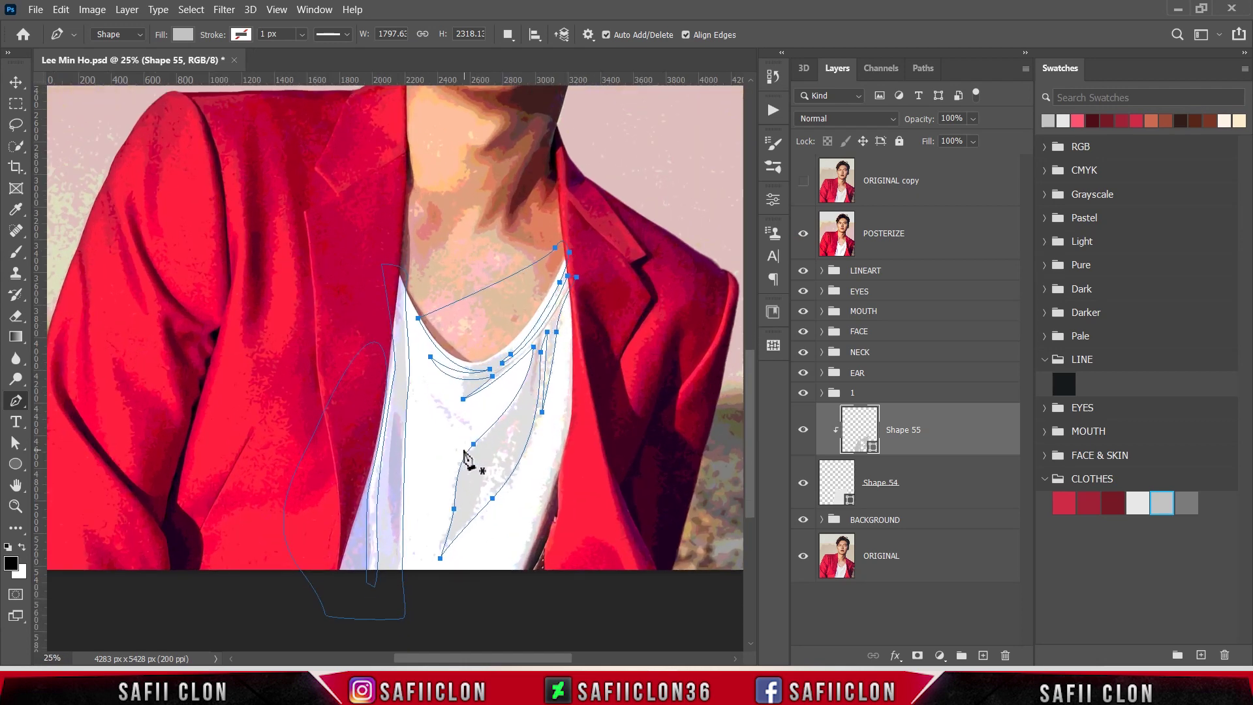
Draw a fold shadow shape along the shirt's left edge.
{"action": "left_click", "coordinate": [353, 592]}
{"action": "left_click_drag", "start_coordinate": [362, 537], "coordinate": [359, 514]}
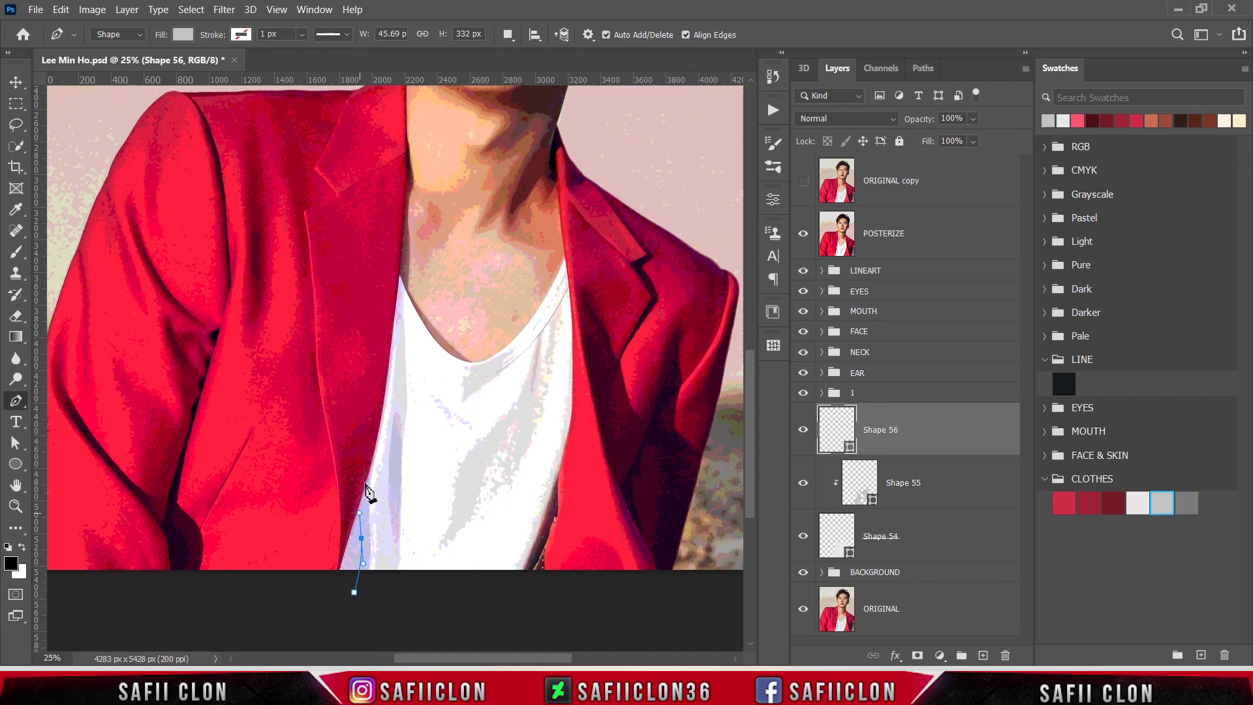
{"action": "left_click_drag", "start_coordinate": [366, 467], "coordinate": [369, 451]}
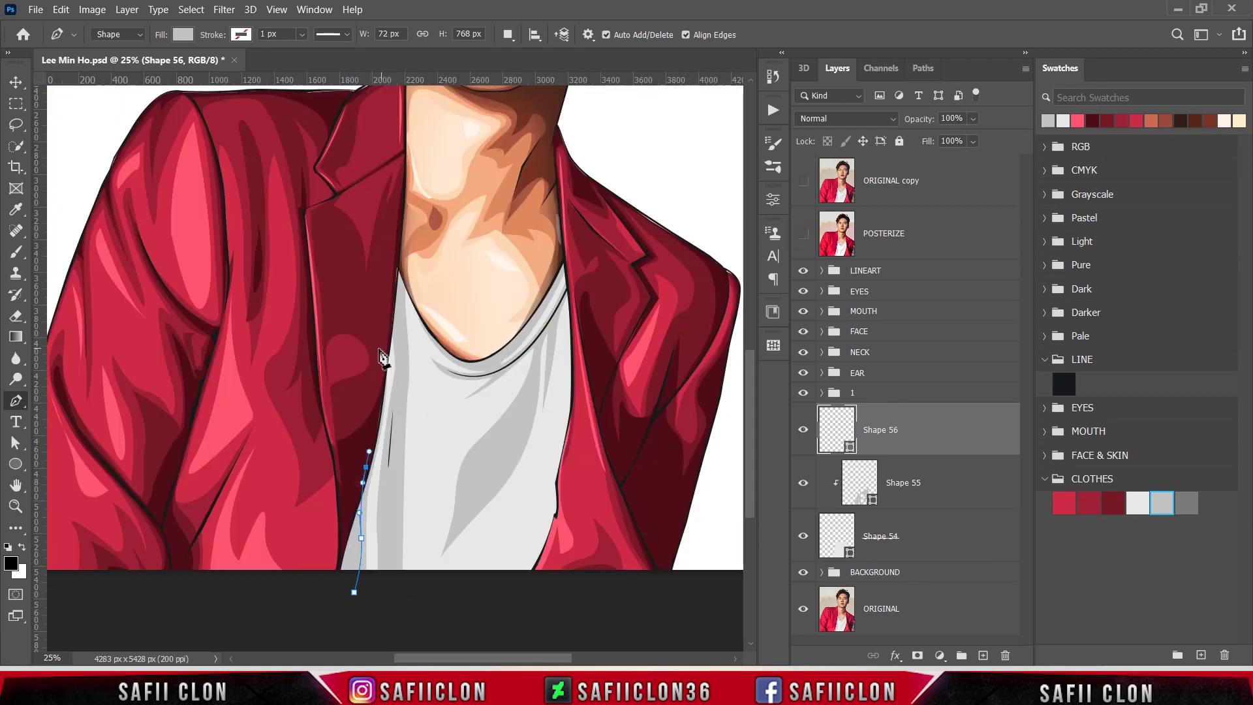
{"action": "left_click_drag", "start_coordinate": [329, 425], "coordinate": [316, 457]}
{"action": "left_click_drag", "start_coordinate": [305, 571], "coordinate": [342, 606]}
{"action": "left_click", "coordinate": [354, 593]}
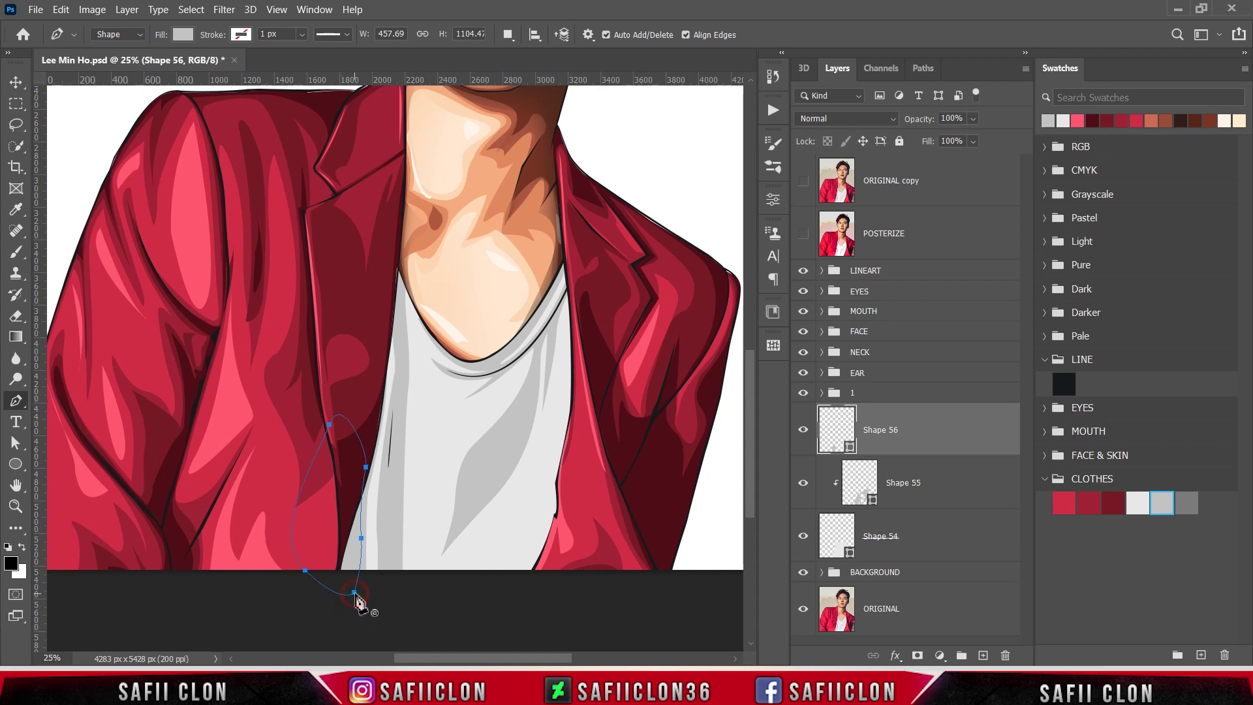
Fill the new Shape 56 mid-grey 7a7a7a and clip it to the shirt.
{"action": "double_click", "coordinate": [852, 449]}
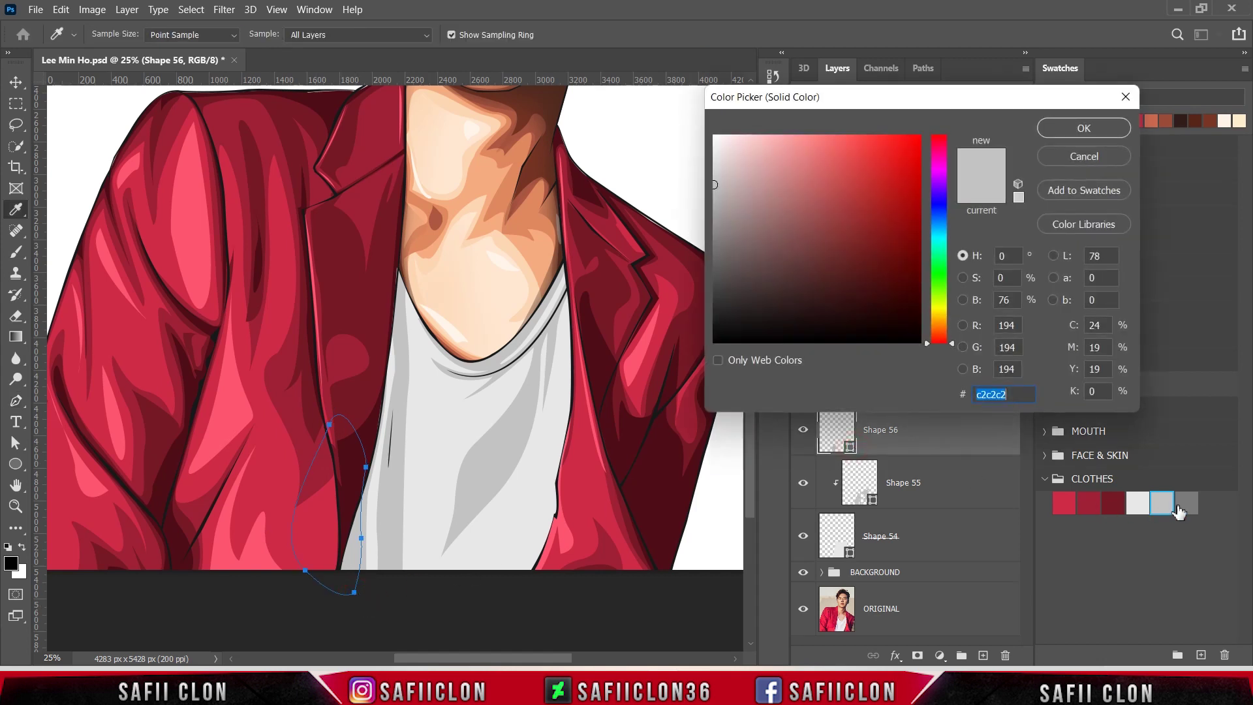
{"action": "left_click", "coordinate": [1194, 501]}
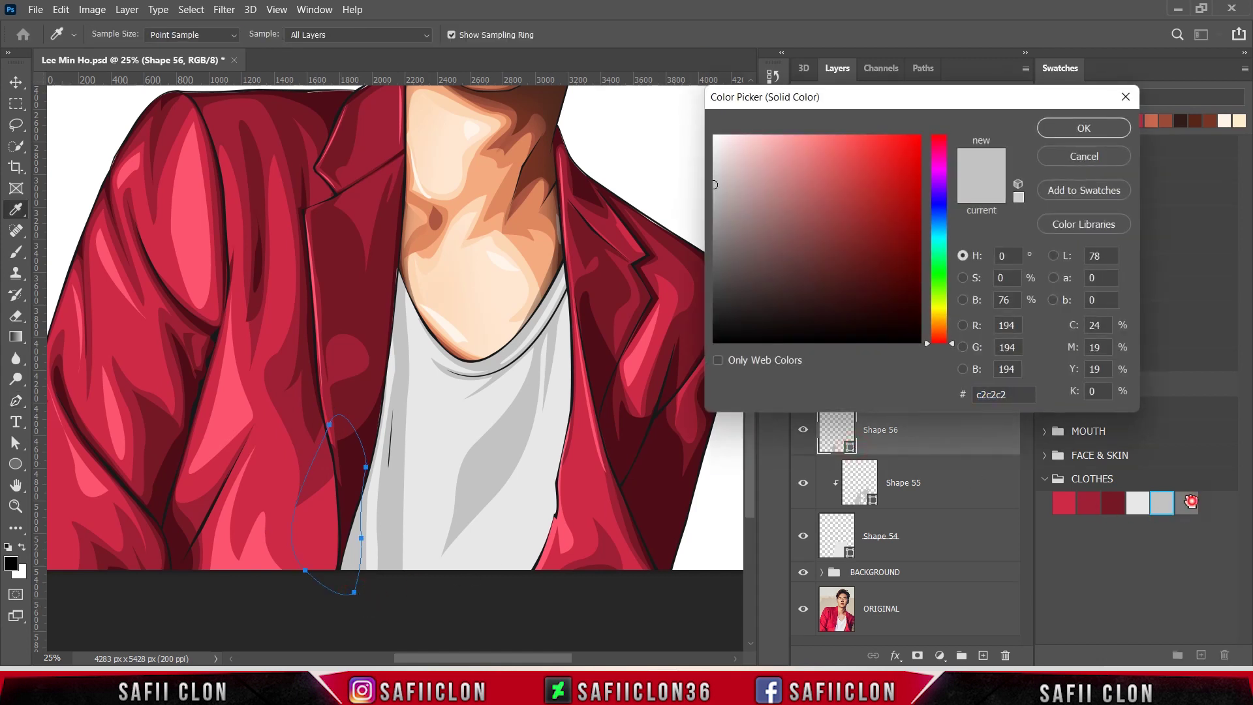
{"action": "left_click", "coordinate": [1084, 131]}
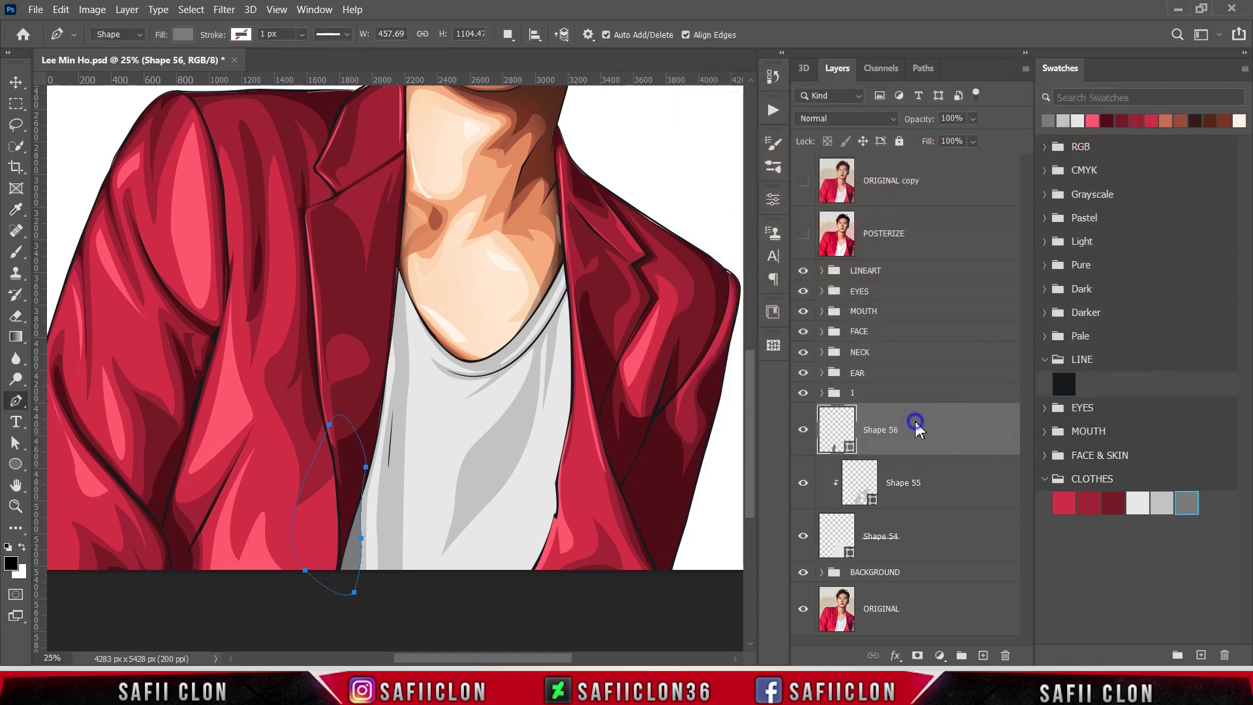
{"action": "right_click", "coordinate": [917, 428]}
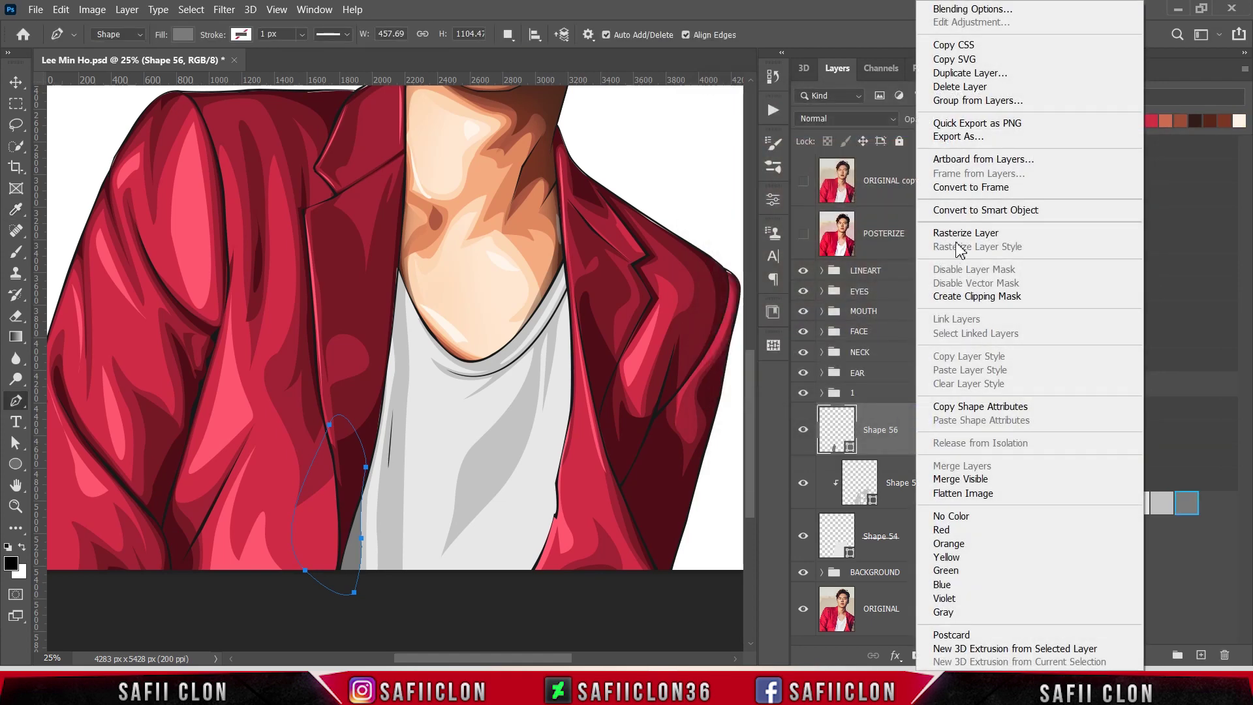
{"action": "left_click", "coordinate": [979, 297]}
Set path operations to Combine Shapes and show the POSTERIZE reference.
{"action": "left_click", "coordinate": [509, 35]}
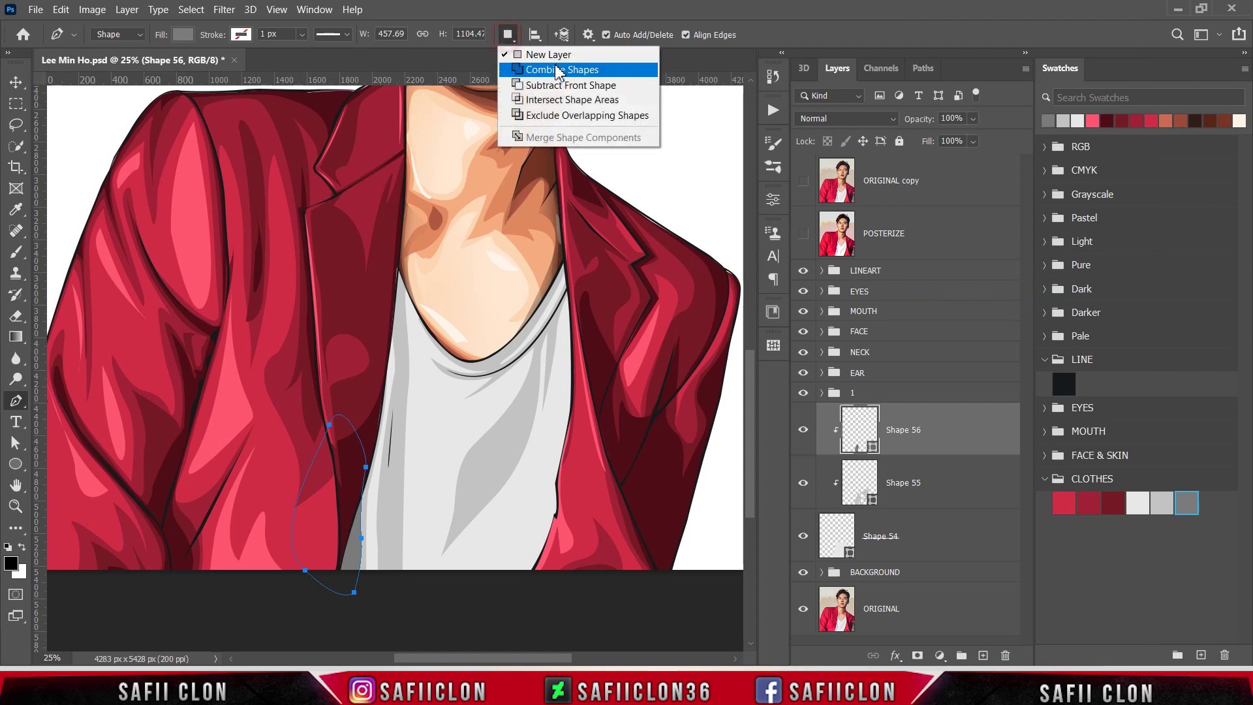
{"action": "left_click", "coordinate": [555, 70]}
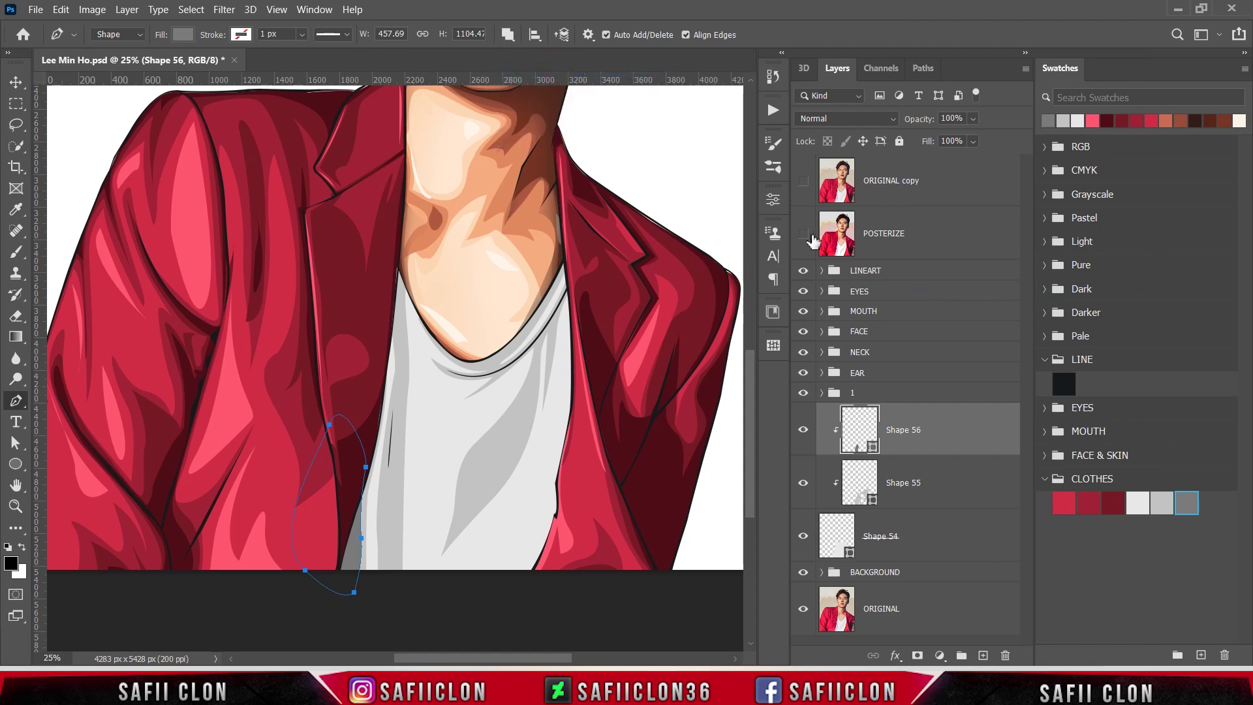
{"action": "left_click", "coordinate": [393, 410]}
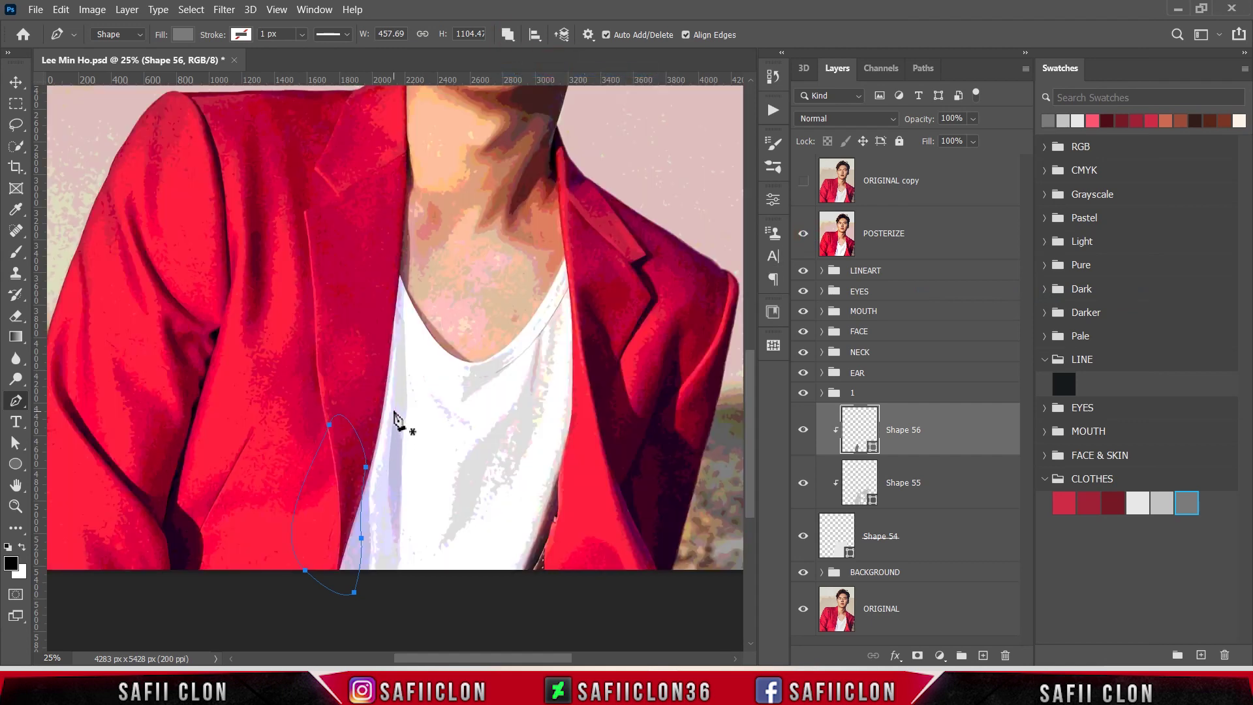
Trace a thin shading stripe down the shirt's left side.
{"action": "left_click", "coordinate": [387, 487]}
{"action": "left_click", "coordinate": [392, 569]}
{"action": "left_click", "coordinate": [400, 503]}
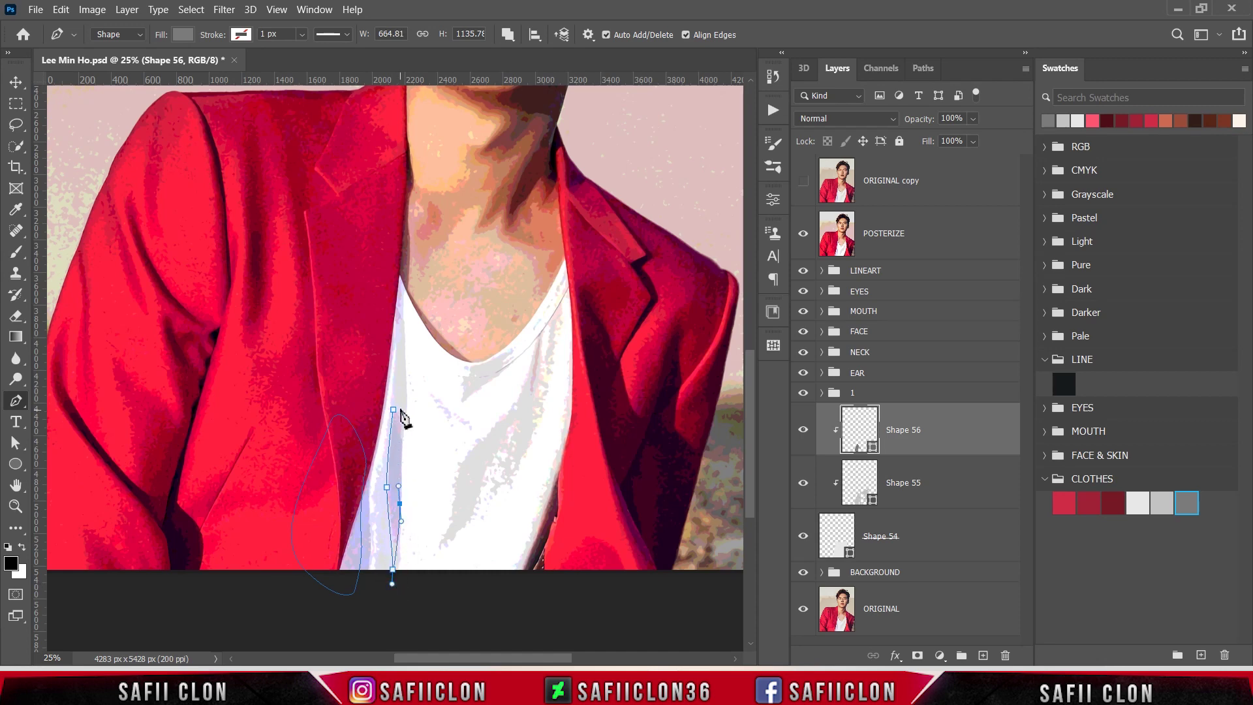
{"action": "left_click_drag", "start_coordinate": [393, 410], "coordinate": [399, 395]}
With POSTERIZE hidden, draw a curved shadow shape under the neckline.
{"action": "left_click", "coordinate": [804, 235]}
{"action": "left_click", "coordinate": [565, 259]}
{"action": "left_click_drag", "start_coordinate": [529, 324], "coordinate": [534, 320]}
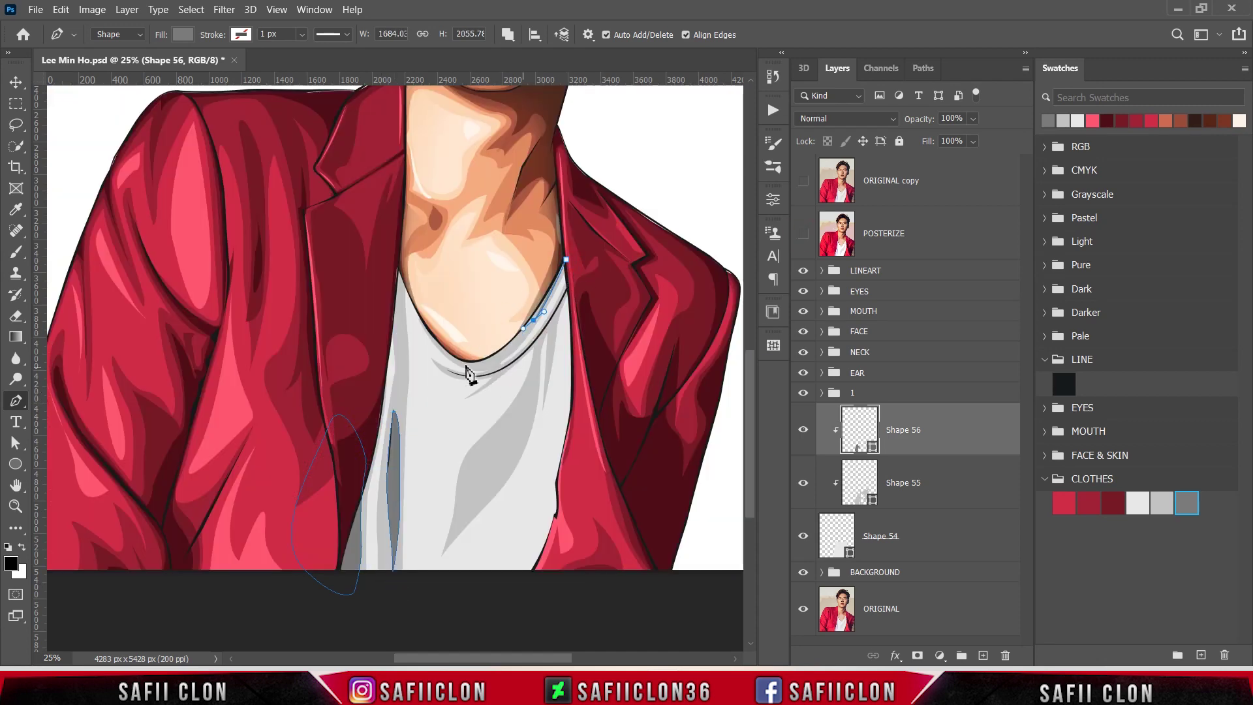
{"action": "left_click_drag", "start_coordinate": [436, 342], "coordinate": [389, 294]}
{"action": "left_click", "coordinate": [565, 259]}
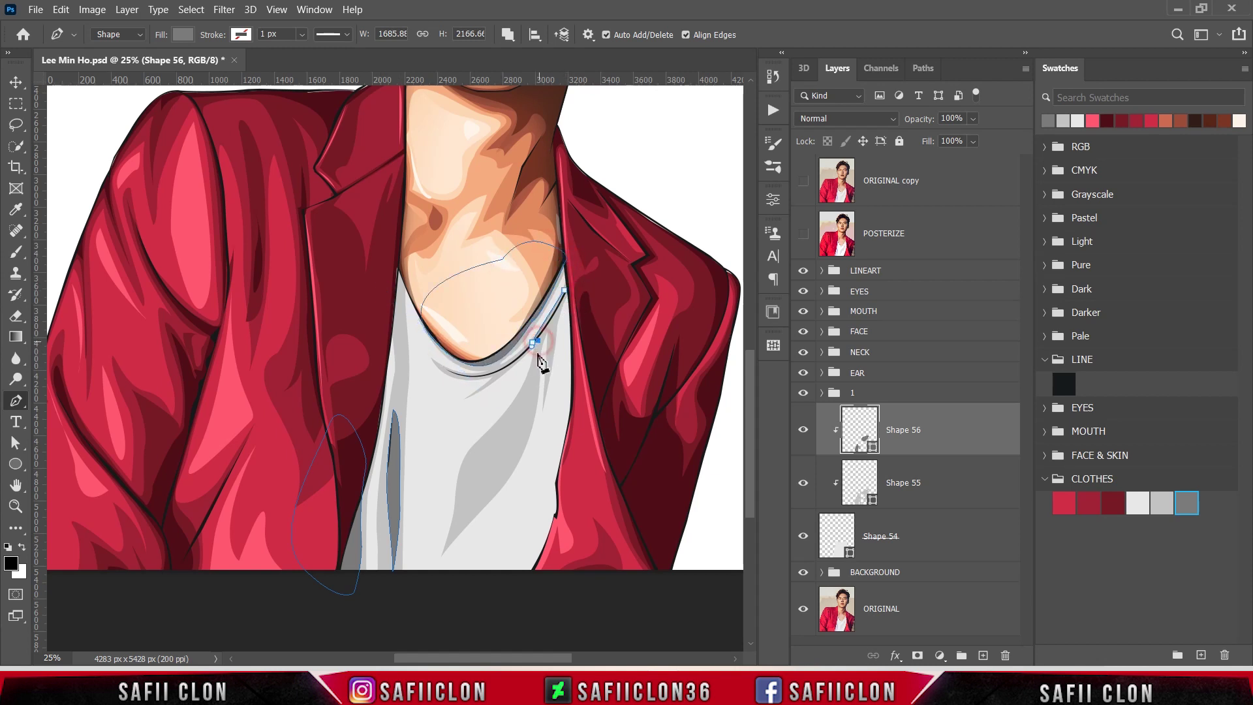
{"action": "left_click_drag", "start_coordinate": [509, 418], "coordinate": [483, 455]}
{"action": "left_click_drag", "start_coordinate": [545, 347], "coordinate": [563, 317]}
{"action": "key", "text": "Escape"}
Add a small four-point shading shape left of the neck.
{"action": "left_click", "coordinate": [413, 268]}
{"action": "left_click", "coordinate": [399, 301]}
{"action": "left_click", "coordinate": [378, 353]}
{"action": "left_click", "coordinate": [388, 245]}
{"action": "left_click", "coordinate": [413, 269]}
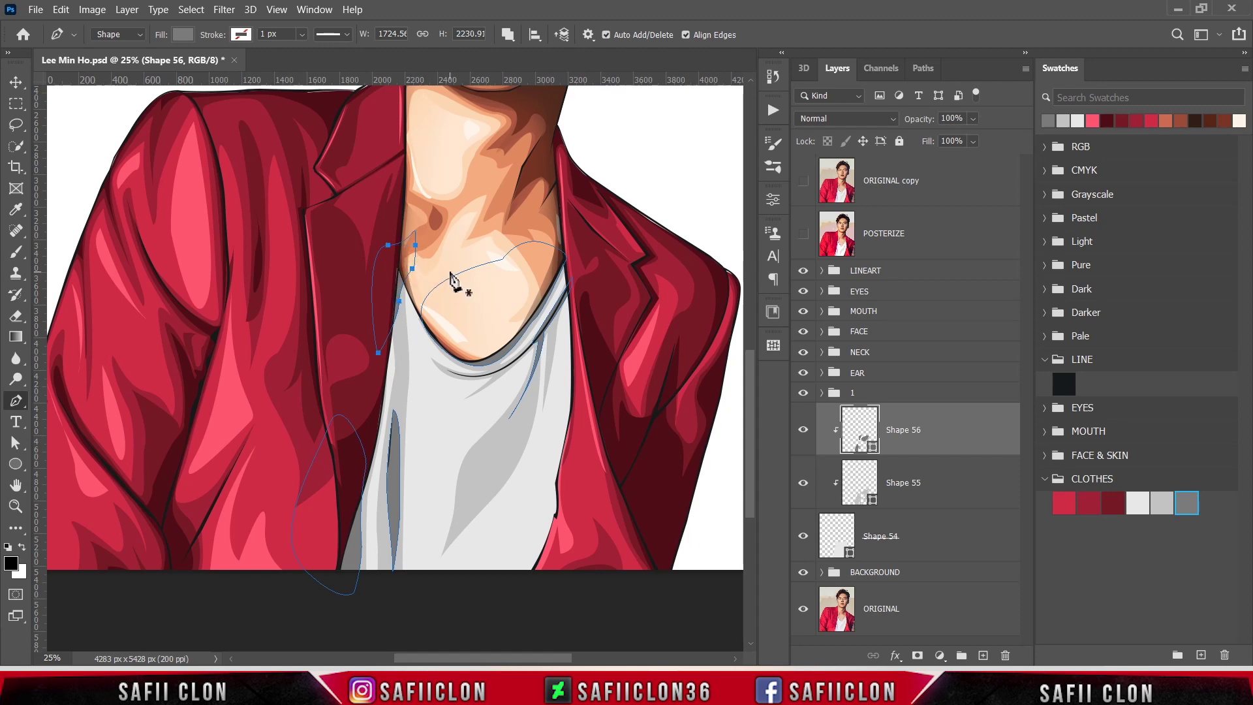
{"action": "scroll", "coordinate": [452, 279], "scroll_direction": "down", "scroll_amount": 1}
{"action": "scroll", "coordinate": [453, 313], "scroll_direction": "down", "scroll_amount": 2}
{"action": "scroll", "coordinate": [452, 356], "scroll_direction": "up", "scroll_amount": 2}
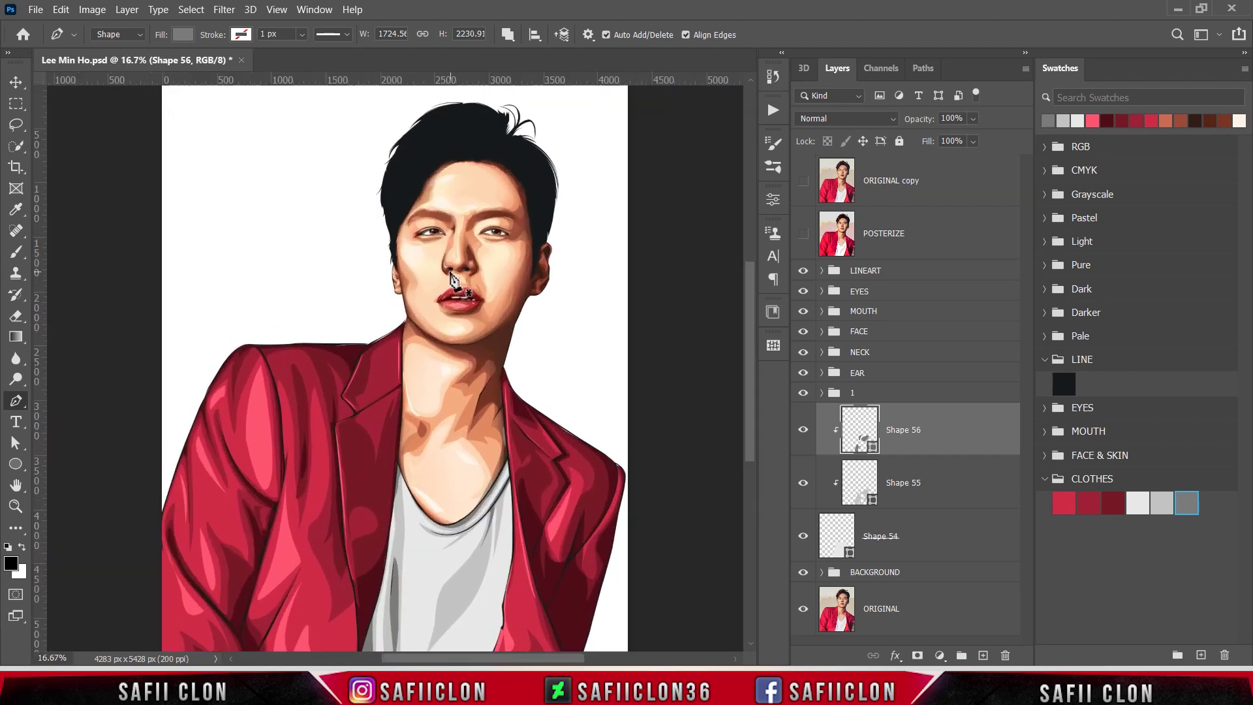
{"action": "scroll", "coordinate": [550, 436], "scroll_direction": "down", "scroll_amount": 3}
{"action": "scroll", "coordinate": [549, 434], "scroll_direction": "down", "scroll_amount": 1}
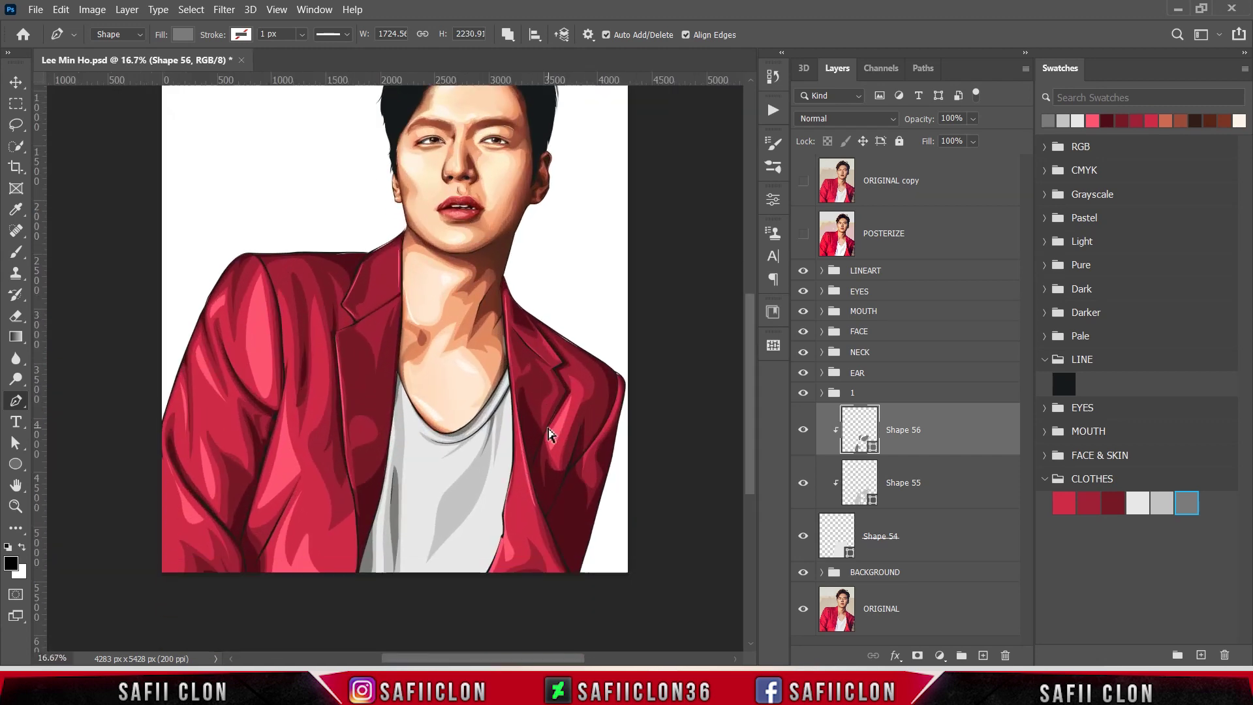
{"action": "left_click", "coordinate": [508, 35]}
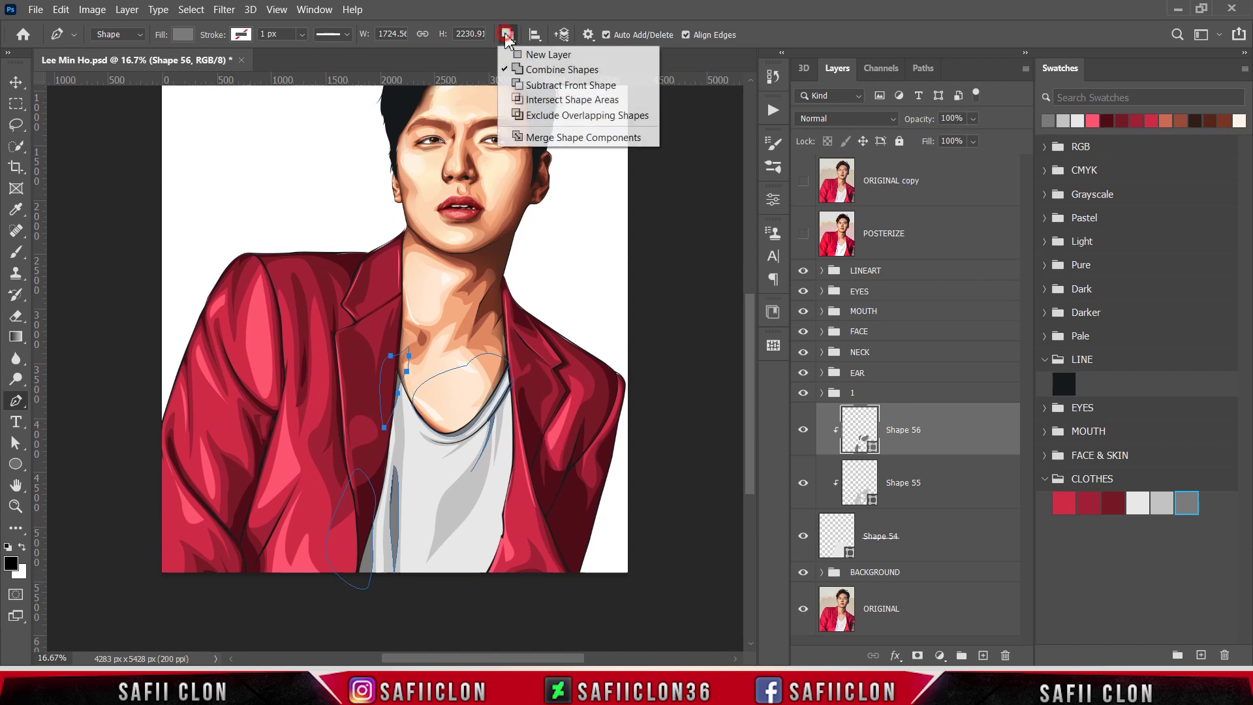
Draw a new Shape 57 shading layer along the shirt's right edge.
{"action": "left_click", "coordinate": [530, 55]}
{"action": "left_click", "coordinate": [510, 430]}
{"action": "left_click_drag", "start_coordinate": [496, 489], "coordinate": [495, 504]}
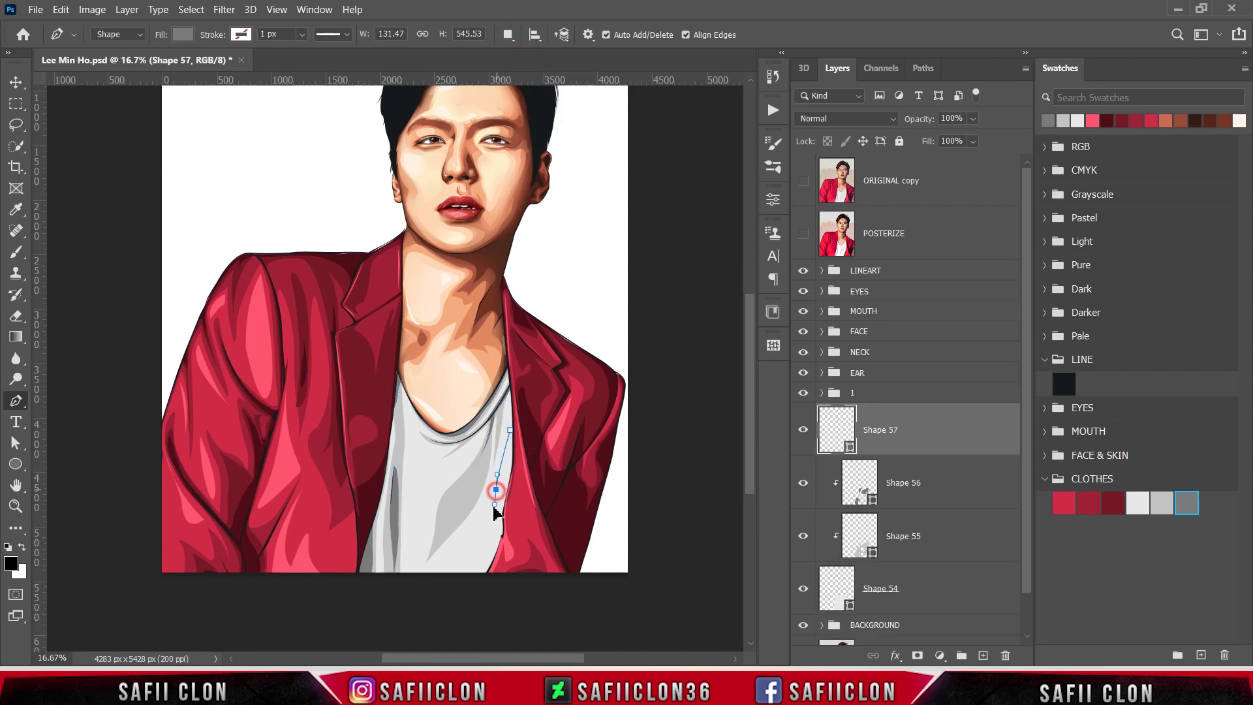
{"action": "mouse_move", "coordinate": [454, 569]}
{"action": "left_mouse_down"}
{"action": "mouse_move", "coordinate": [415, 585]}
{"action": "mouse_move", "coordinate": [491, 574]}
{"action": "left_mouse_up"}
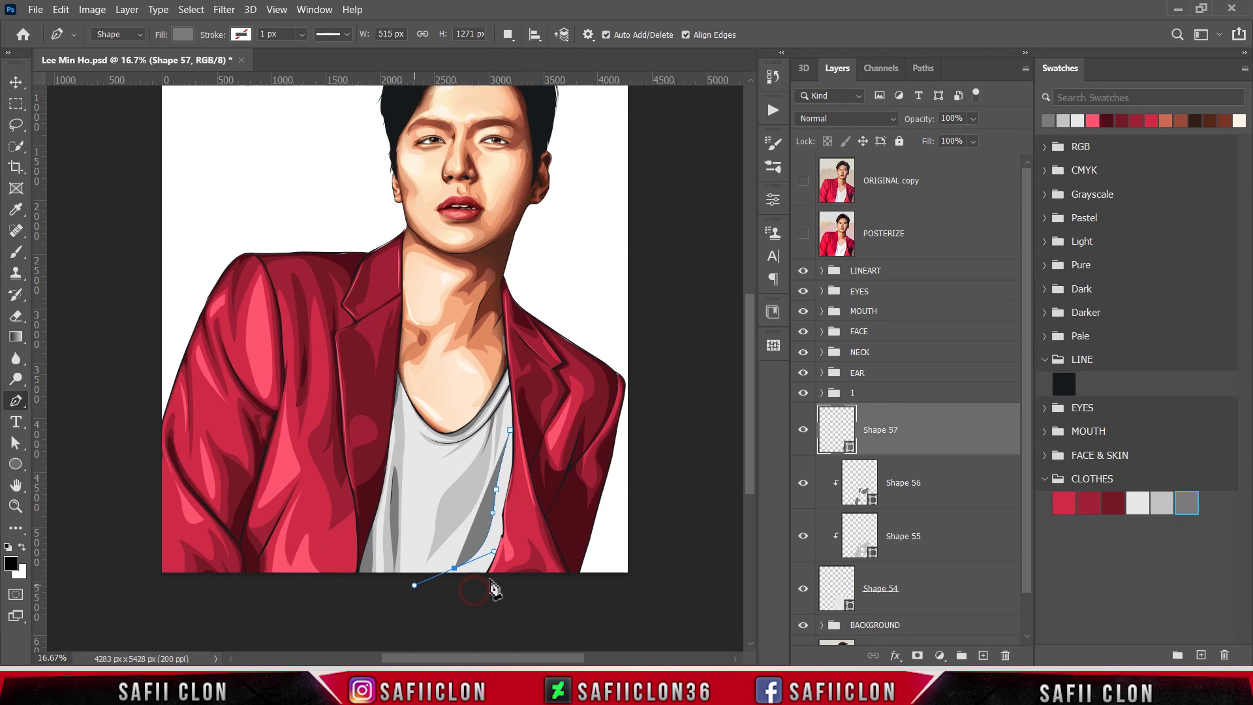
{"action": "left_click", "coordinate": [518, 558]}
{"action": "left_click", "coordinate": [529, 481]}
{"action": "left_click_drag", "start_coordinate": [510, 430], "coordinate": [525, 415]}
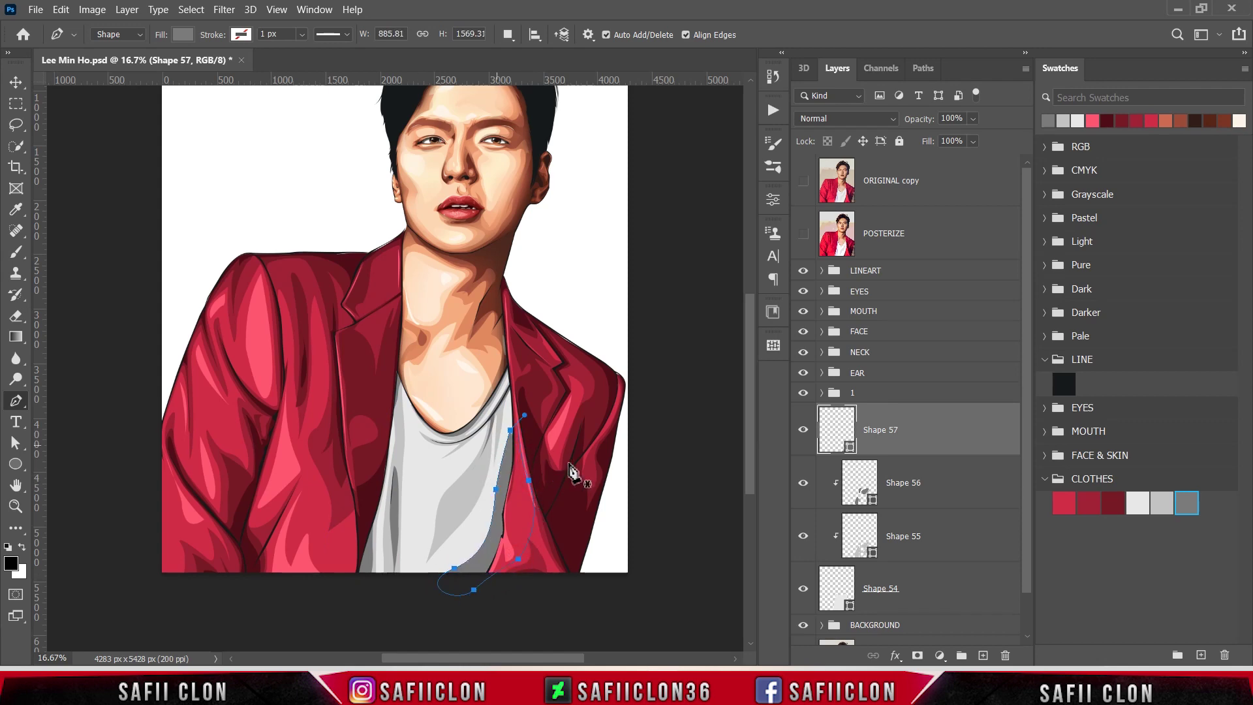
Clip Shape 57 to the shirt, fill it light grey d6d6d6, and select Shapes 54–57.
{"action": "right_click", "coordinate": [907, 428]}
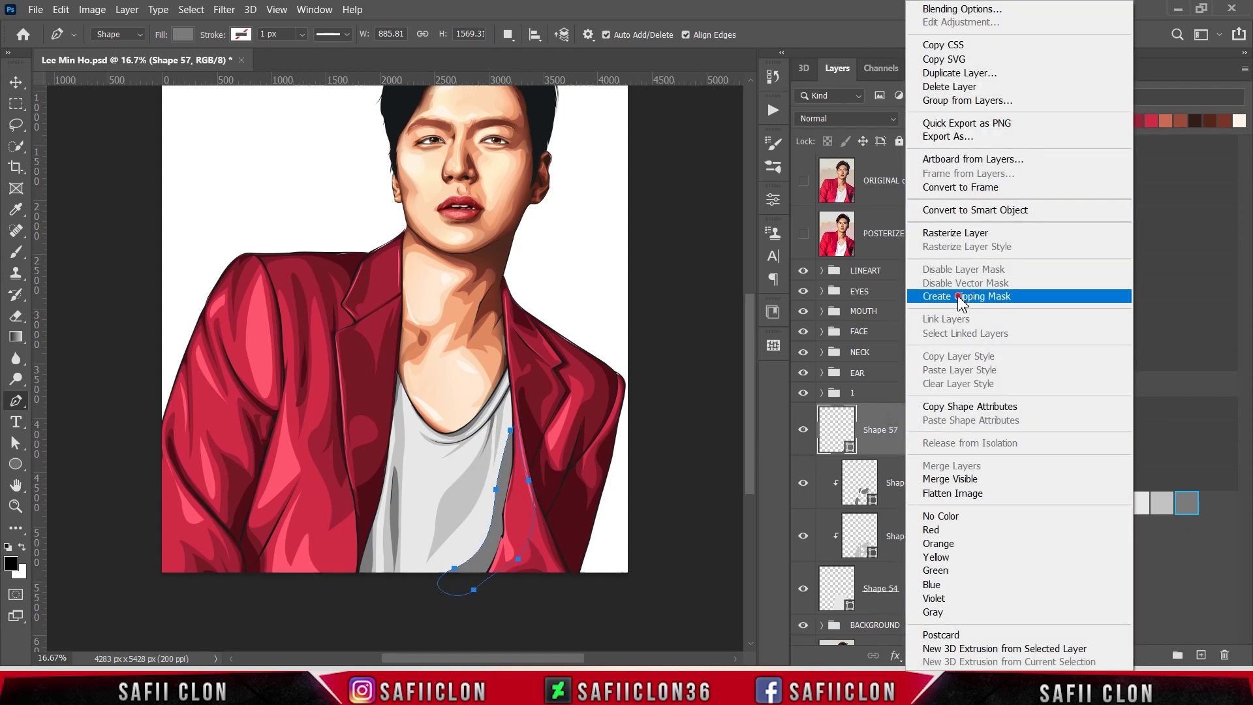
{"action": "left_click", "coordinate": [962, 297]}
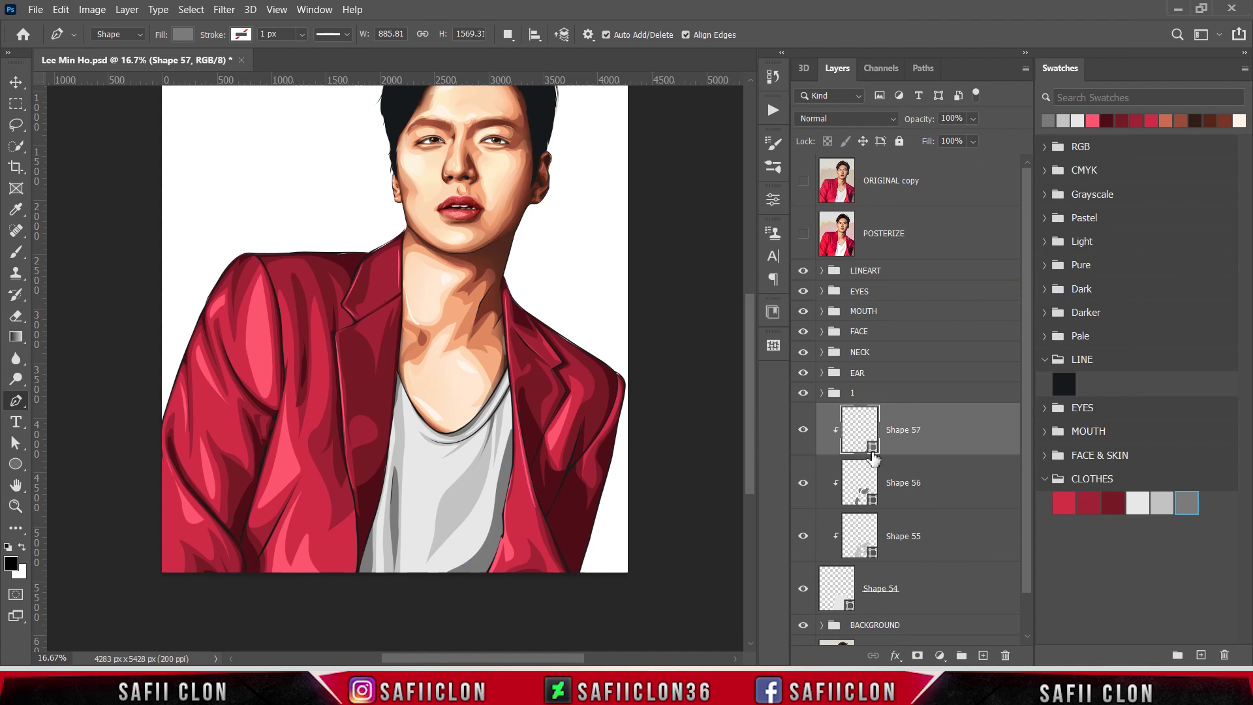
{"action": "double_click", "coordinate": [872, 449]}
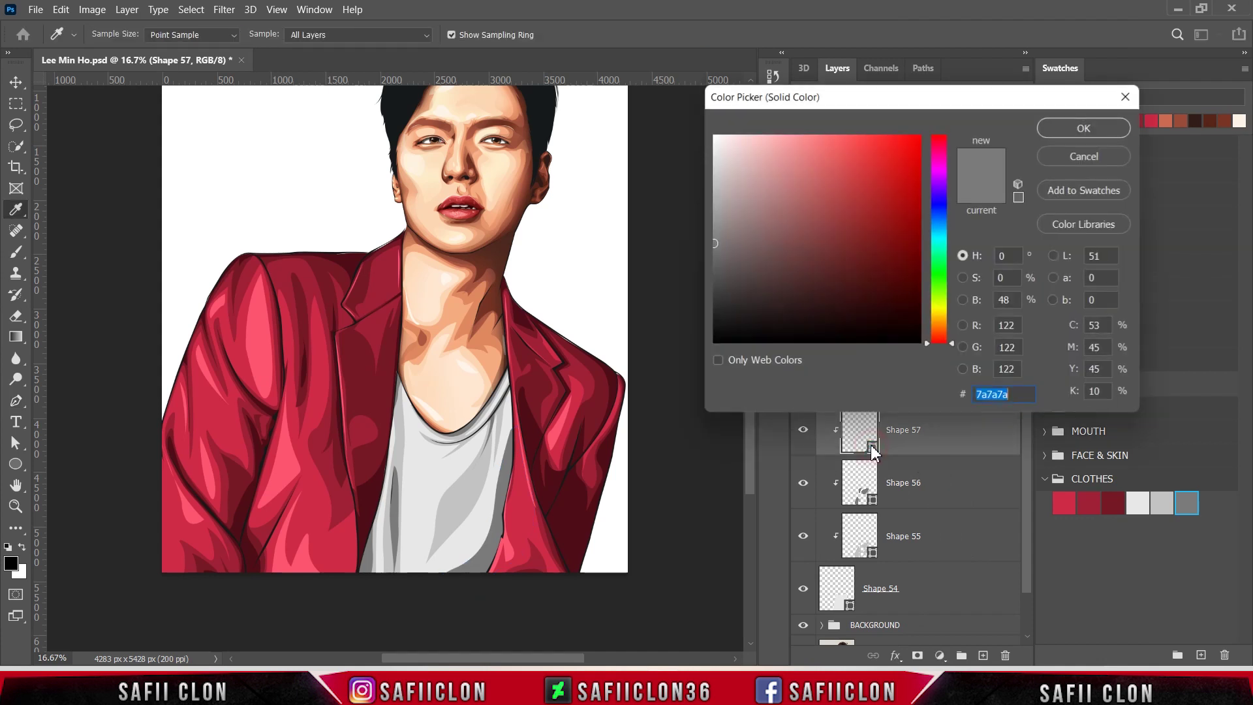
{"action": "left_click", "coordinate": [480, 530]}
{"action": "mouse_move", "coordinate": [718, 151]}
{"action": "left_mouse_down"}
{"action": "mouse_move", "coordinate": [706, 126]}
{"action": "mouse_move", "coordinate": [692, 169]}
{"action": "left_mouse_up"}
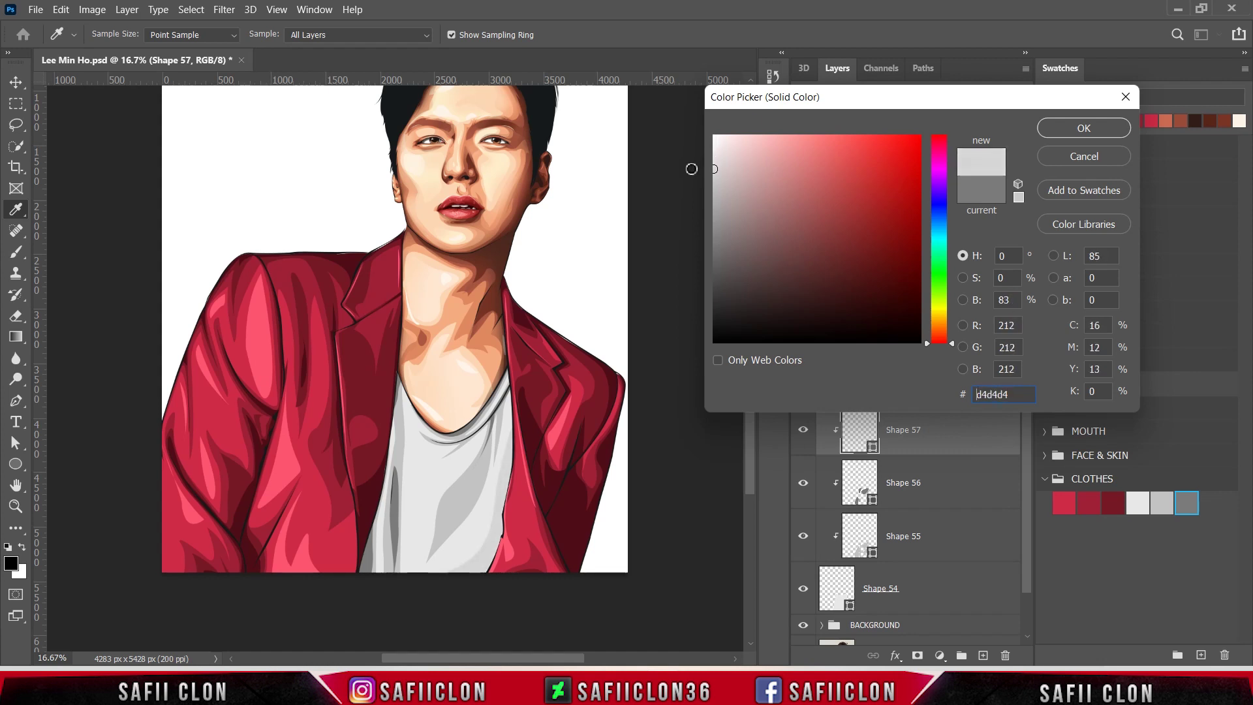
{"action": "left_click", "coordinate": [1060, 138]}
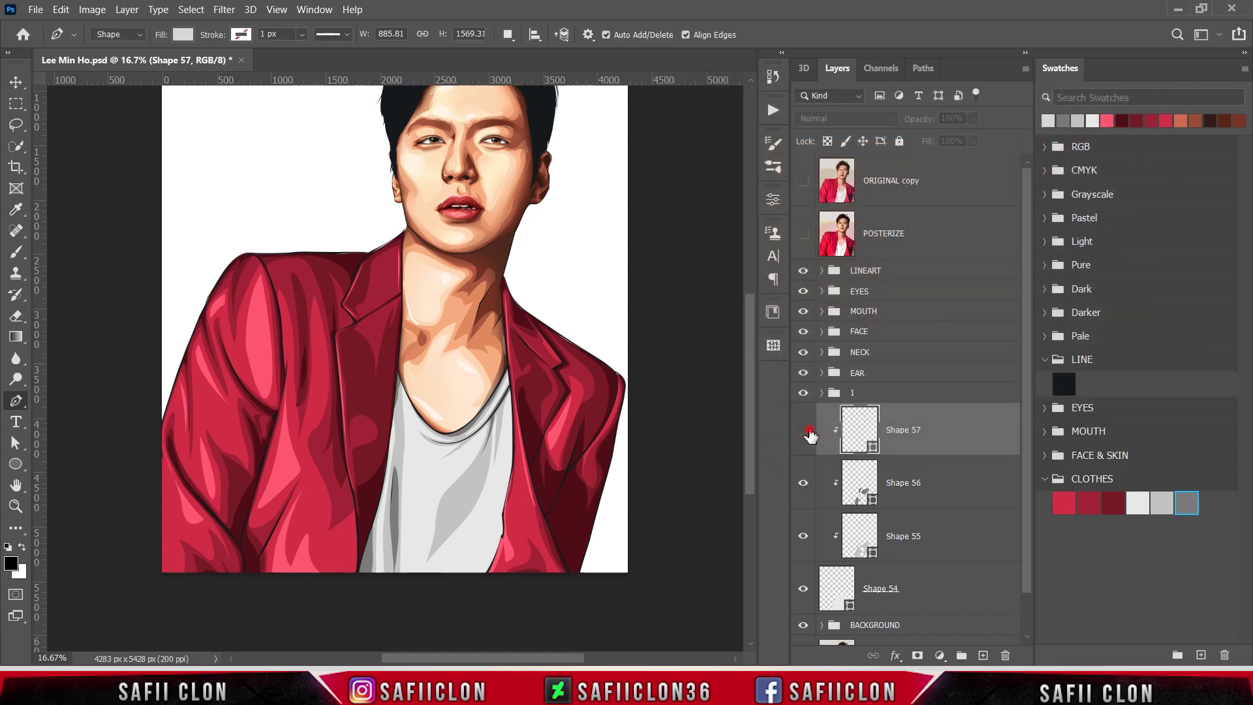
{"action": "left_click", "coordinate": [810, 434]}
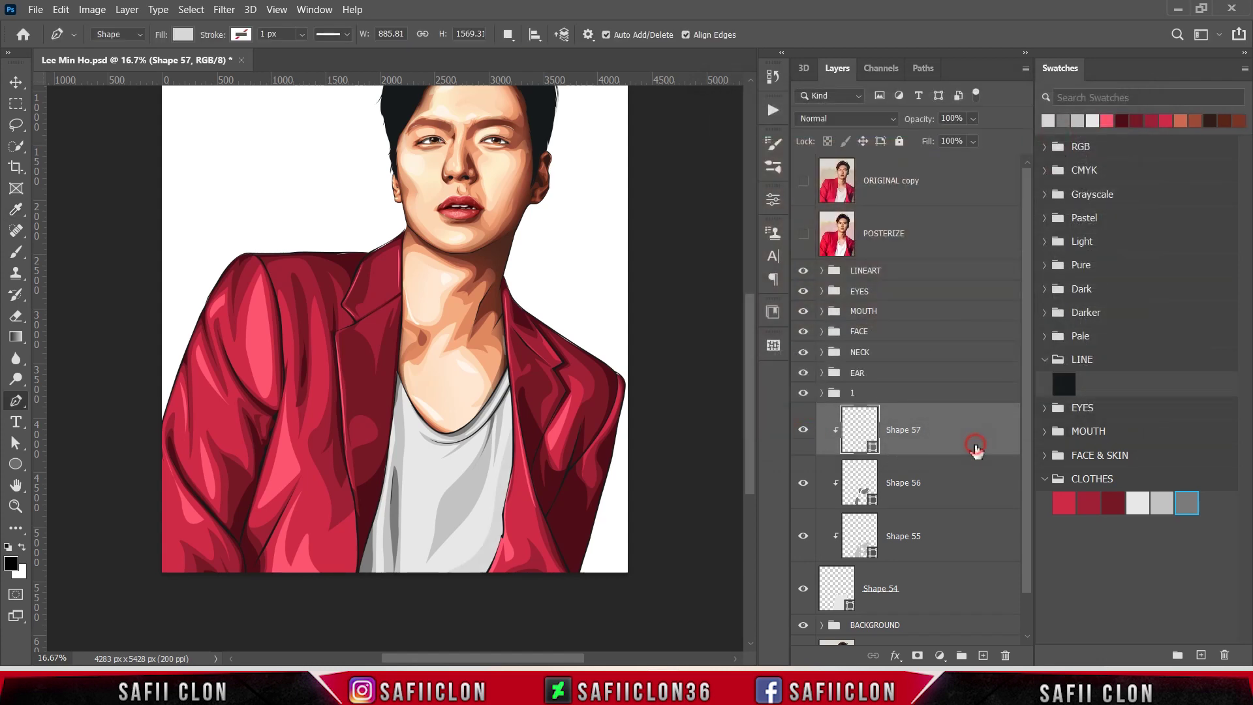
{"action": "left_click", "coordinate": [954, 591], "text": "shift"}
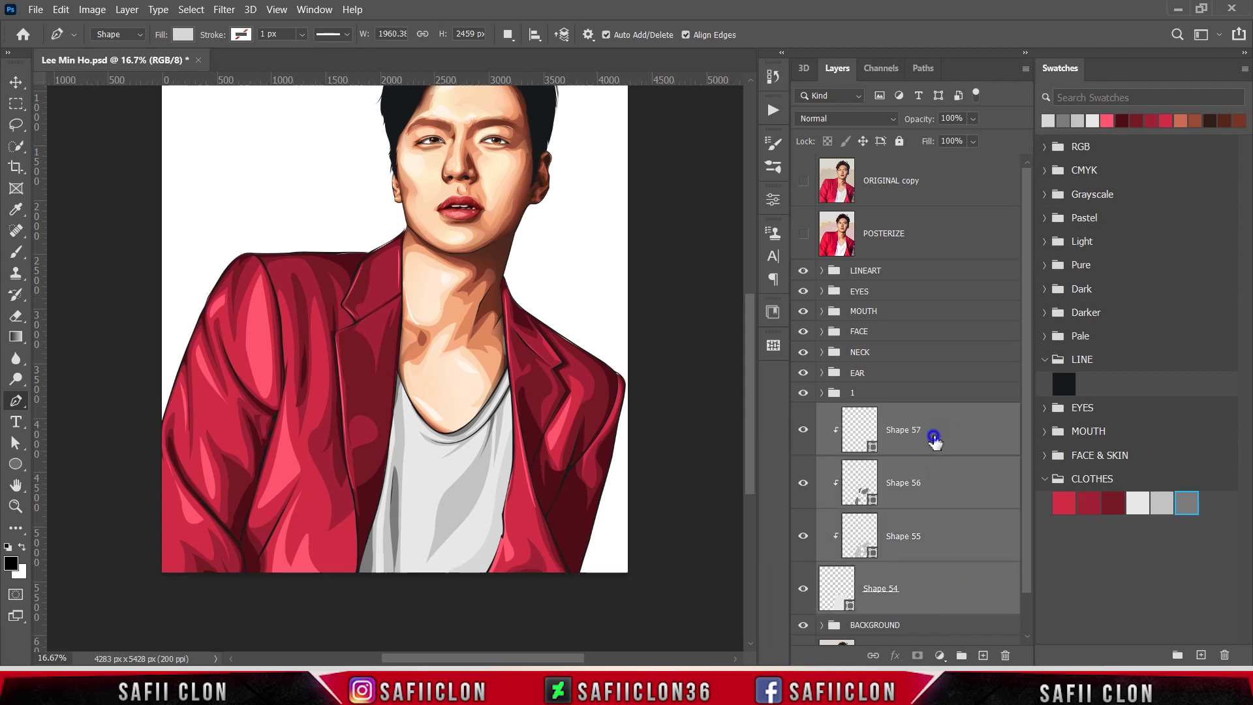
Group Shapes 54–57 into group 2.
{"action": "right_click", "coordinate": [927, 437]}
{"action": "left_click", "coordinate": [992, 100]}
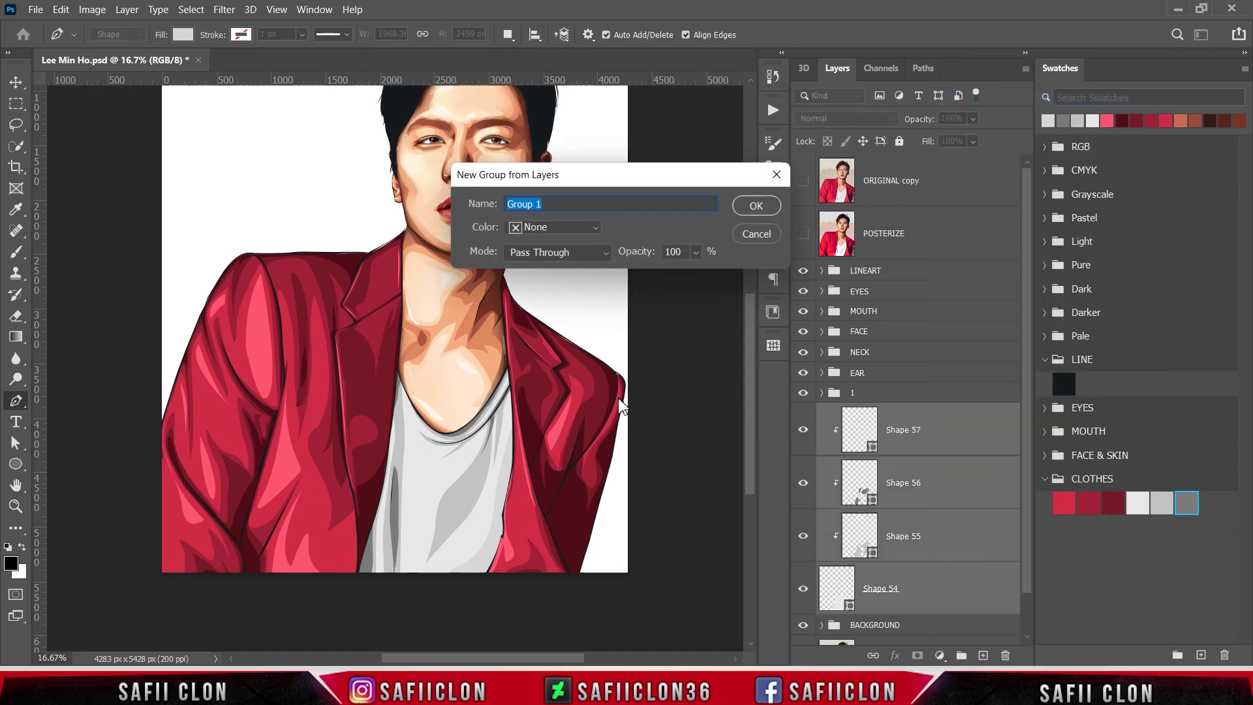
{"action": "left_click", "coordinate": [756, 206]}
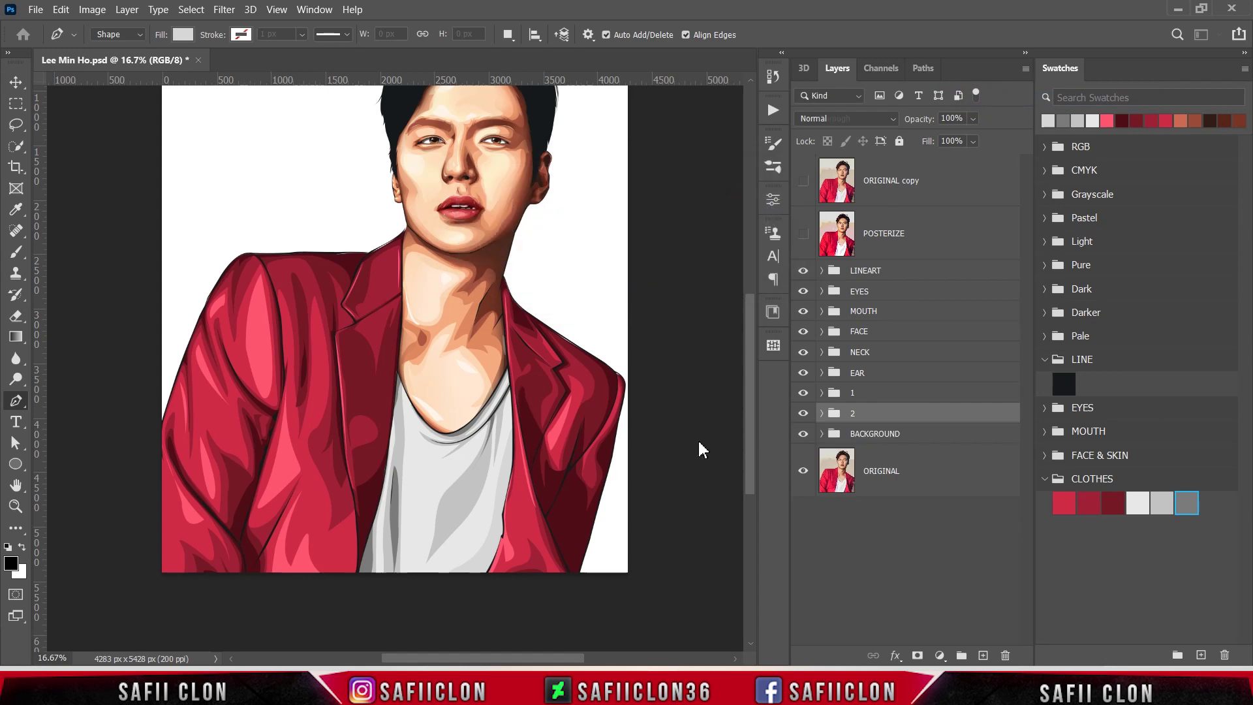
Nest groups 1 and 2 in a CLOTHES group, check its visibility, and save.
{"action": "left_click", "coordinate": [897, 394], "text": "shift"}
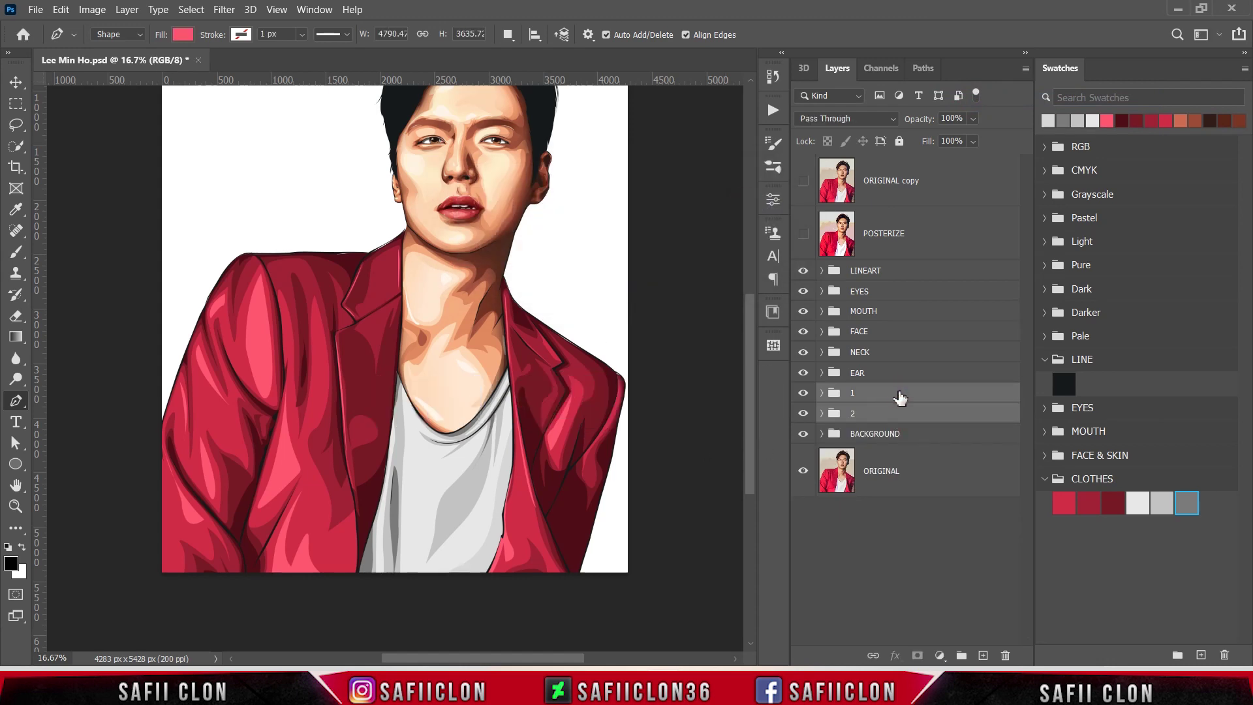
{"action": "right_click", "coordinate": [900, 398]}
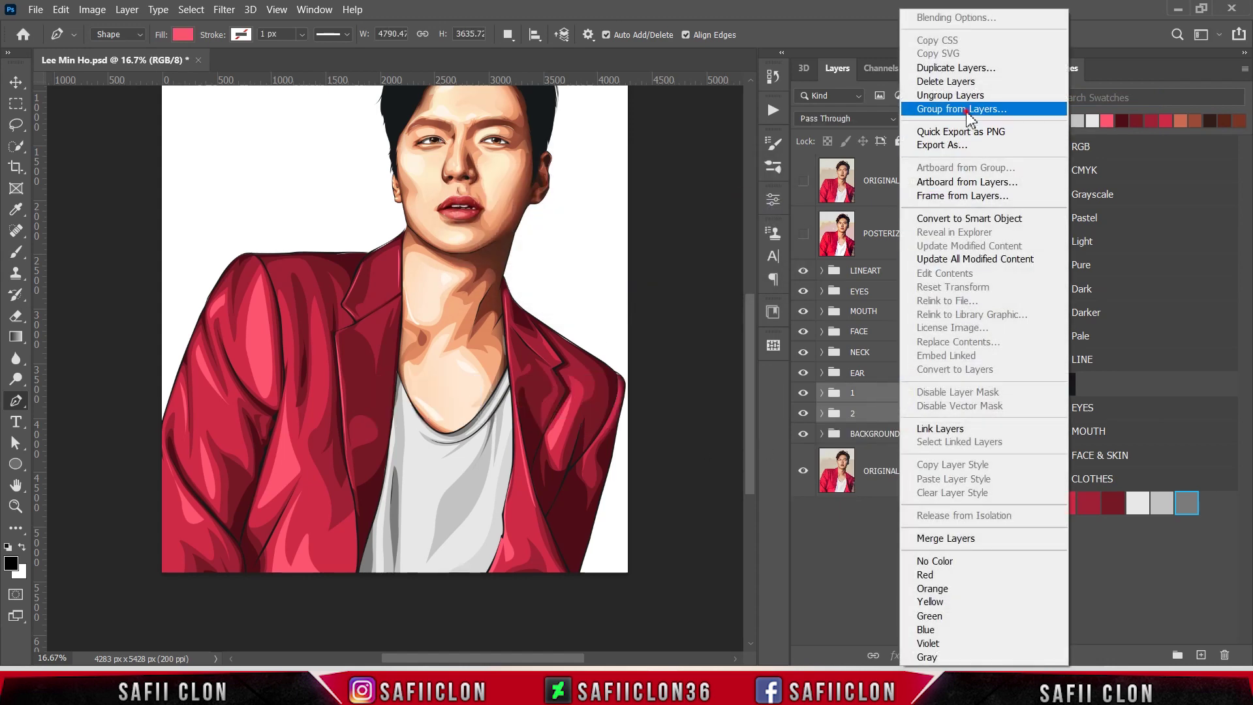
{"action": "left_click", "coordinate": [920, 113]}
{"action": "type", "text": "CLOTHES"}
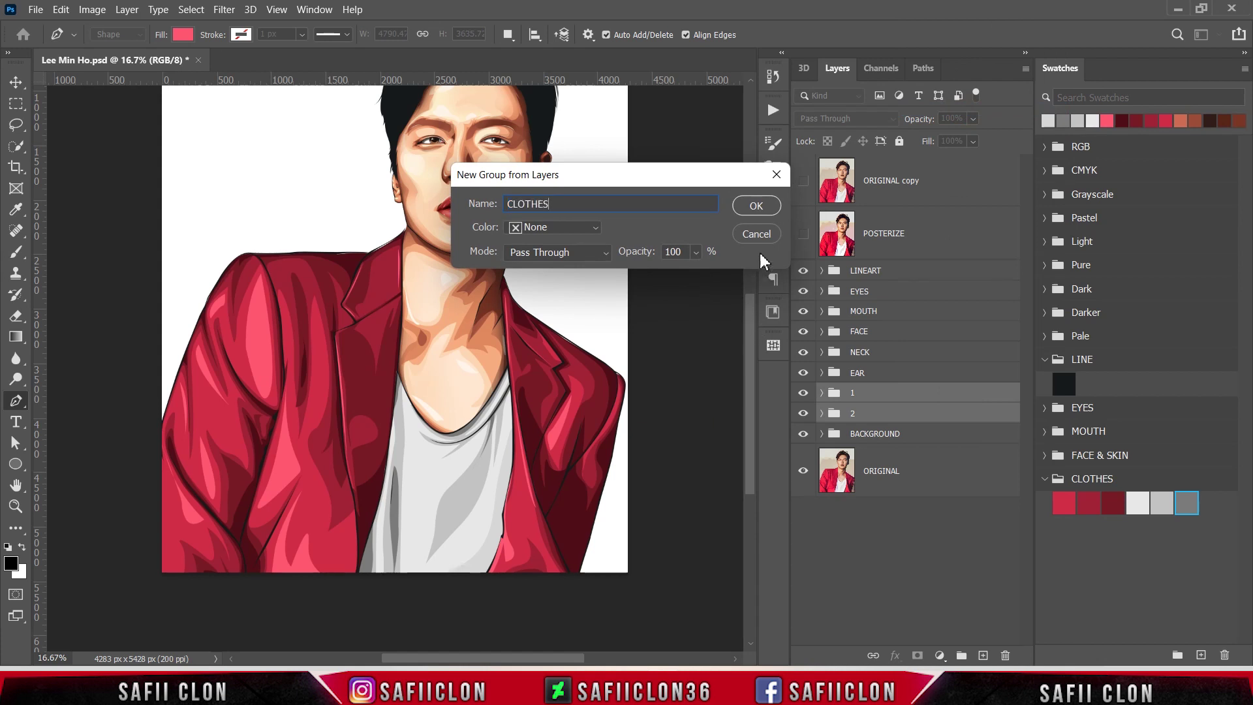
{"action": "left_click", "coordinate": [756, 206]}
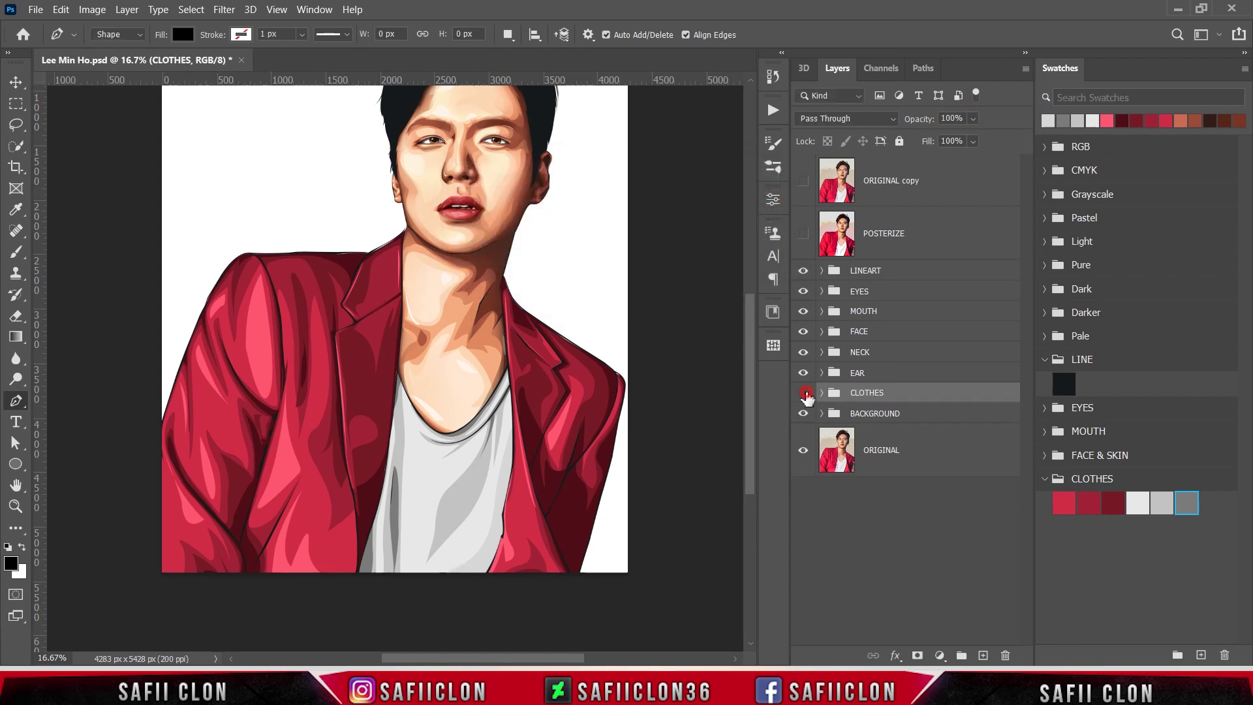
{"action": "left_click", "coordinate": [805, 394]}
{"action": "left_click", "coordinate": [805, 394]}
{"action": "left_click", "coordinate": [804, 393]}
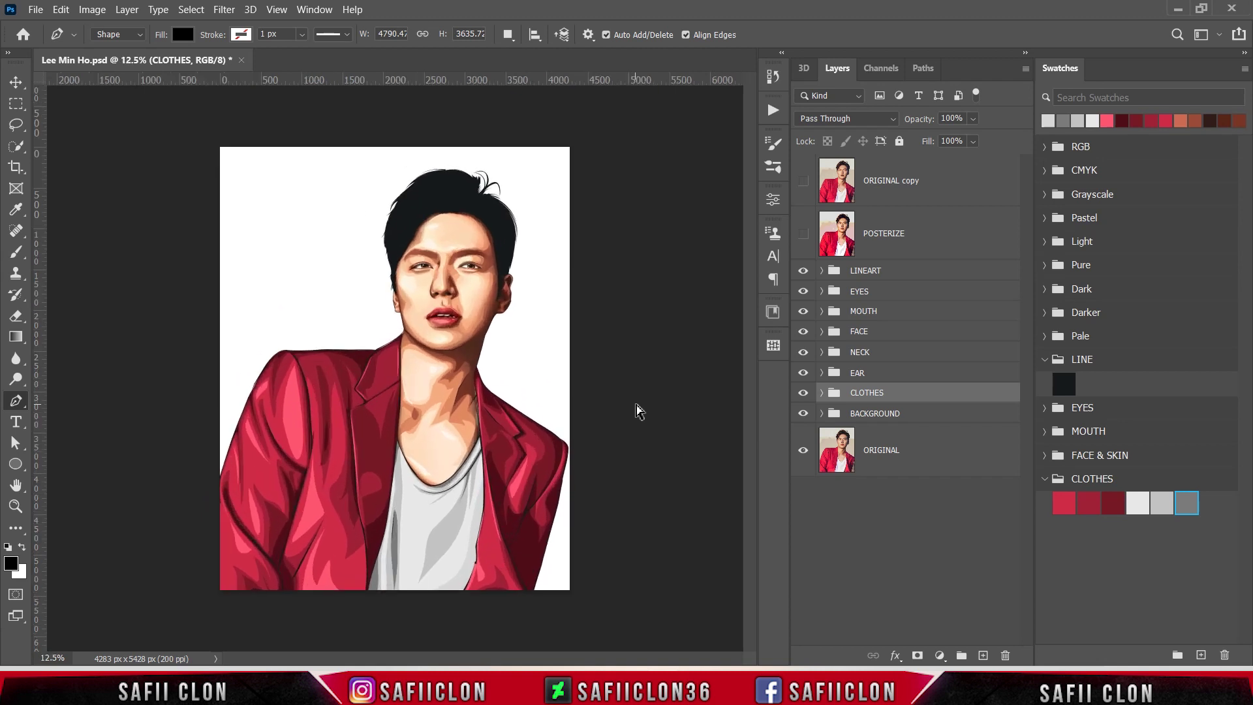
{"action": "key", "text": "ctrl+minus"}
{"action": "key", "text": "ctrl+s"}
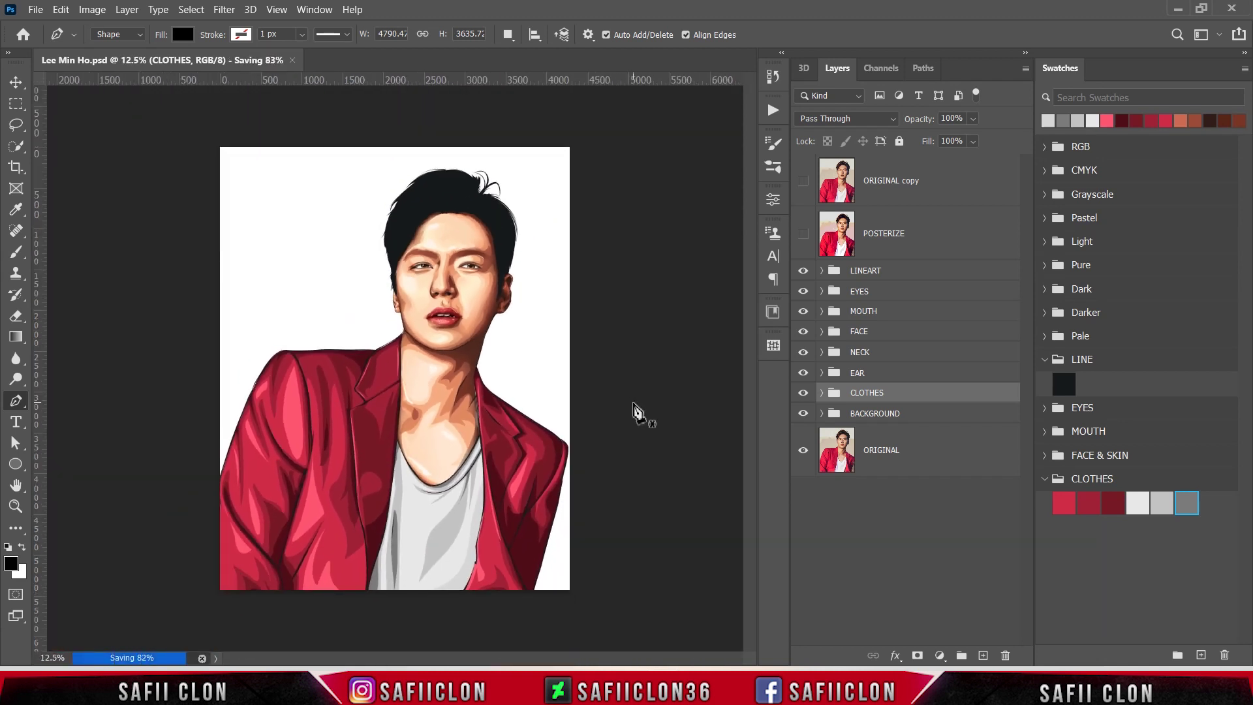